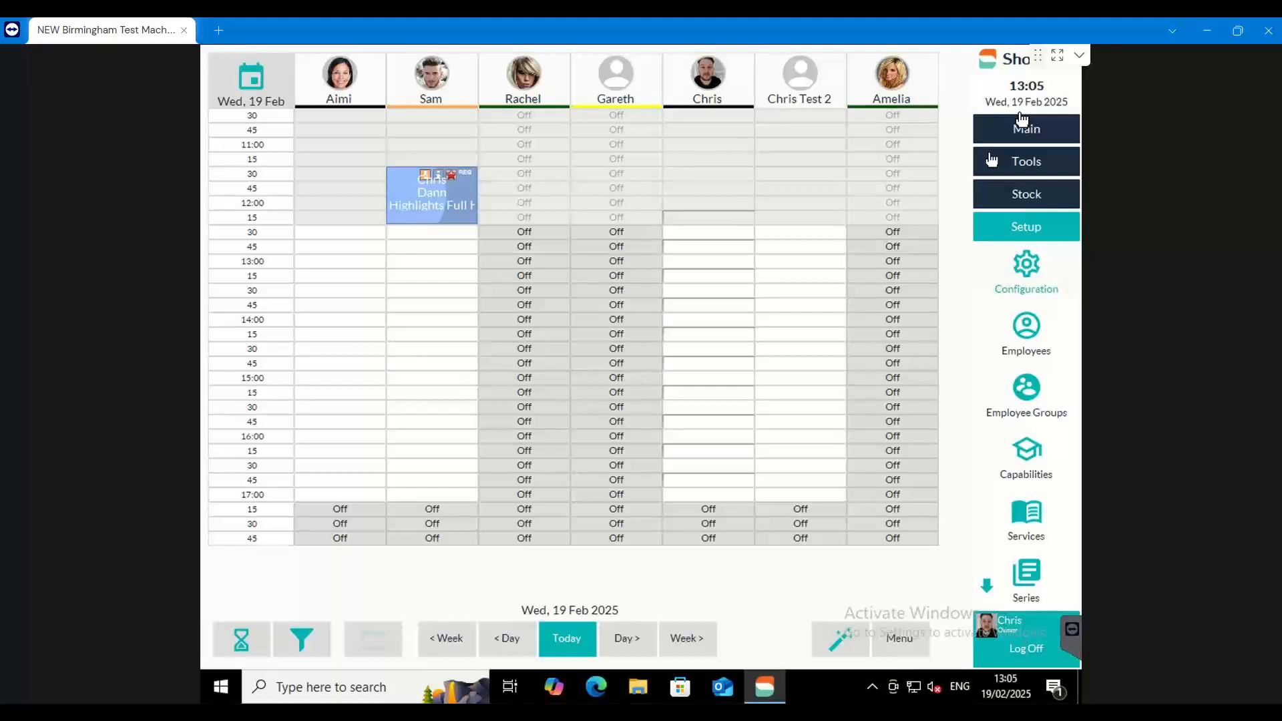
Open the Region section of the setup configuration
click(1039, 236)
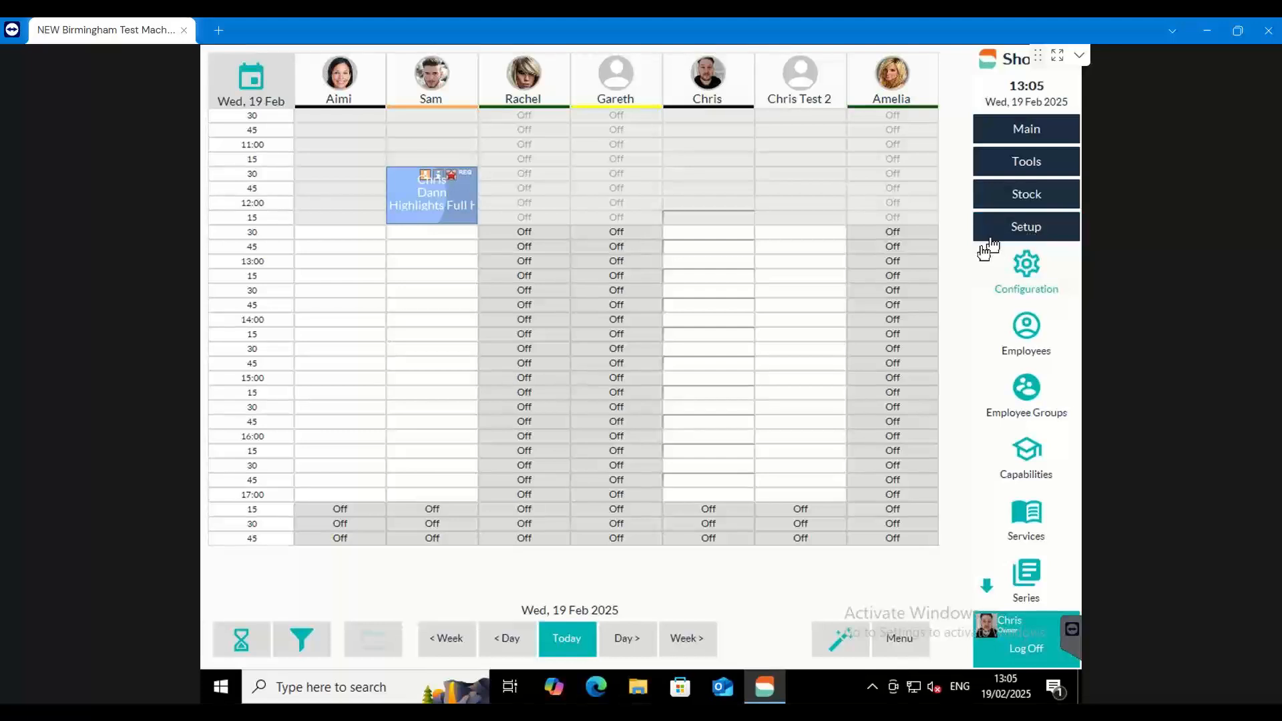
click(1026, 271)
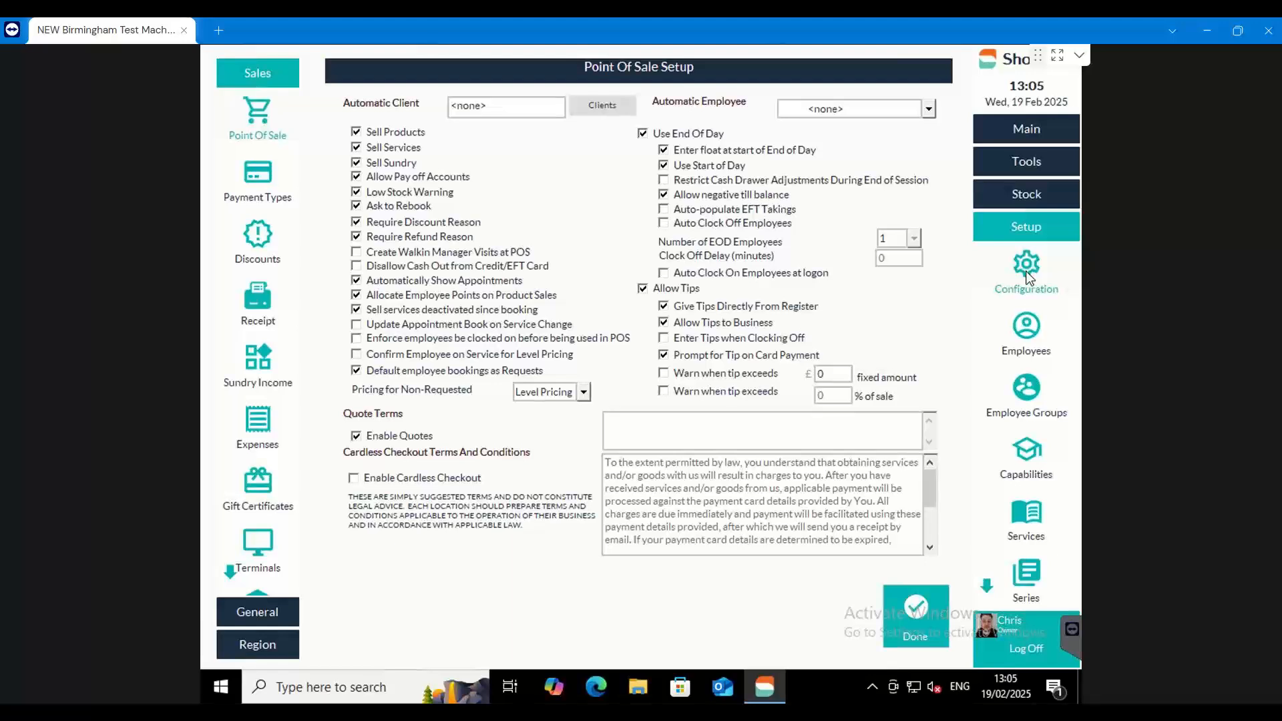
click(263, 647)
click(1079, 54)
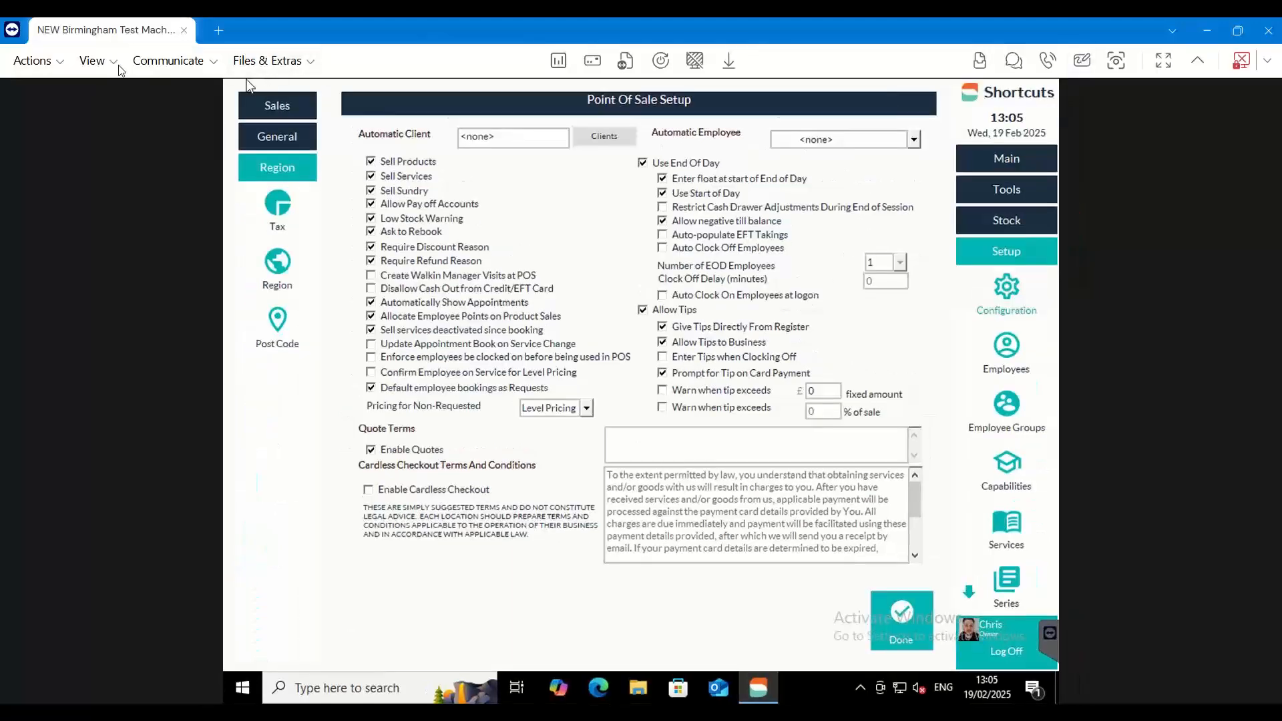
click(94, 61)
click(200, 64)
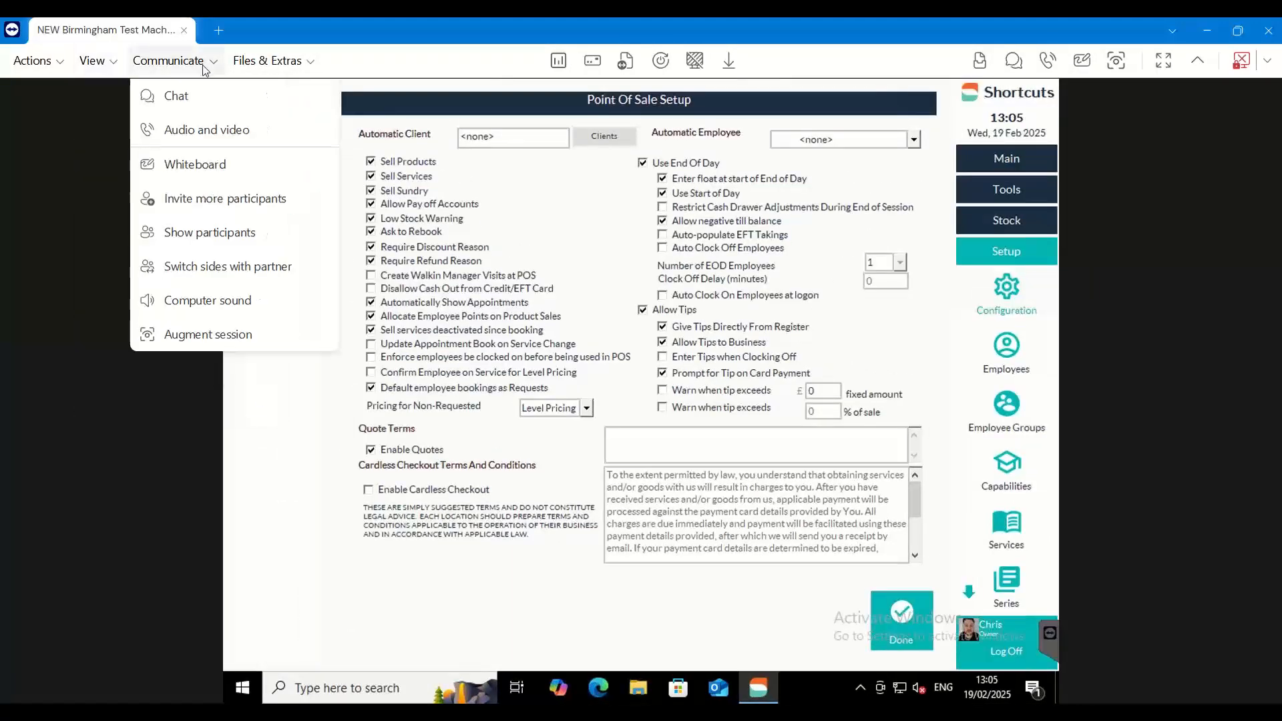
click(205, 507)
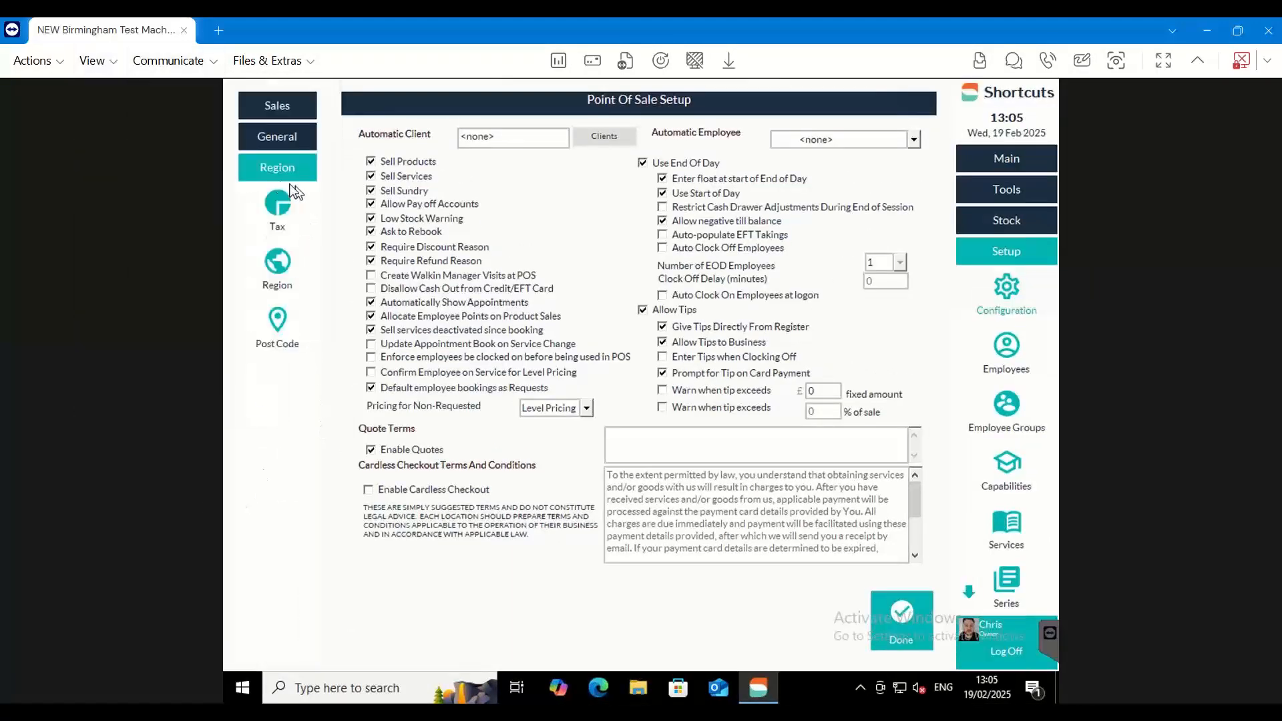
Review the tax rates, default rates and tax options in Tax Setup, and close the configuration
click(264, 210)
click(1196, 61)
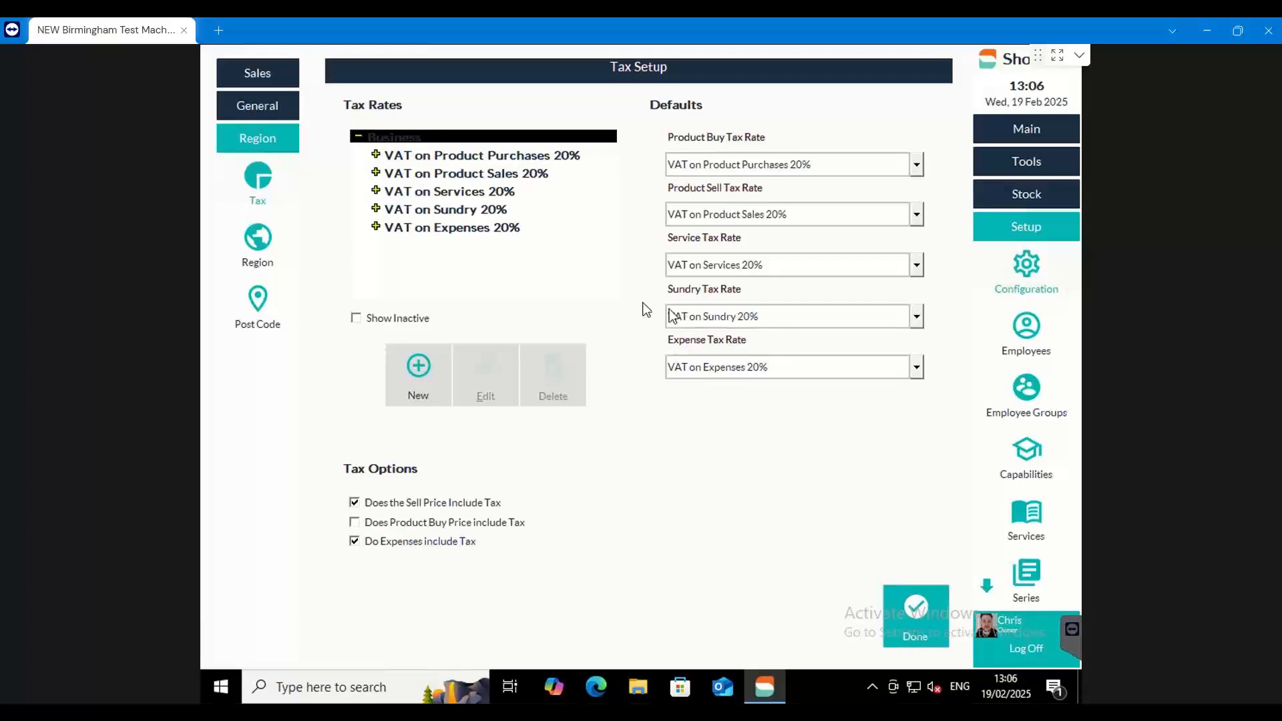
click(913, 613)
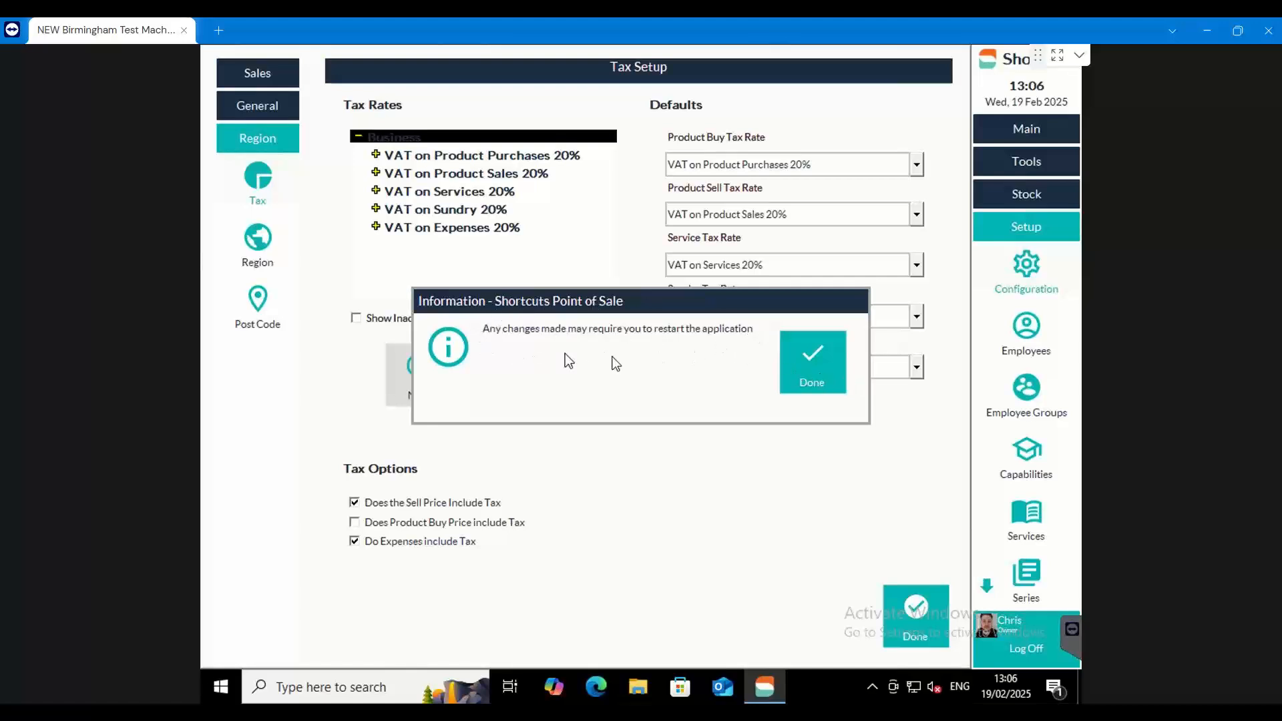
click(825, 356)
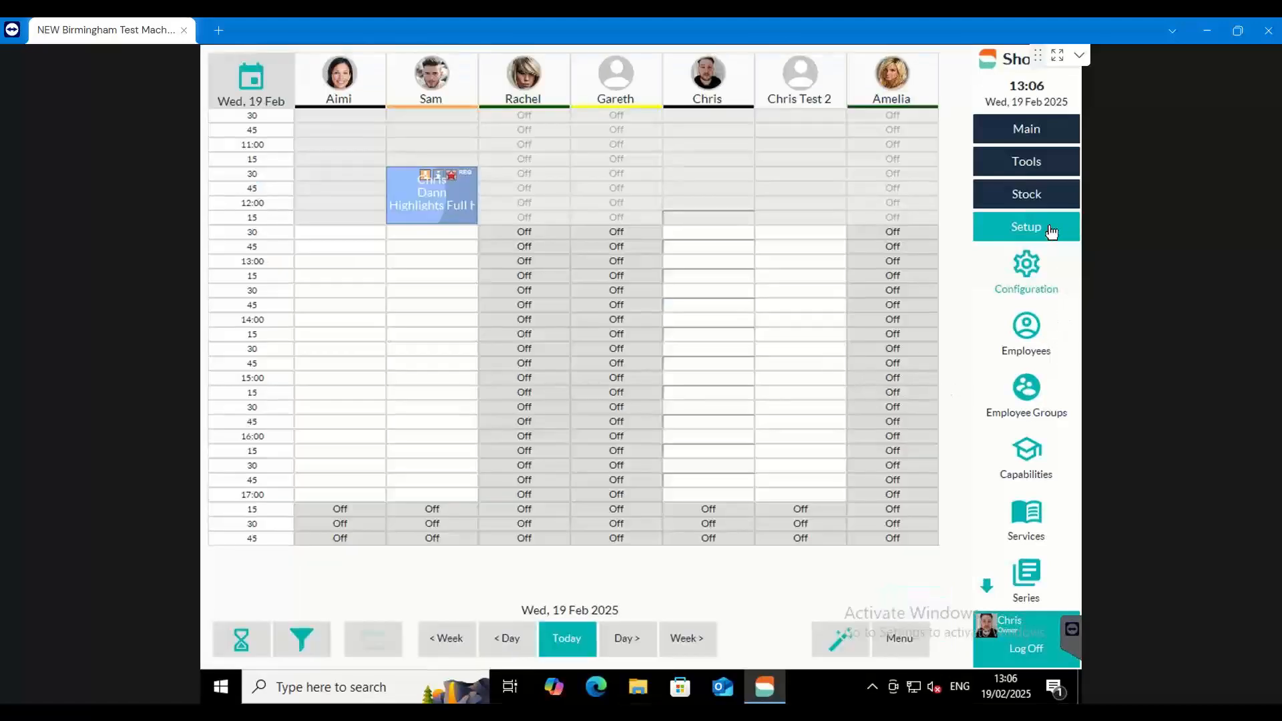
Open the Stock Configuration among the general configuration settings
click(1052, 231)
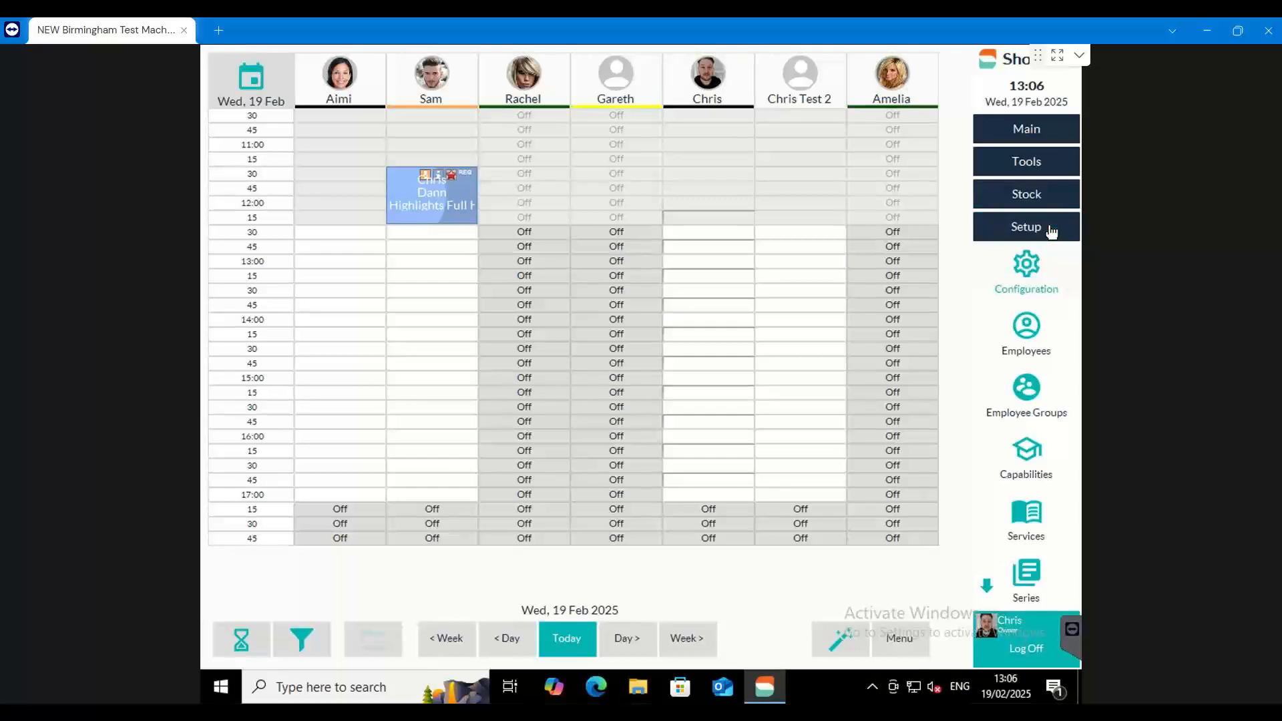
click(1034, 277)
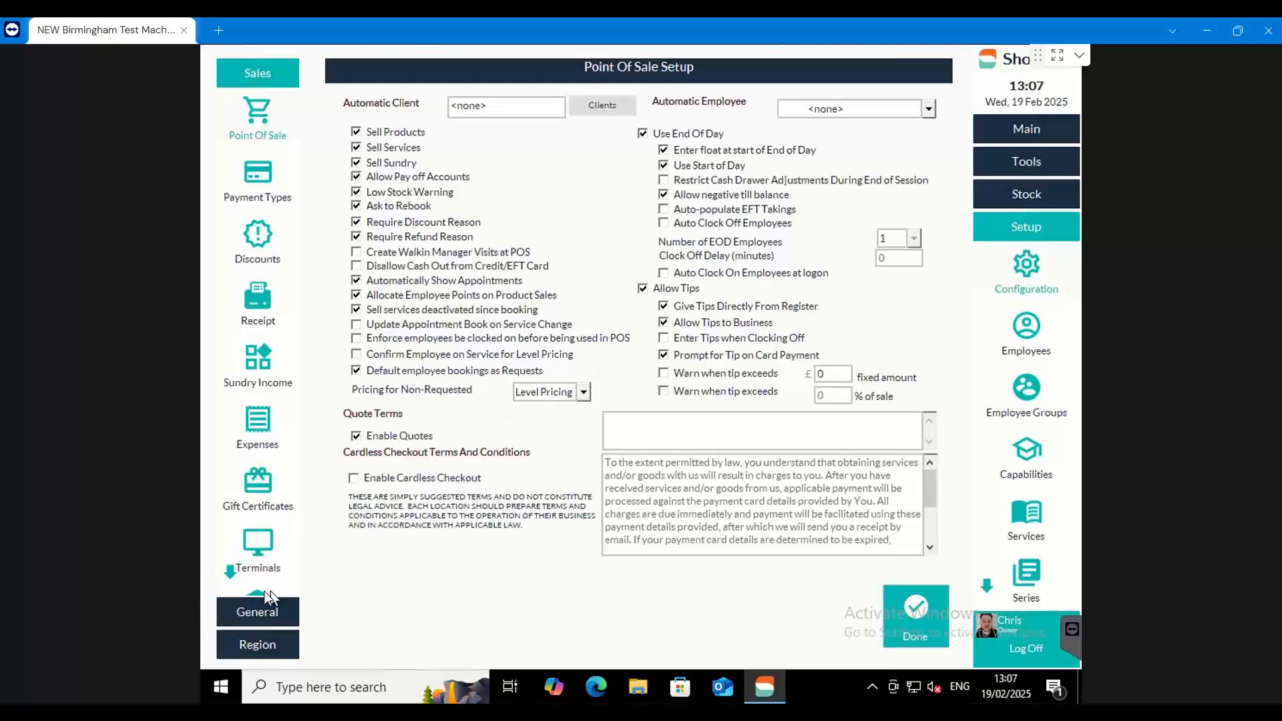
click(262, 612)
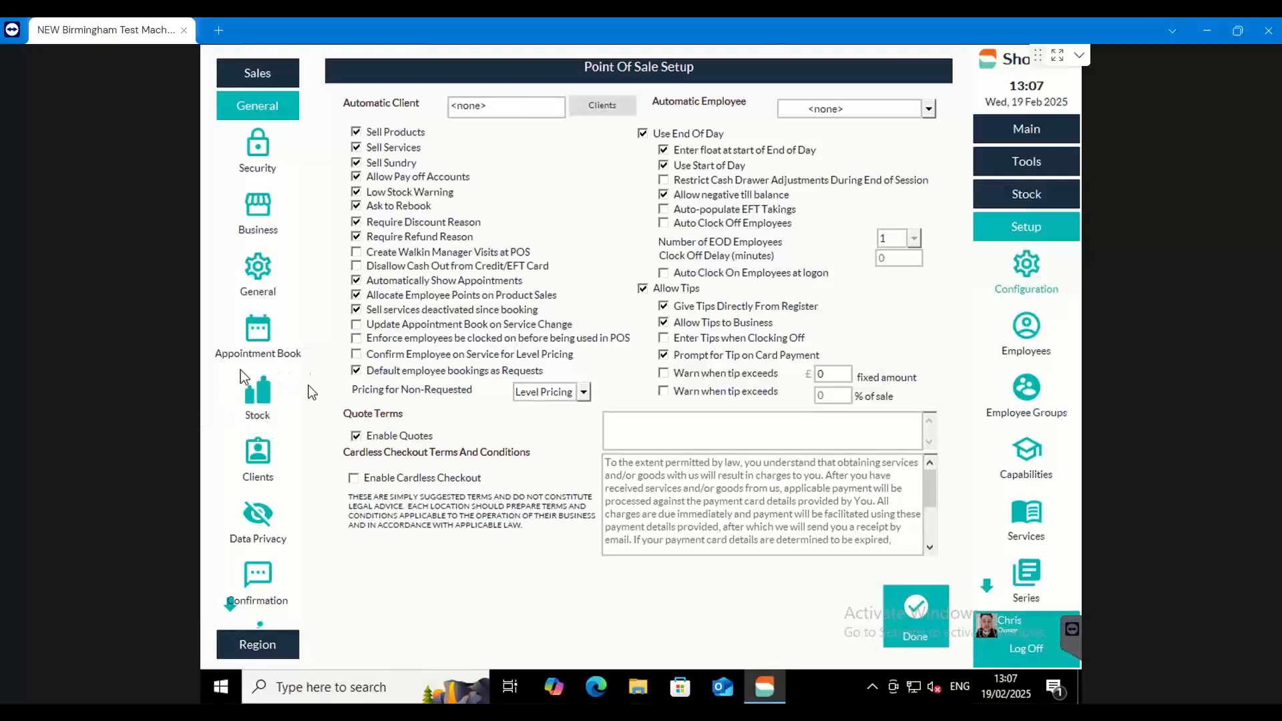
click(257, 400)
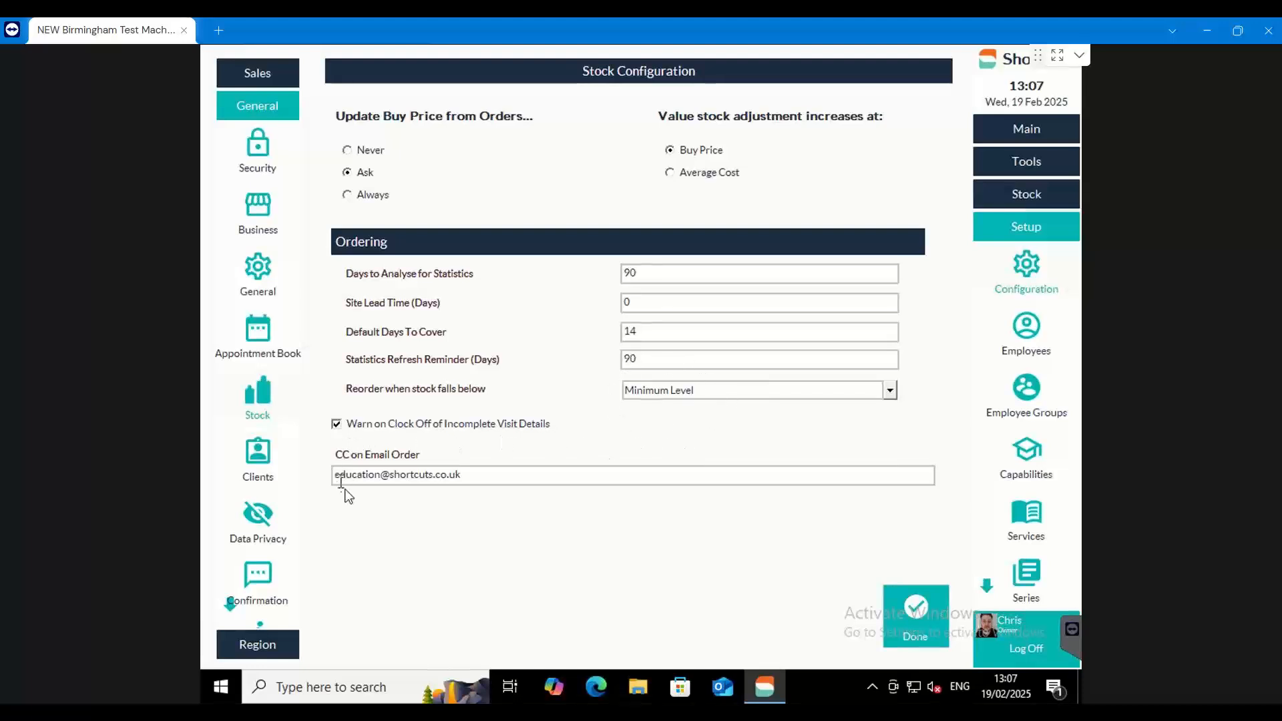
Examine the address in the CC on Email Order field and close the stock configuration
drag(495, 475, 308, 476)
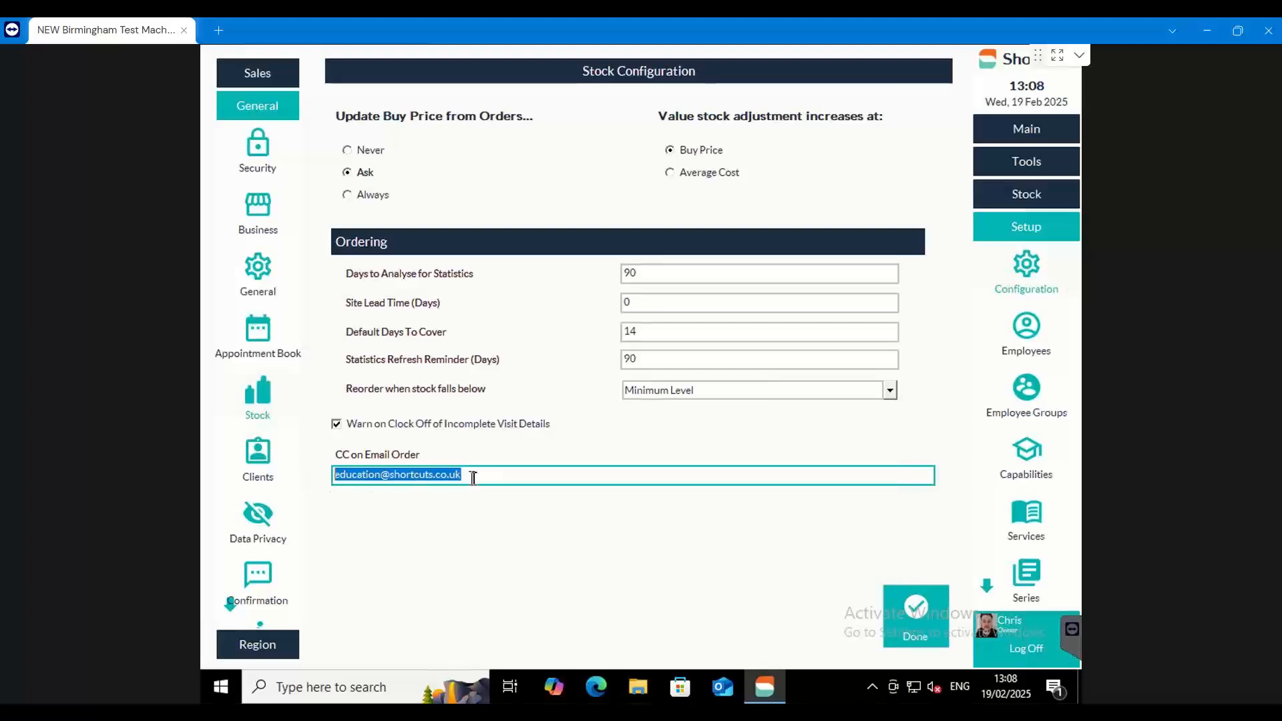
click(511, 478)
drag(461, 476, 307, 475)
drag(477, 478, 323, 477)
click(478, 475)
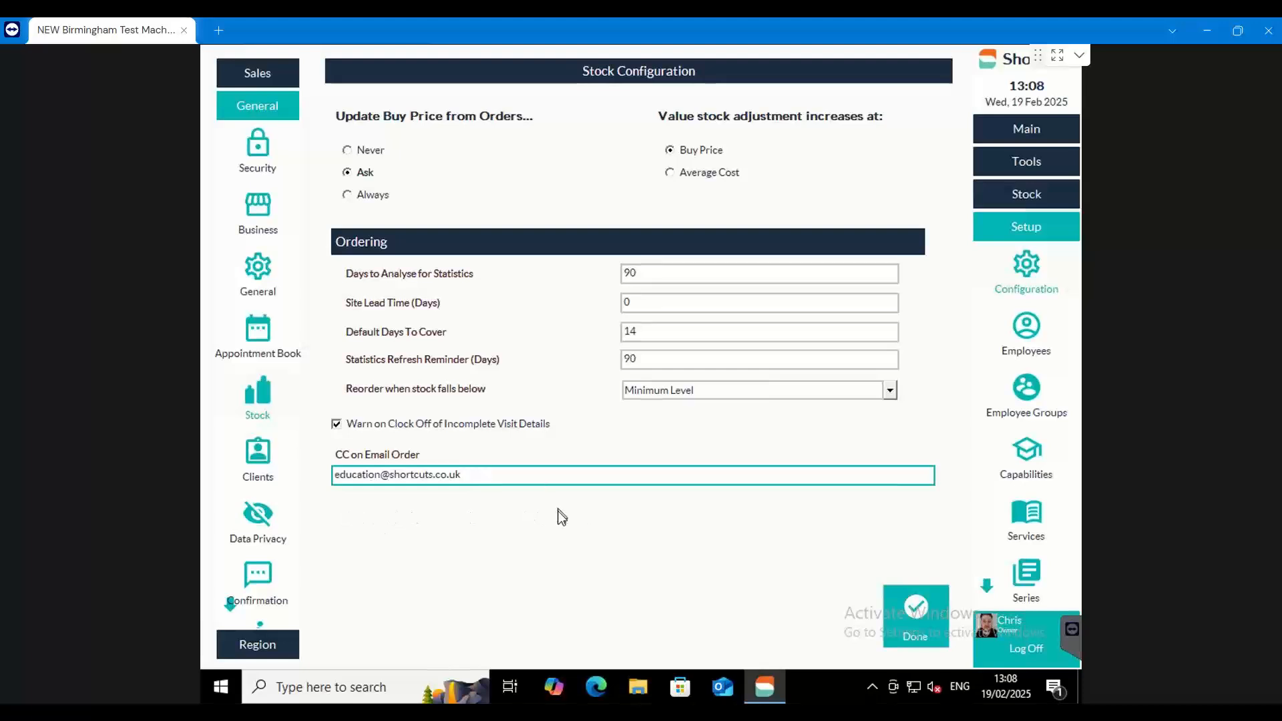
click(916, 607)
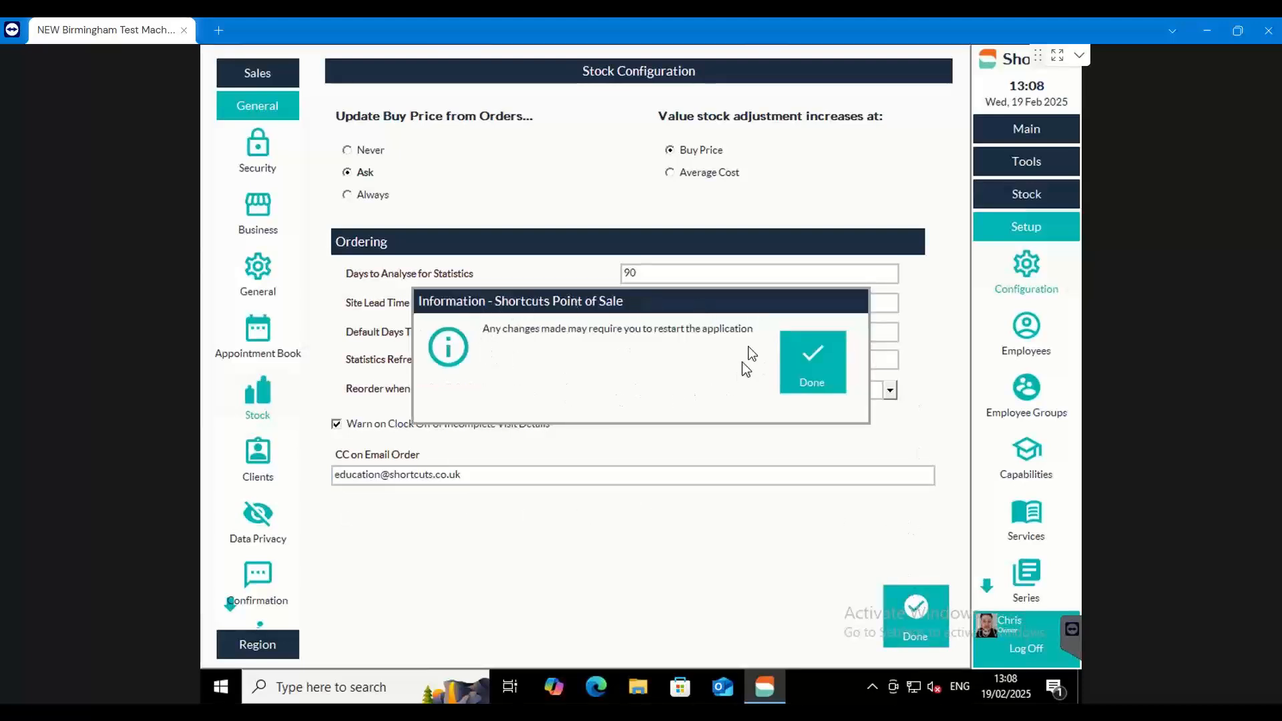
click(811, 384)
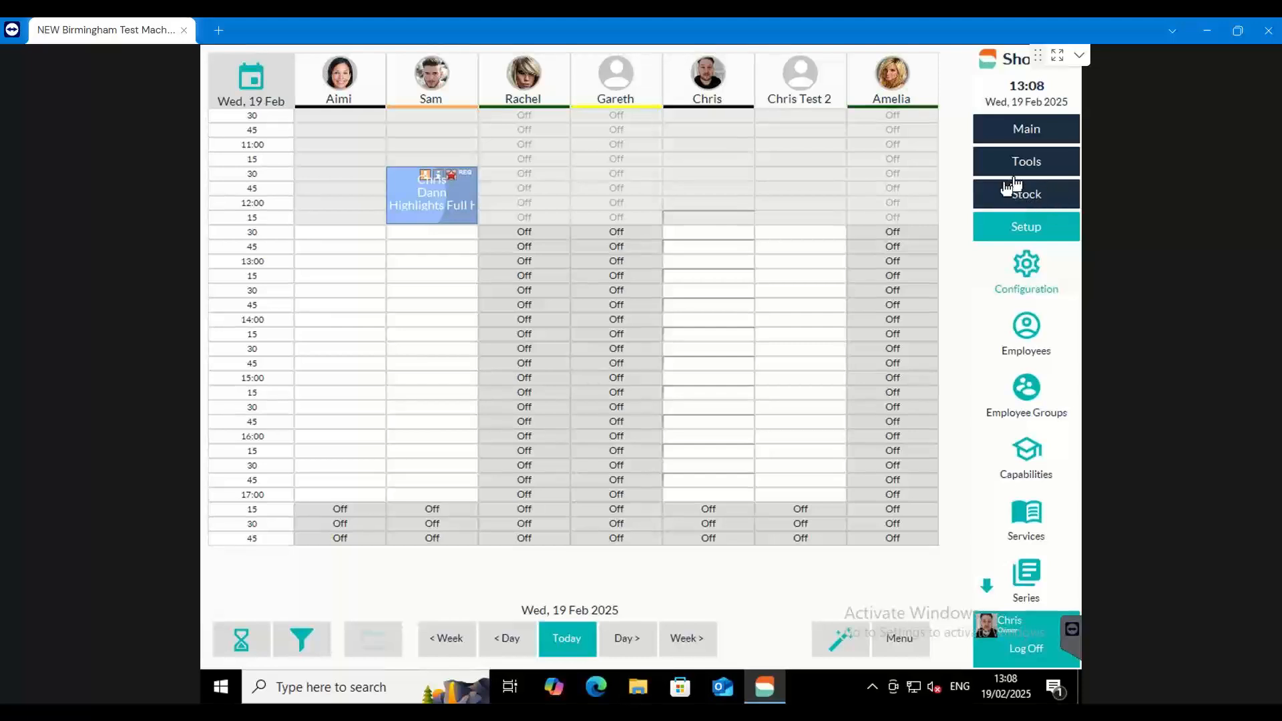
Open the stock product list and consult the Keywords slide for the definitions of supplier, company and line
click(1028, 194)
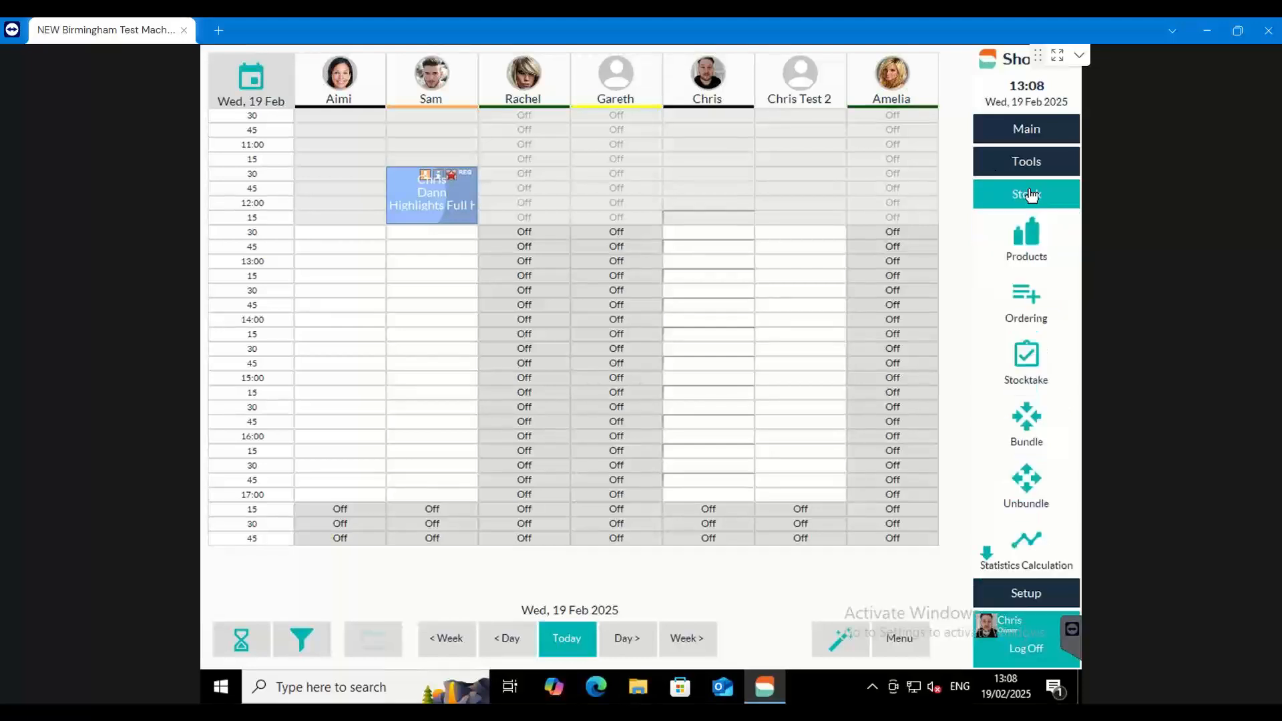
click(1036, 249)
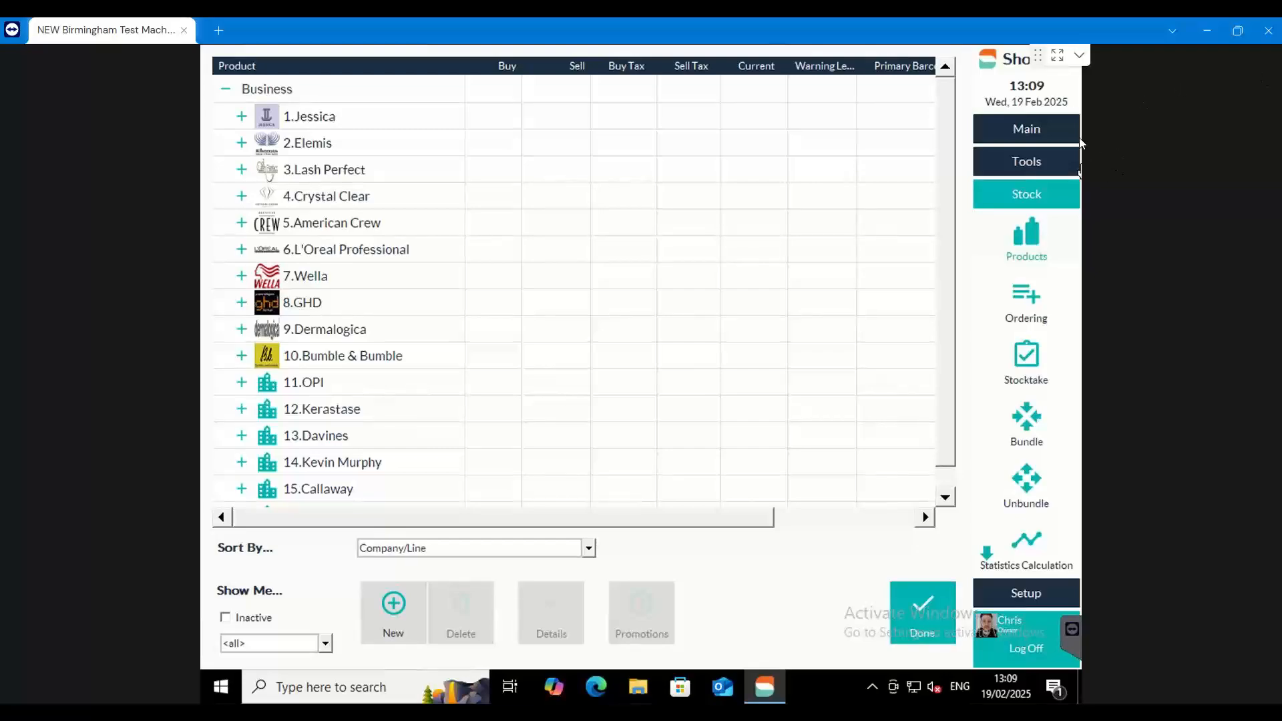
key(alt+Tab)
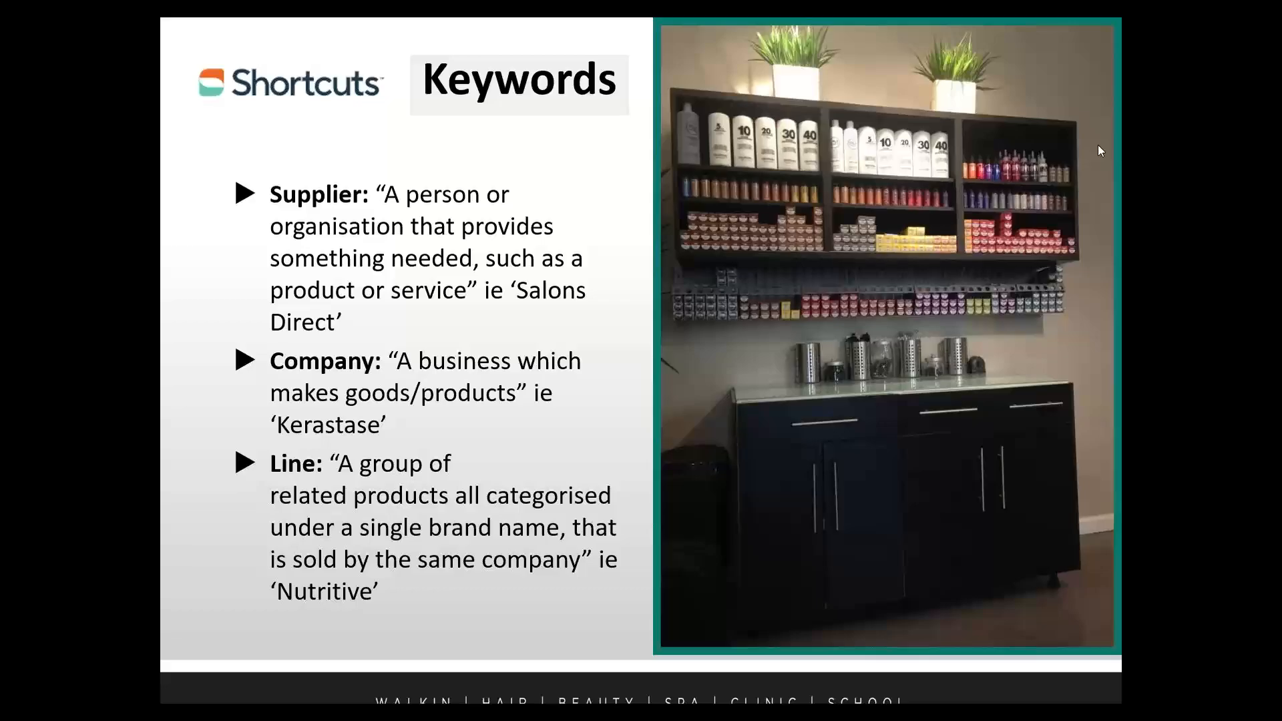
key(alt+Tab)
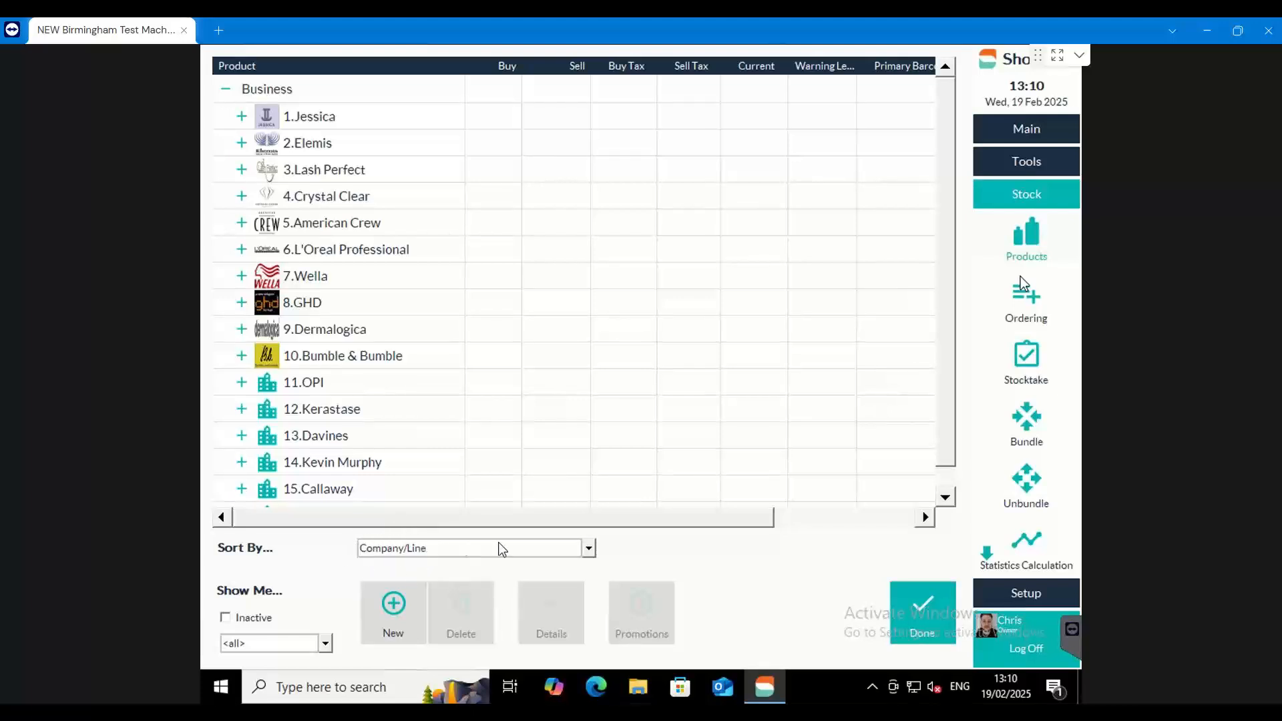
Sort the product list by Supplier and look through the suppliers
click(589, 549)
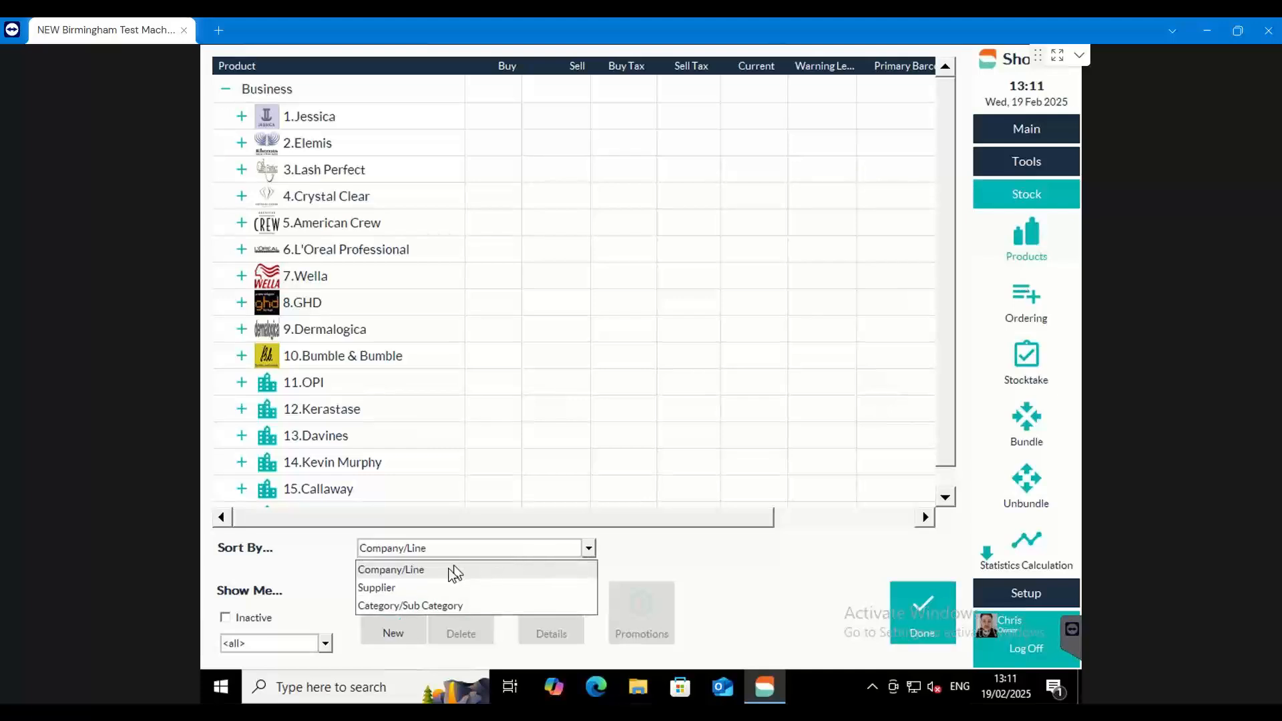
click(407, 588)
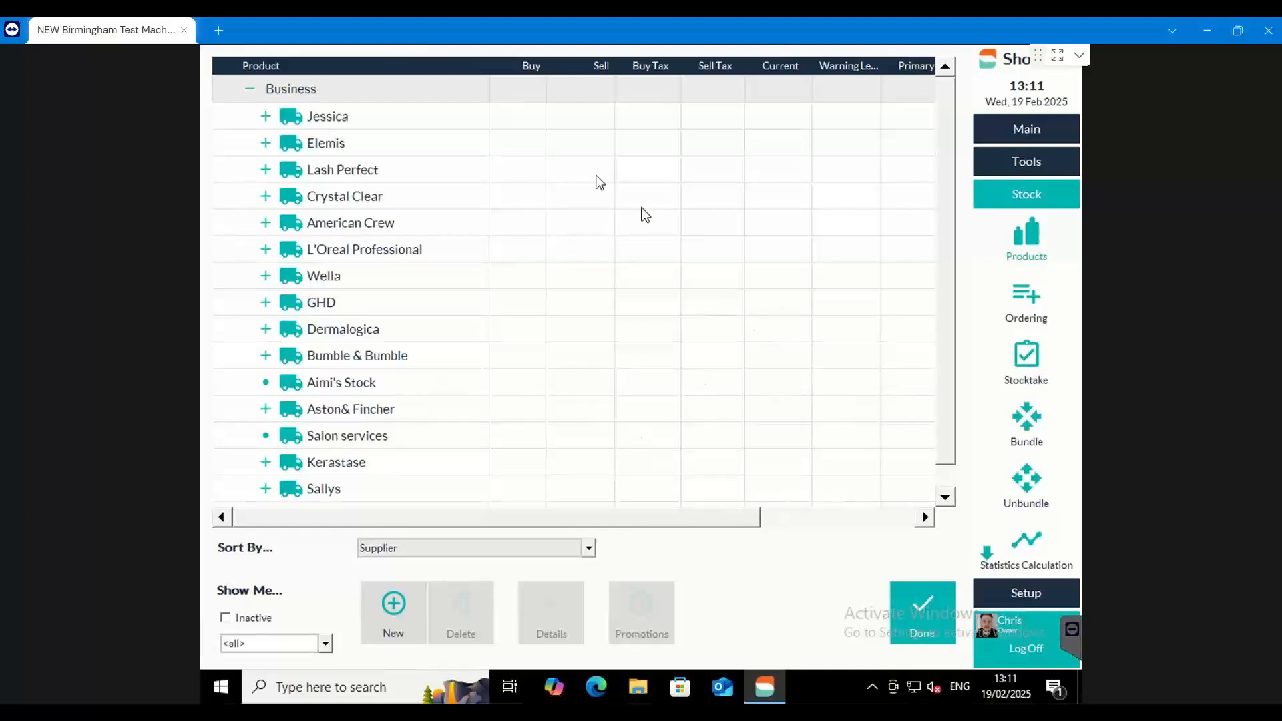
scroll(357, 137, down, 1)
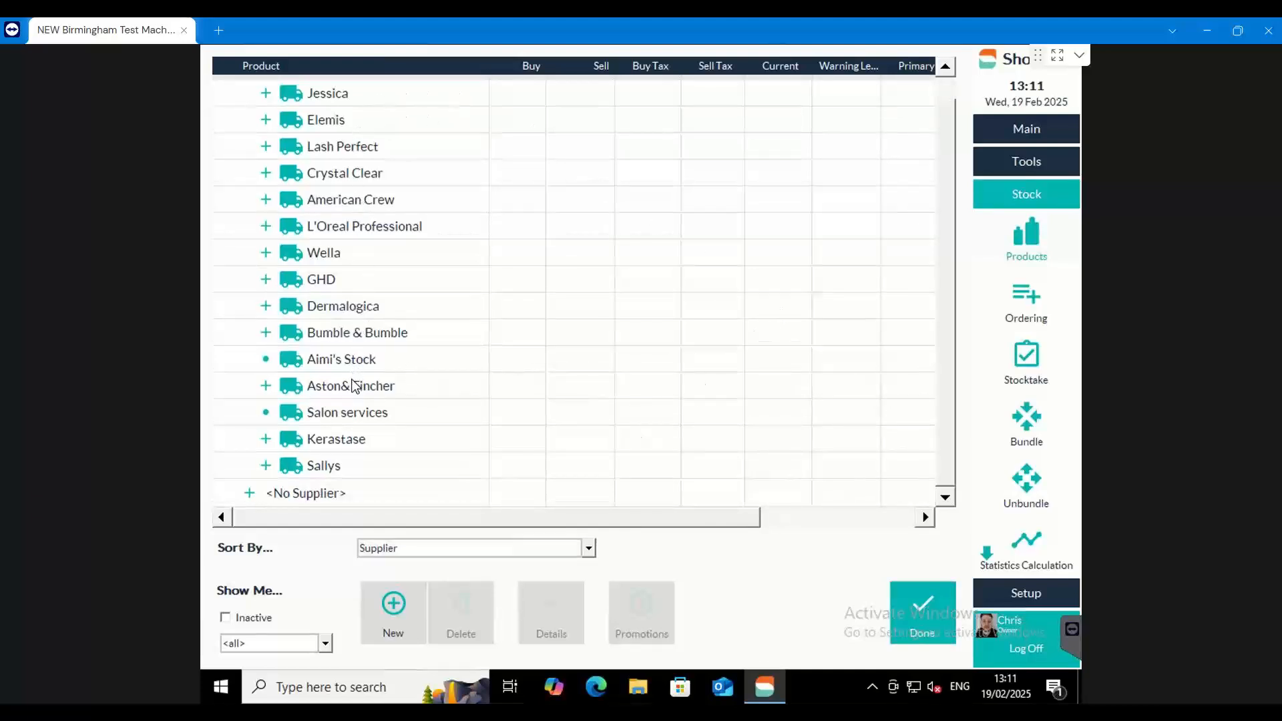
scroll(354, 367, up, 1)
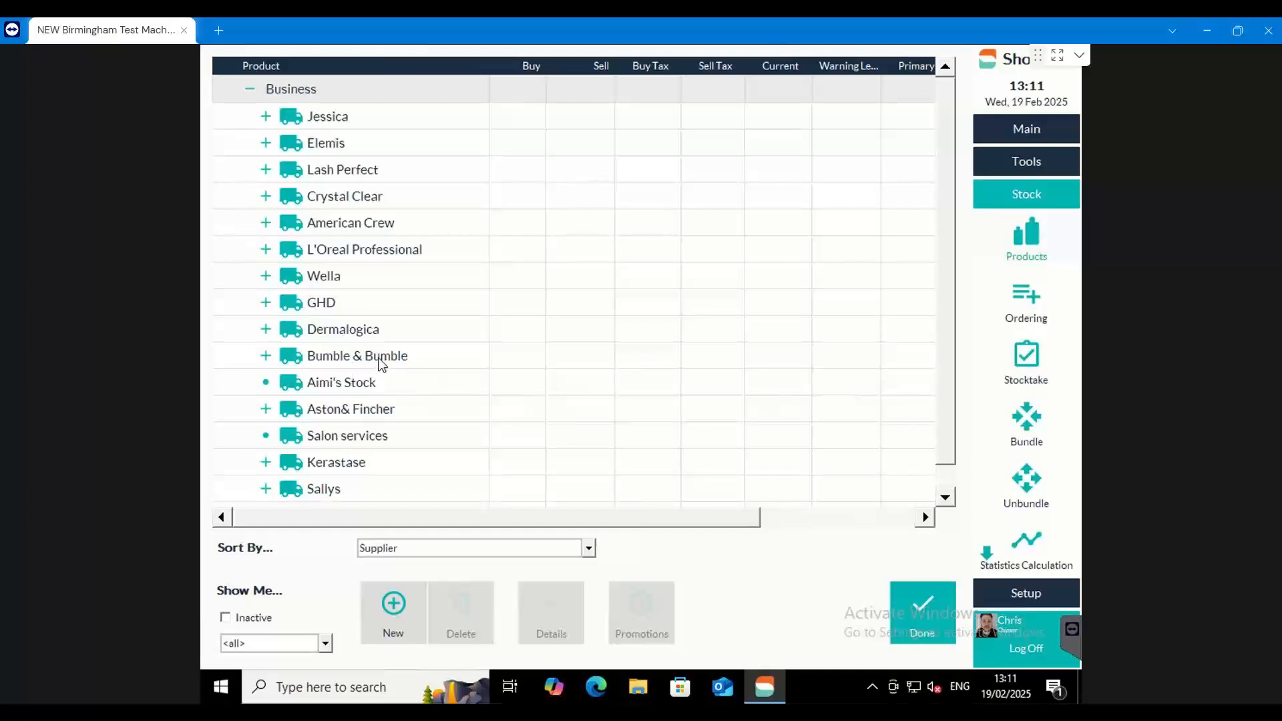
Add a new supplier named "Sallys Direct" to the product list
click(402, 605)
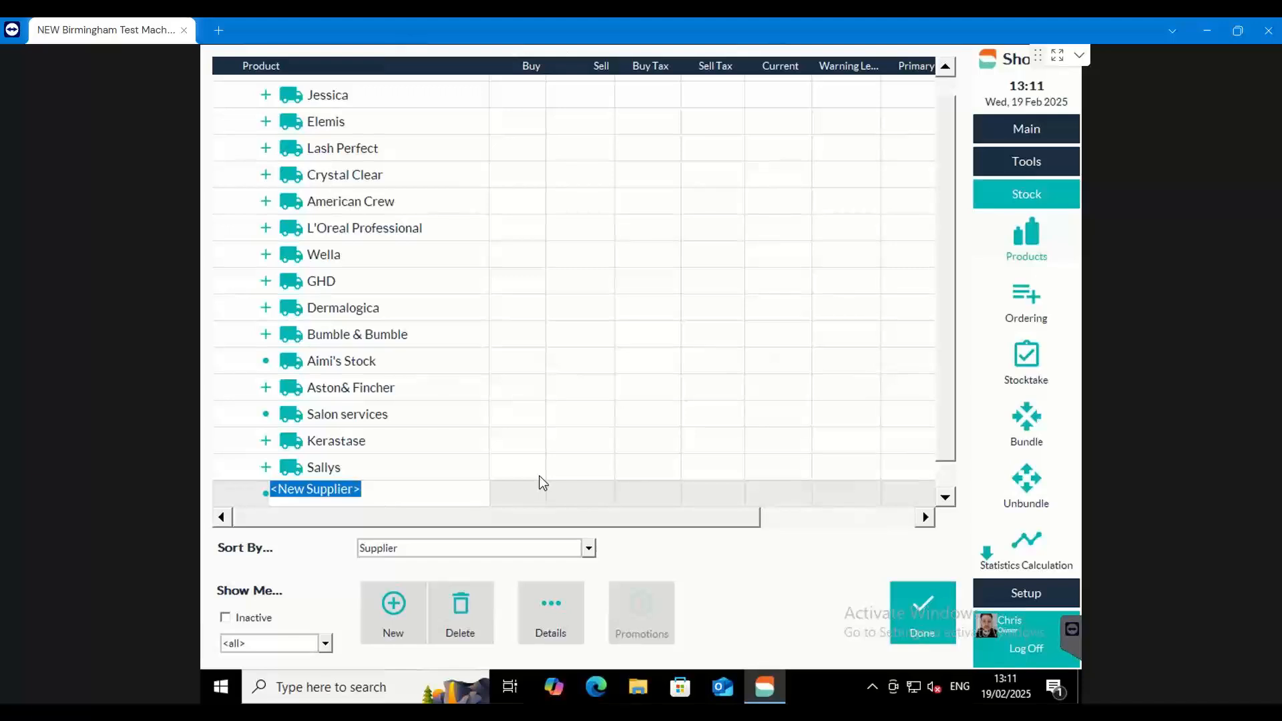
text(Sallys Direct)
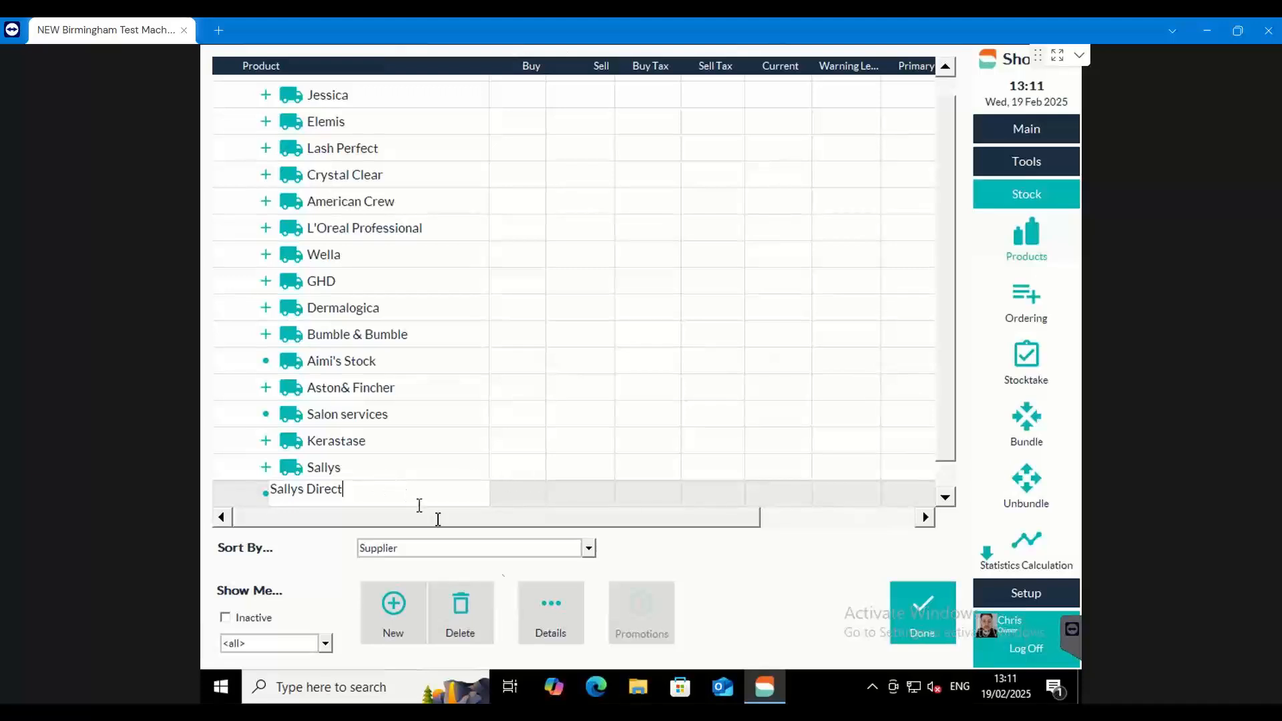
Examine the details form of the Sallys Direct supplier, especially the supplier and rep email fields, and close it
click(542, 602)
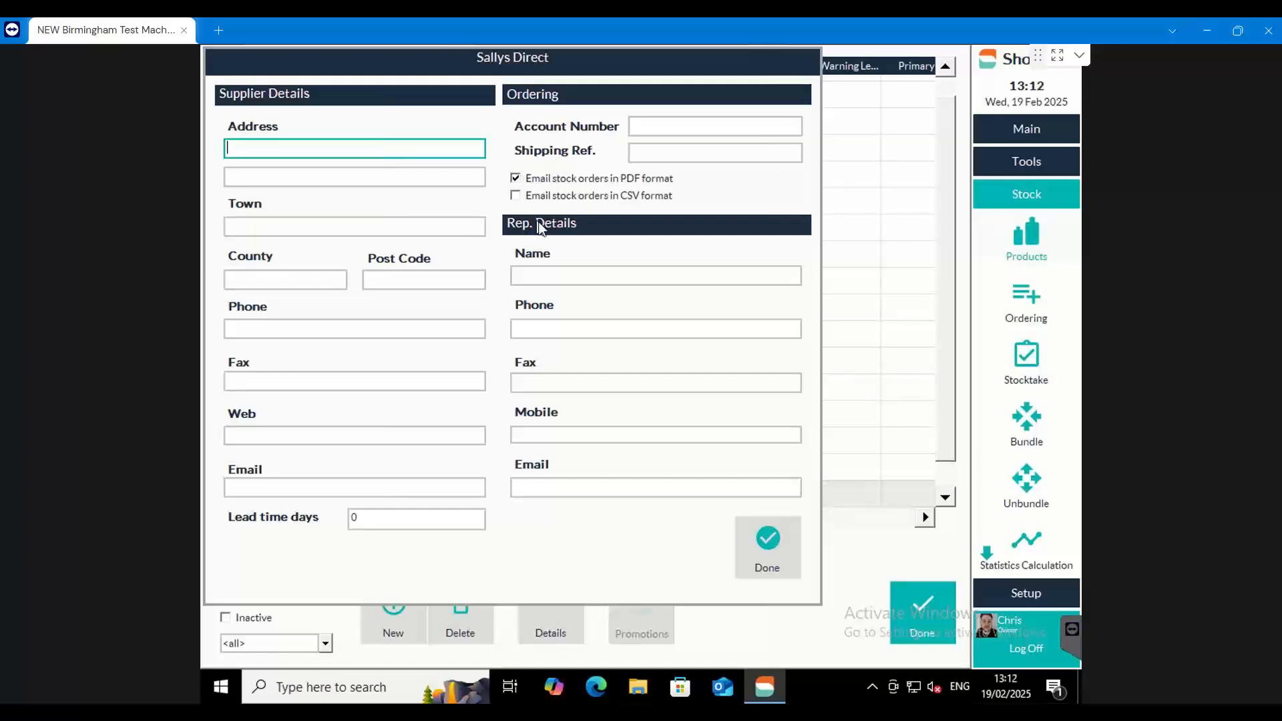
click(265, 486)
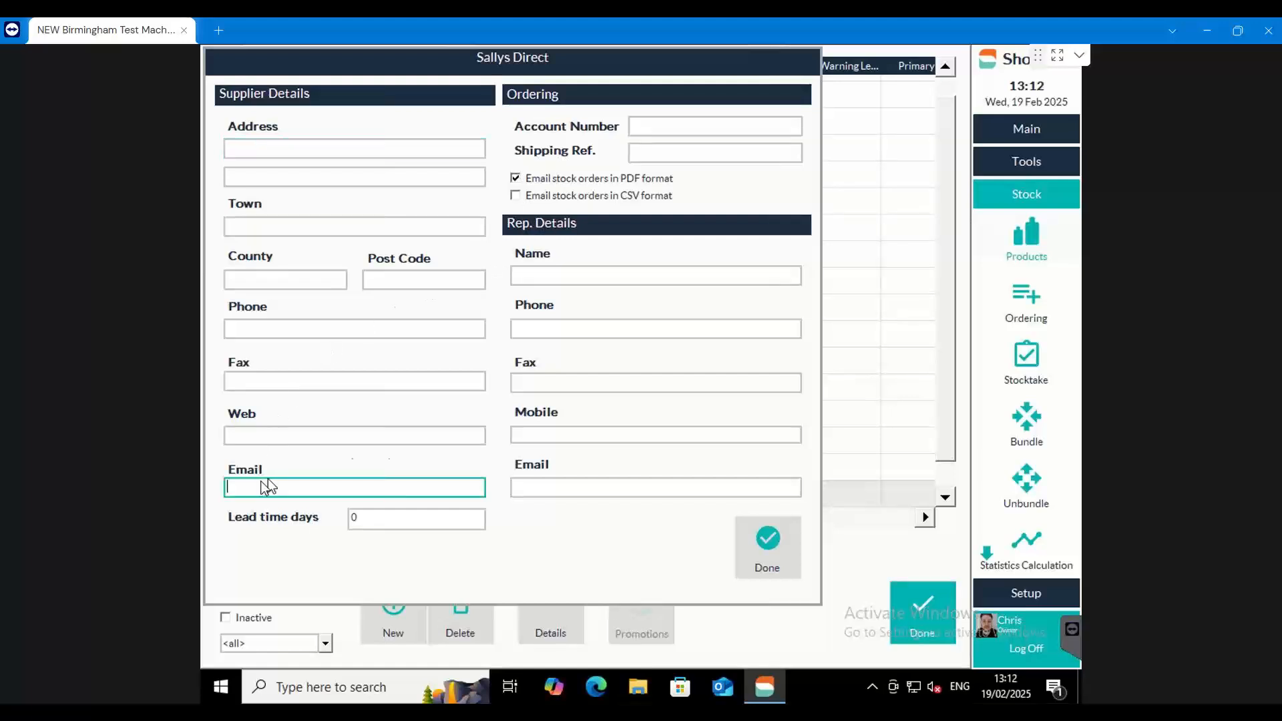
click(516, 485)
click(334, 484)
click(529, 486)
click(415, 482)
click(753, 546)
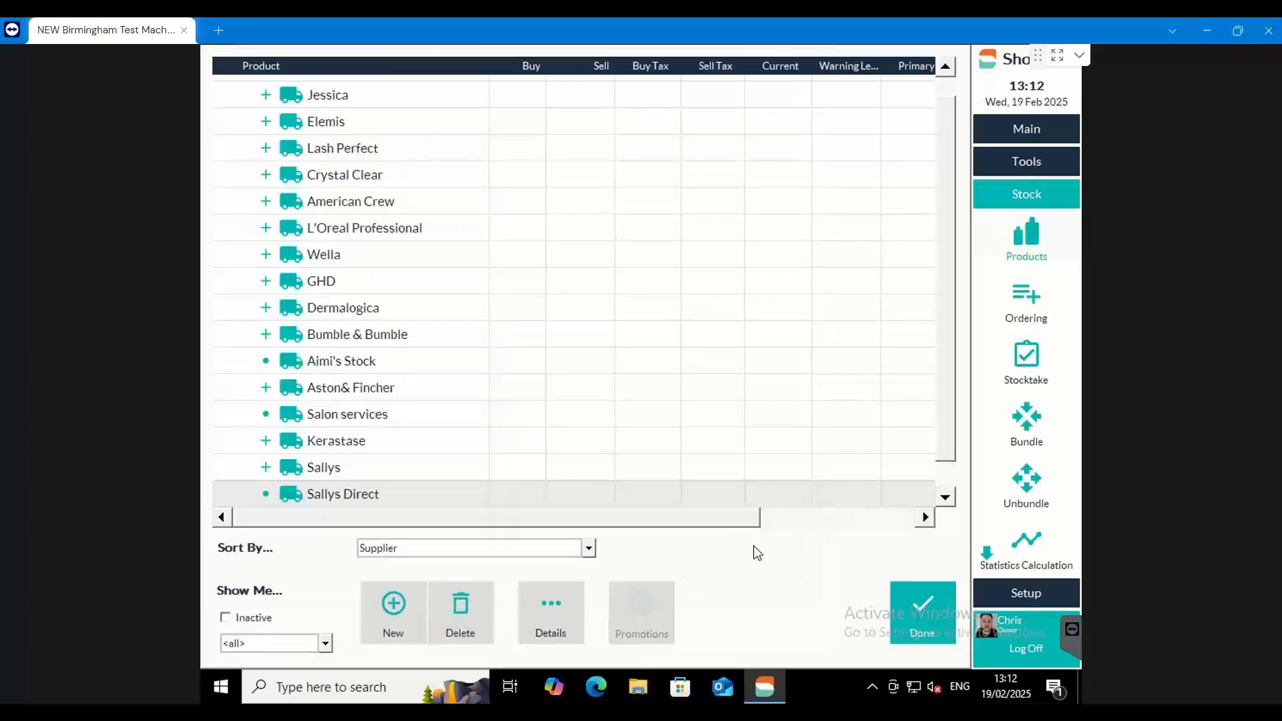
Assign the first five <No Supplier> products, Momo Refill Shampoo Refill LITRES through Gold Hard TT Ball Sleeve, to the supplier Aston& Fincher
scroll(534, 479, down, 1)
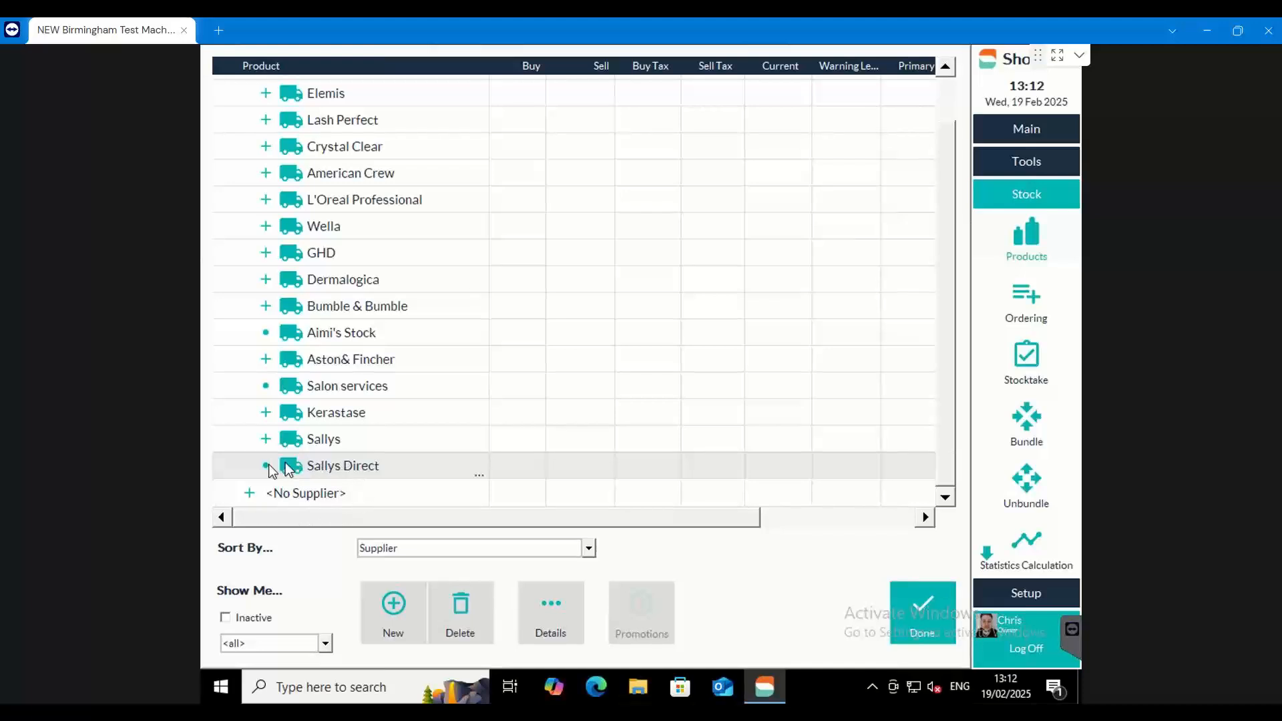
click(250, 494)
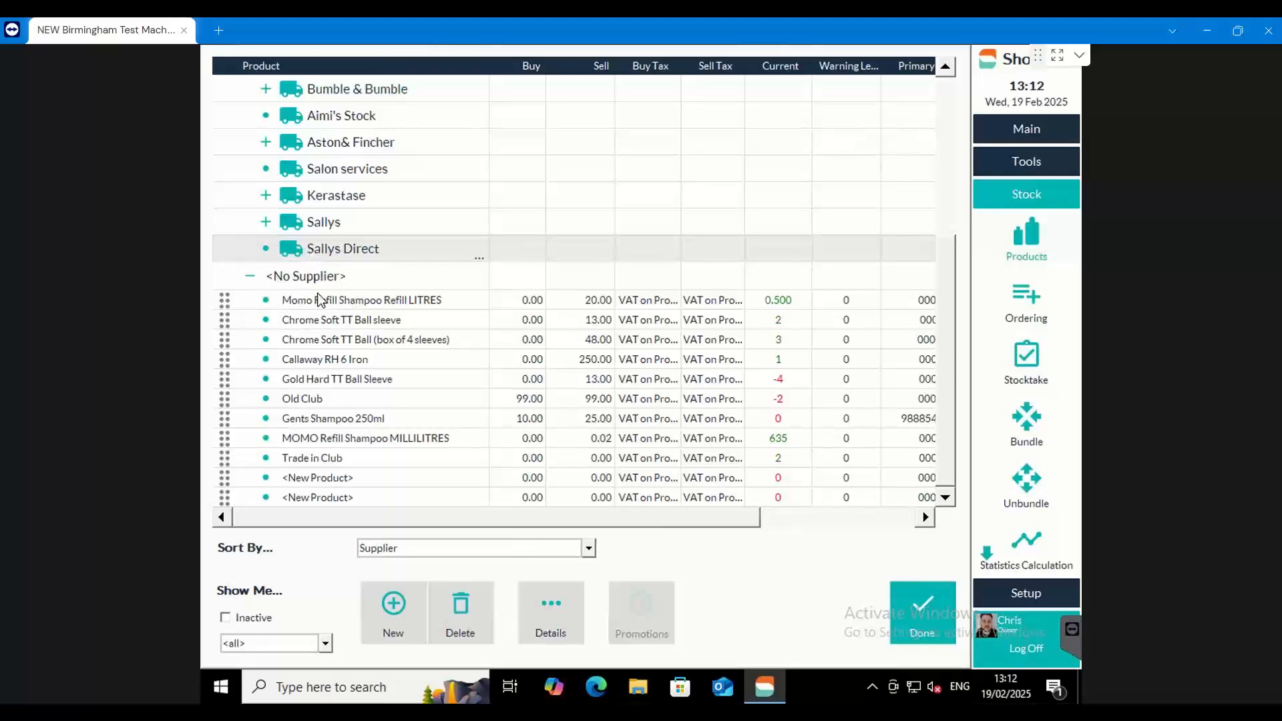
click(232, 302)
drag(232, 302, 232, 385)
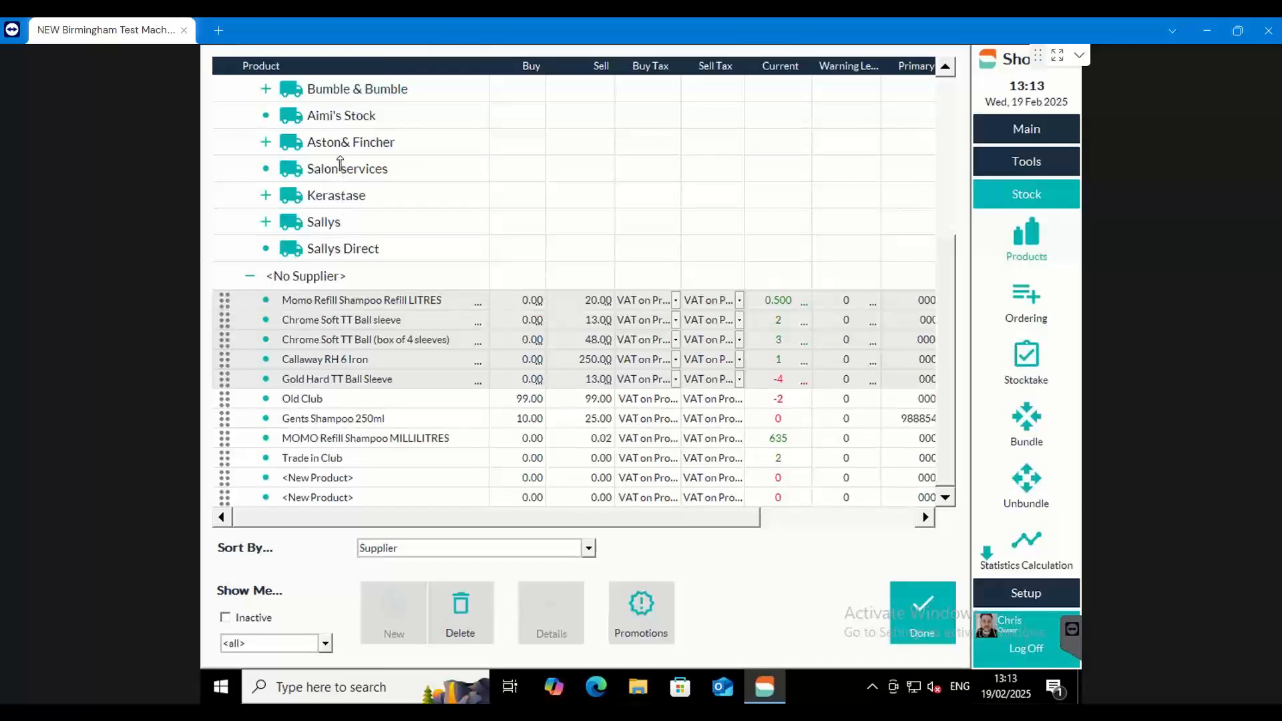
drag(340, 158, 340, 160)
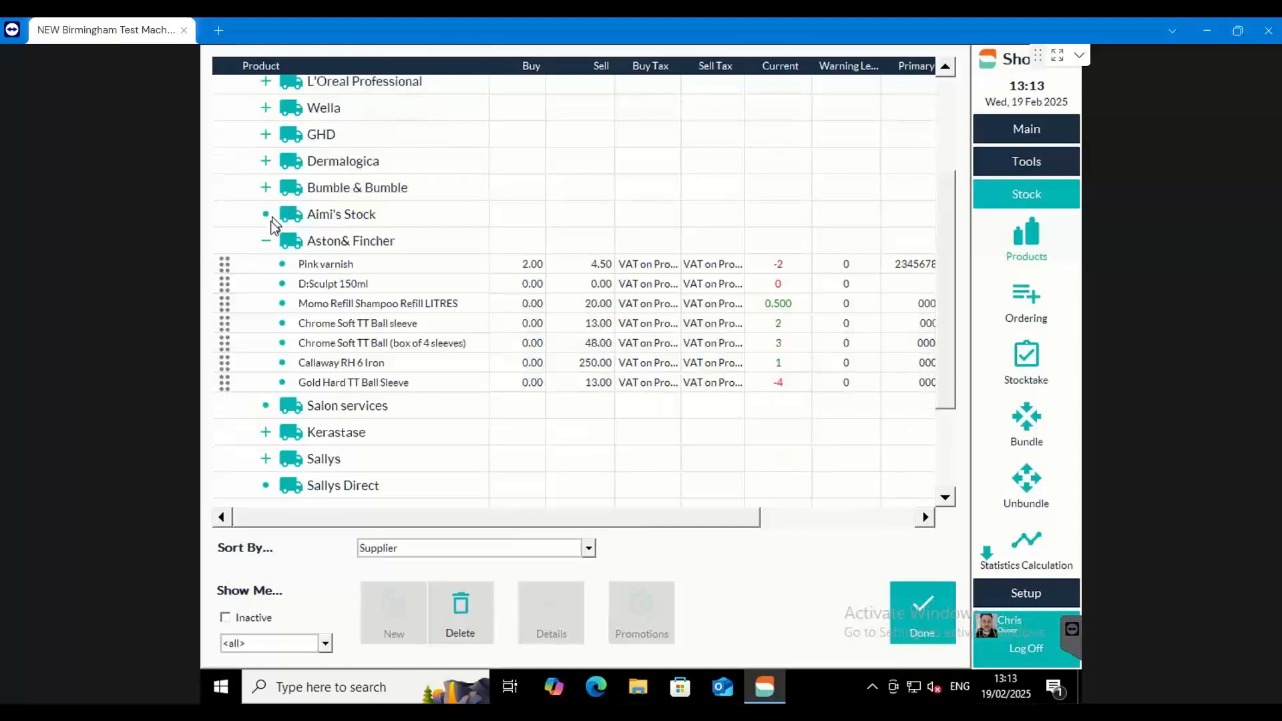
click(267, 239)
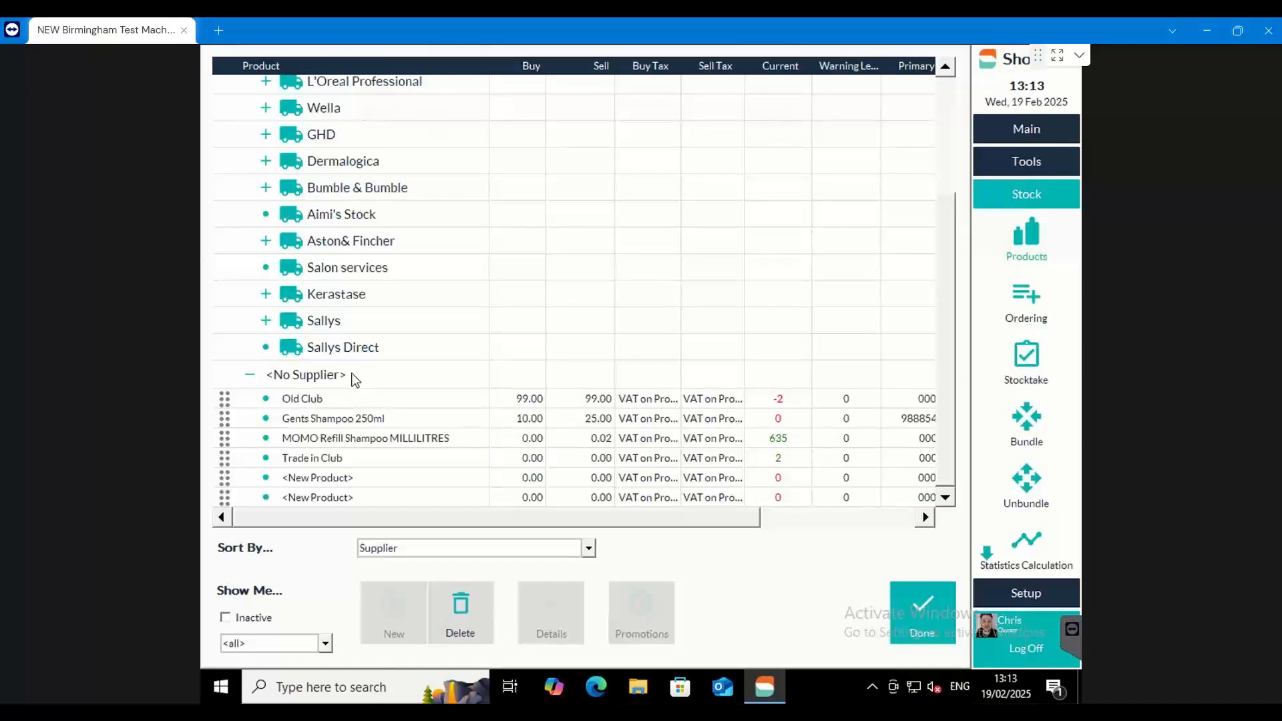
scroll(288, 334, up, 3)
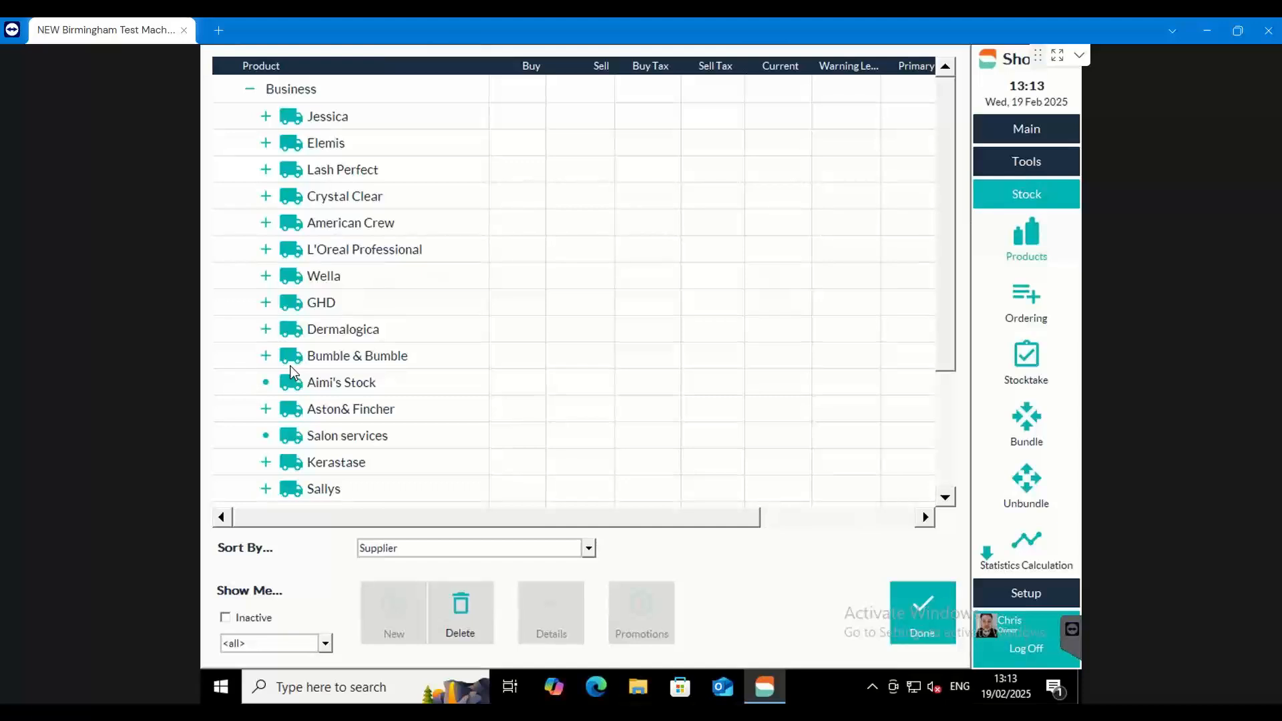
Sort the product list by Company/Line
scroll(314, 391, down, 2)
click(255, 384)
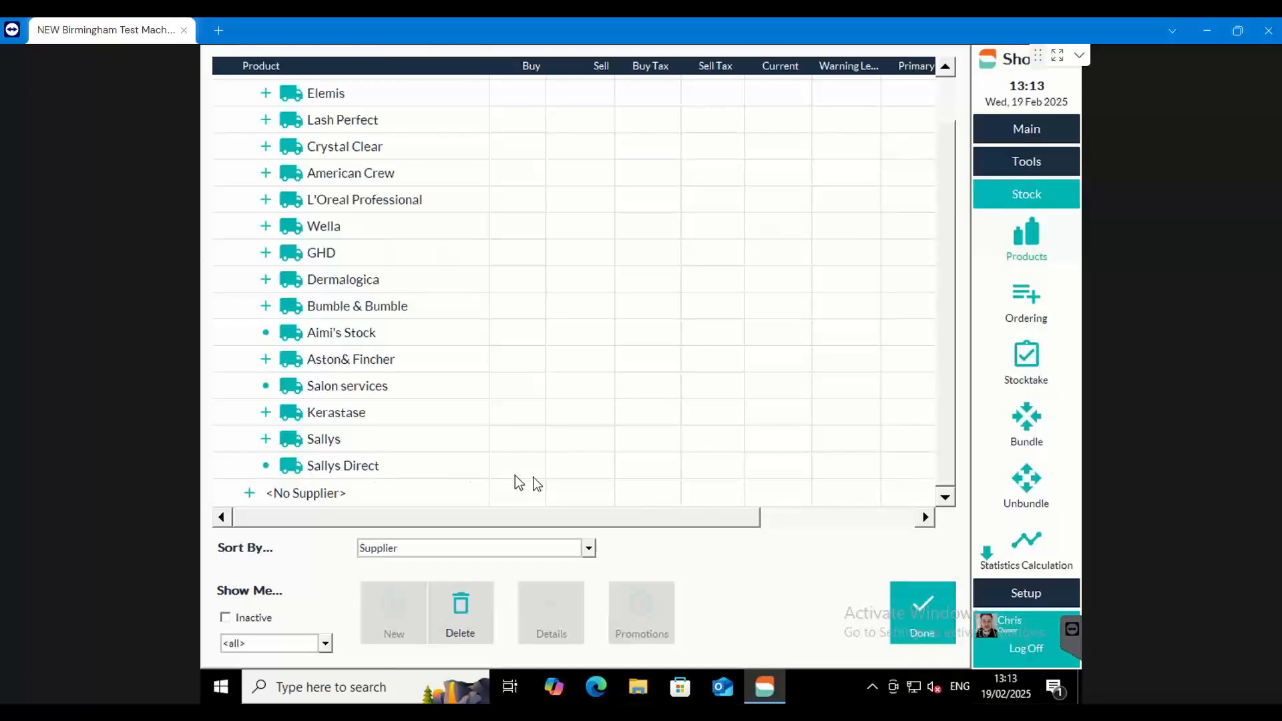
click(588, 548)
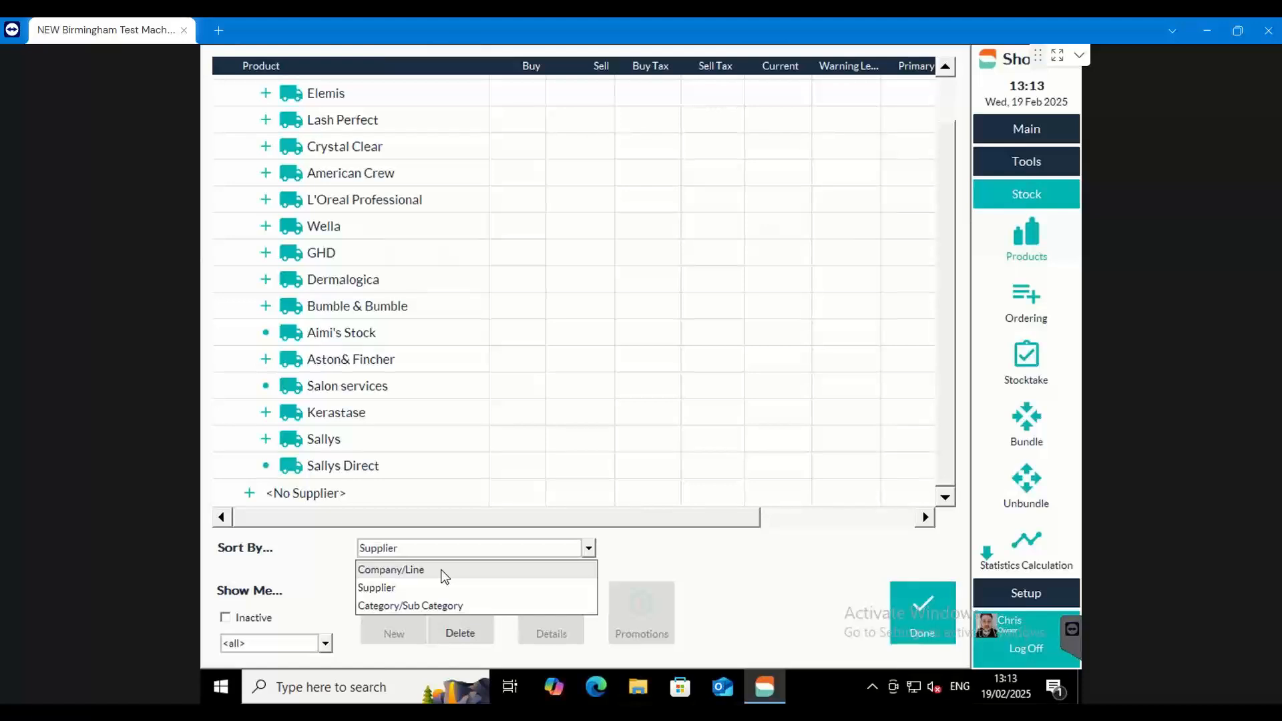
click(445, 577)
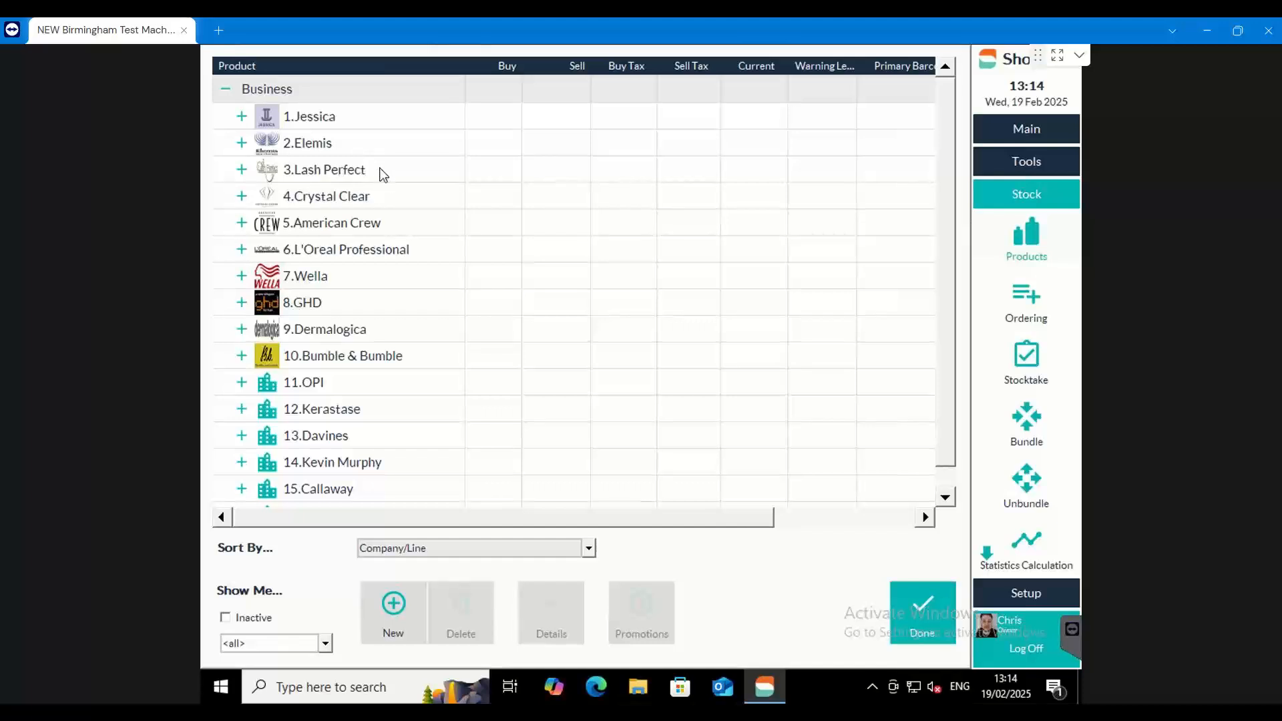
Look through the product lines of the companies Jessica and American Crew, and collapse both again
click(291, 122)
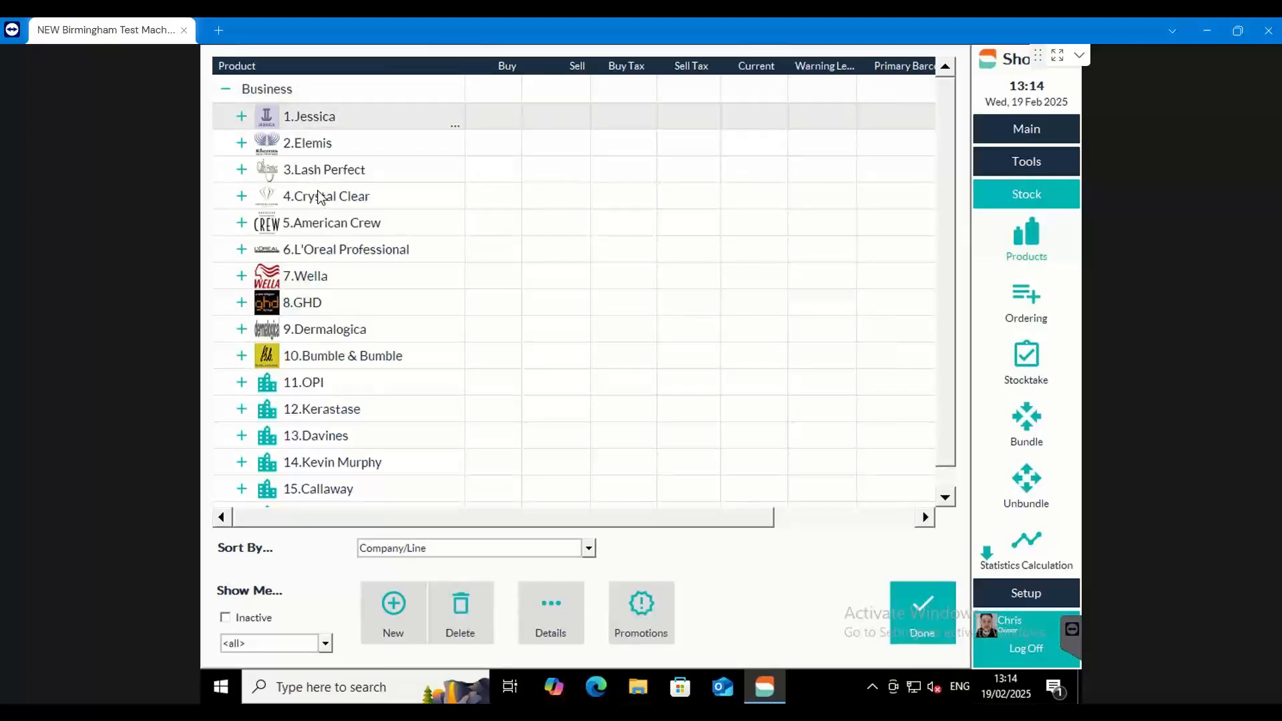
click(242, 118)
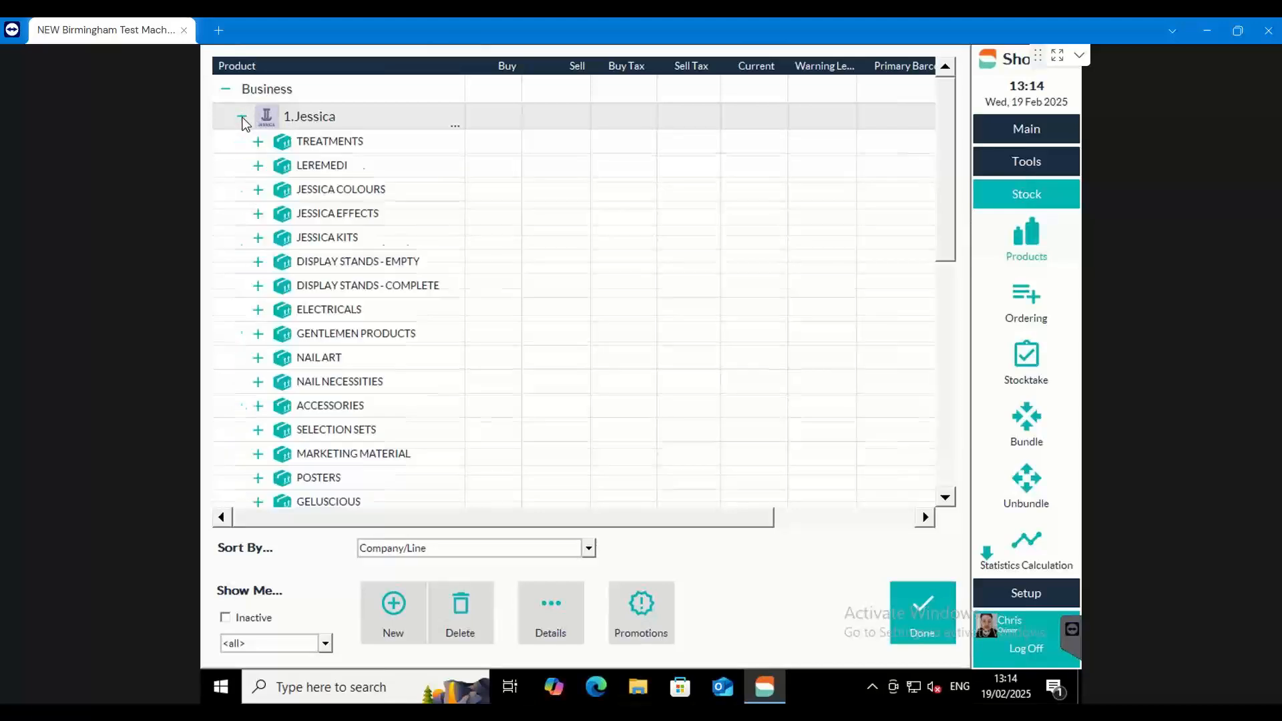
click(339, 142)
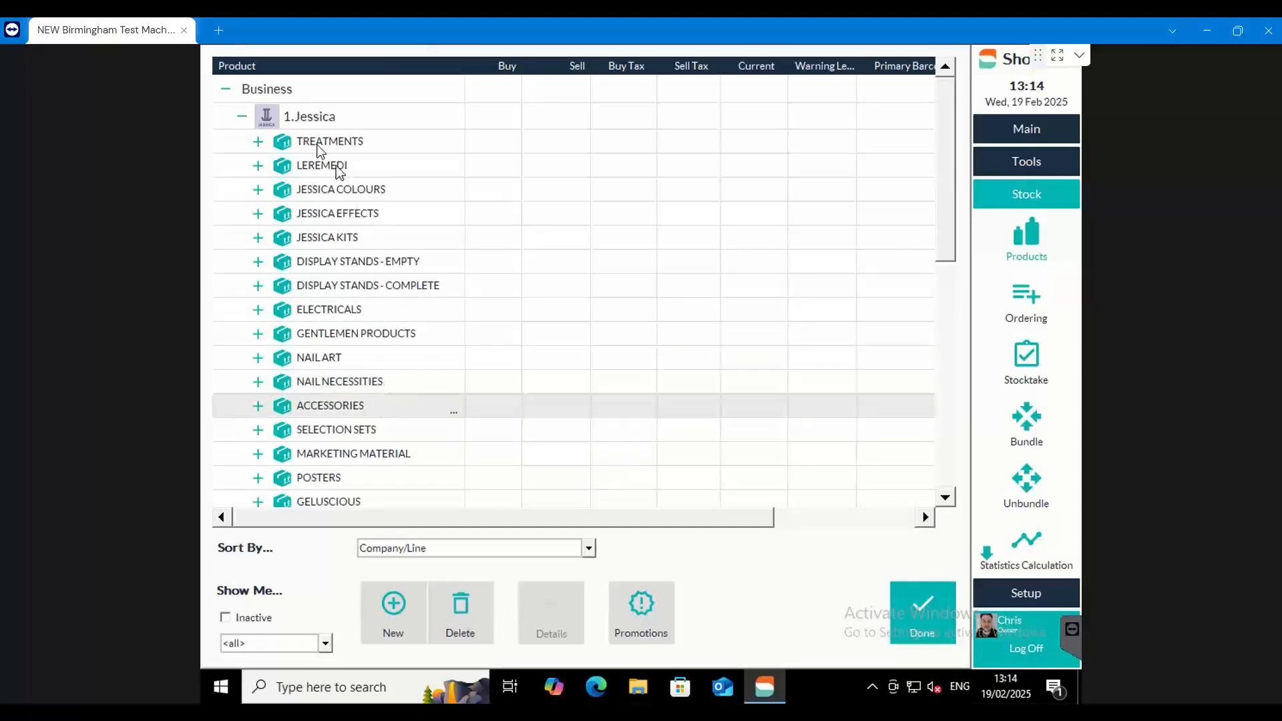
click(241, 116)
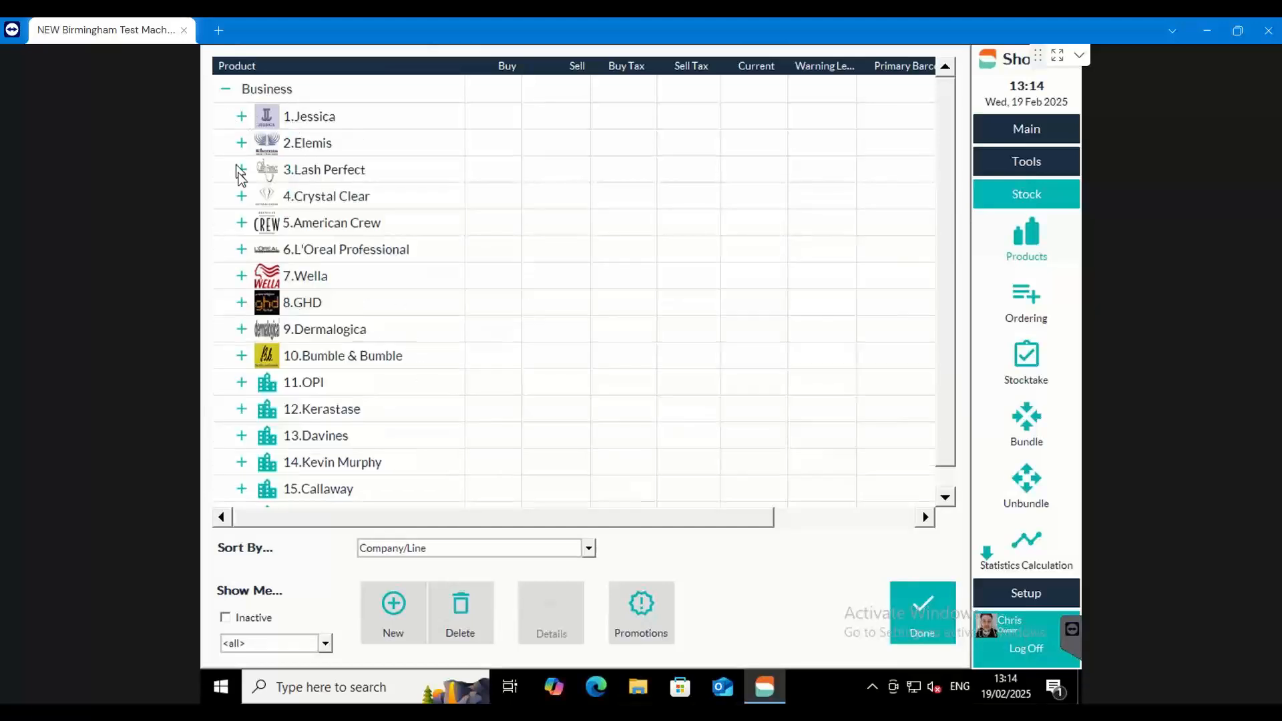
click(241, 222)
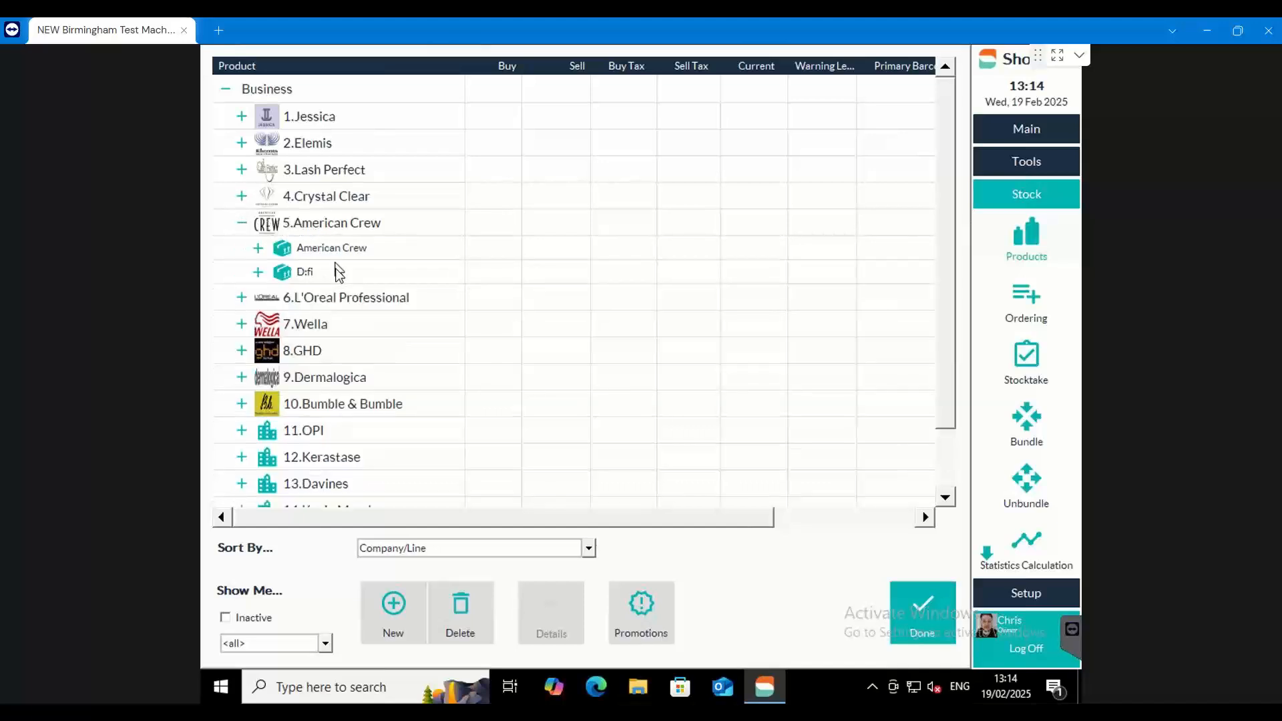
click(242, 223)
Try to delete the first Oreor Oxydant 20 Volume product in the Bleaches & Oxydants line of L'Oreal Professional
click(241, 249)
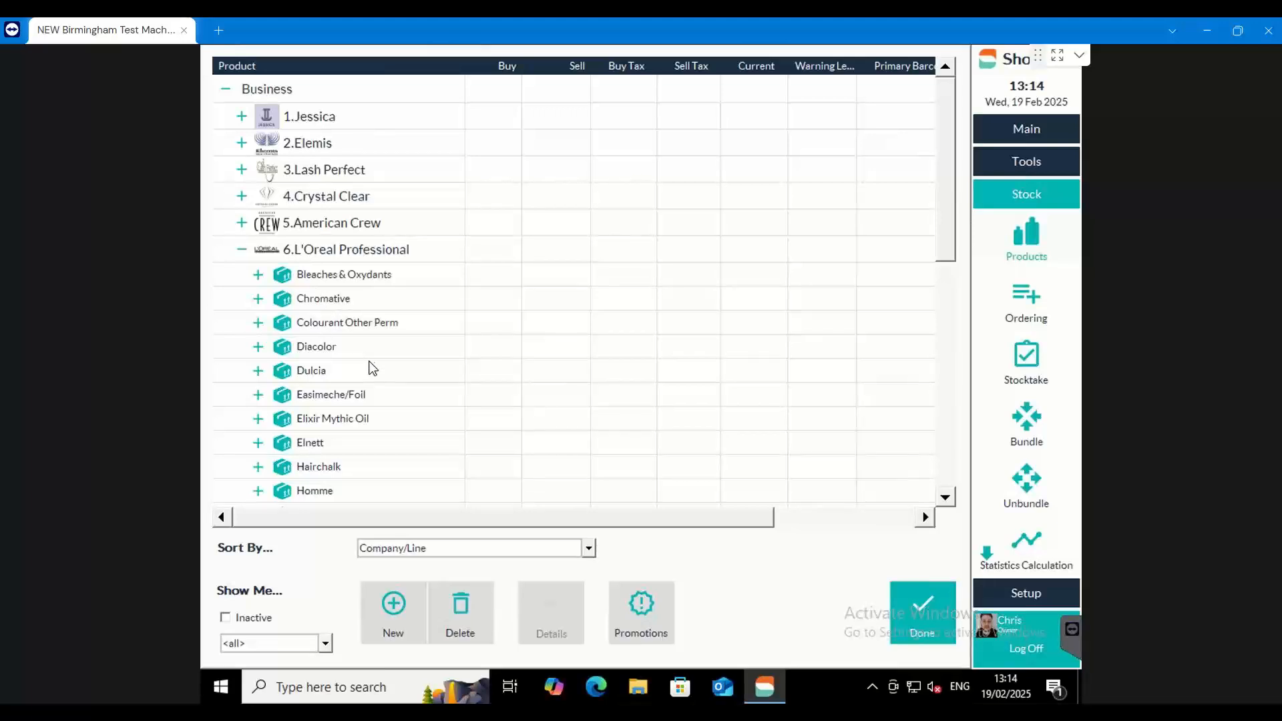
click(259, 274)
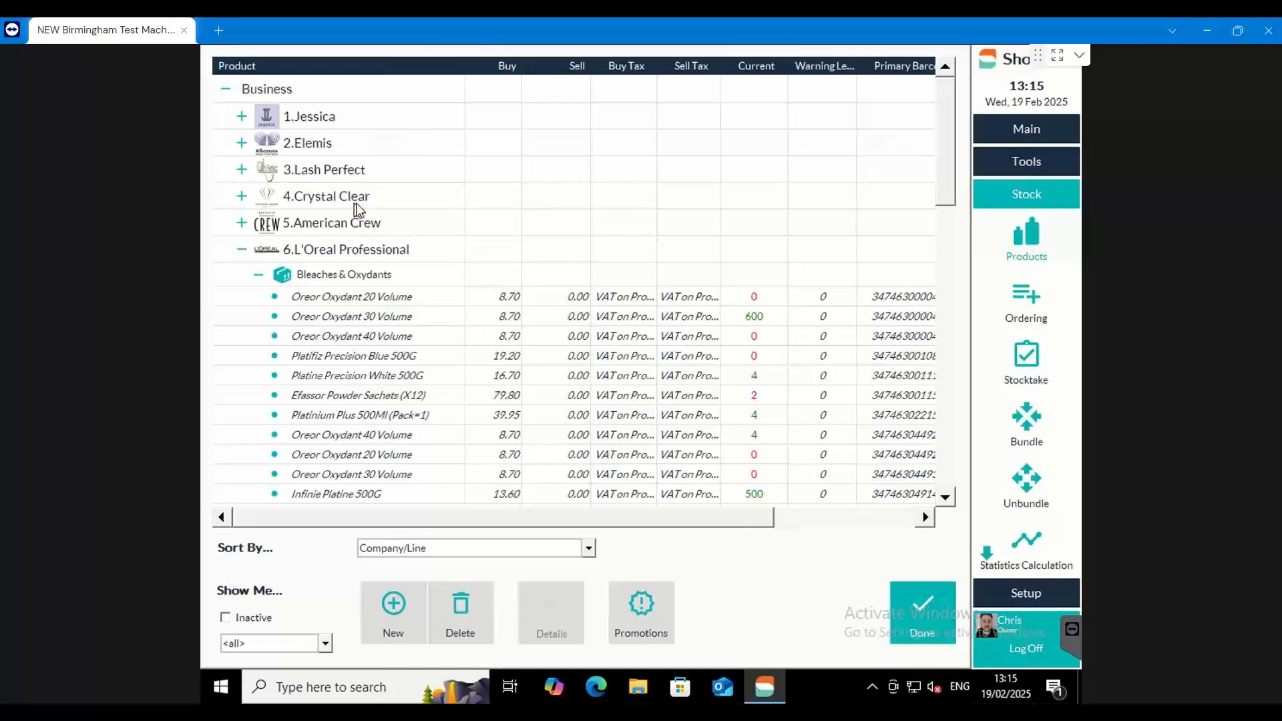
click(372, 302)
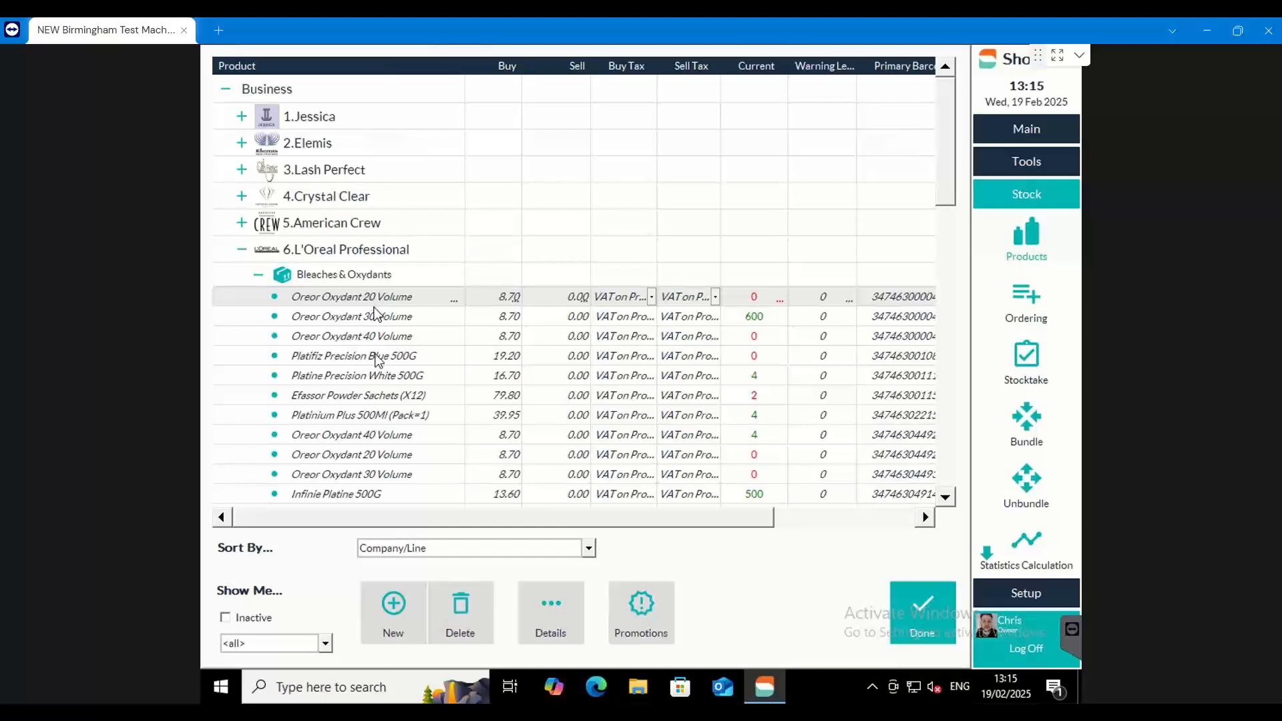
click(467, 595)
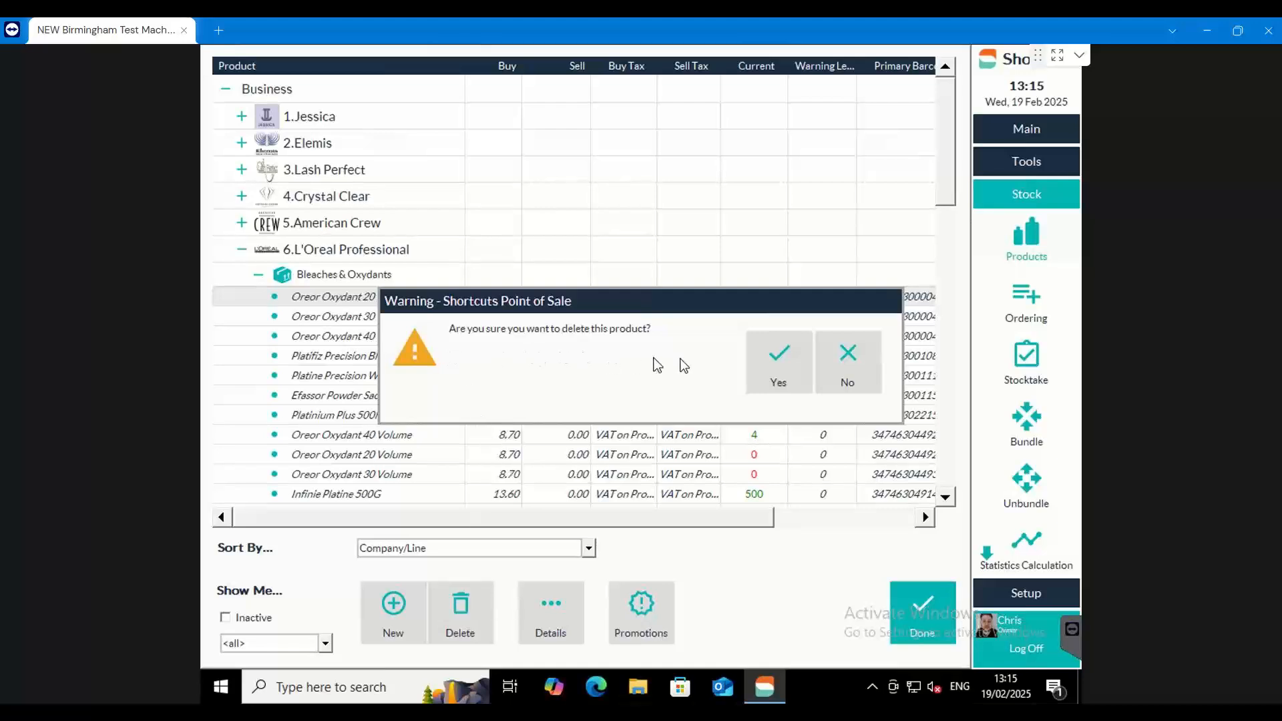
click(777, 362)
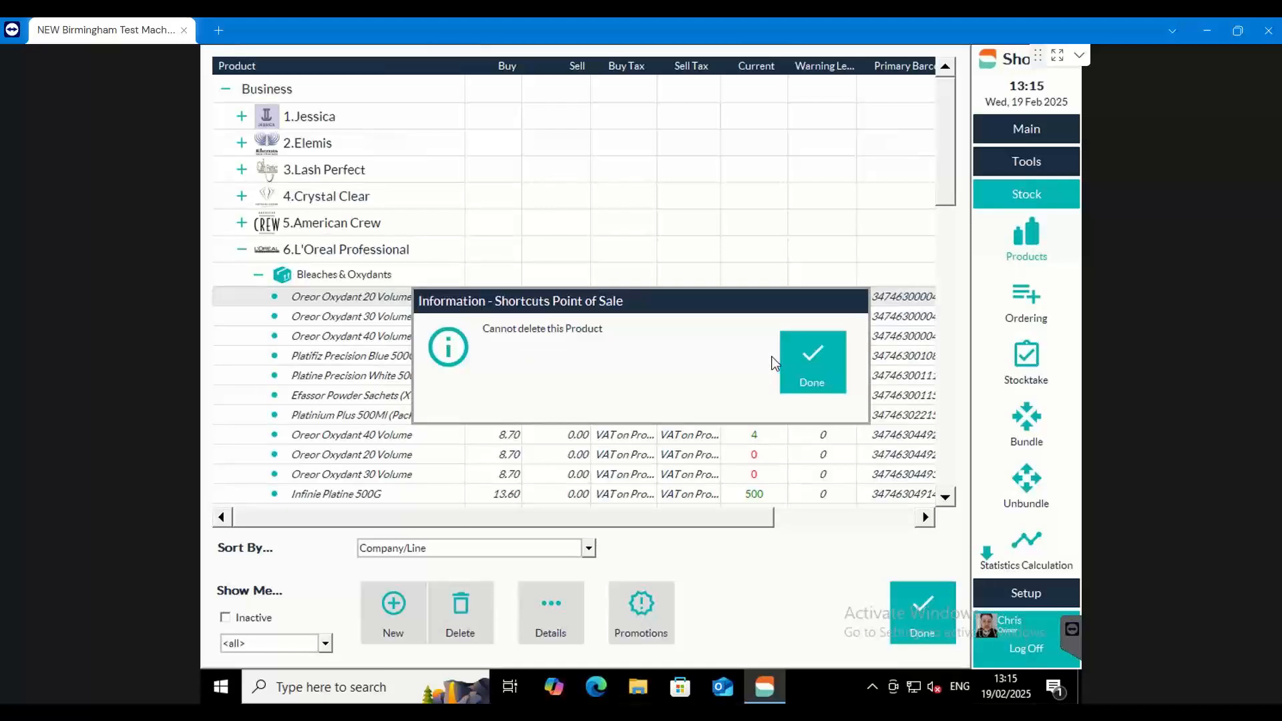
click(801, 370)
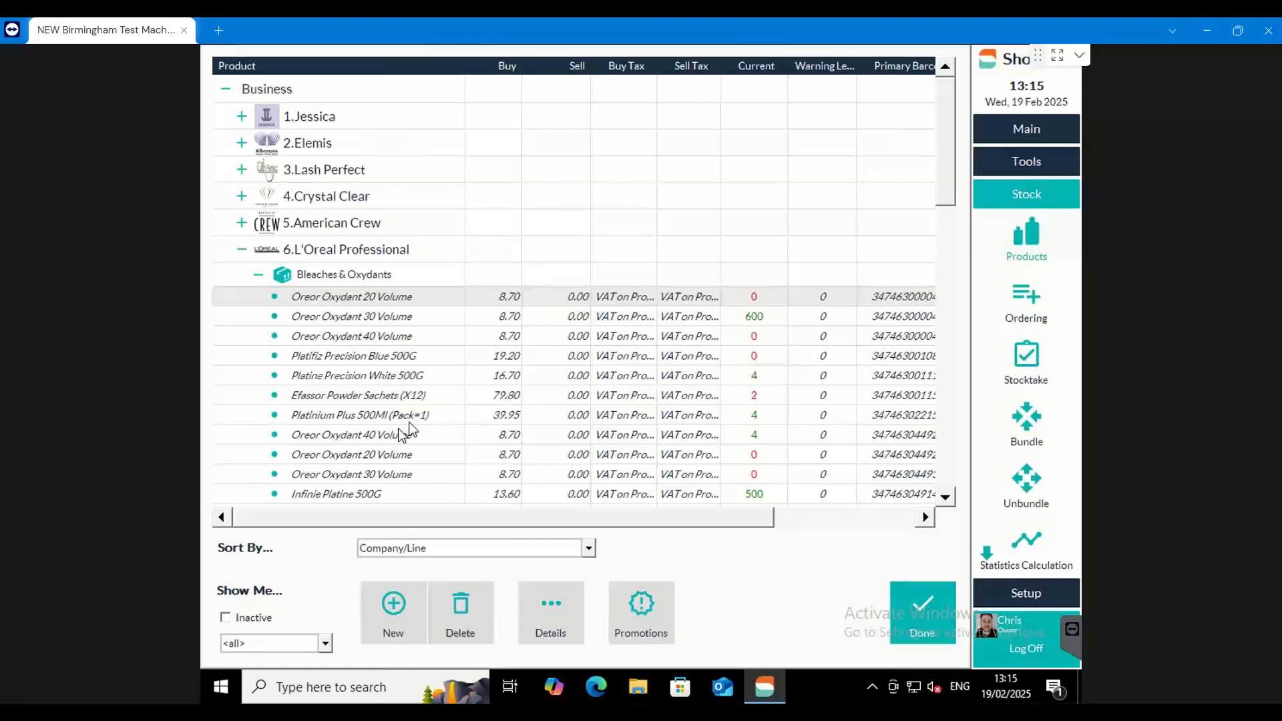
Make the first Oreor Oxydant 20 Volume product inactive and close the product list
drag(304, 513, 502, 524)
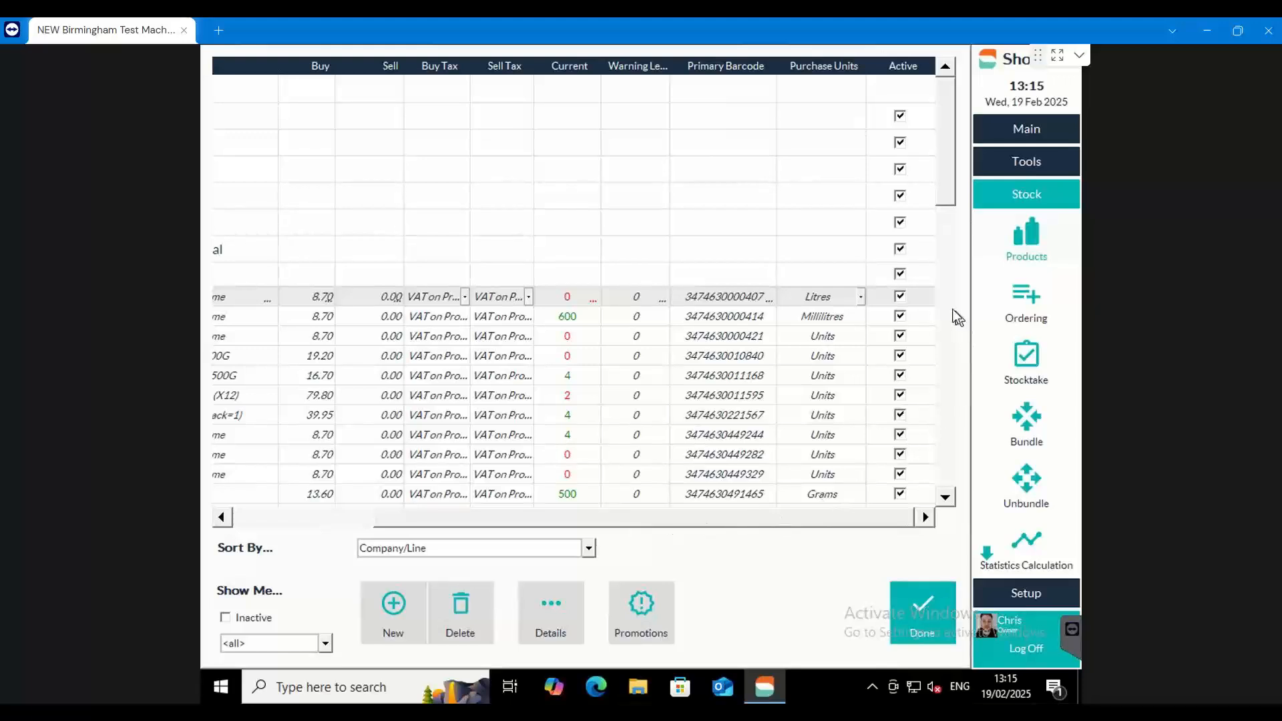
click(901, 297)
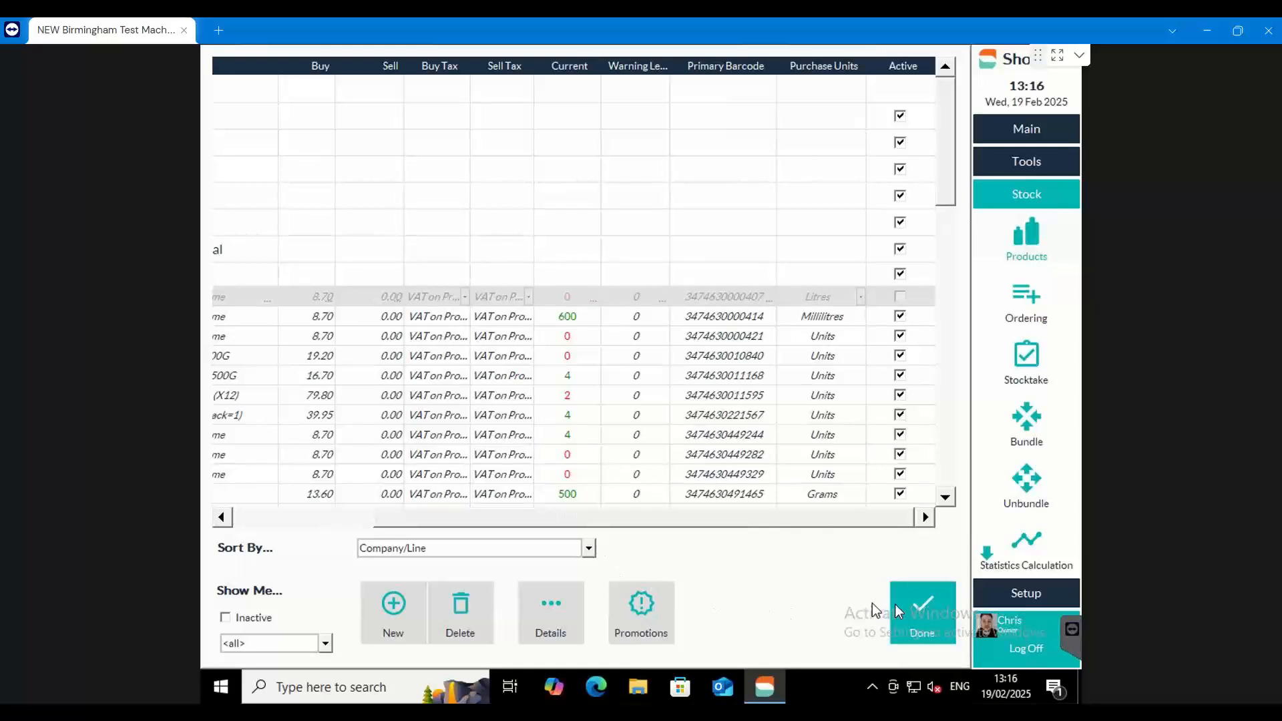
click(918, 611)
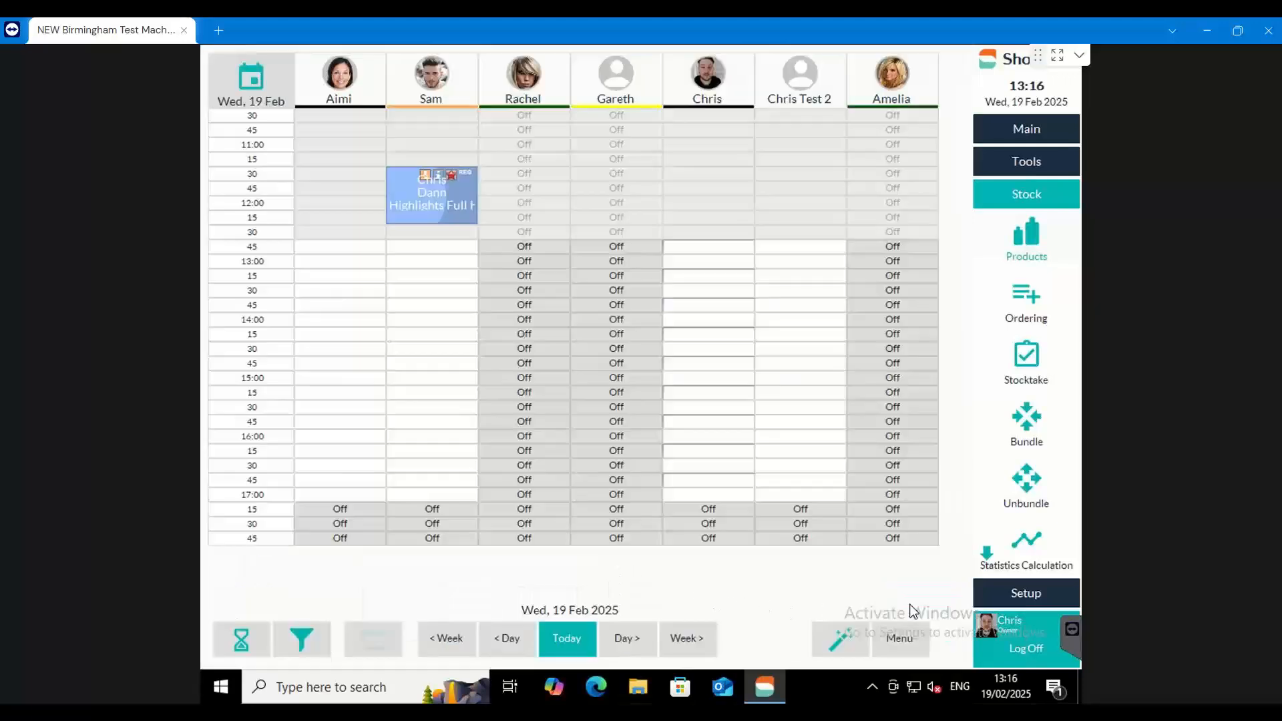
Reopen the stock product list and check which products the Bleaches & Oxydants line of L'Oreal Professional shows
click(1028, 246)
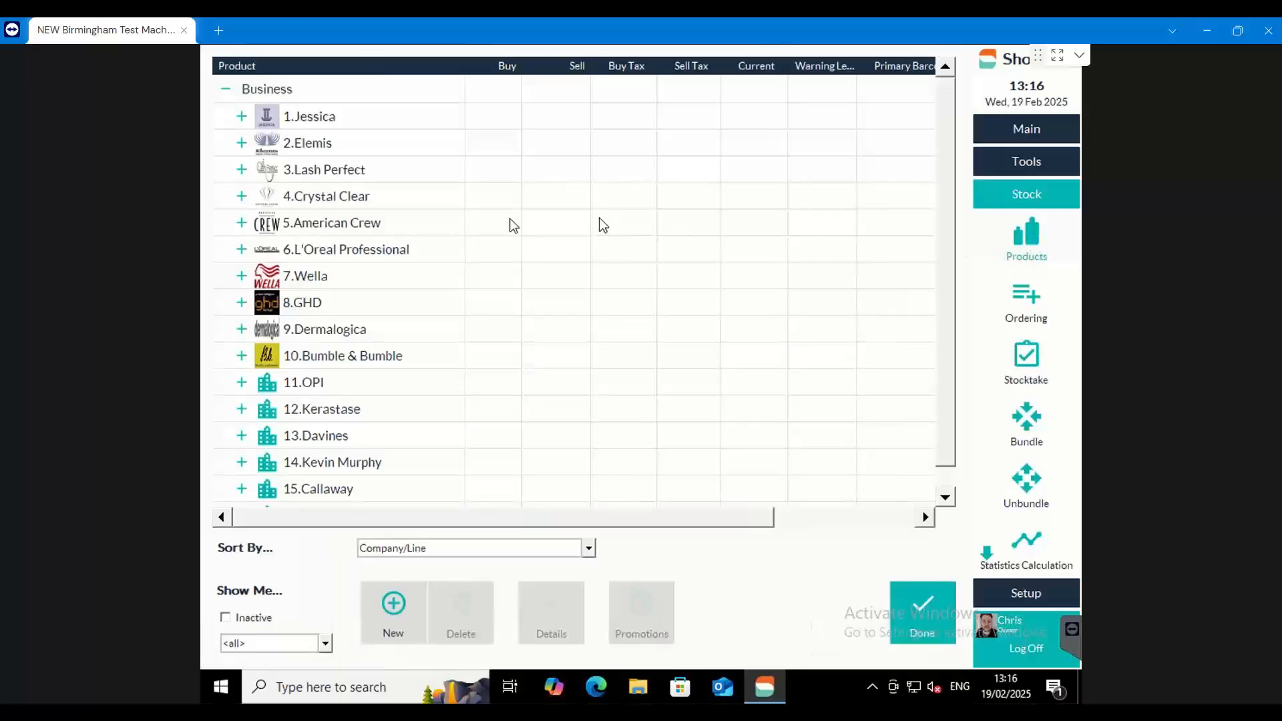
click(241, 249)
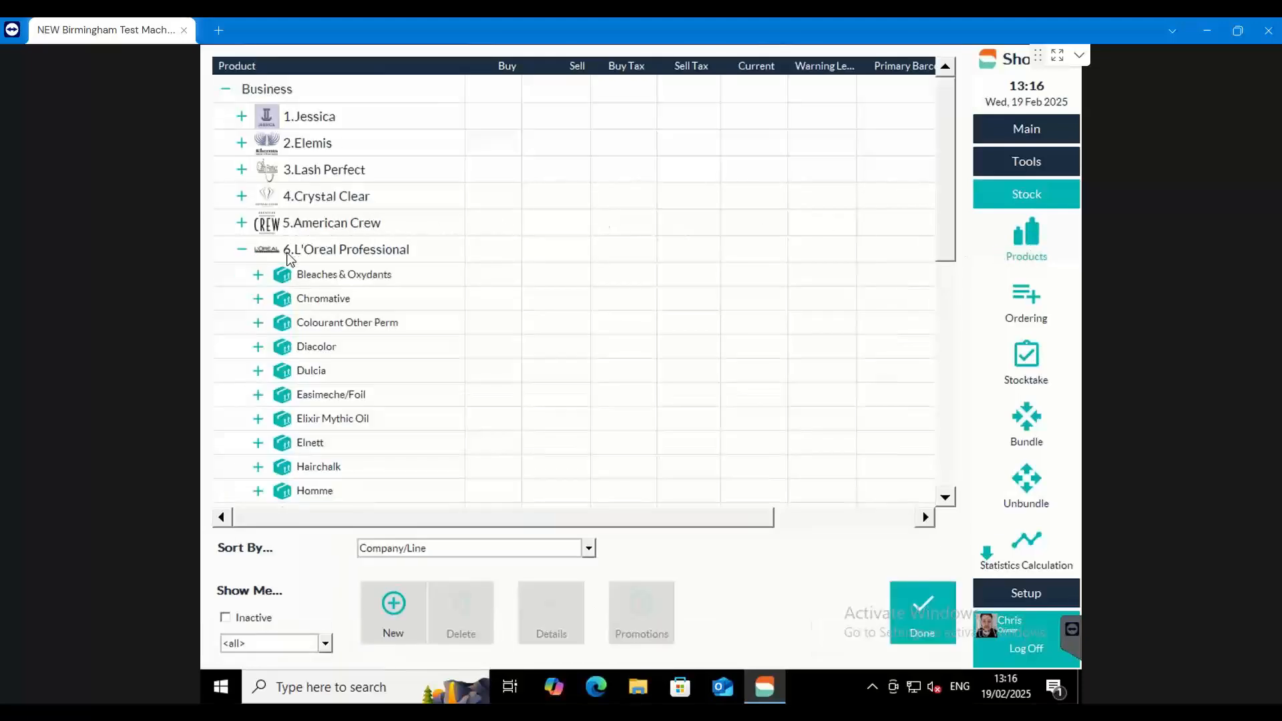
click(258, 275)
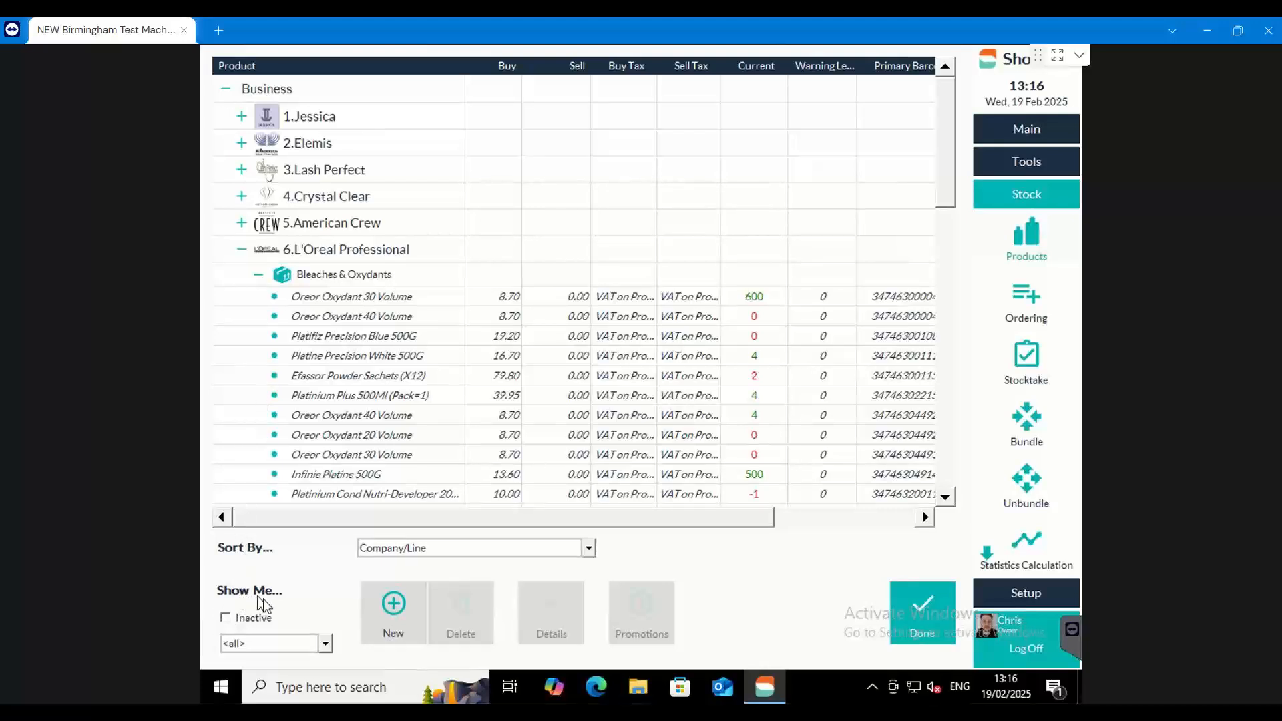
Include inactive products in the list and reactivate Oreor Oxydant 20 Volume in L'Oreal Professional's Bleaches & Oxydants line
click(225, 617)
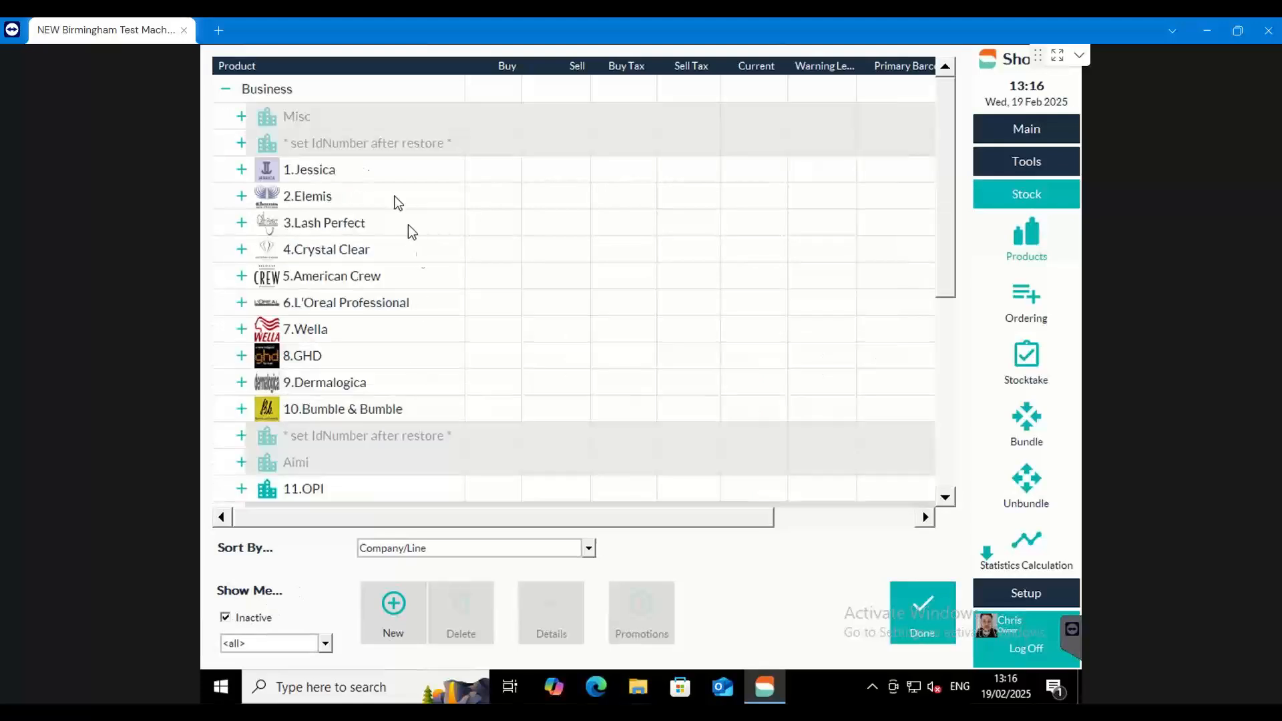
click(242, 303)
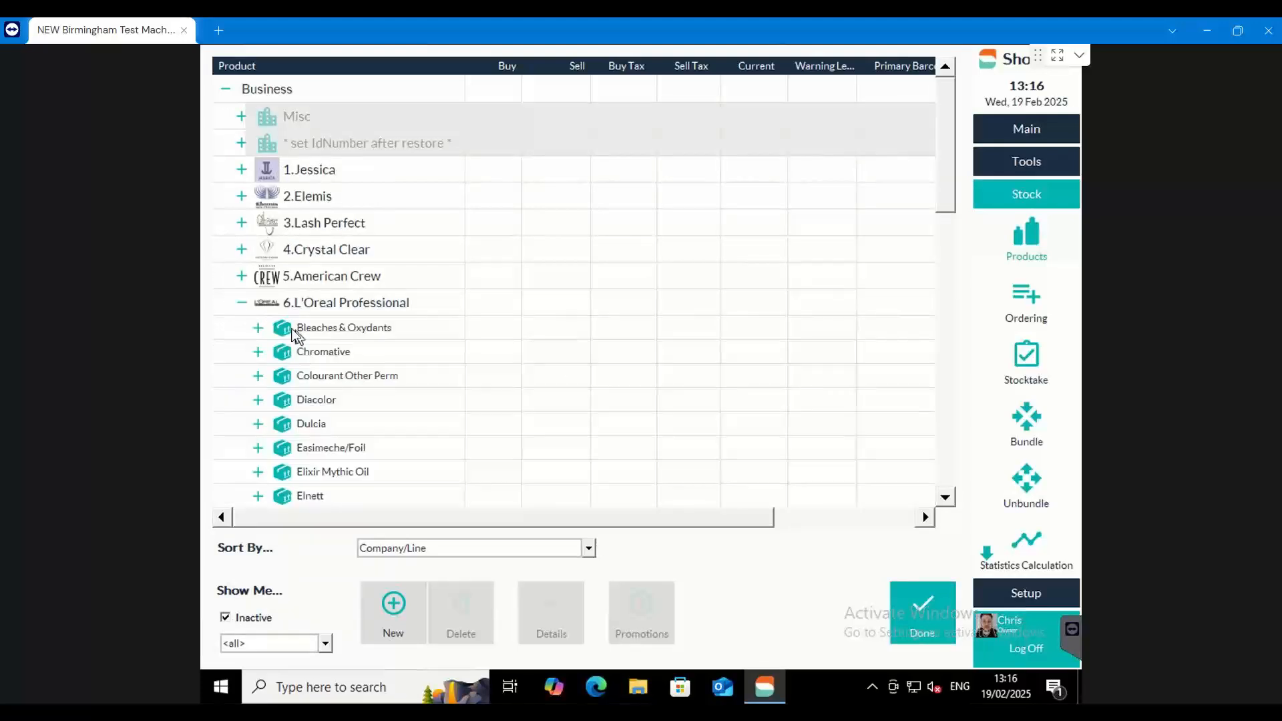
click(258, 328)
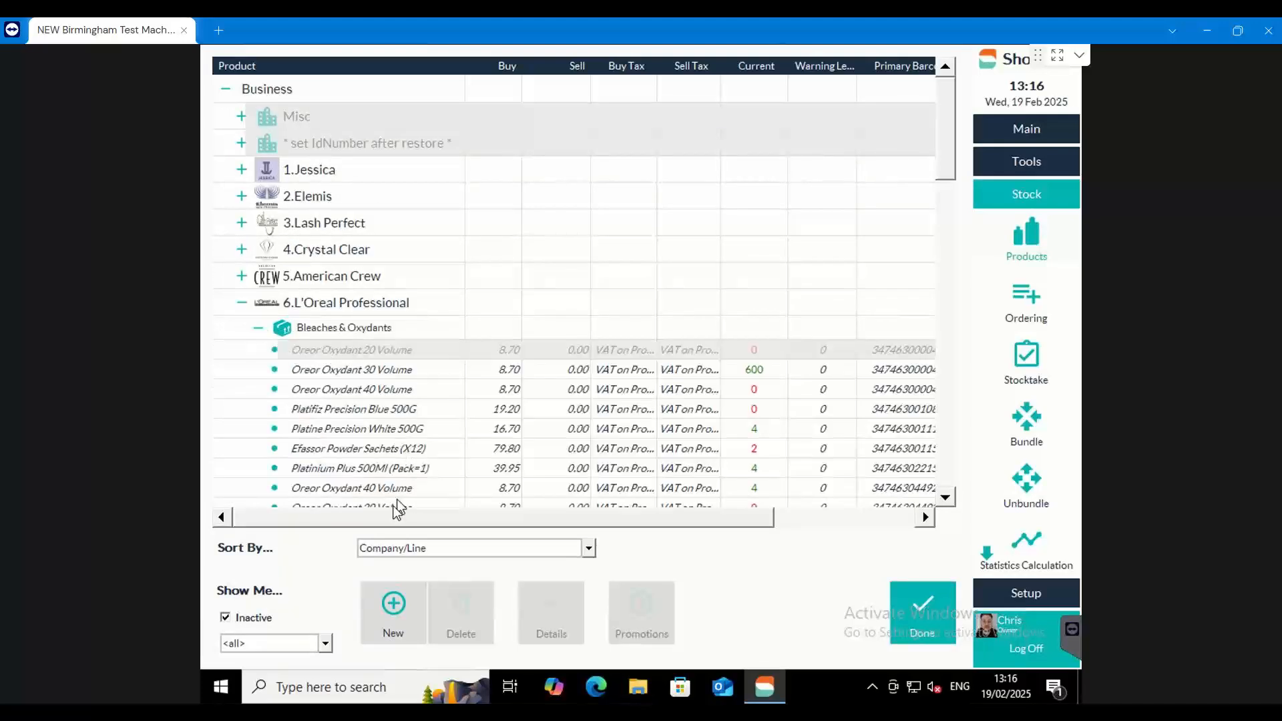
drag(386, 519, 631, 517)
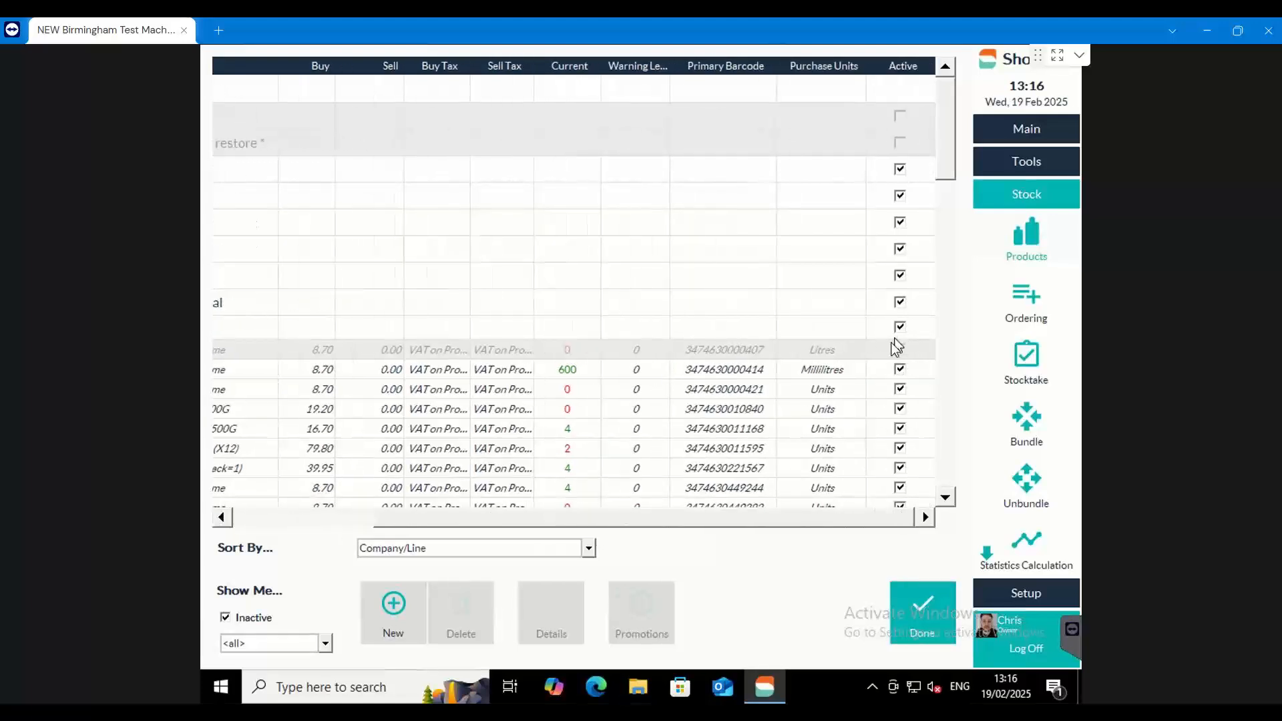
click(899, 349)
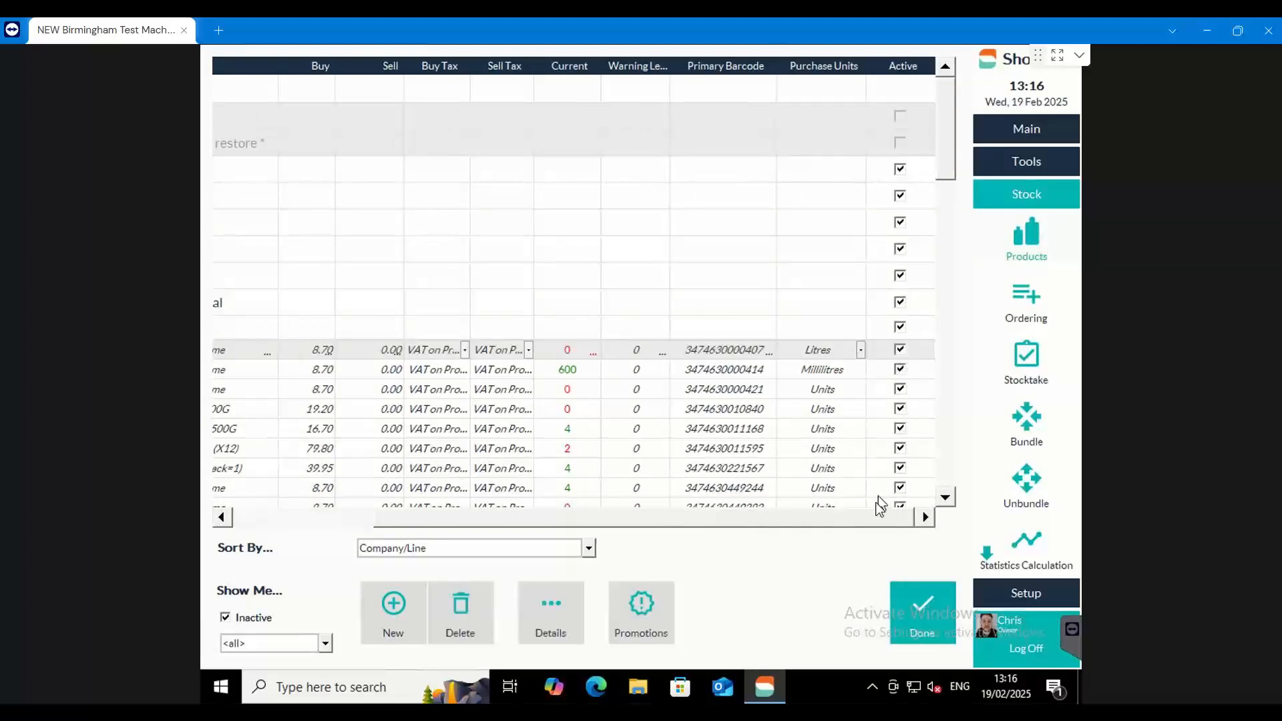
drag(858, 521, 657, 520)
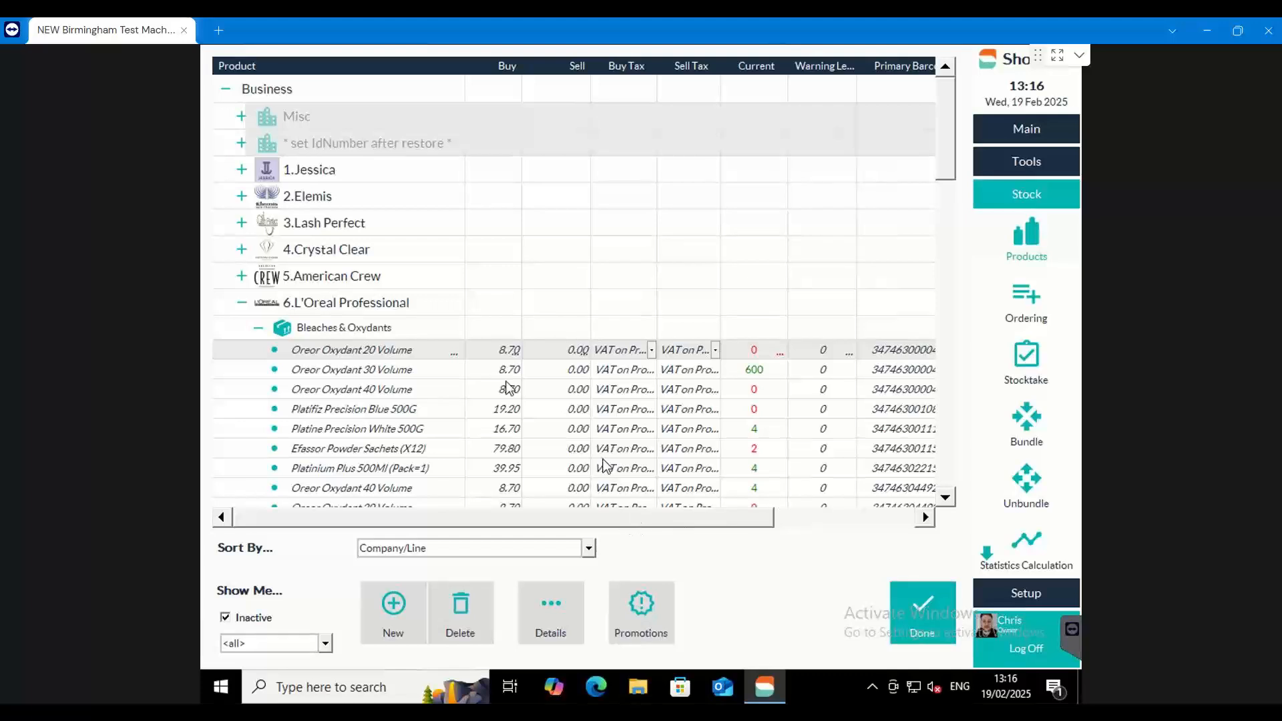
Collapse Bleaches & Oxydants and look at the products in L'Oreal Professional's Colourant Other Perm and Elnett lines
click(258, 328)
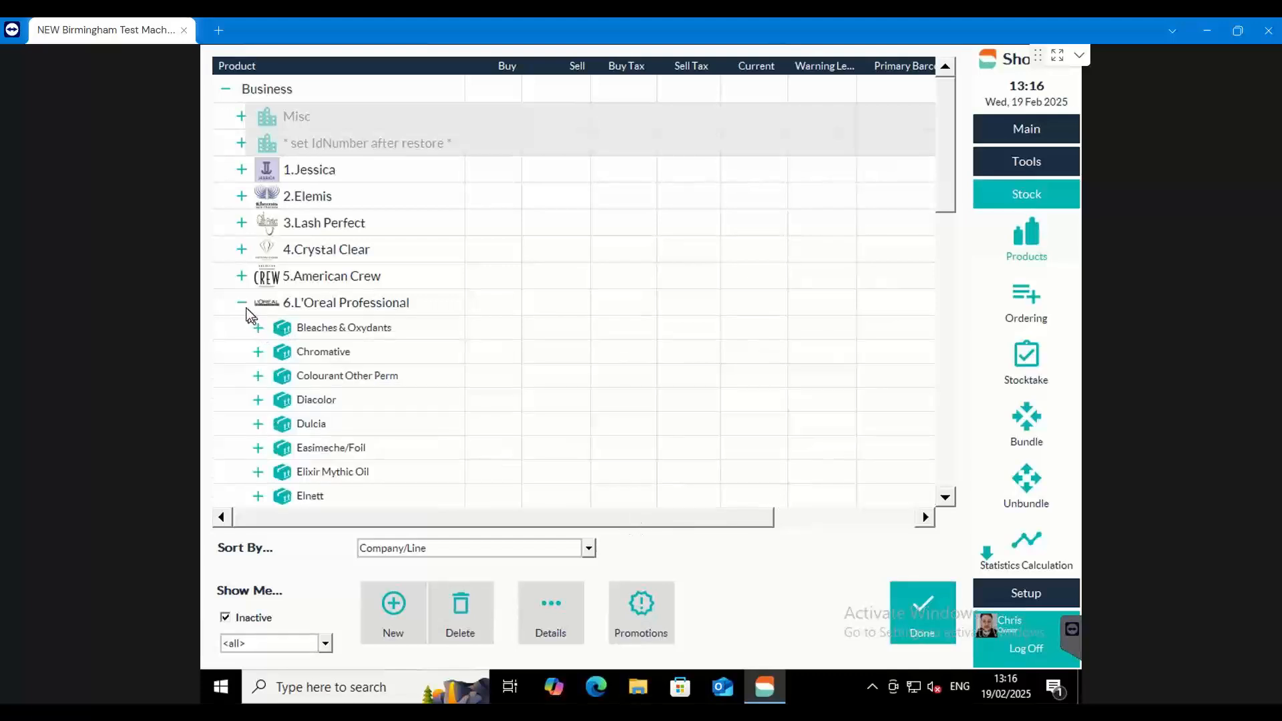
click(259, 375)
click(258, 375)
click(259, 375)
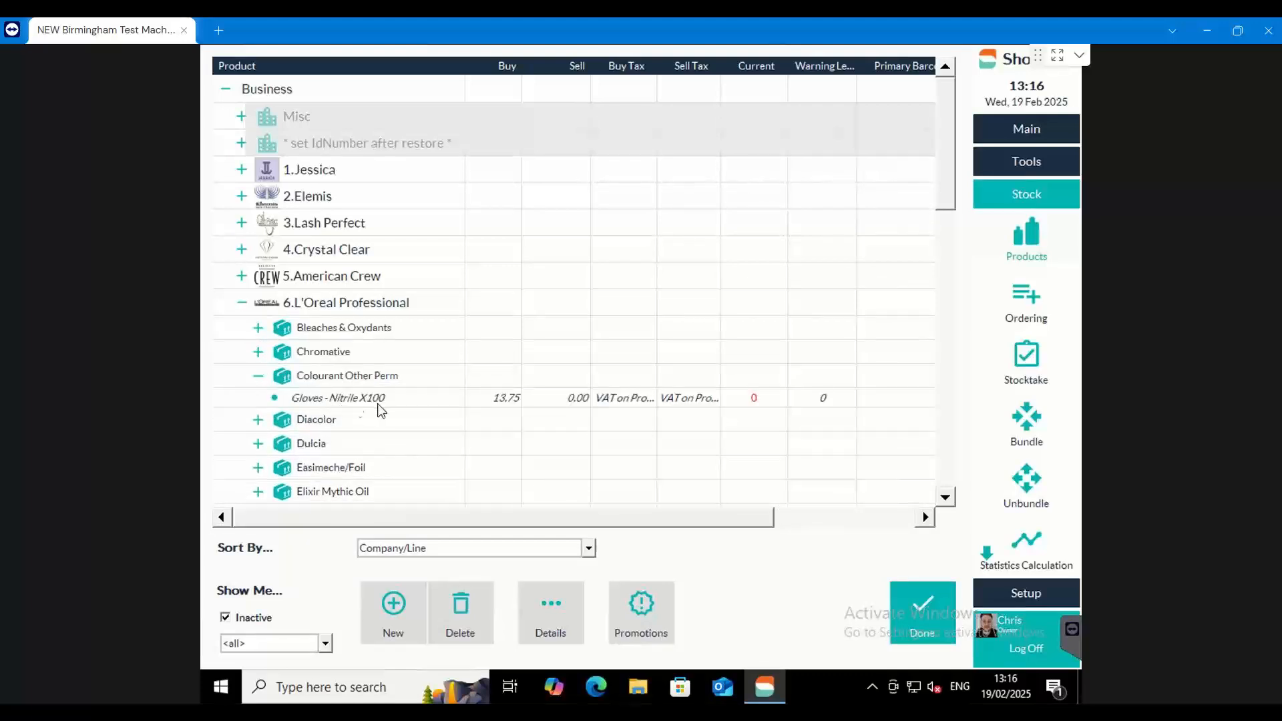
click(257, 378)
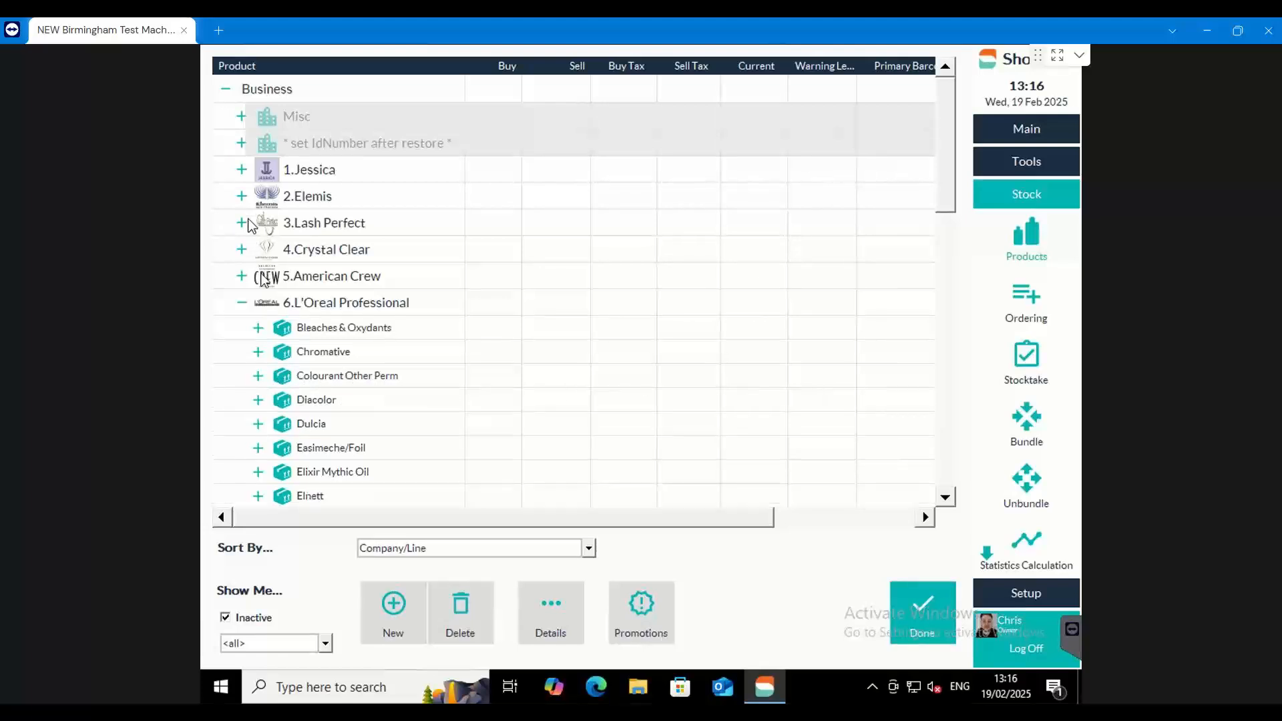
scroll(277, 461, down, 1)
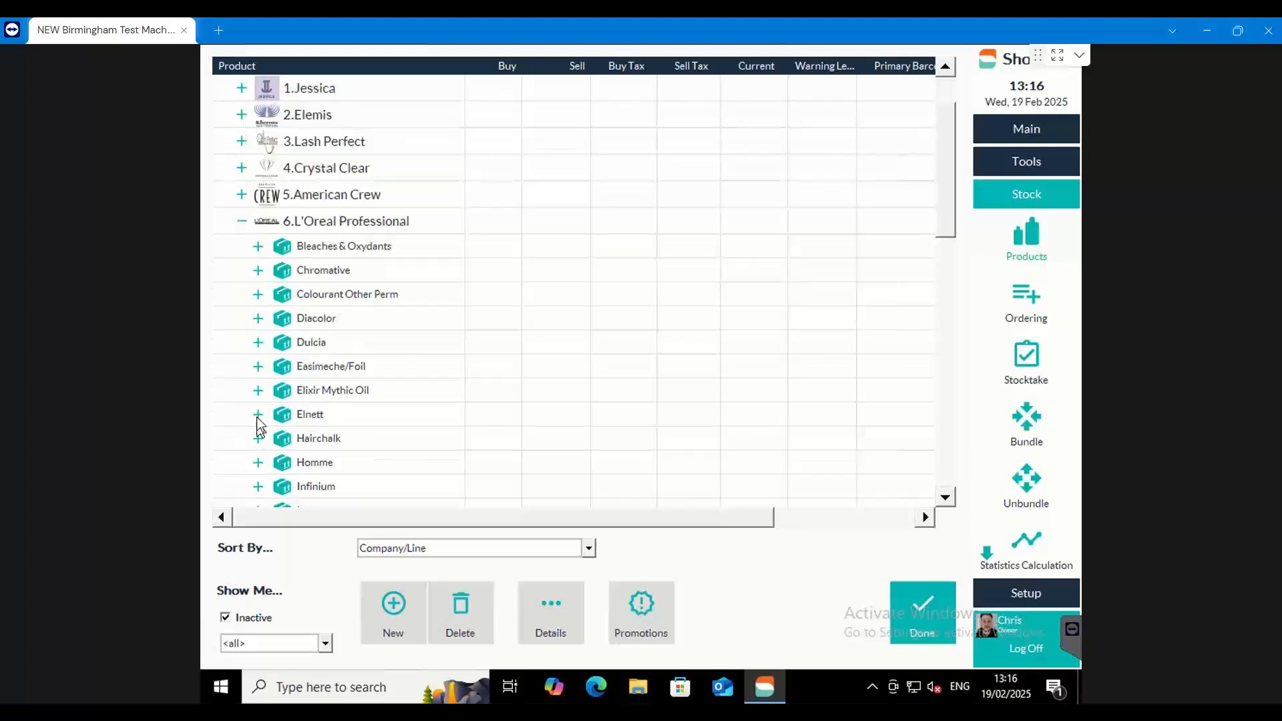
click(258, 414)
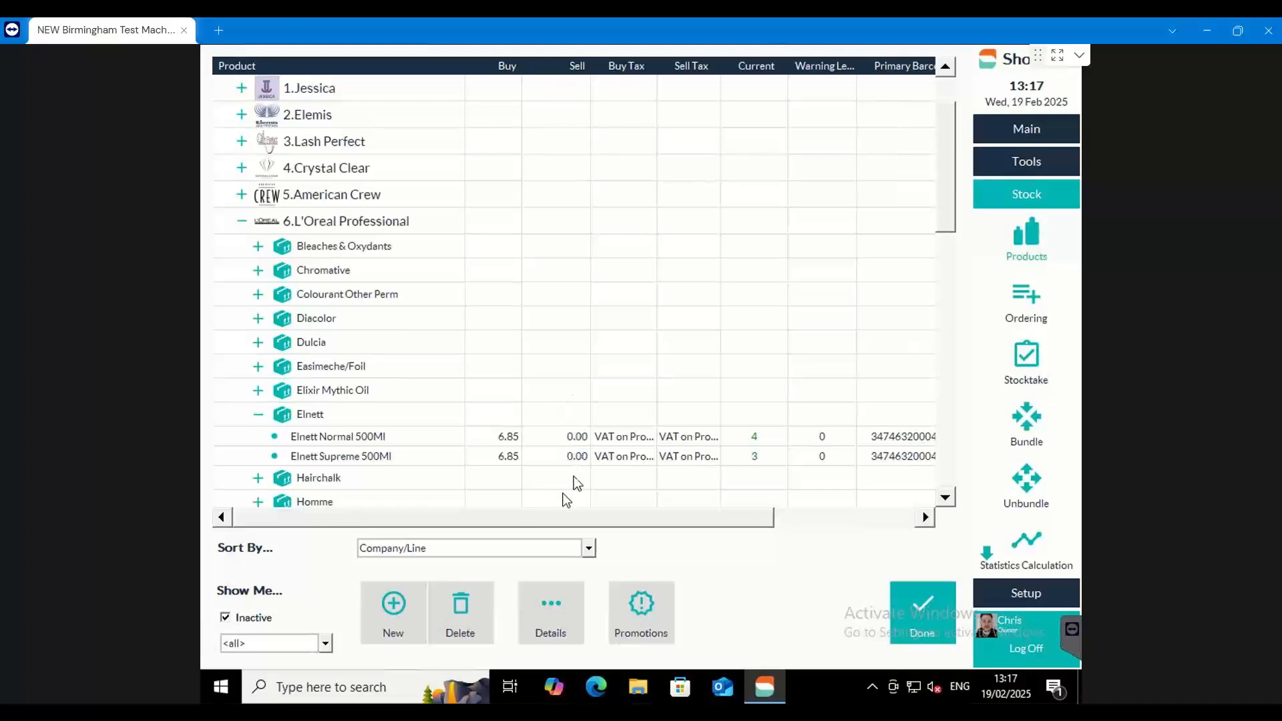
Add the Retail property as a column in the stock product list and bring the column into view
drag(514, 521, 630, 520)
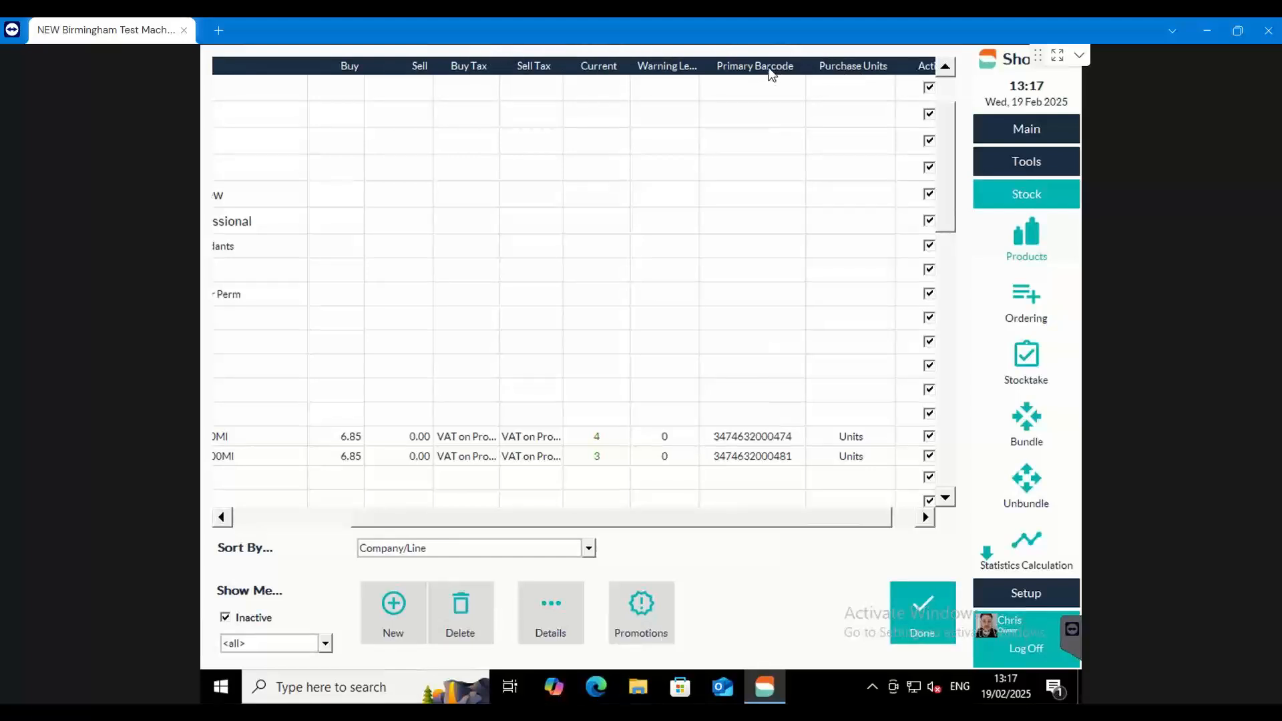
right_click(839, 65)
mouse_move(883, 102)
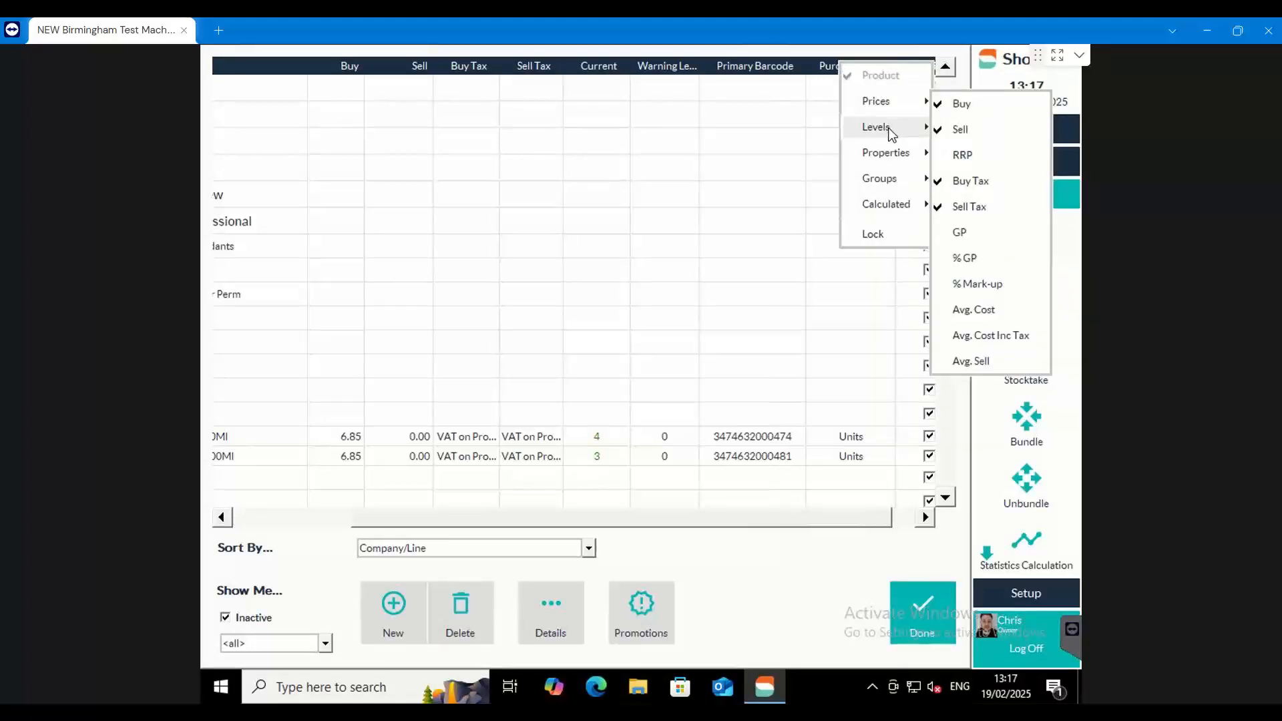
mouse_move(888, 126)
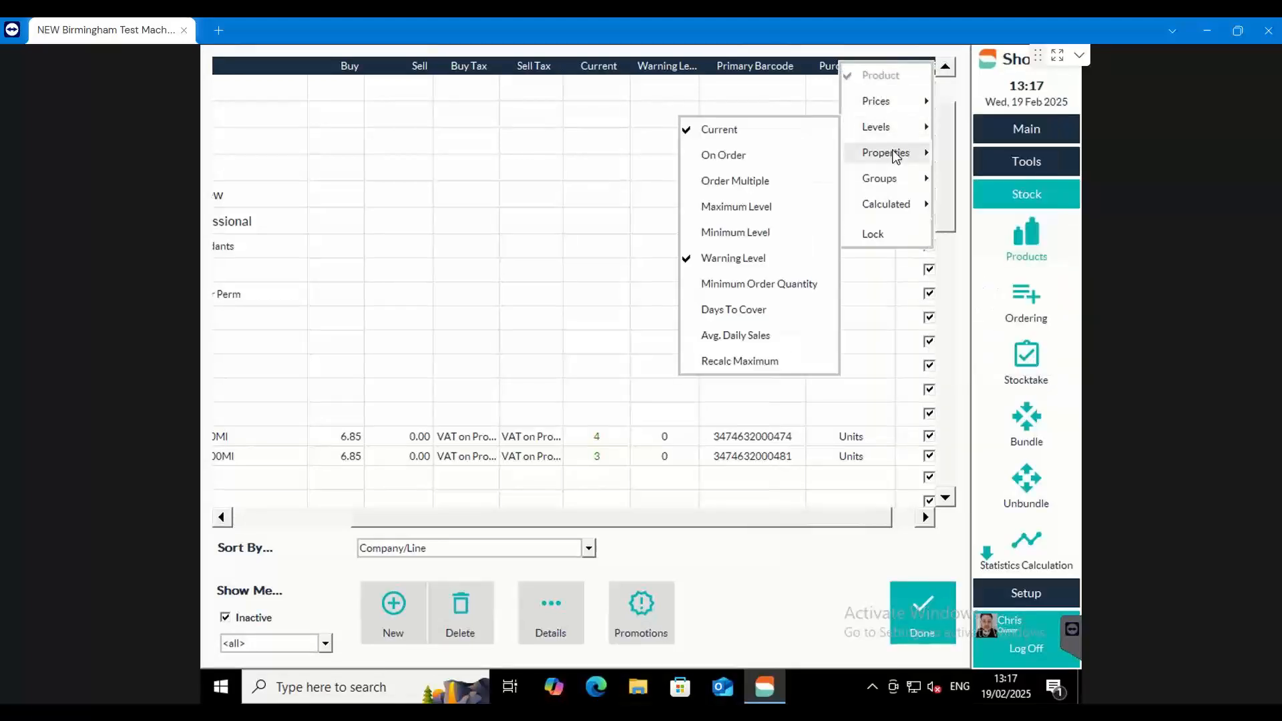
mouse_move(896, 155)
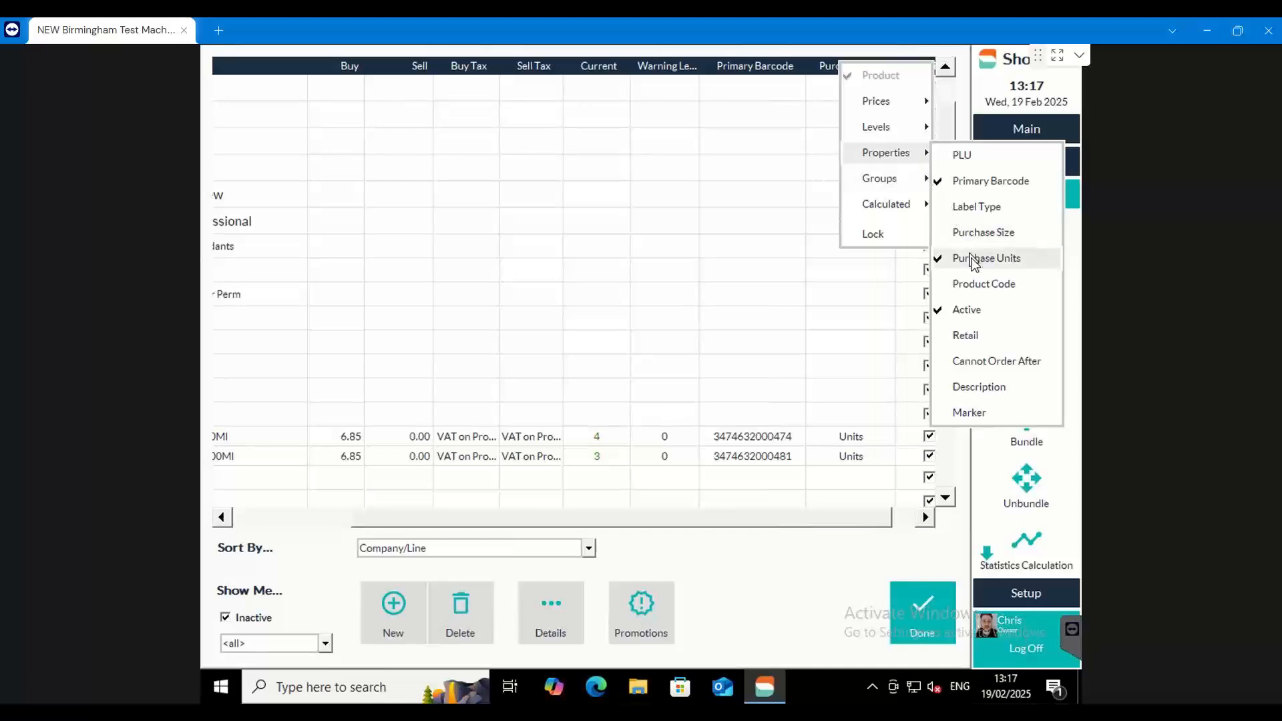
click(979, 338)
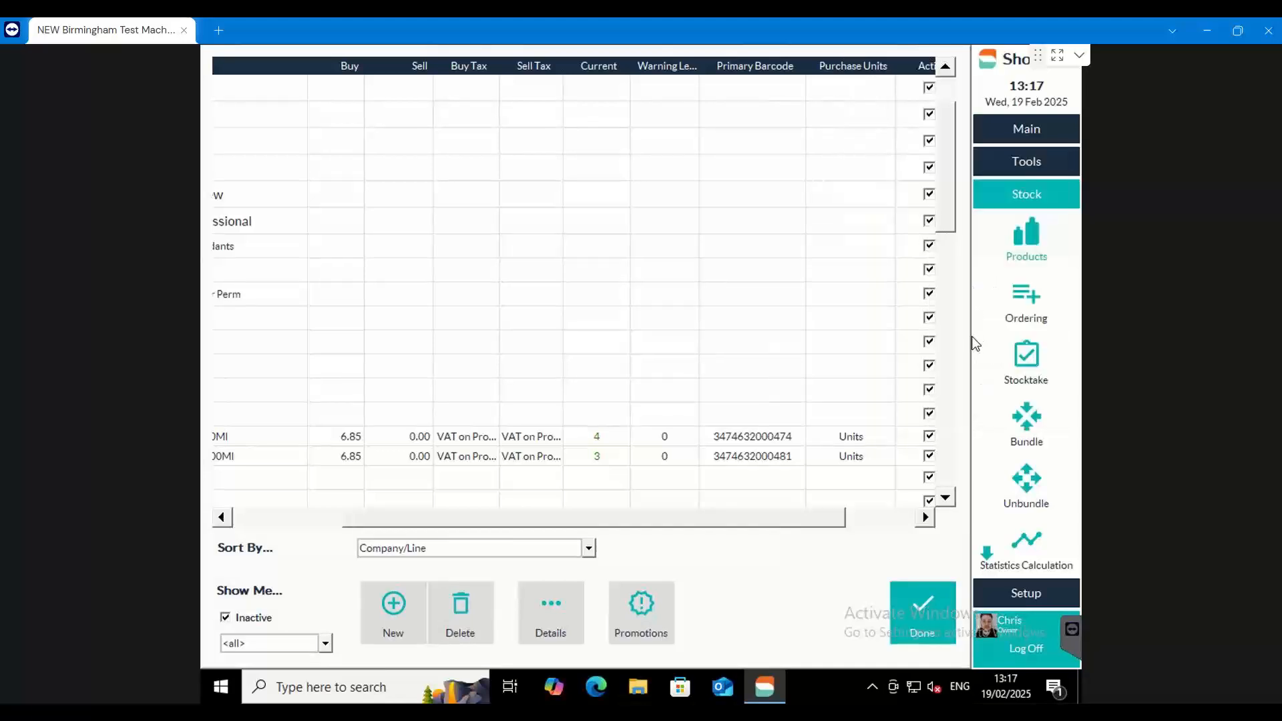
drag(787, 516, 853, 520)
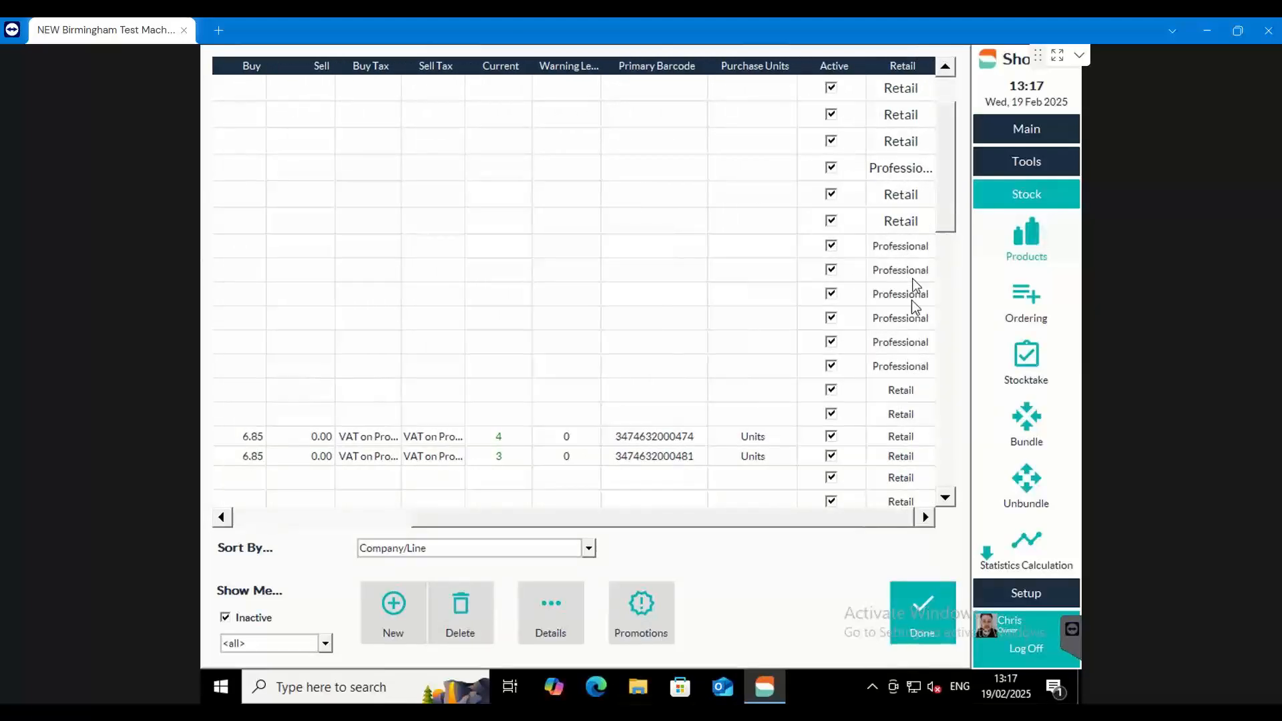
Expand L'Oreal Professional's Bleaches & Oxydants line and check the Retail column value of its products
drag(895, 516, 701, 518)
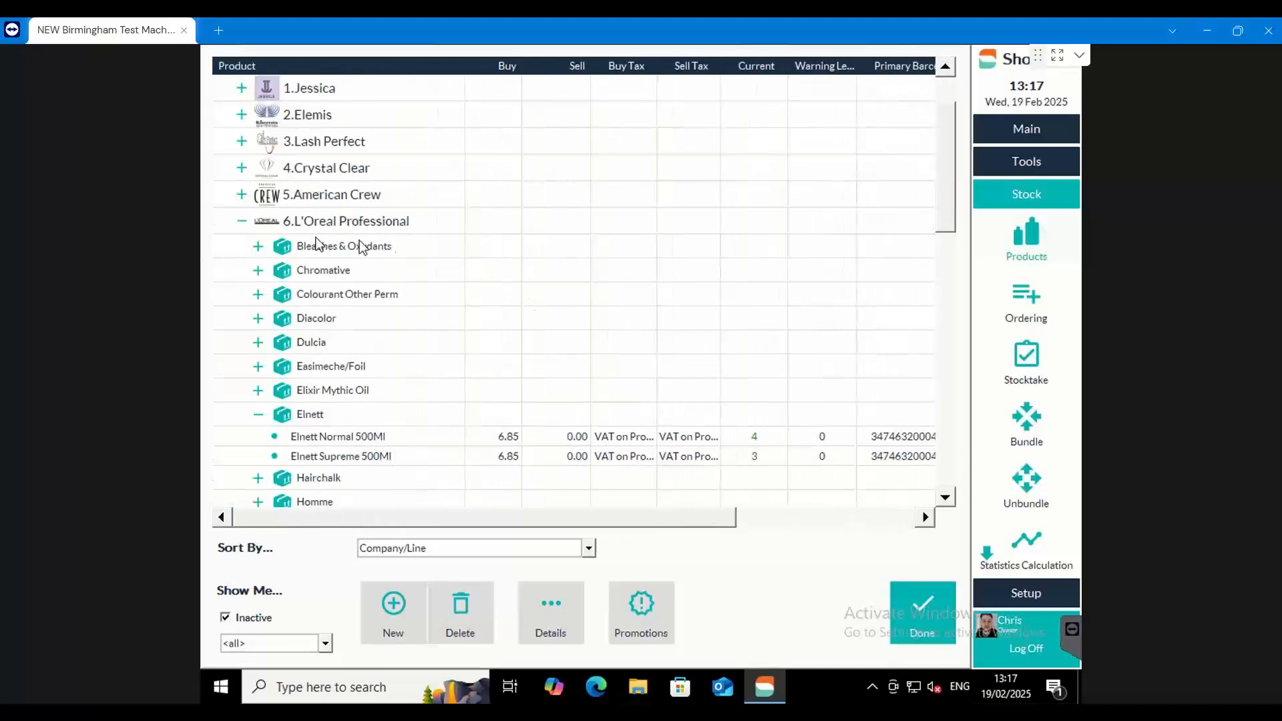
click(260, 246)
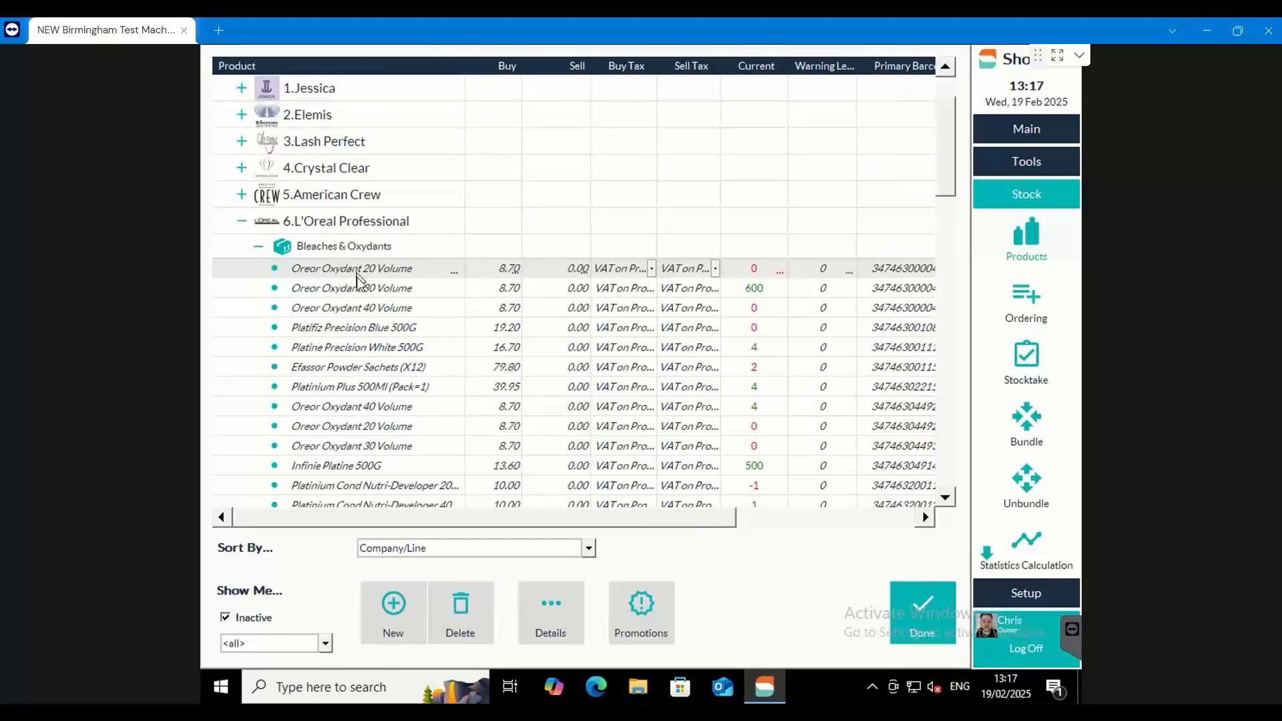
drag(361, 517, 554, 516)
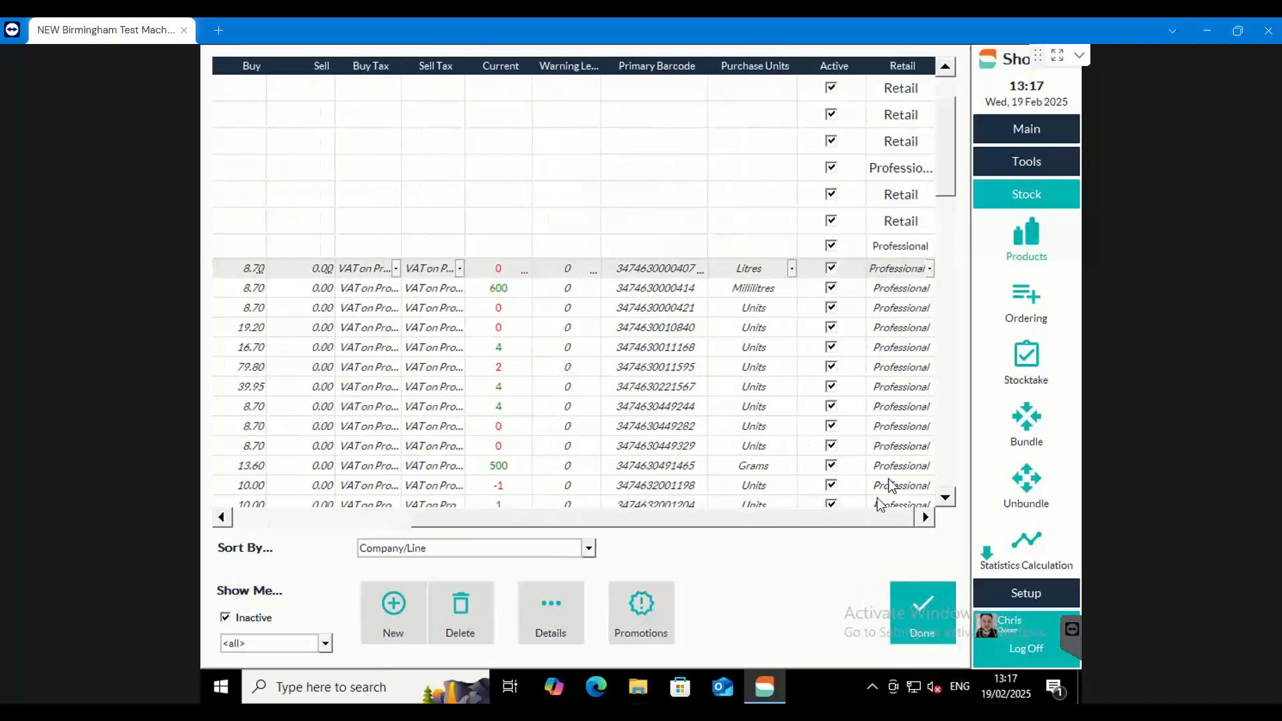
drag(848, 514, 593, 497)
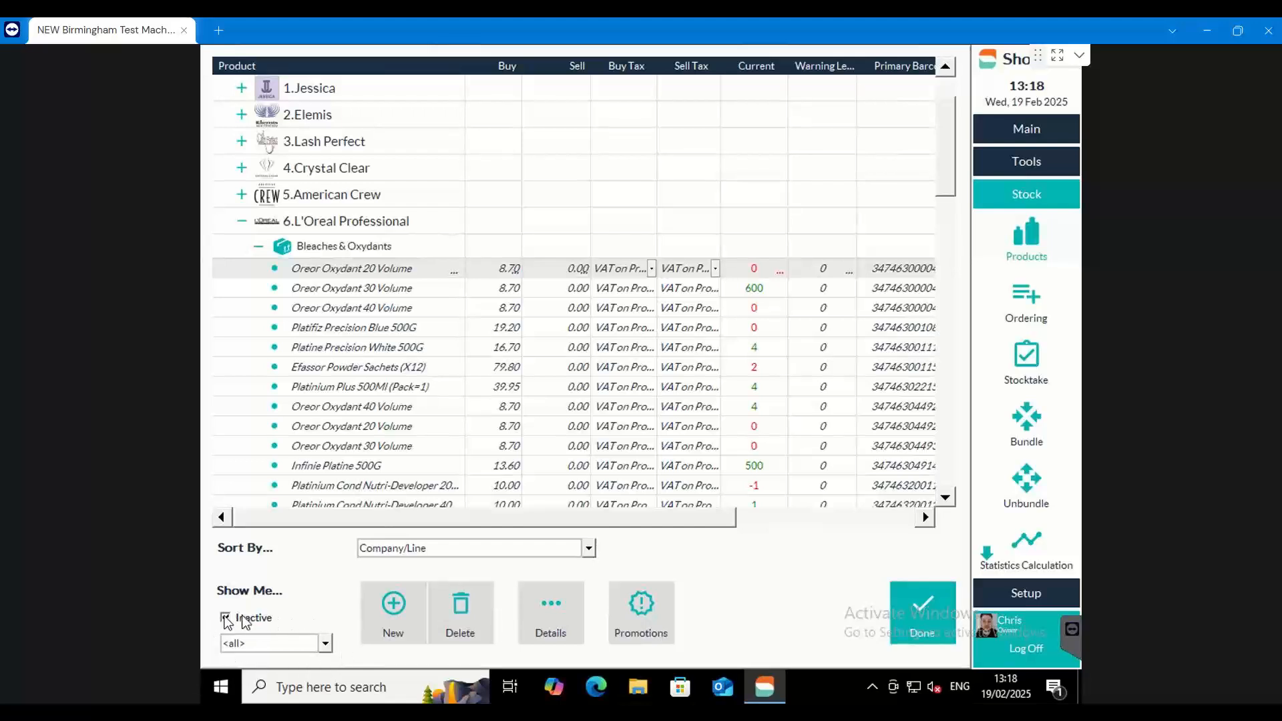
Filter the product list to Professional and look at the products in Jessica's Treatments line
click(325, 644)
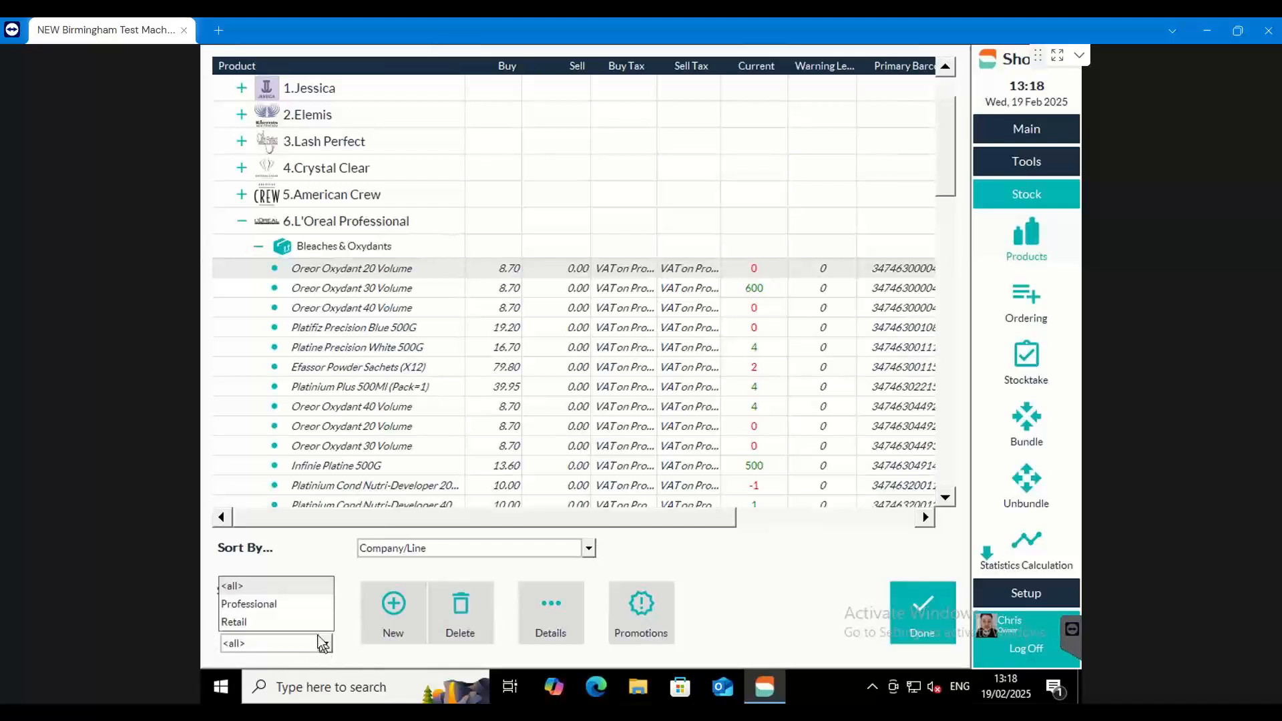
click(298, 604)
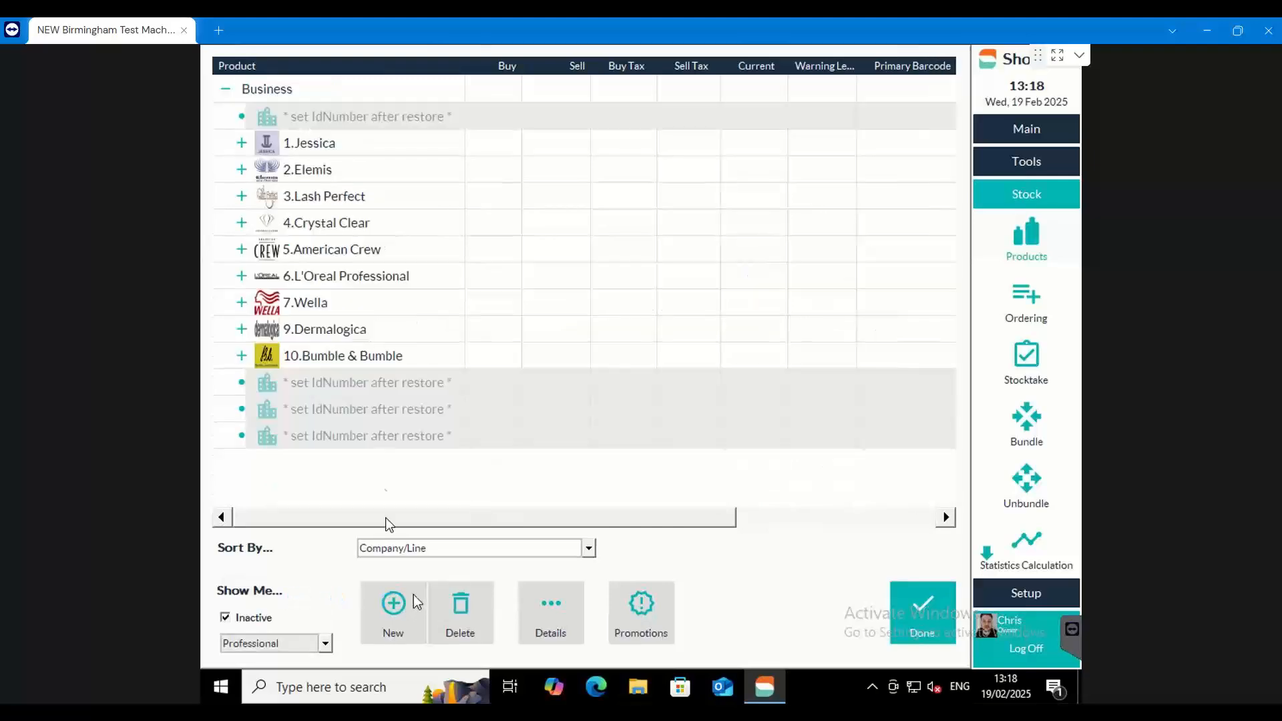
click(242, 143)
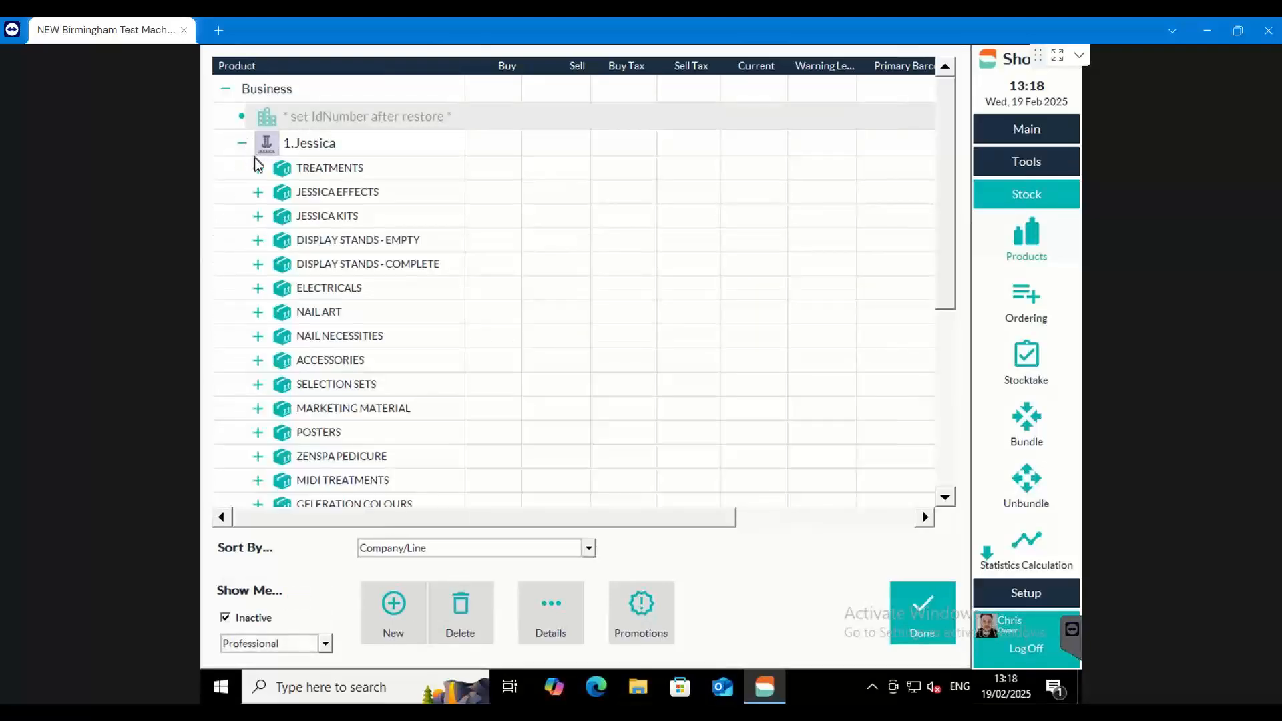
click(259, 168)
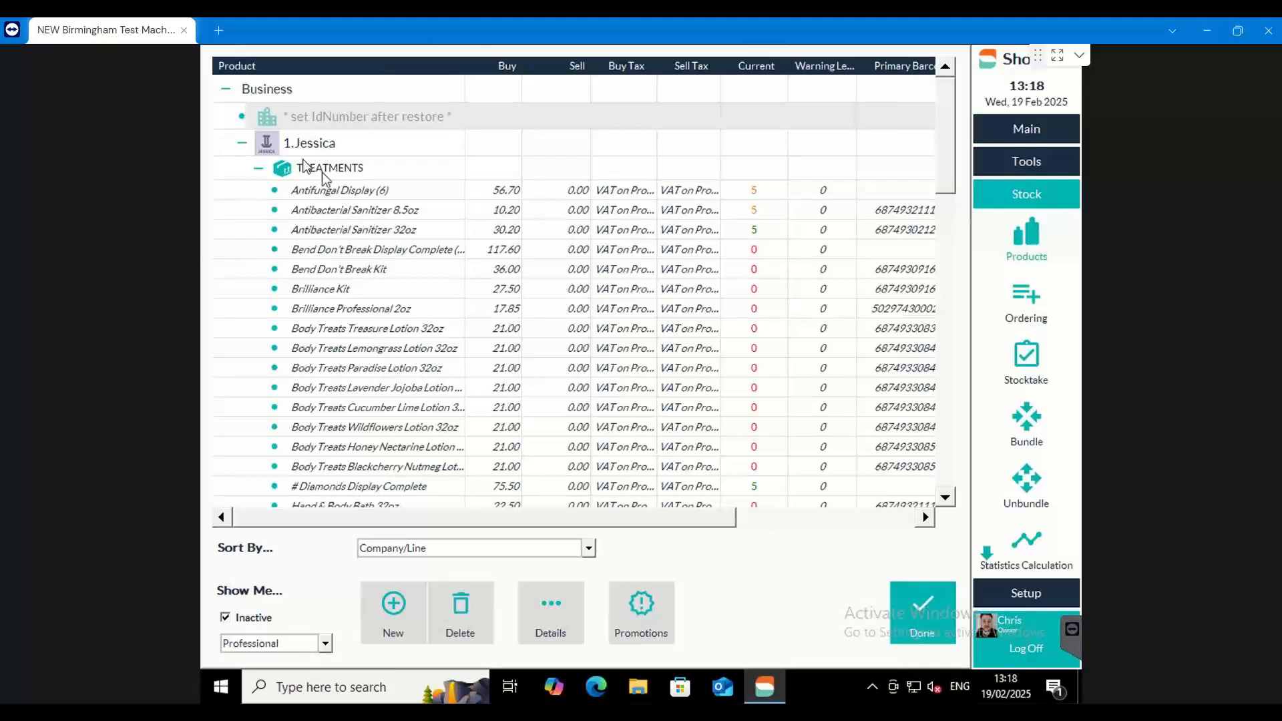
click(242, 143)
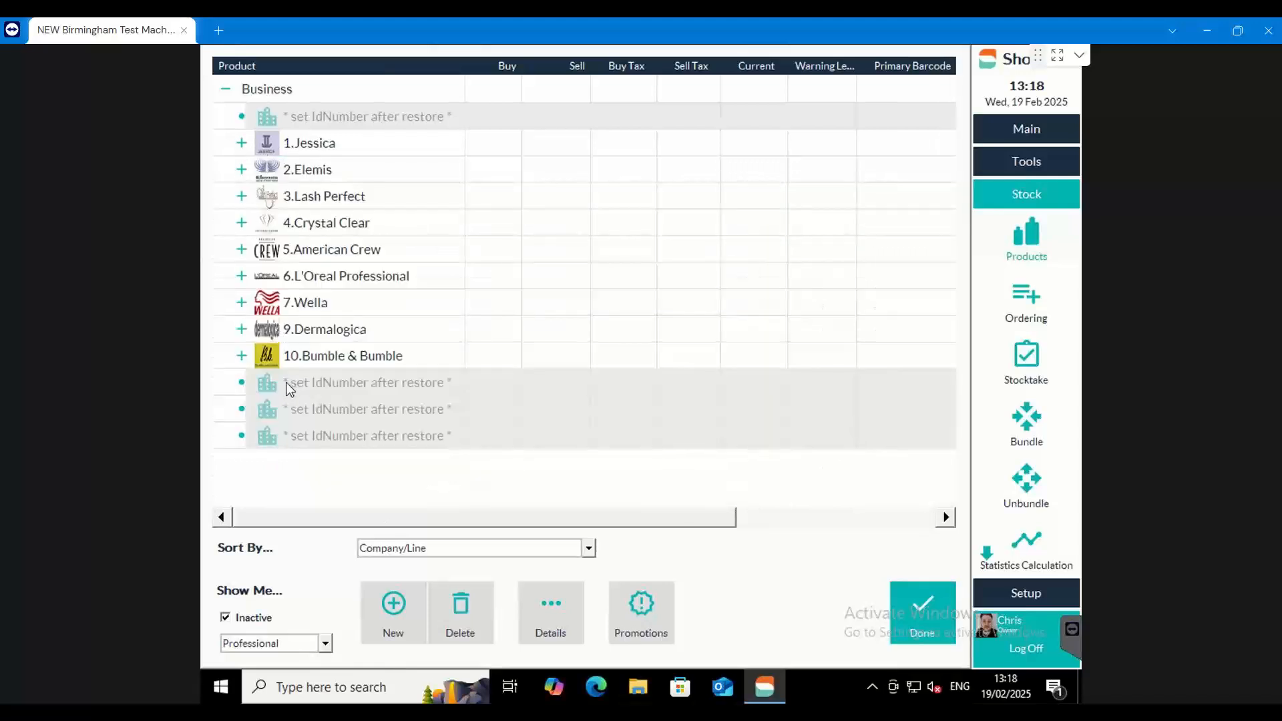
Filter the product list to Retail and look at the products in Jessica's Treatments line
click(325, 643)
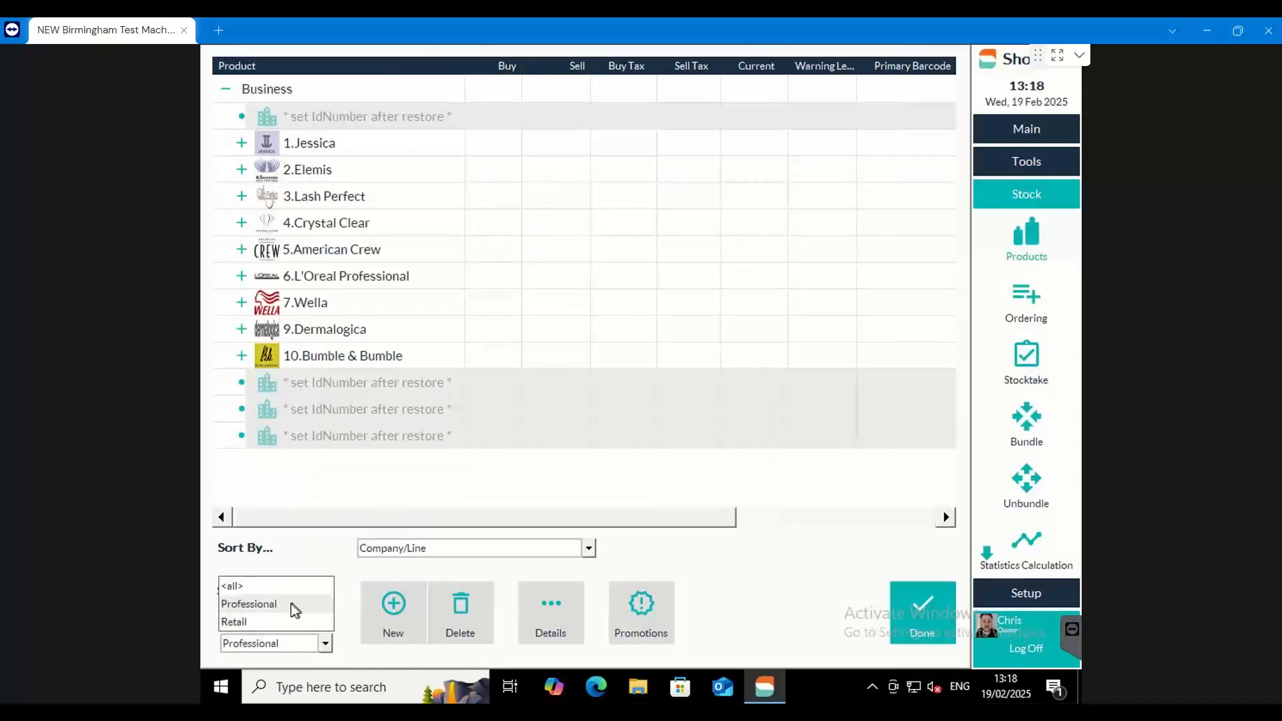
click(267, 622)
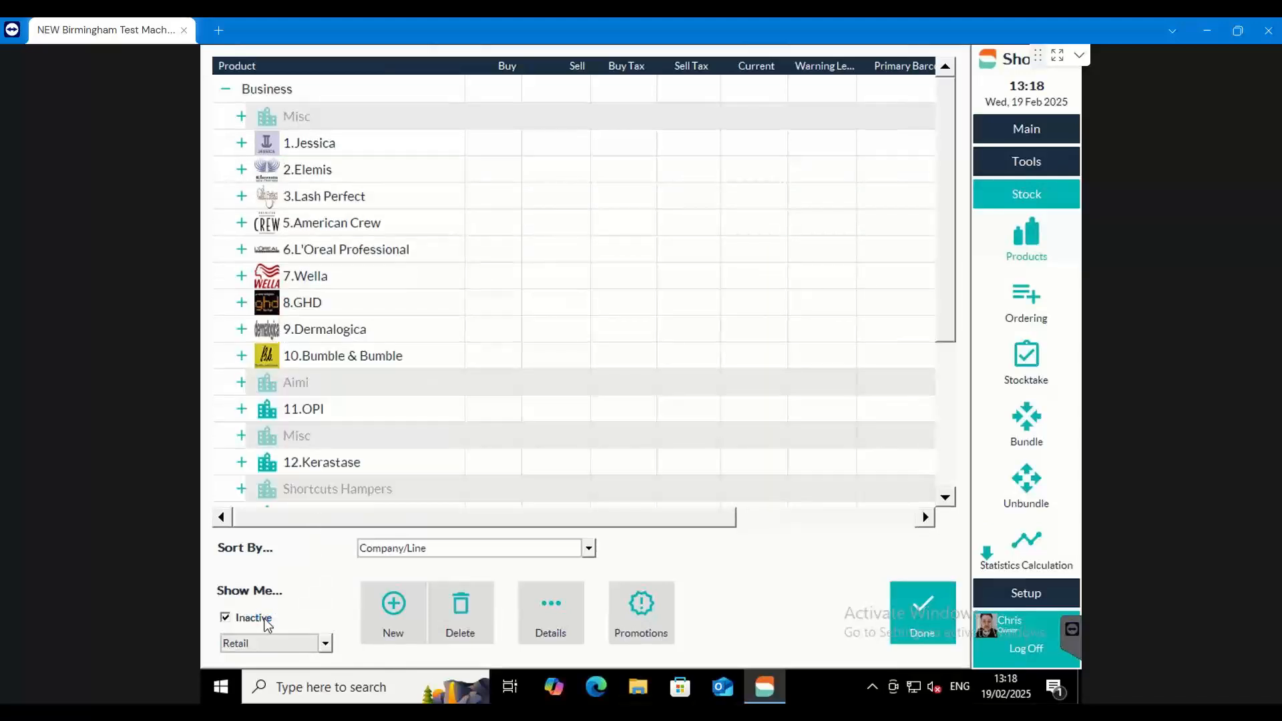
click(241, 143)
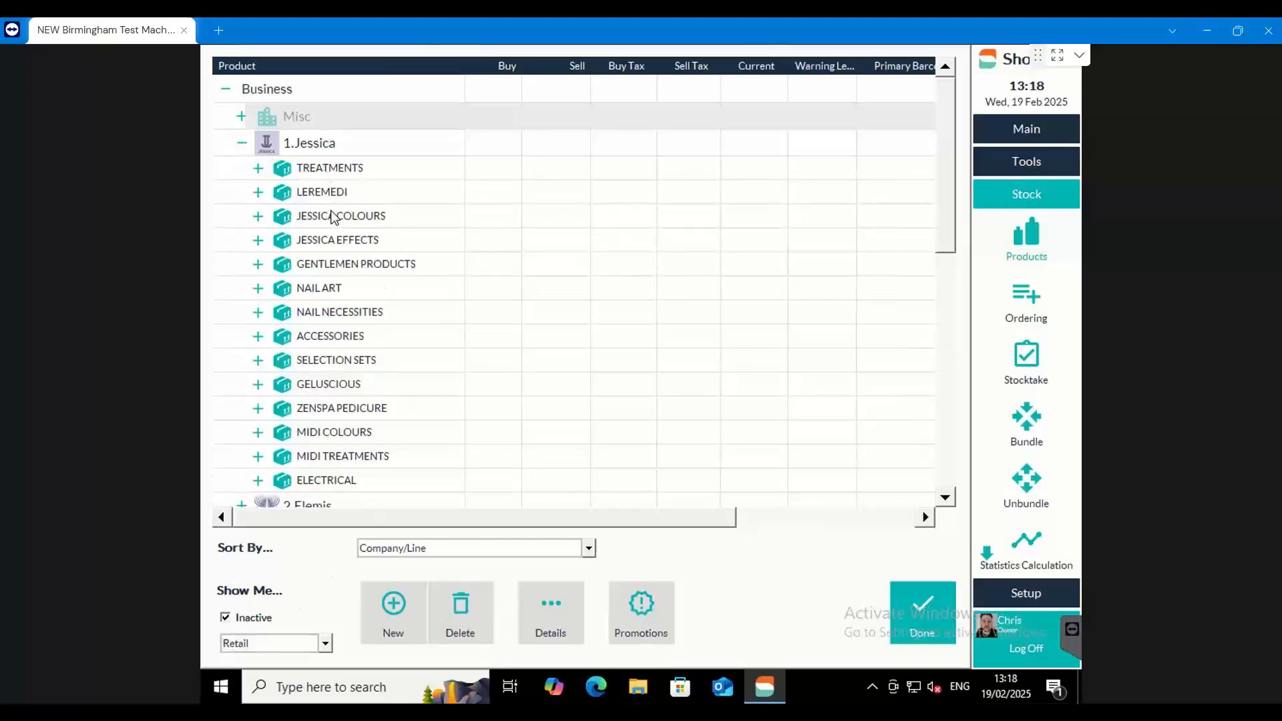
click(259, 168)
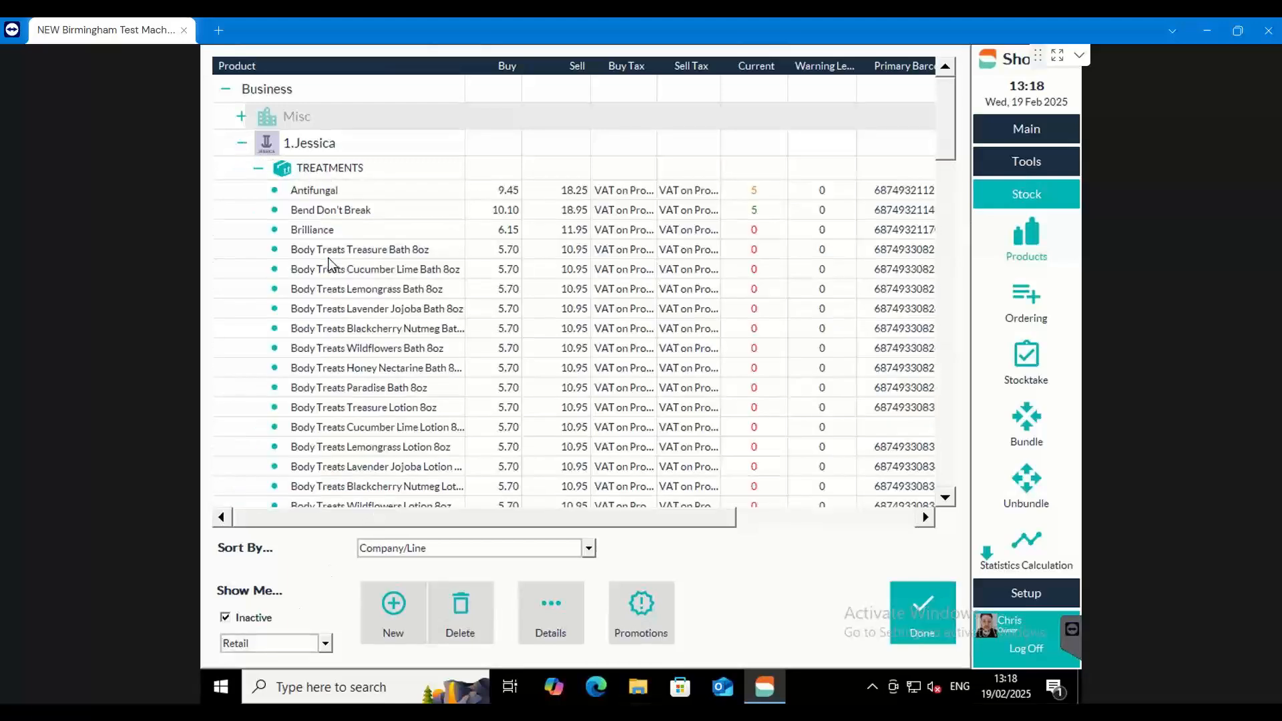
click(242, 142)
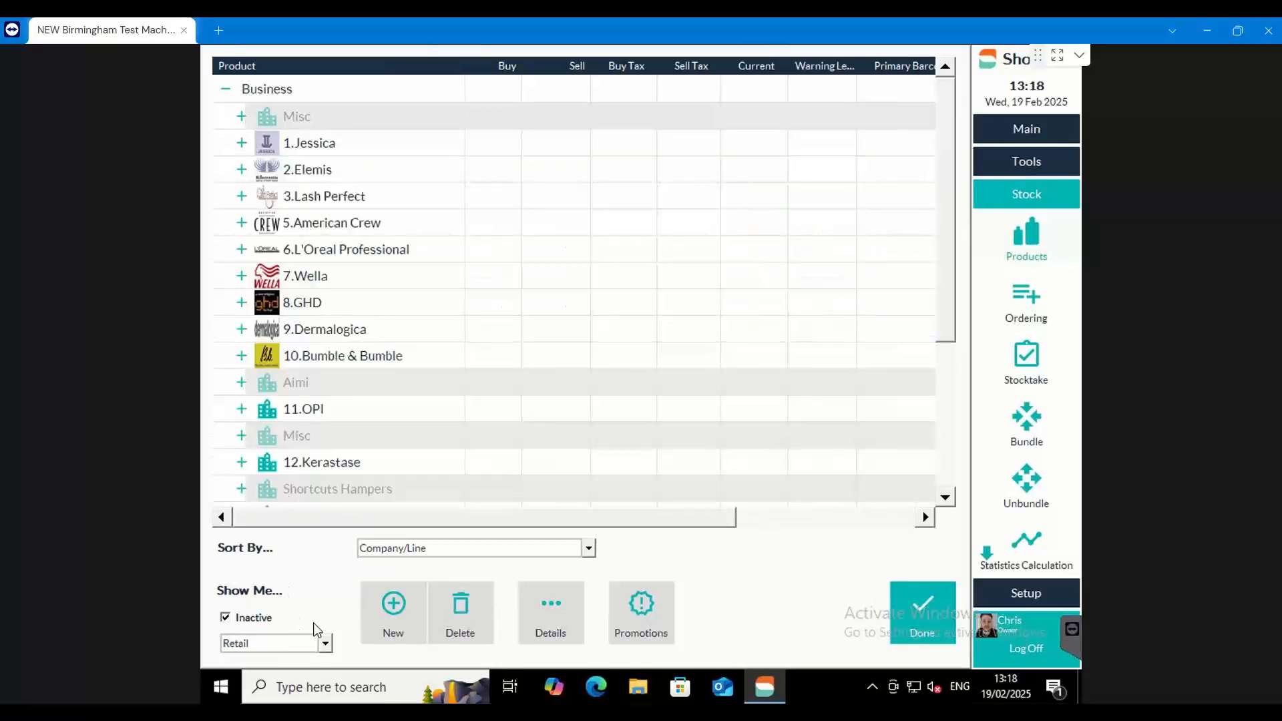
Cycle the product type filter between Retail and Professional, return it to <all>, and exclude inactive products from the list
click(323, 643)
click(260, 588)
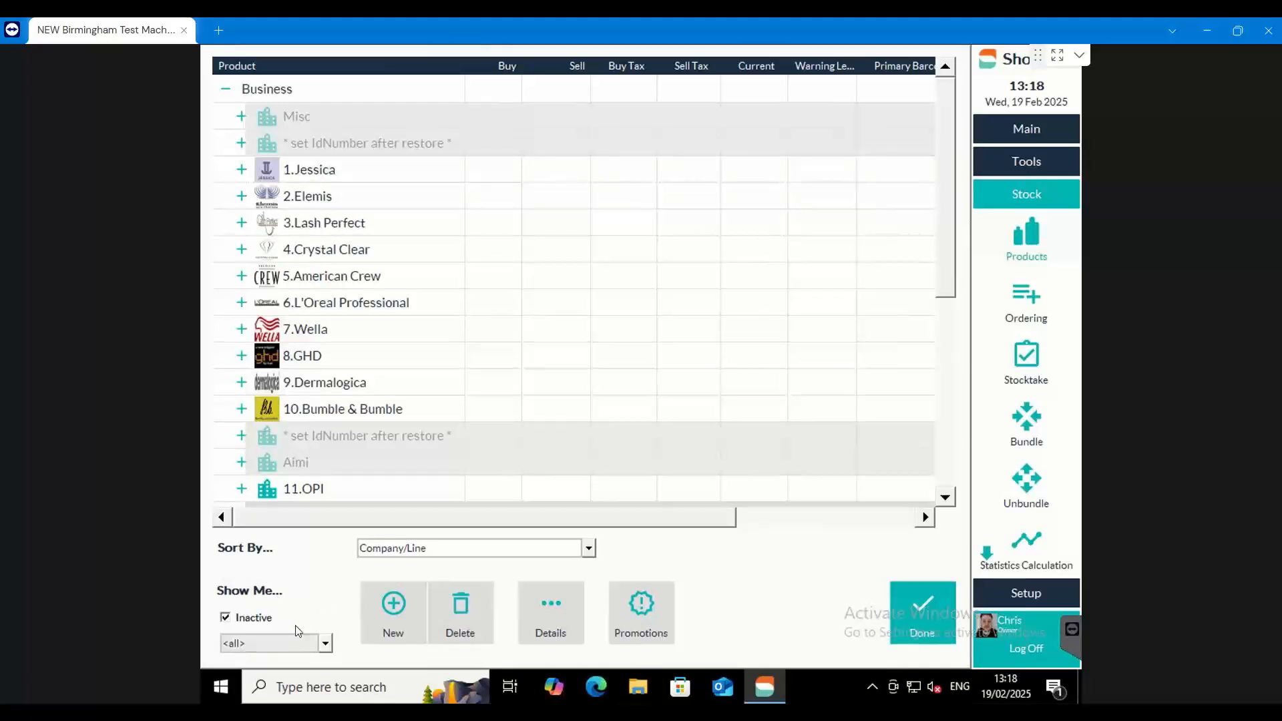
scroll(285, 644, down, 2)
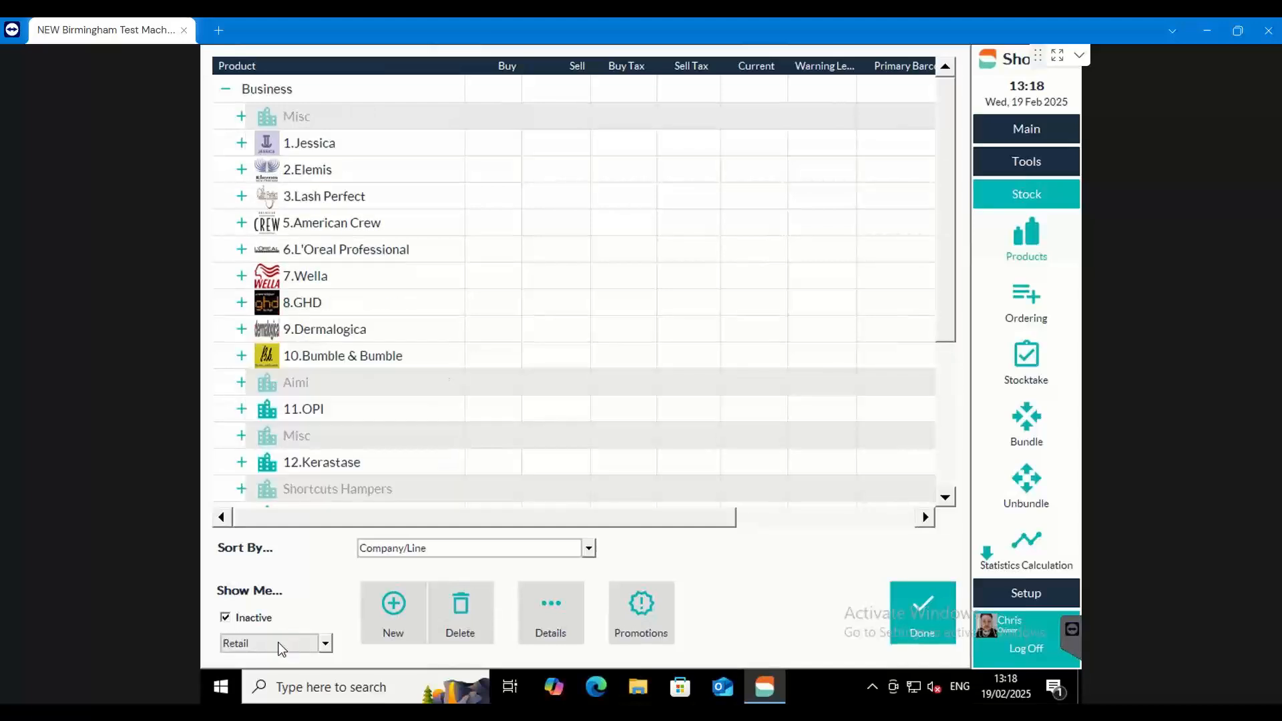
scroll(279, 644, up, 1)
scroll(280, 644, down, 1)
scroll(281, 645, up, 1)
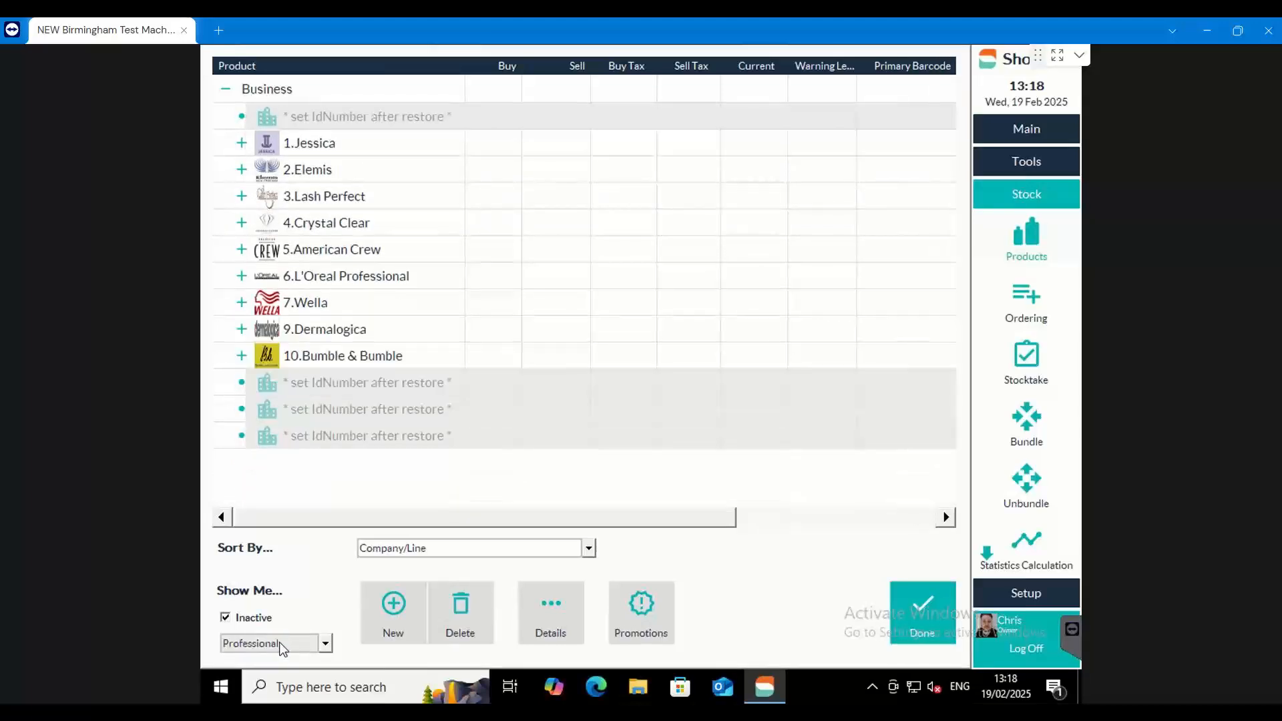
scroll(284, 644, down, 1)
scroll(282, 644, up, 1)
scroll(283, 644, down, 1)
scroll(284, 644, up, 1)
scroll(284, 644, down, 1)
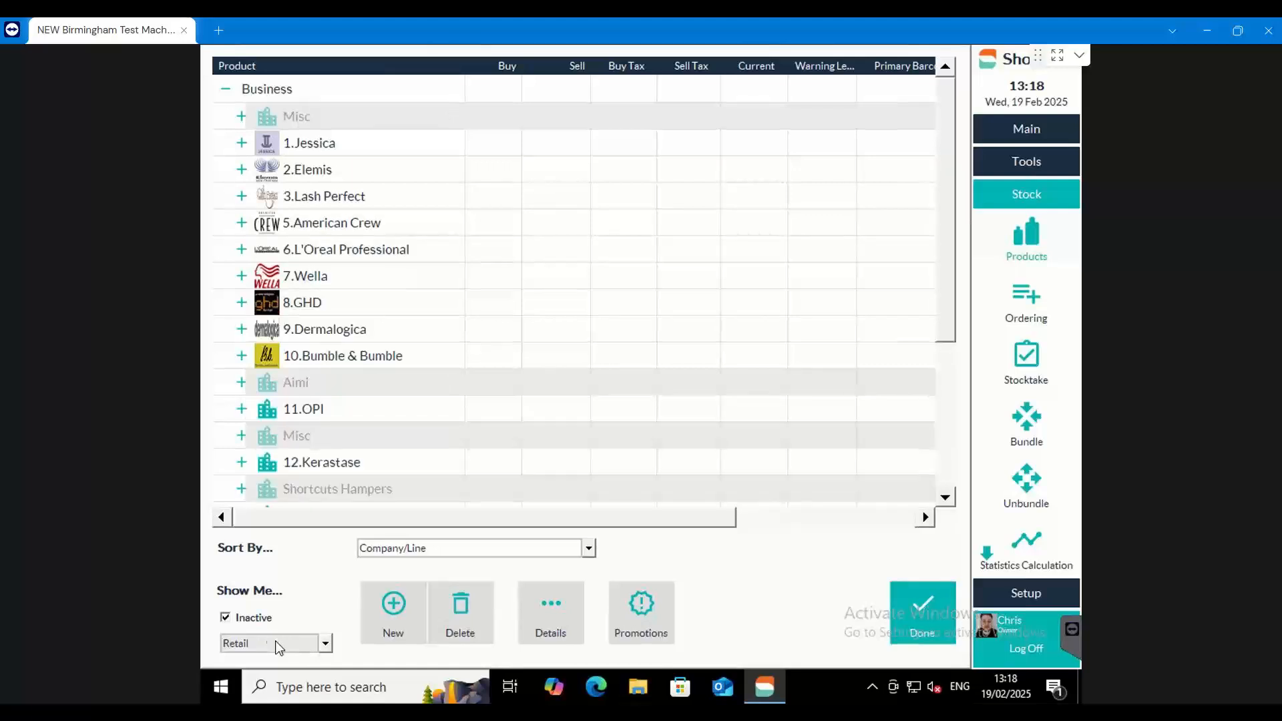
scroll(279, 645, up, 1)
scroll(279, 645, up, 1)
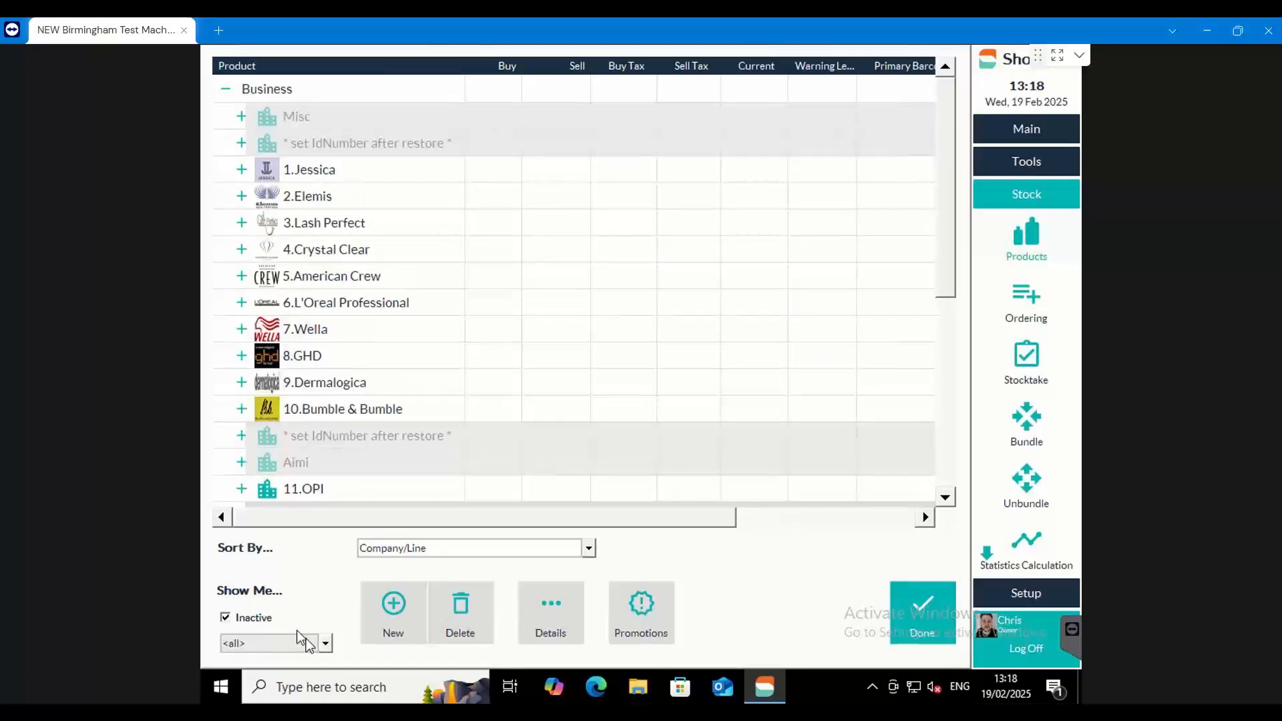
click(226, 618)
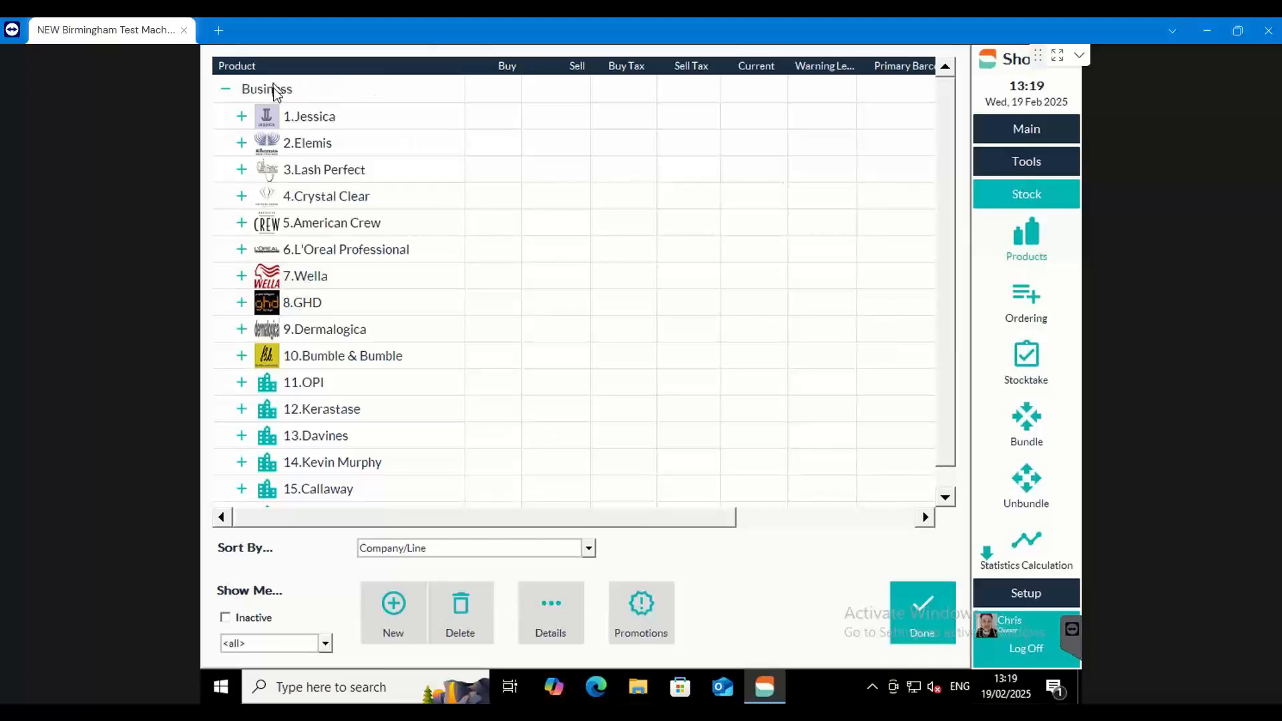
Start a new company under Business named Chris' Products with Sallys Direct as its default supplier
click(327, 91)
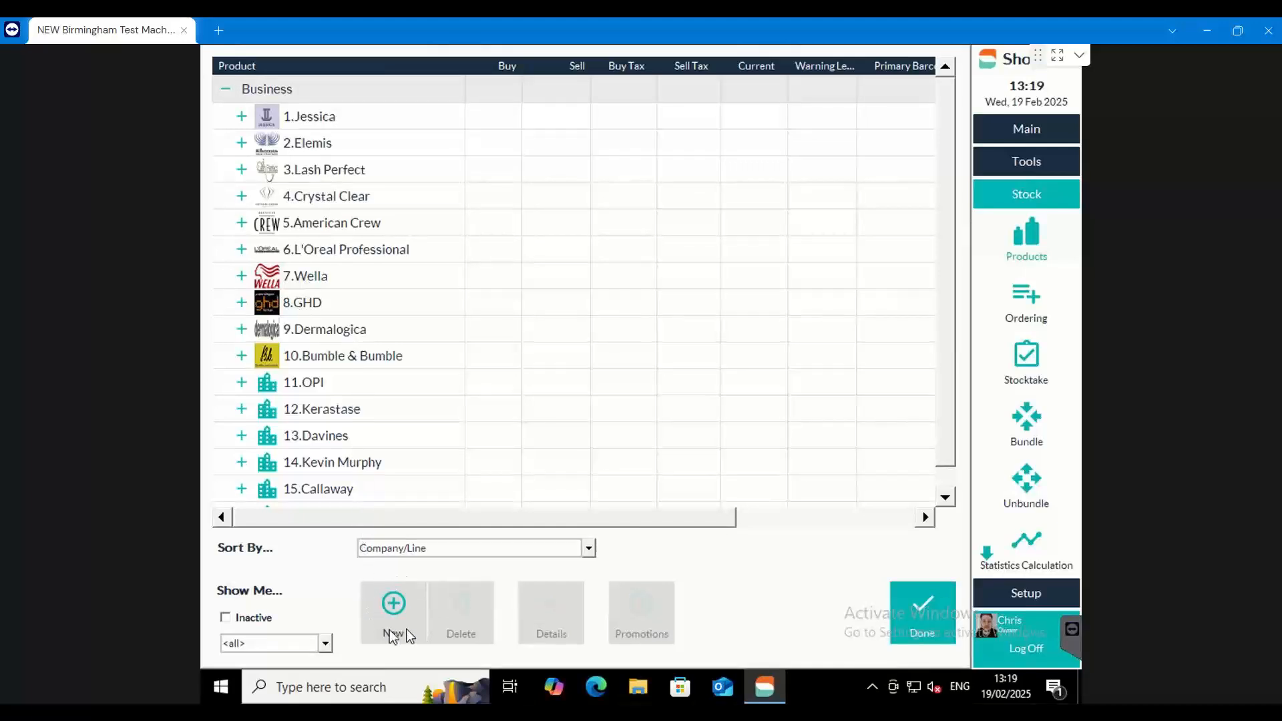
click(394, 604)
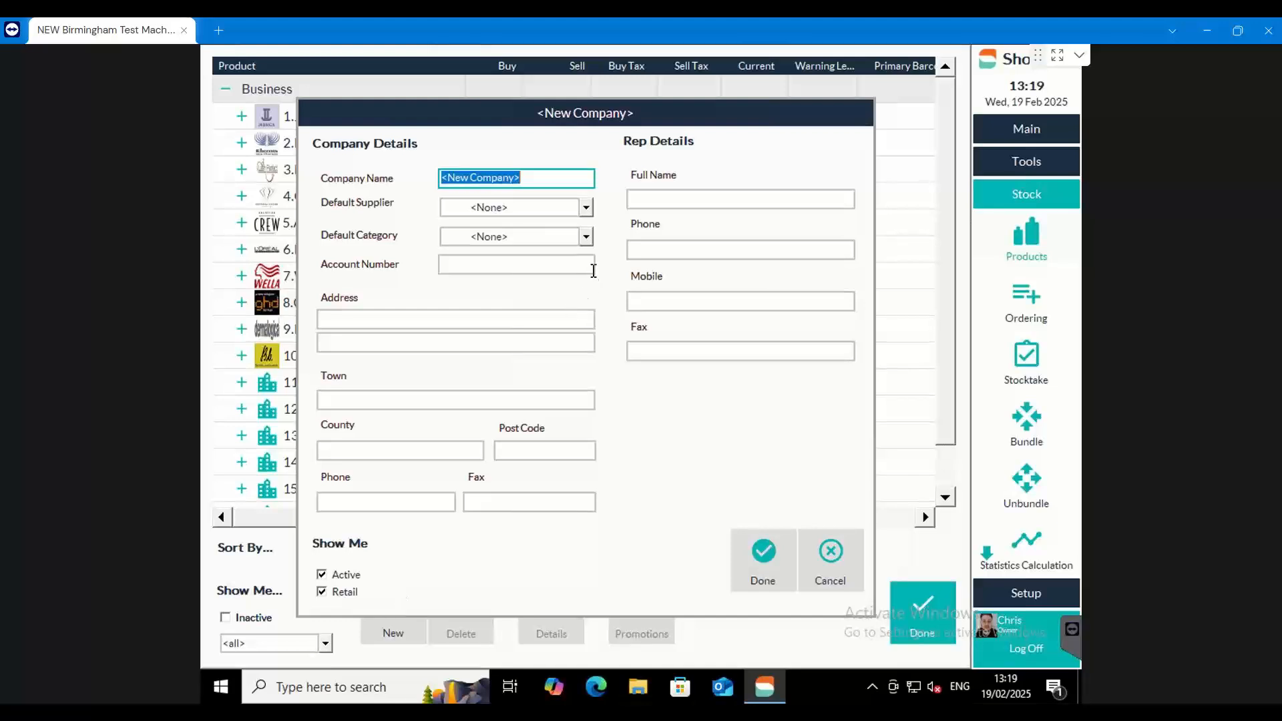
text(Chri)
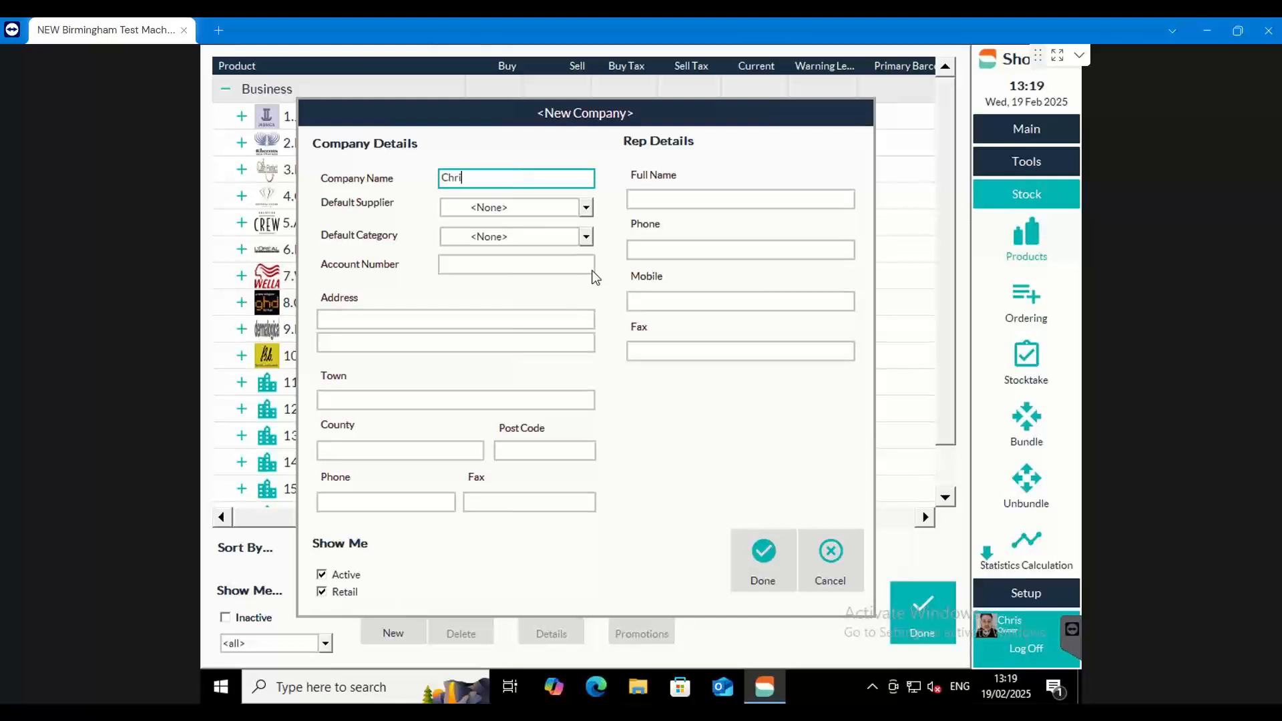
text(s' Products)
click(586, 207)
drag(602, 235, 604, 332)
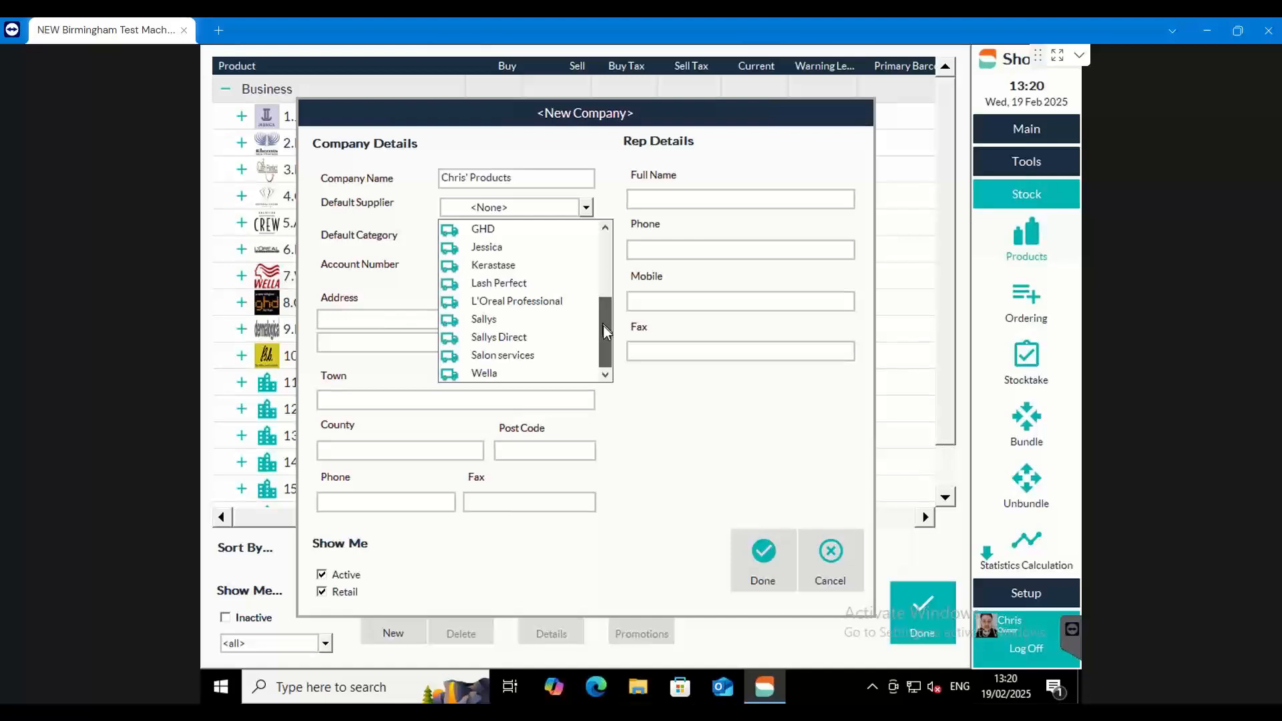
click(510, 340)
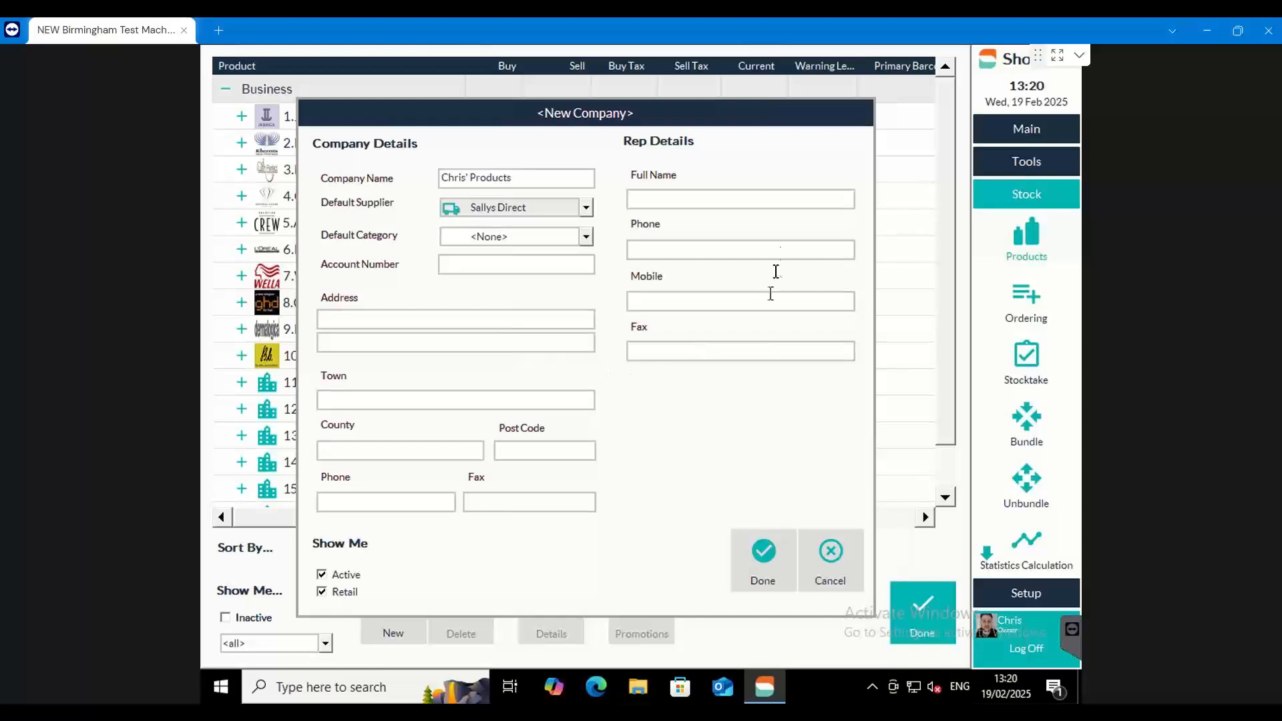
Review the new company's rep name, company name and default category options, leaving the default category at <None>
click(686, 197)
drag(506, 181, 428, 188)
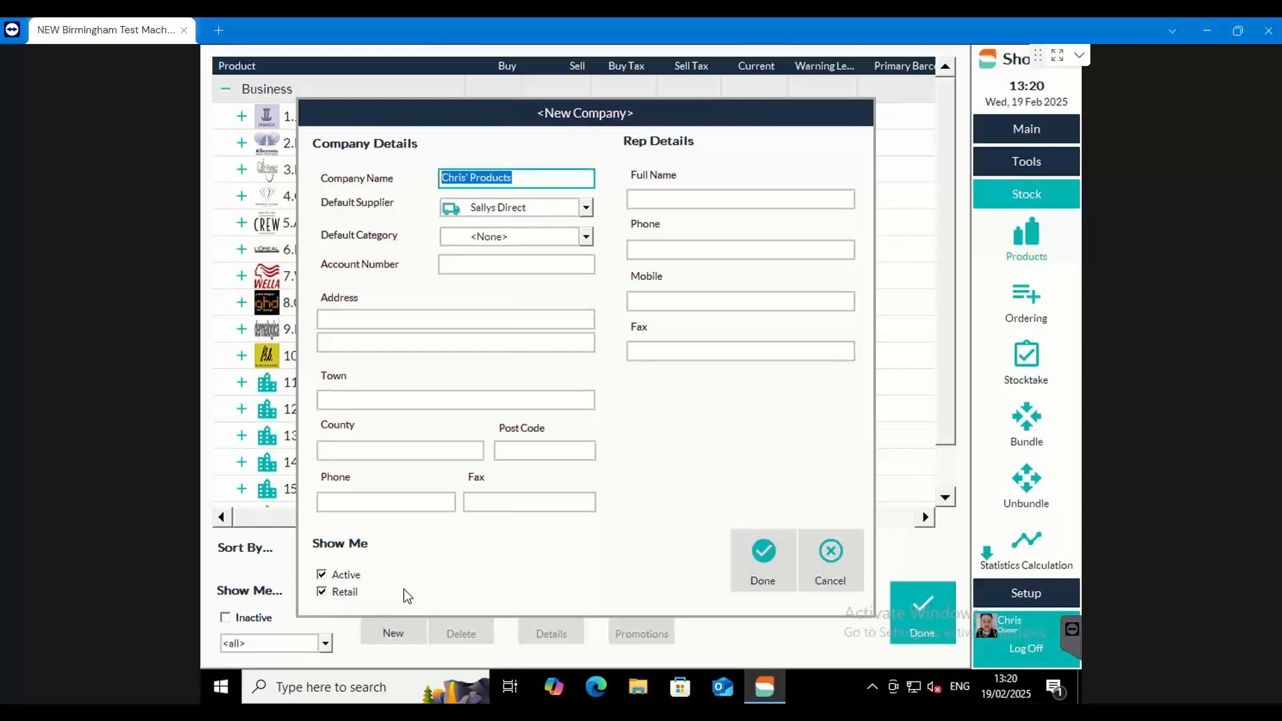
click(587, 239)
mouse_move(586, 282)
mouse_down()
mouse_move(587, 317)
mouse_move(582, 270)
mouse_up()
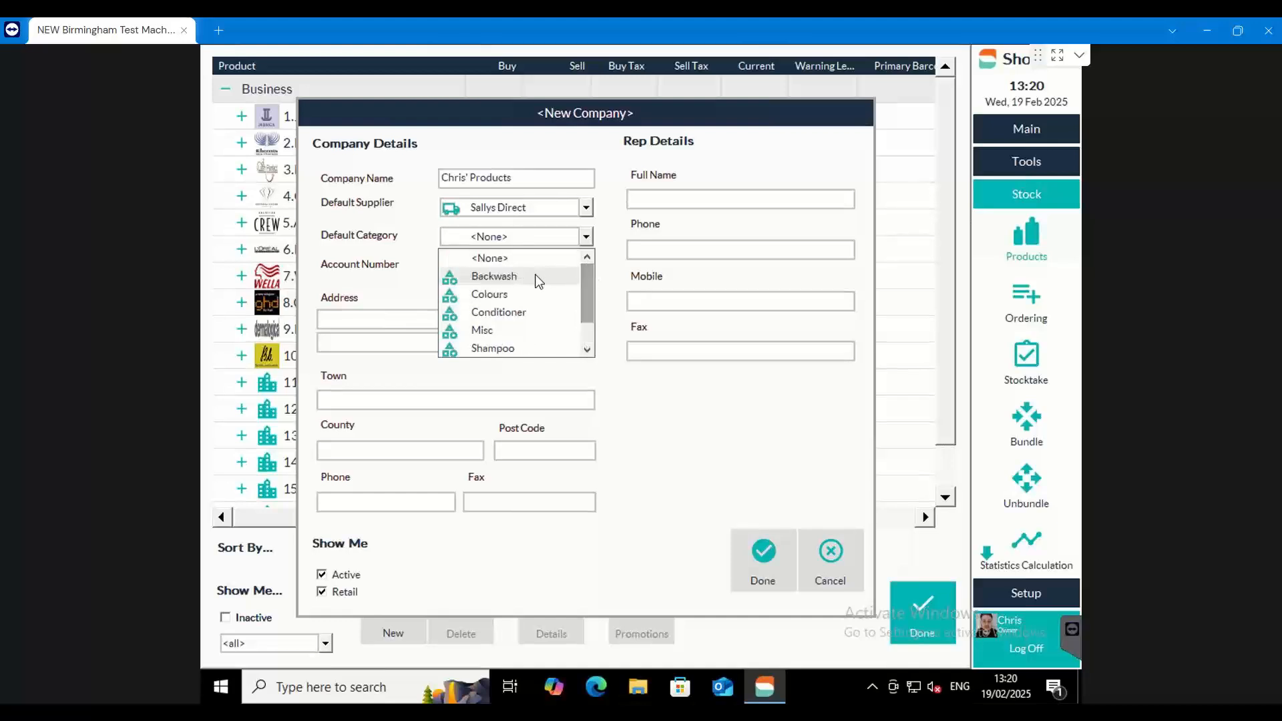
click(502, 261)
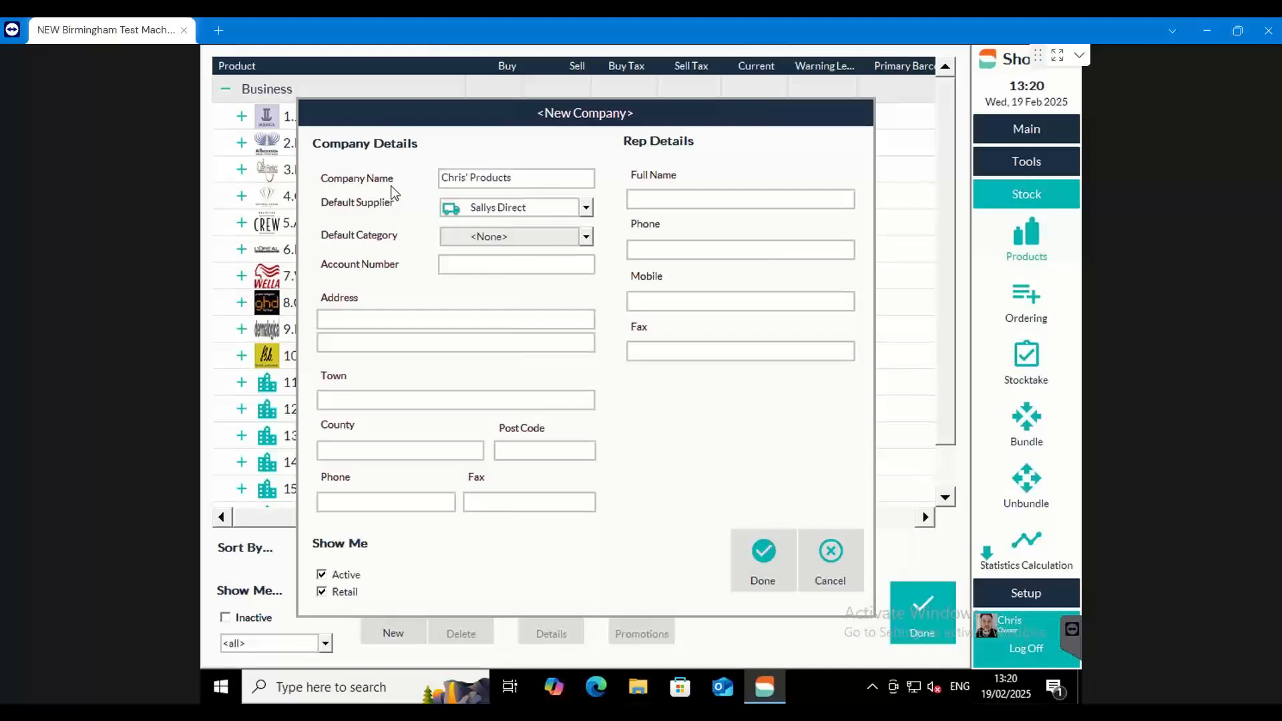
drag(518, 178, 408, 187)
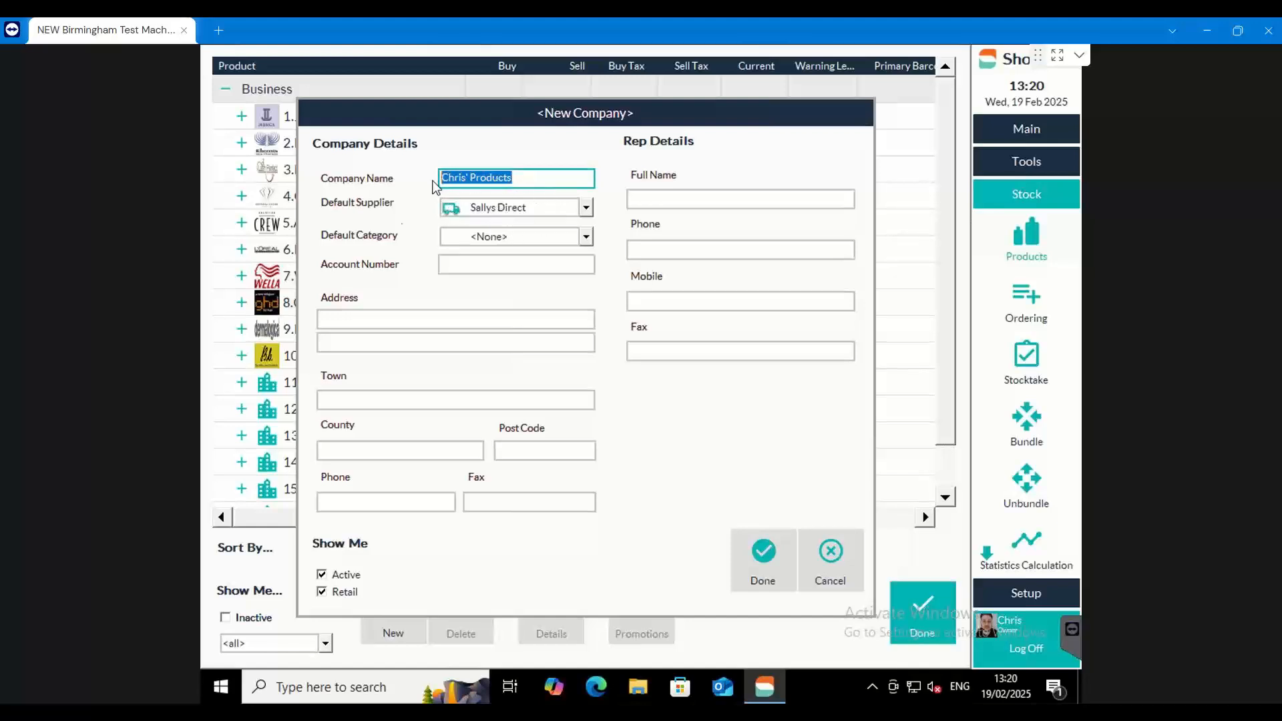
Save the new company and add a line named Curly Waves under Chris' Products
click(765, 550)
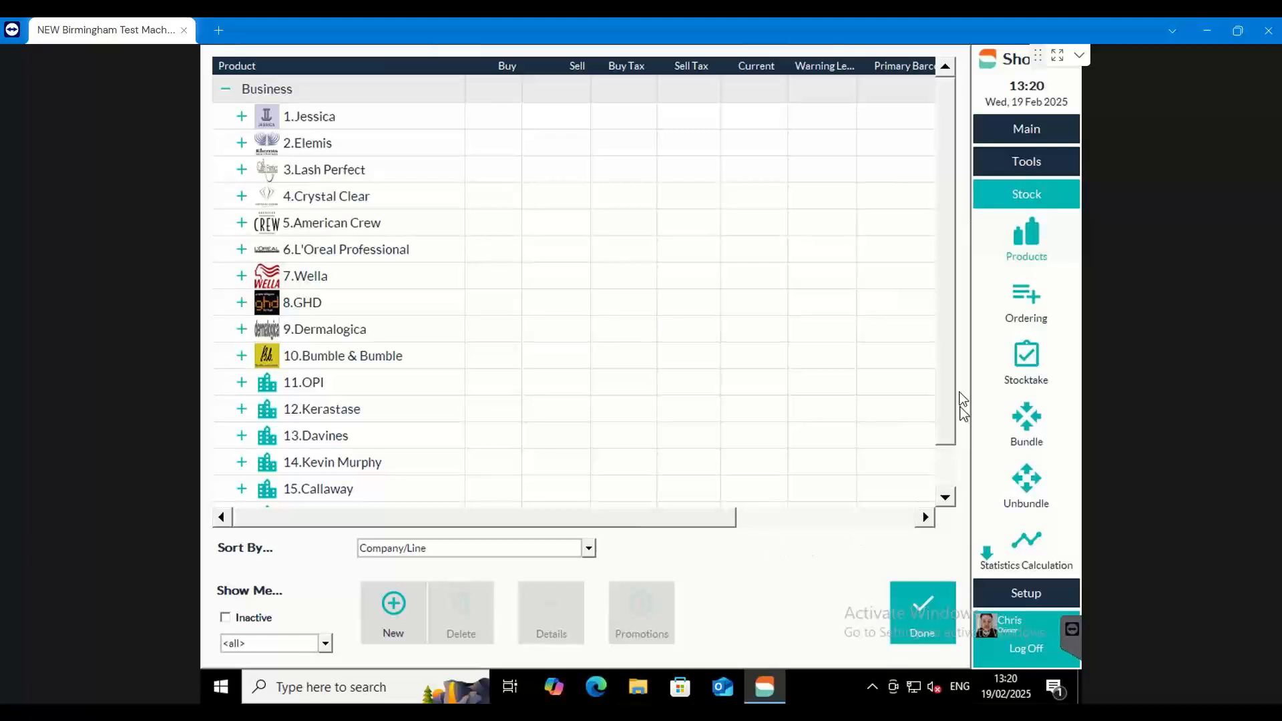
scroll(952, 354, down, 2)
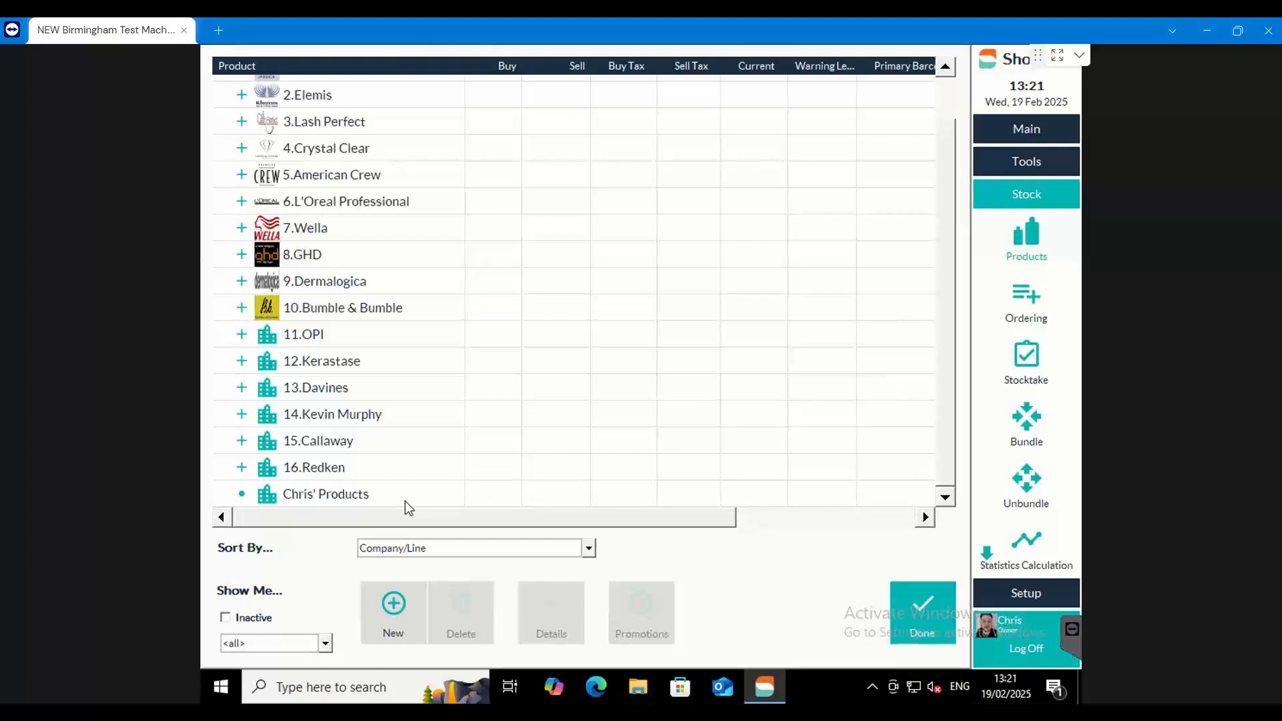
click(325, 496)
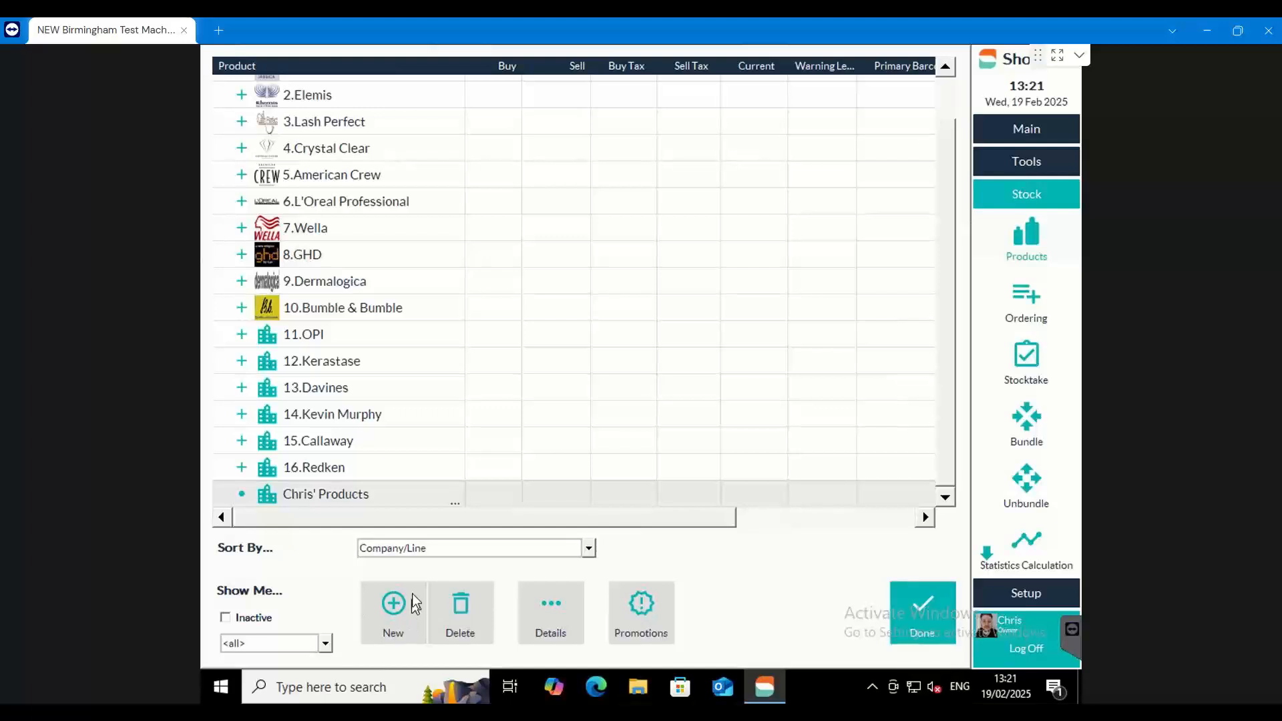
click(392, 609)
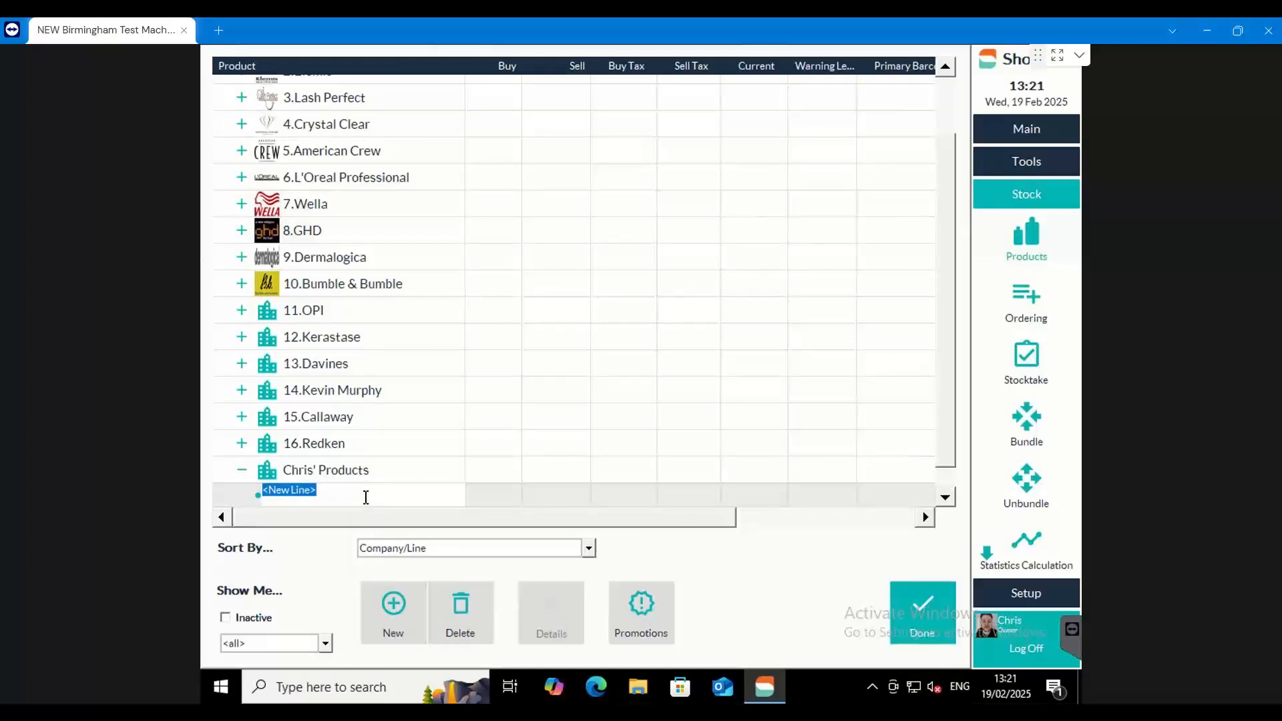
text(Curly Waves)
drag(361, 492, 227, 495)
Add a product named Curly Control Shampoo 300ml to the Curly Waves line
click(406, 604)
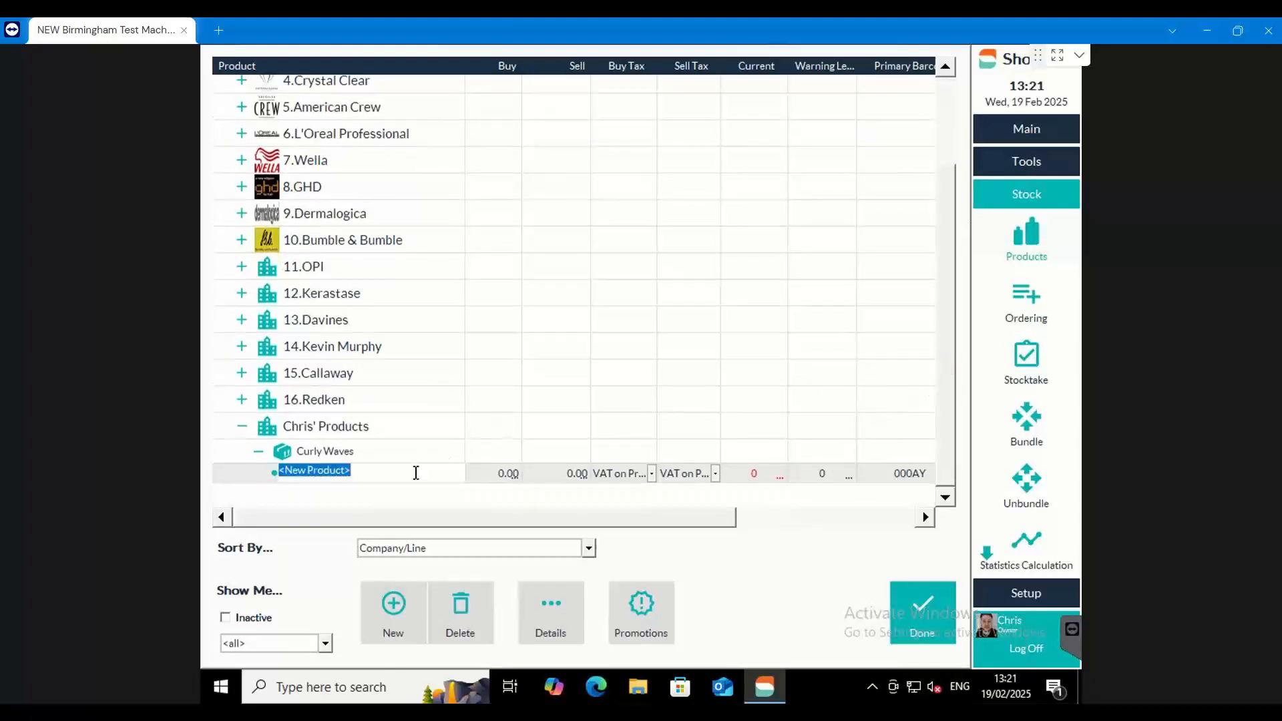
text(Curly Control Shampoo 300m)
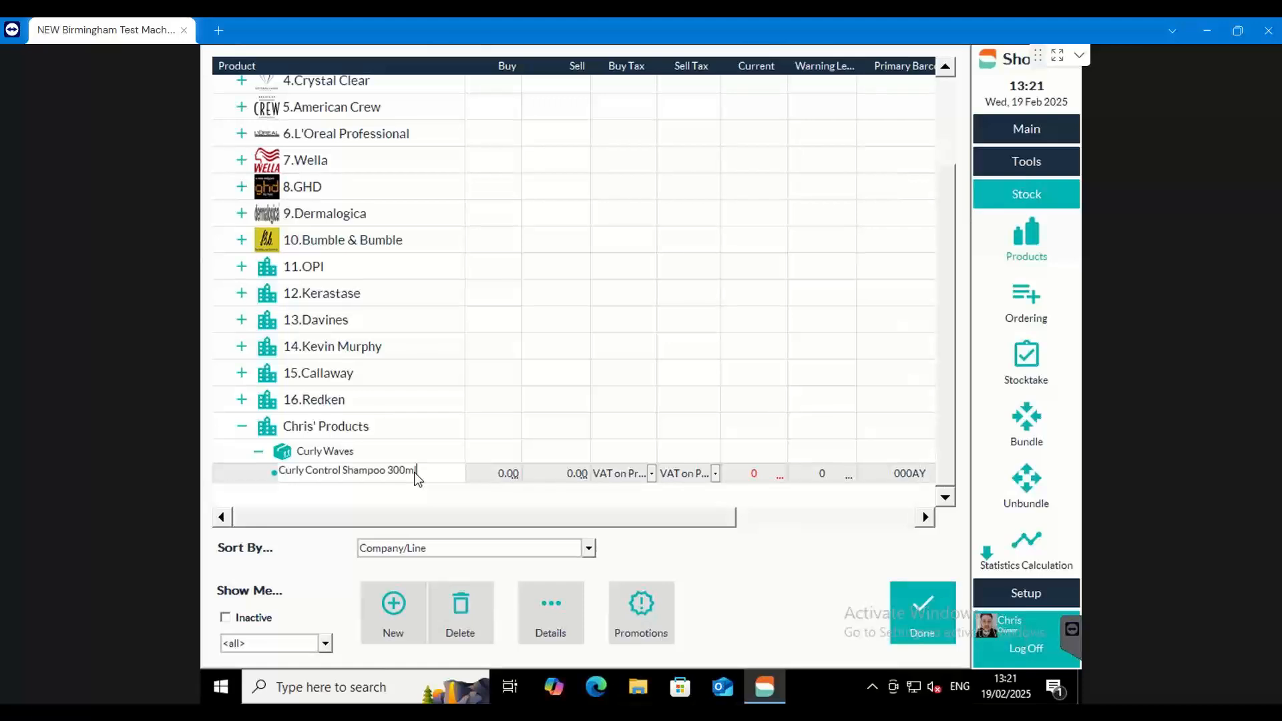
text(l)
Set the shampoo's buy price to 9.95 and its sell price to 19.95
click(503, 471)
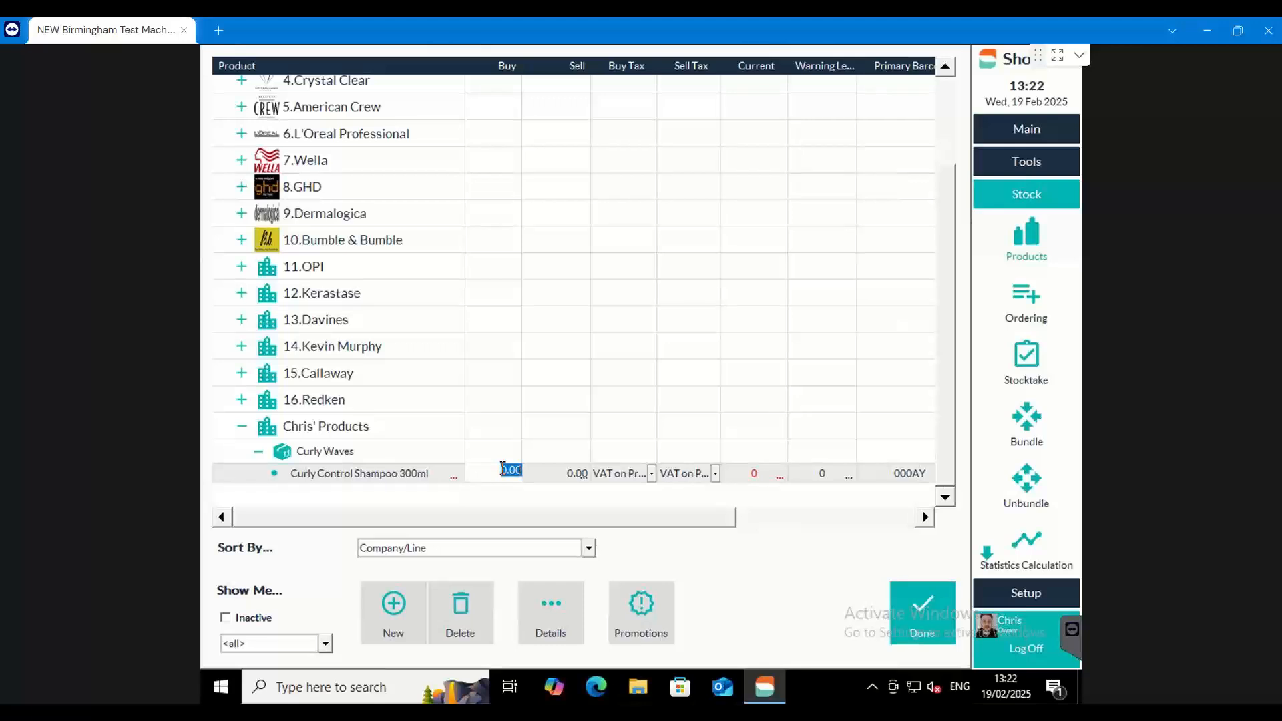
text(6.95)
click(575, 467)
text(19.95)
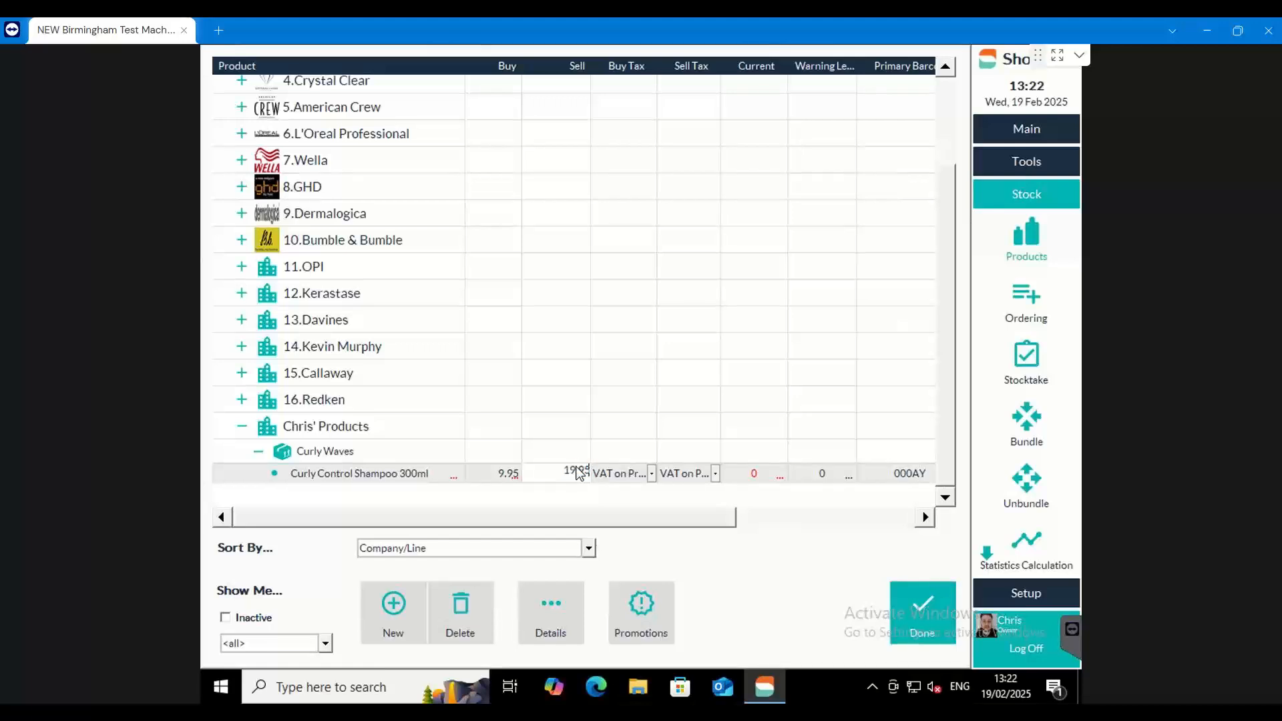
drag(588, 512, 687, 521)
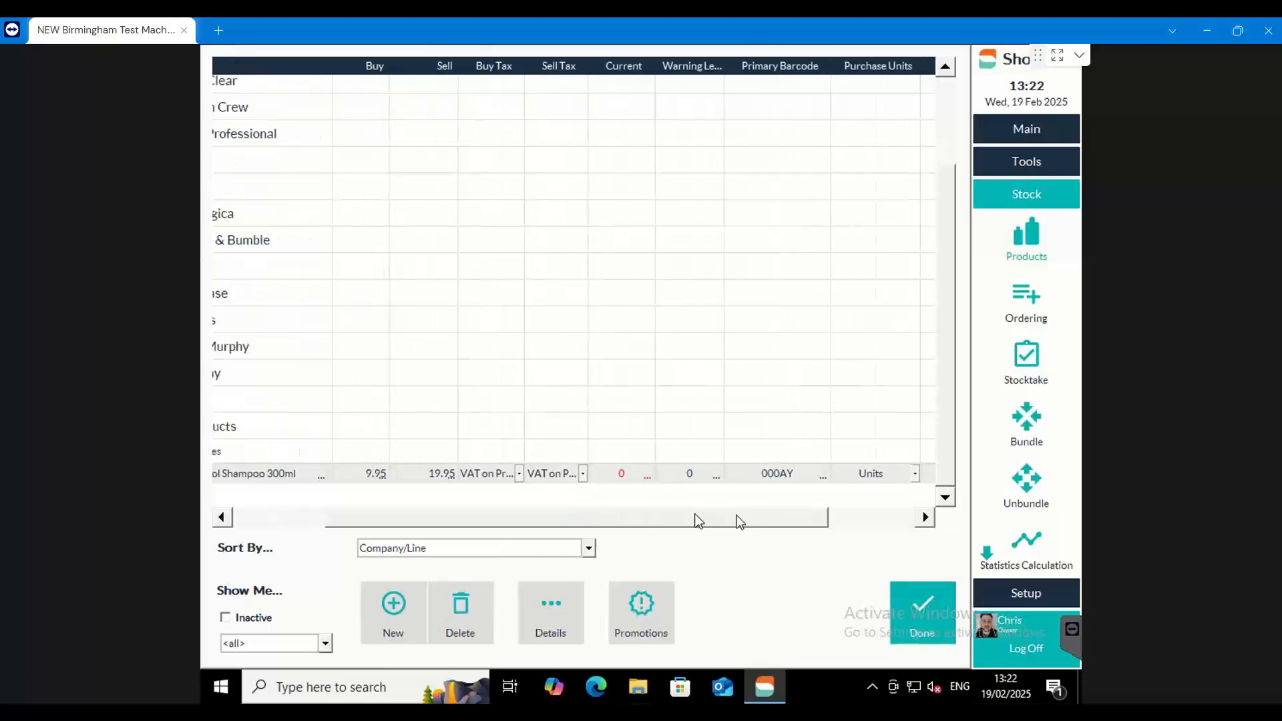
click(800, 473)
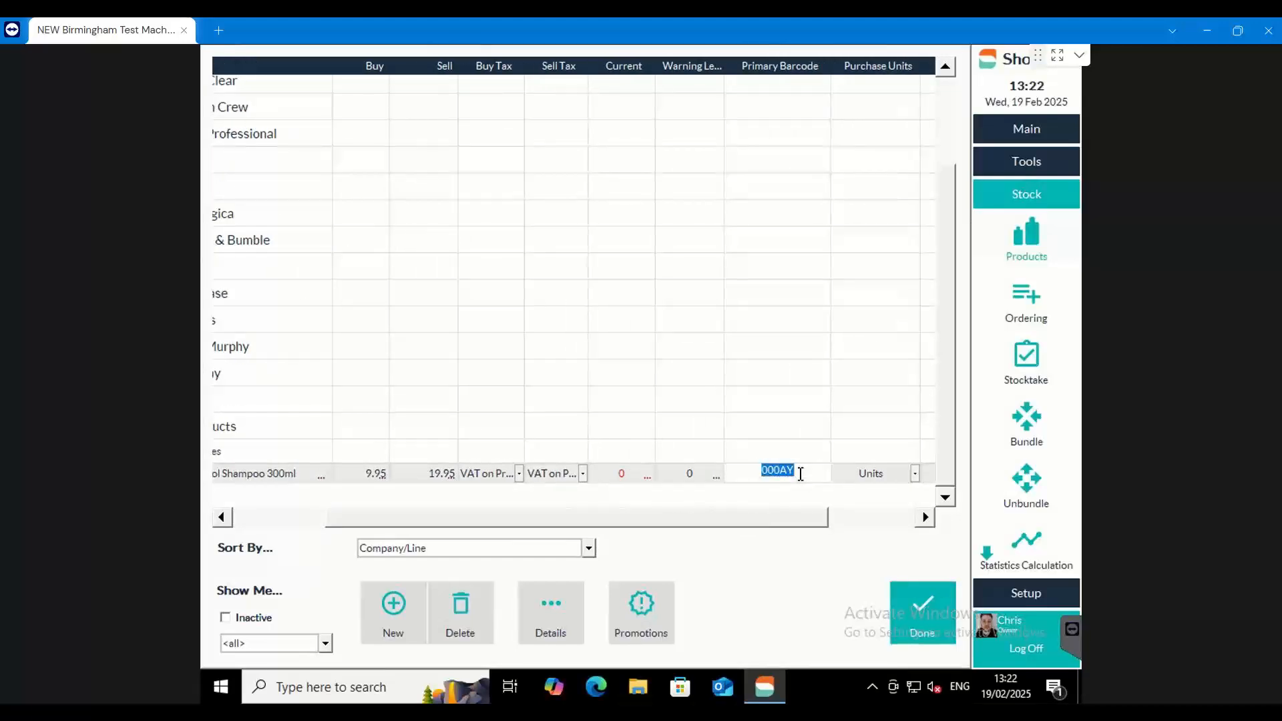
text(32658987740000)
click(760, 496)
drag(740, 527, 685, 527)
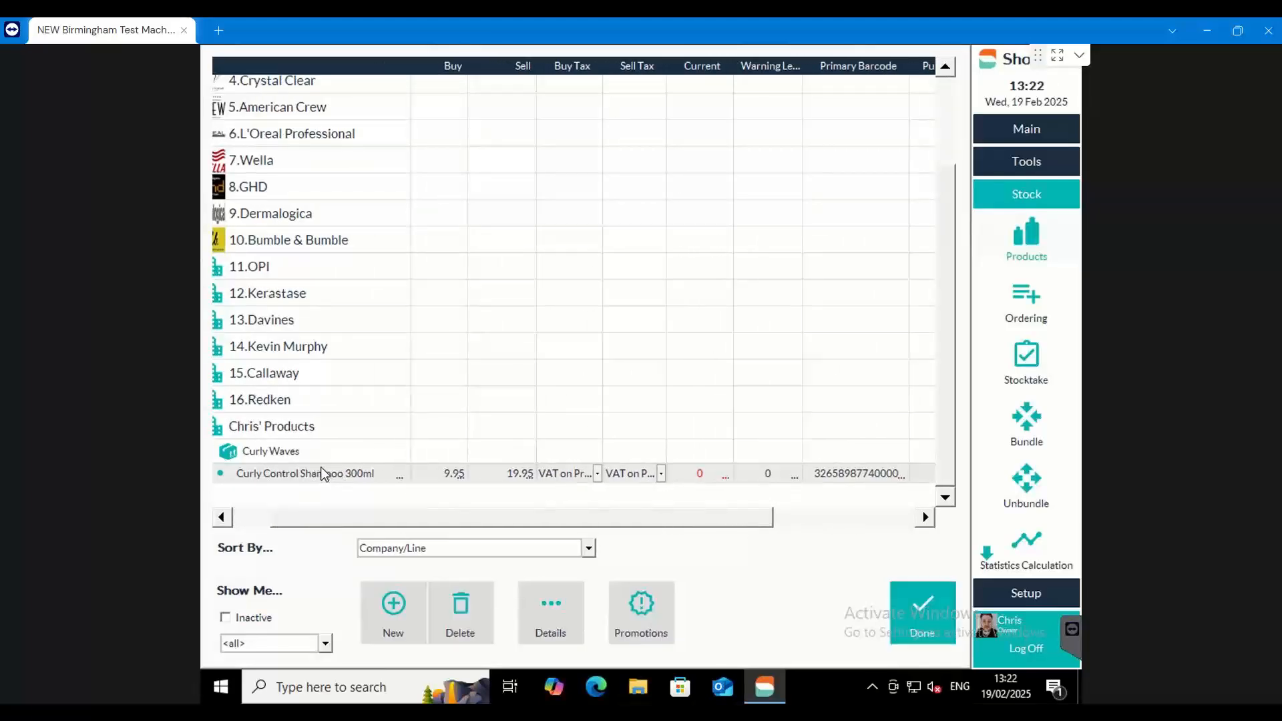
Add a second product named Curly Control Conditioner 300ml to the Curly Waves line
click(334, 429)
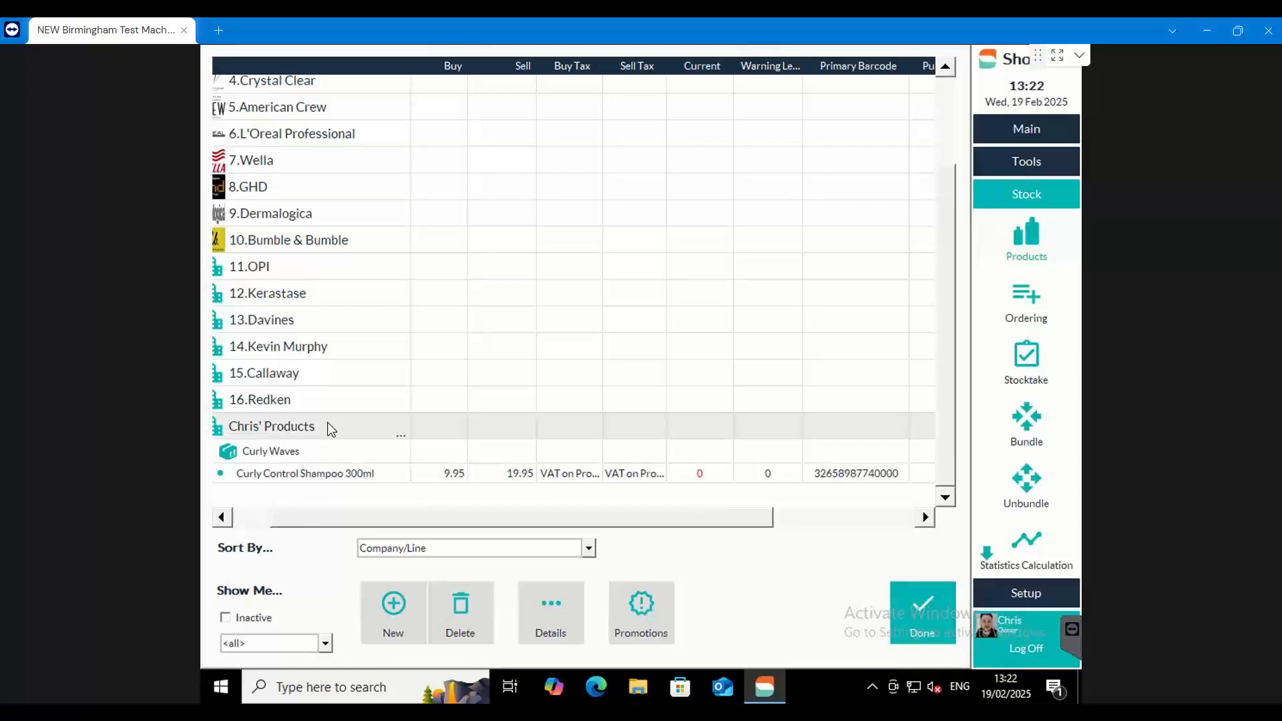
click(311, 454)
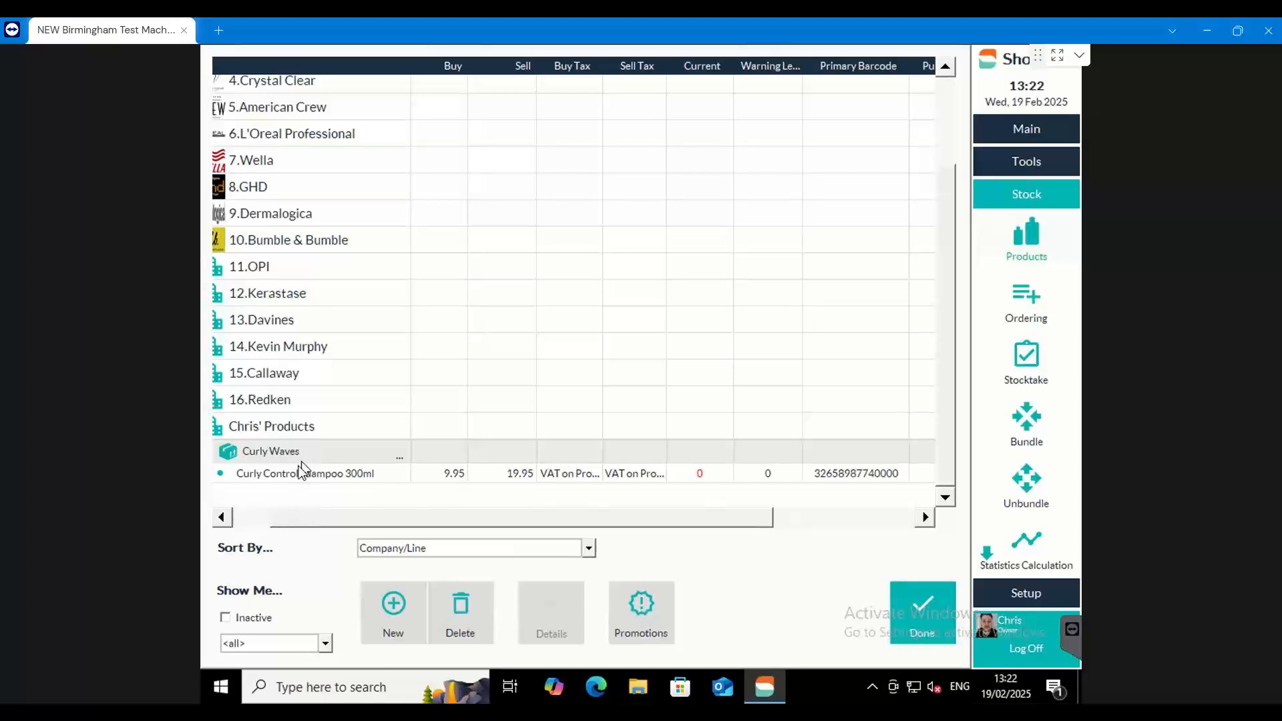
click(291, 475)
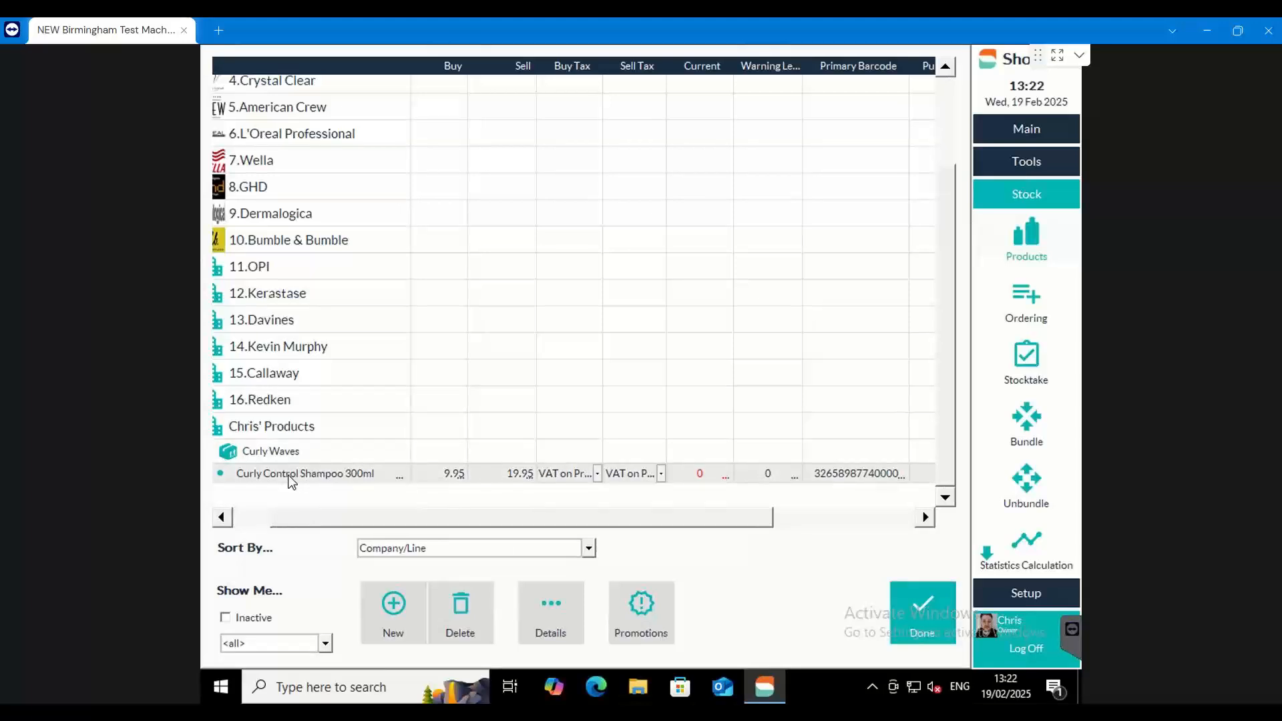
click(286, 457)
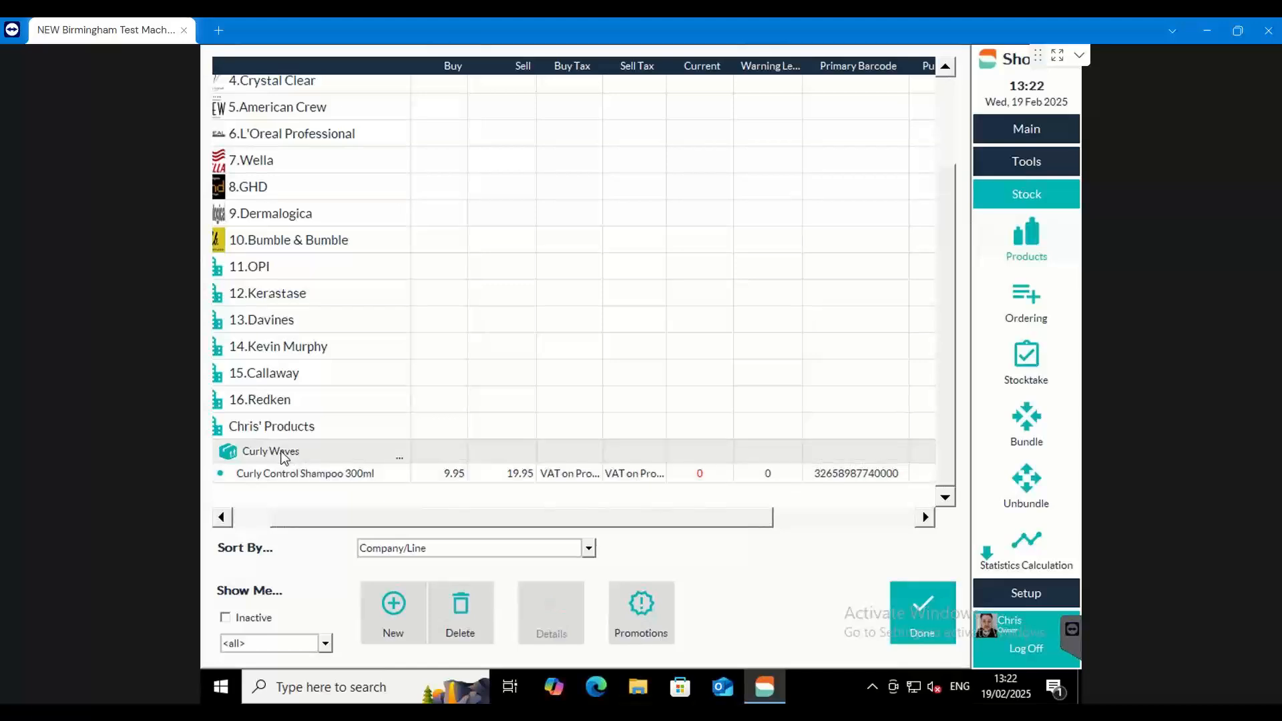
click(394, 603)
text(C)
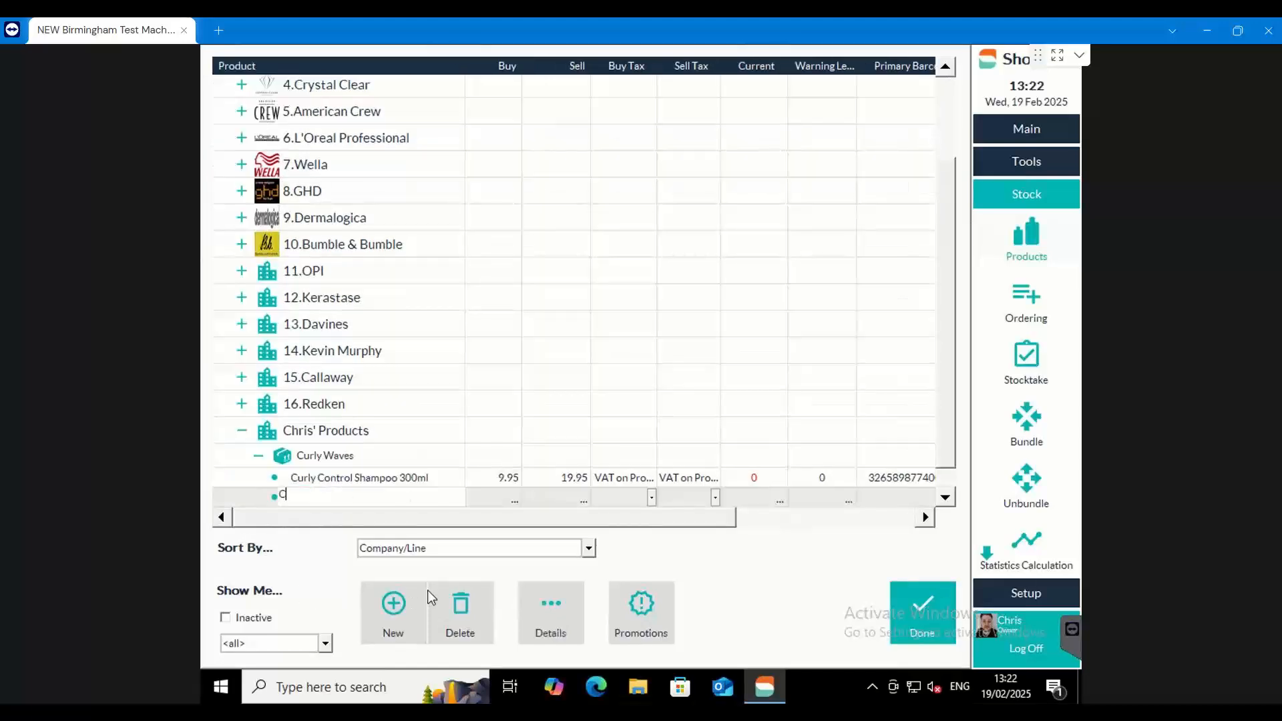
text(urly Control Conditioner 300ml)
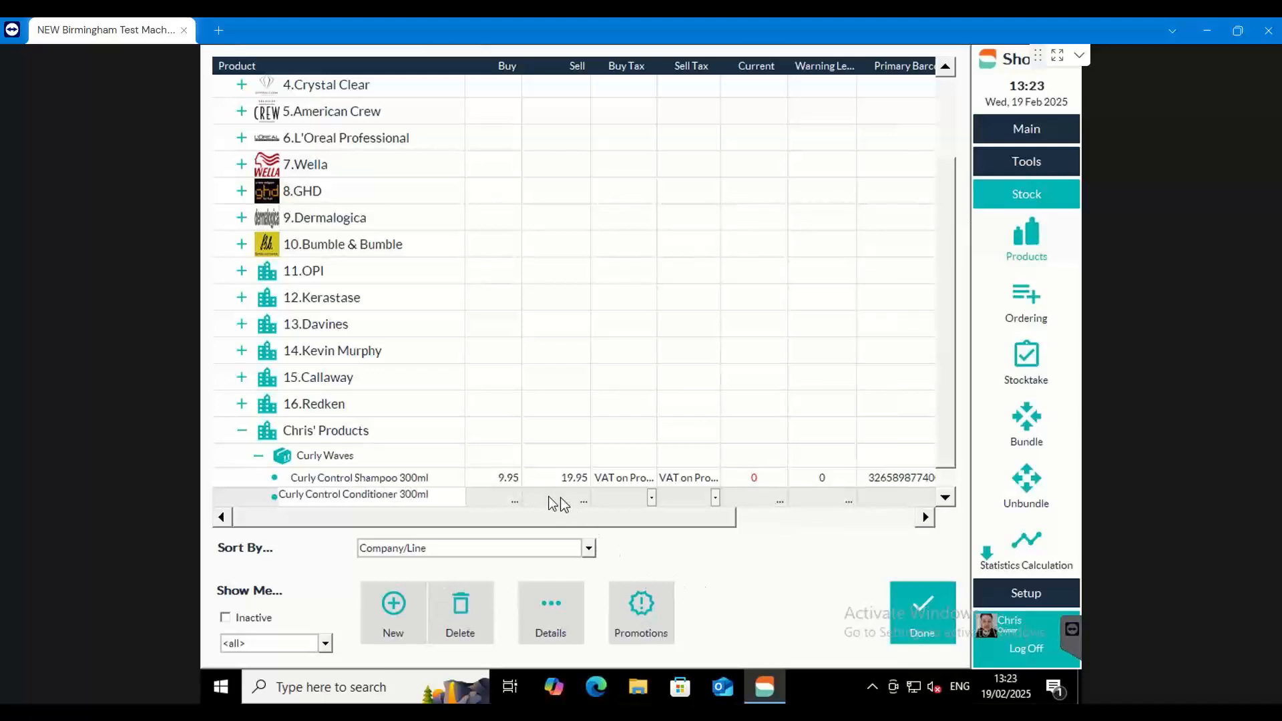
Set the conditioner's buy price to 8.95 and its sell price to 21.95
click(512, 496)
text(8.95)
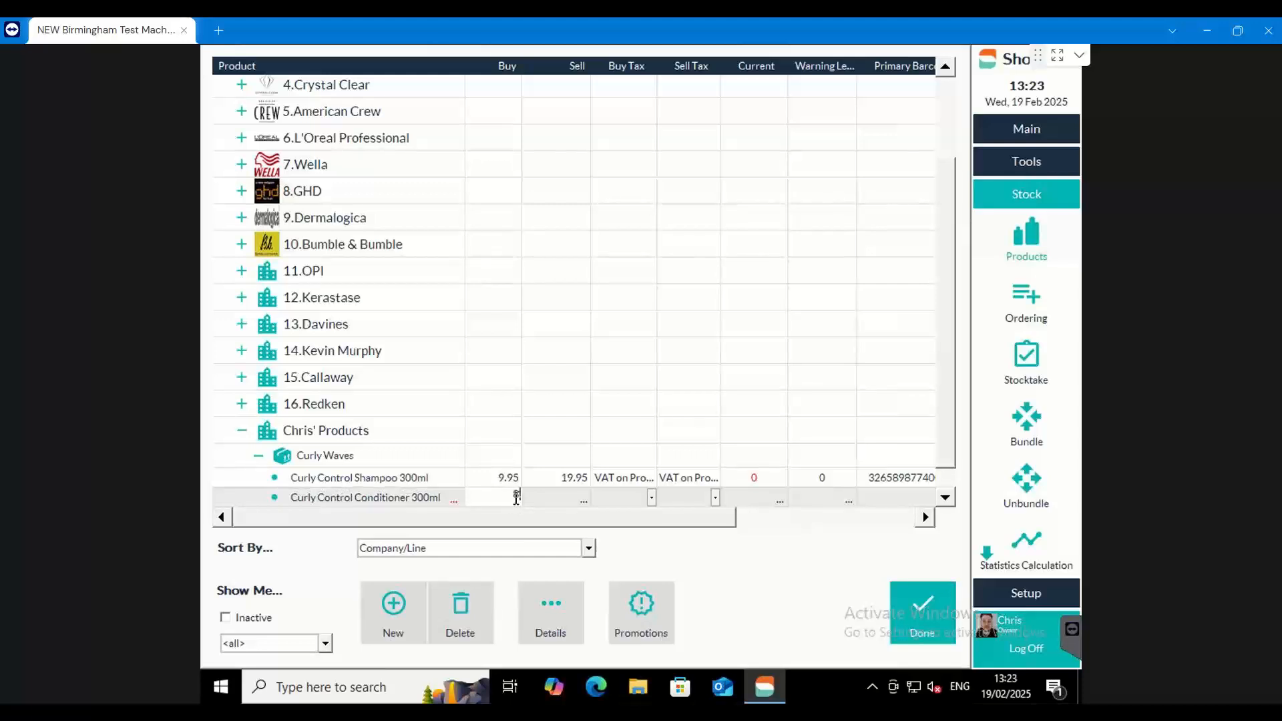
click(538, 499)
text(21.95)
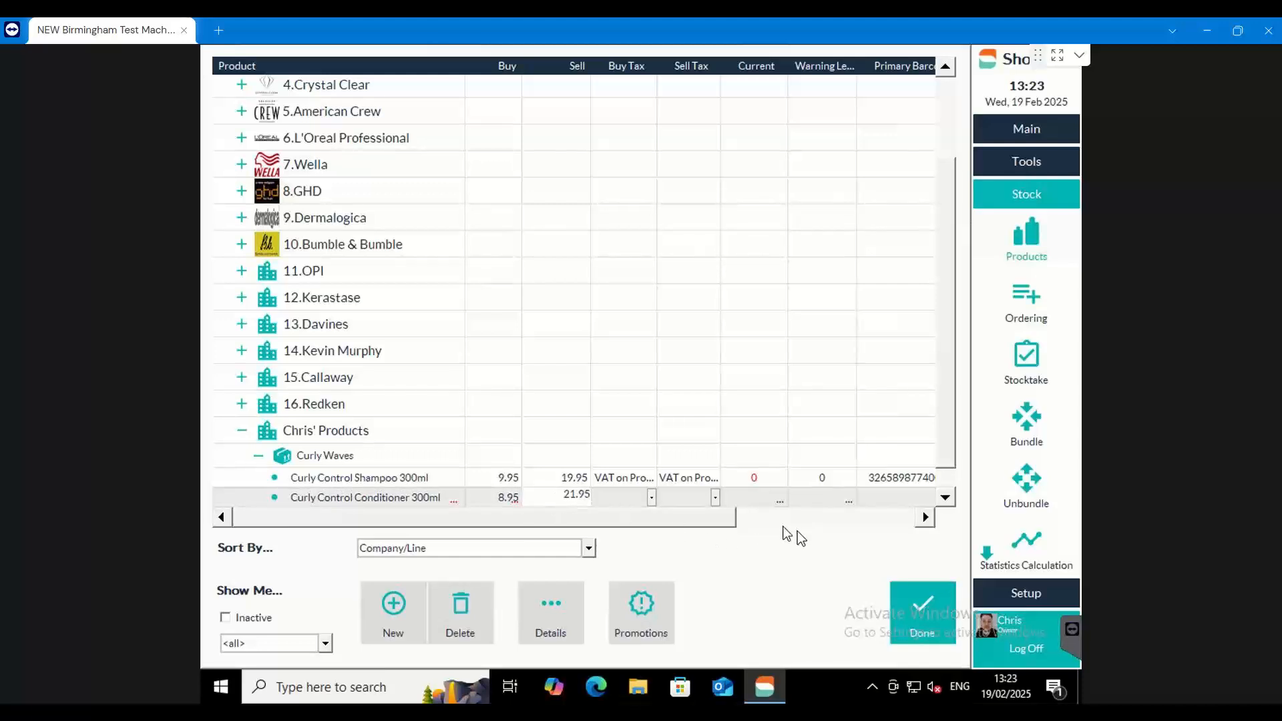
Set the current stock level to 1 for the Curly Control shampoo and 2 for the conditioner
drag(732, 520, 764, 520)
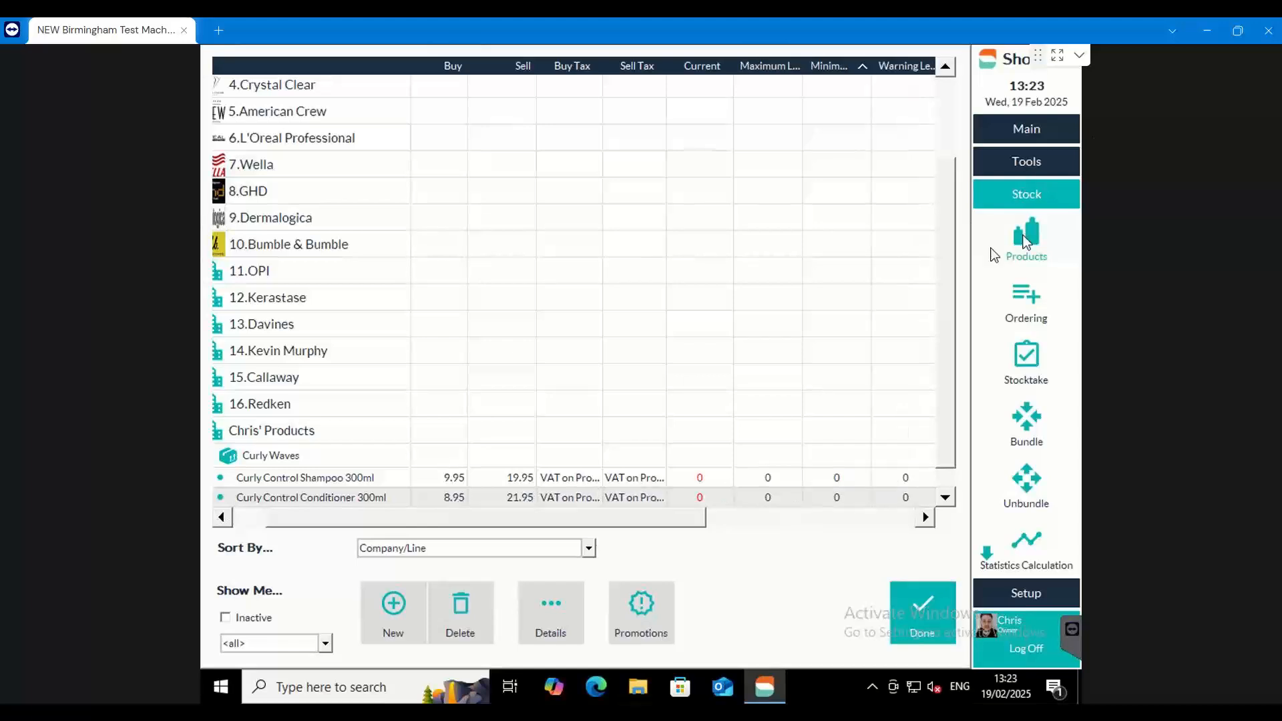
mouse_move(693, 517)
mouse_down()
mouse_move(638, 525)
mouse_move(676, 528)
mouse_up()
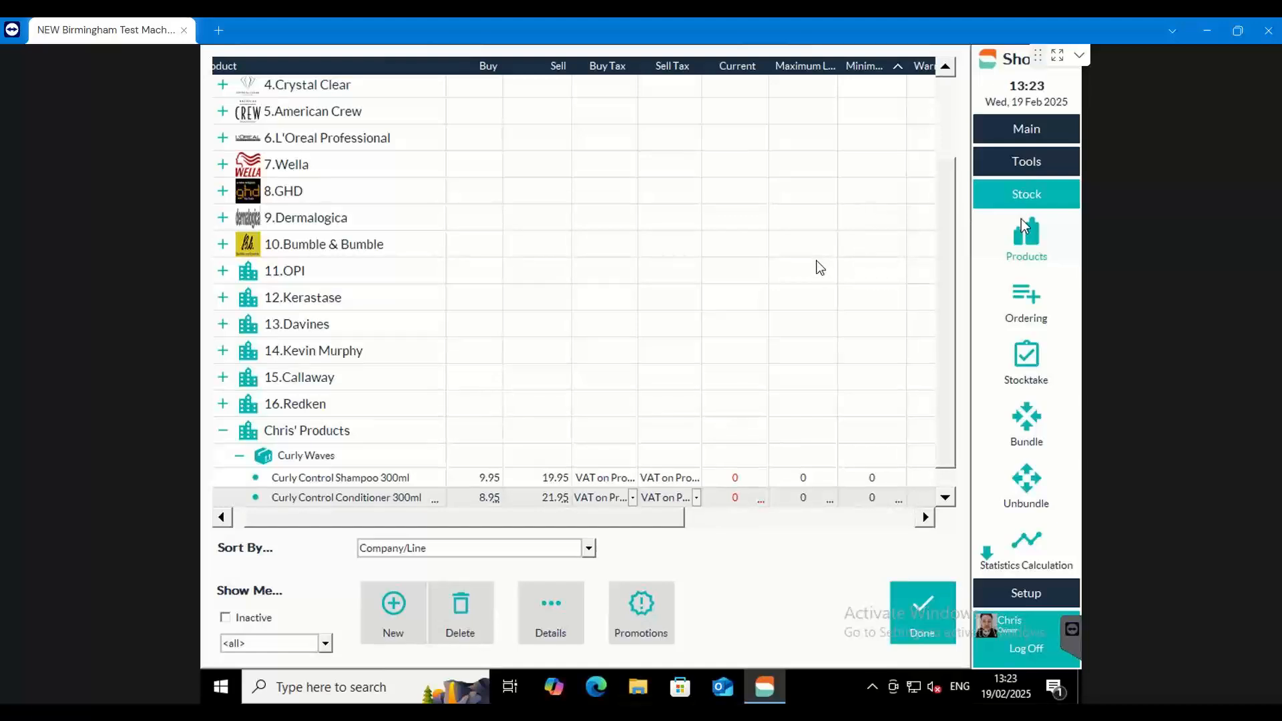
click(734, 477)
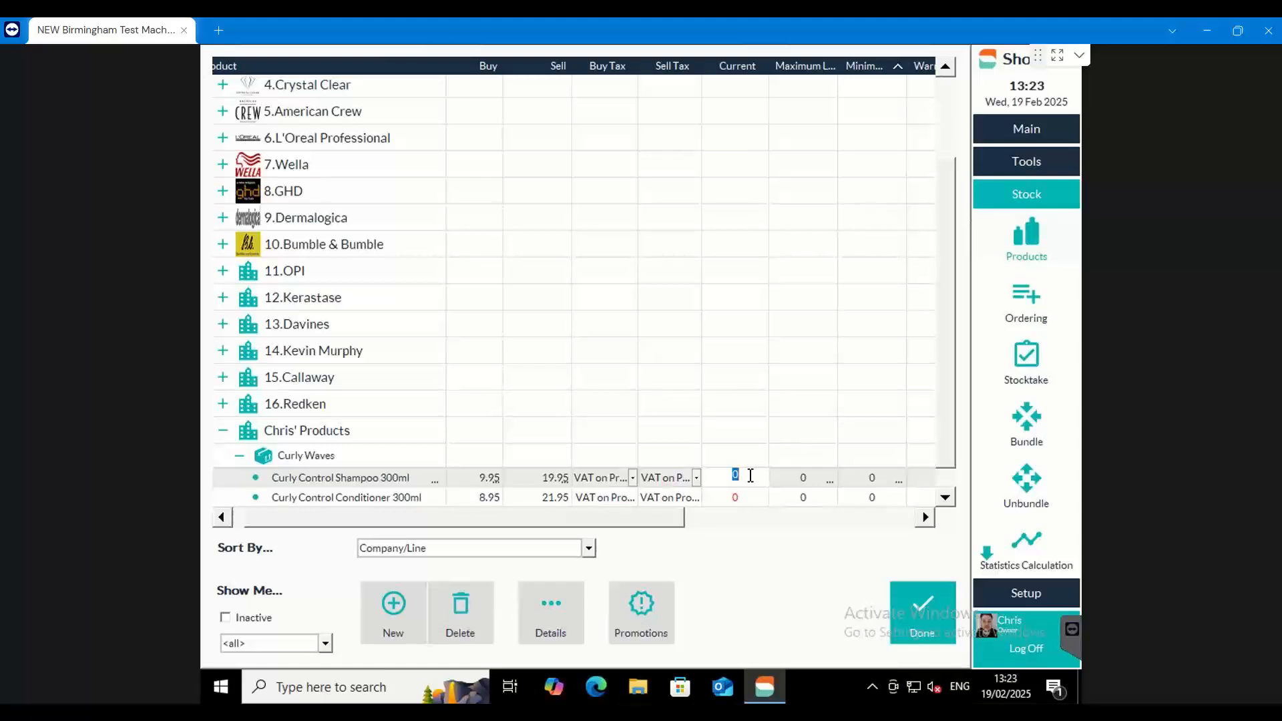
text(1)
key(Tab)
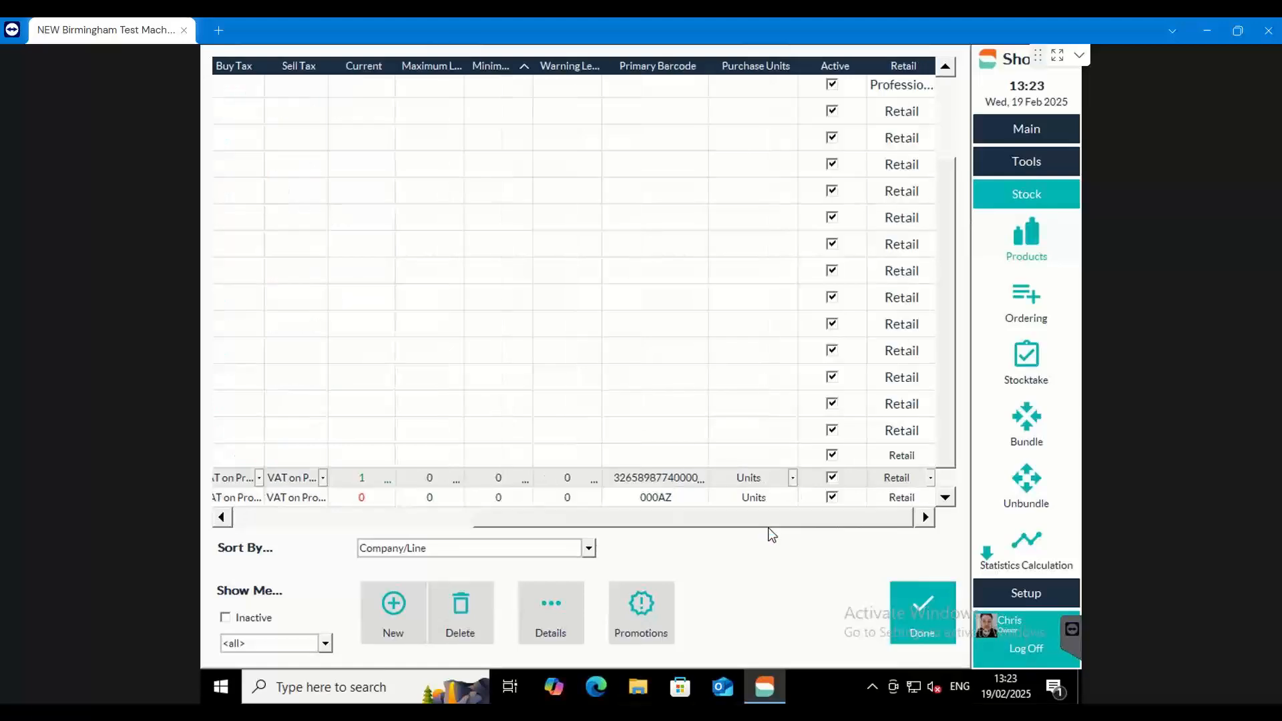
drag(747, 527, 590, 509)
click(595, 499)
text(2)
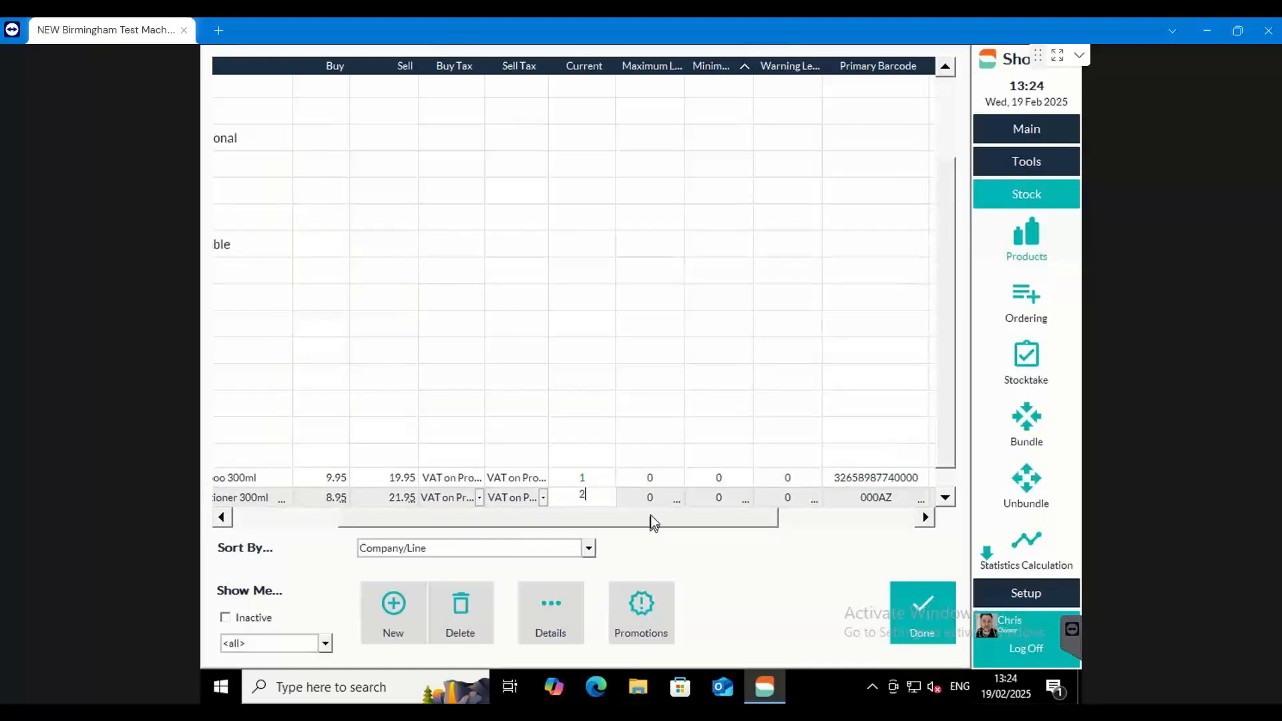
Hide the Warning Level column and widen the Maximum Level and Minimum Level columns until their headings fit
drag(652, 519, 612, 524)
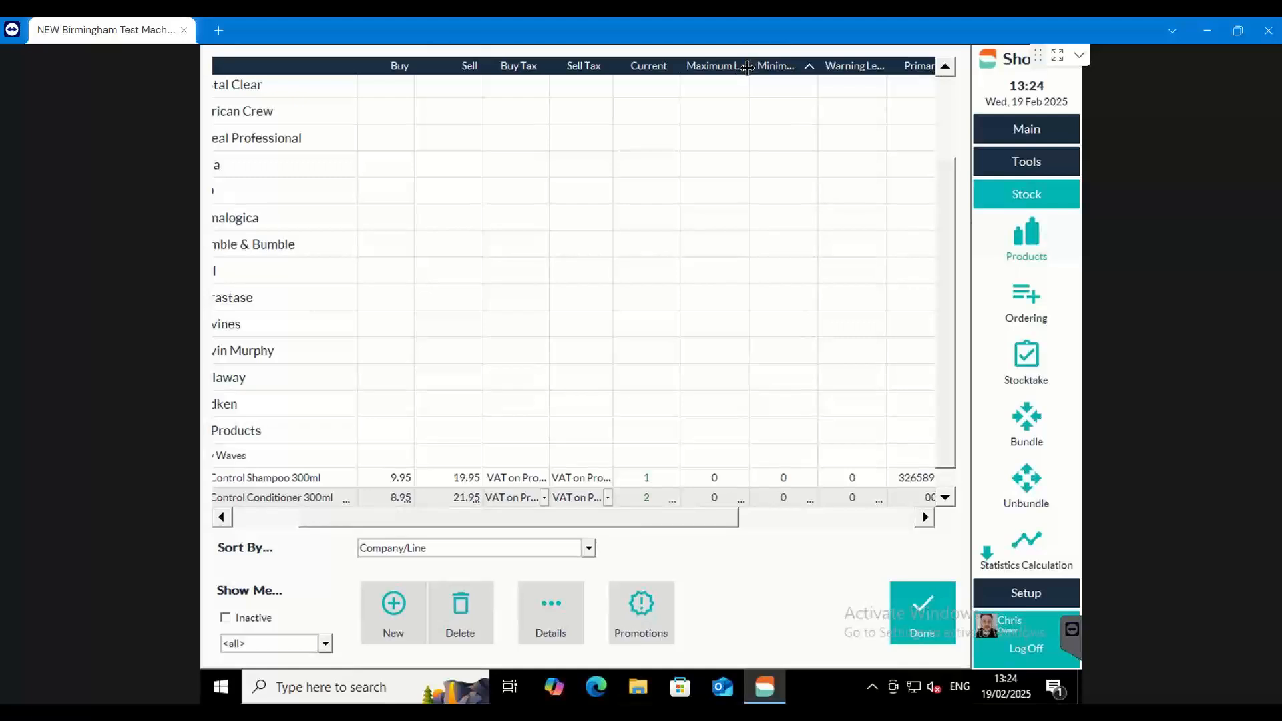
drag(746, 67, 774, 68)
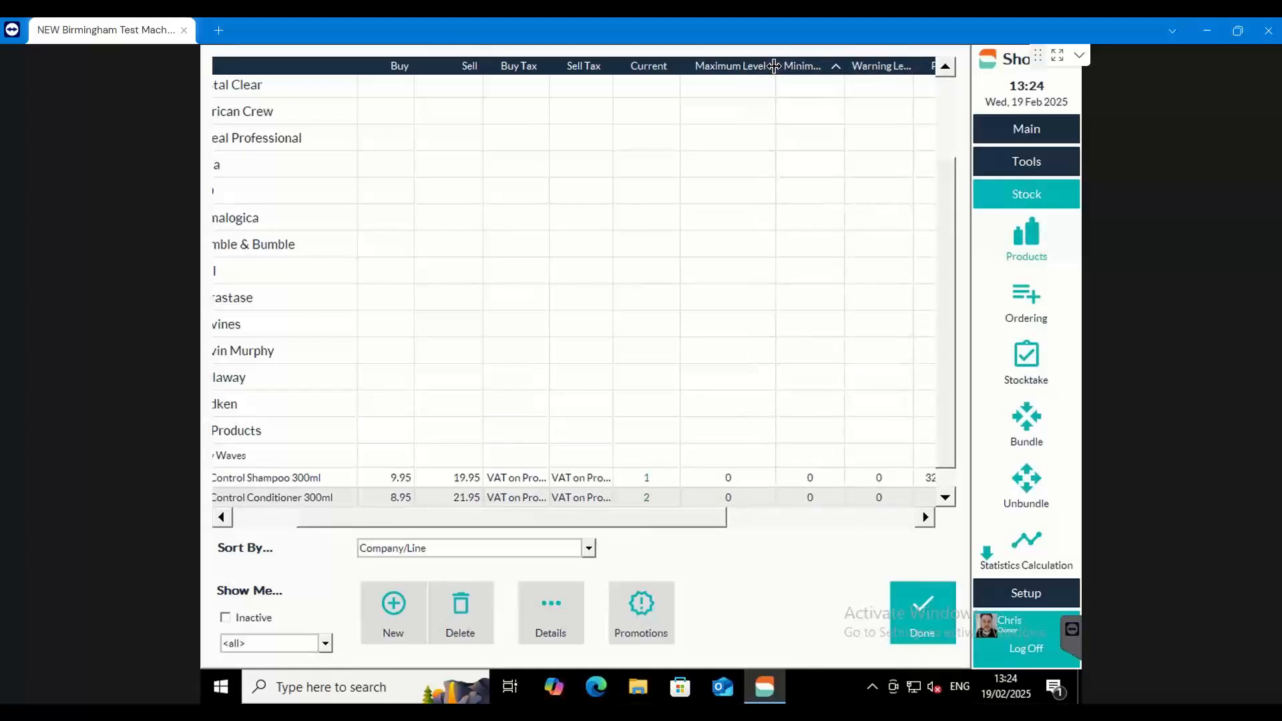
drag(688, 522, 713, 521)
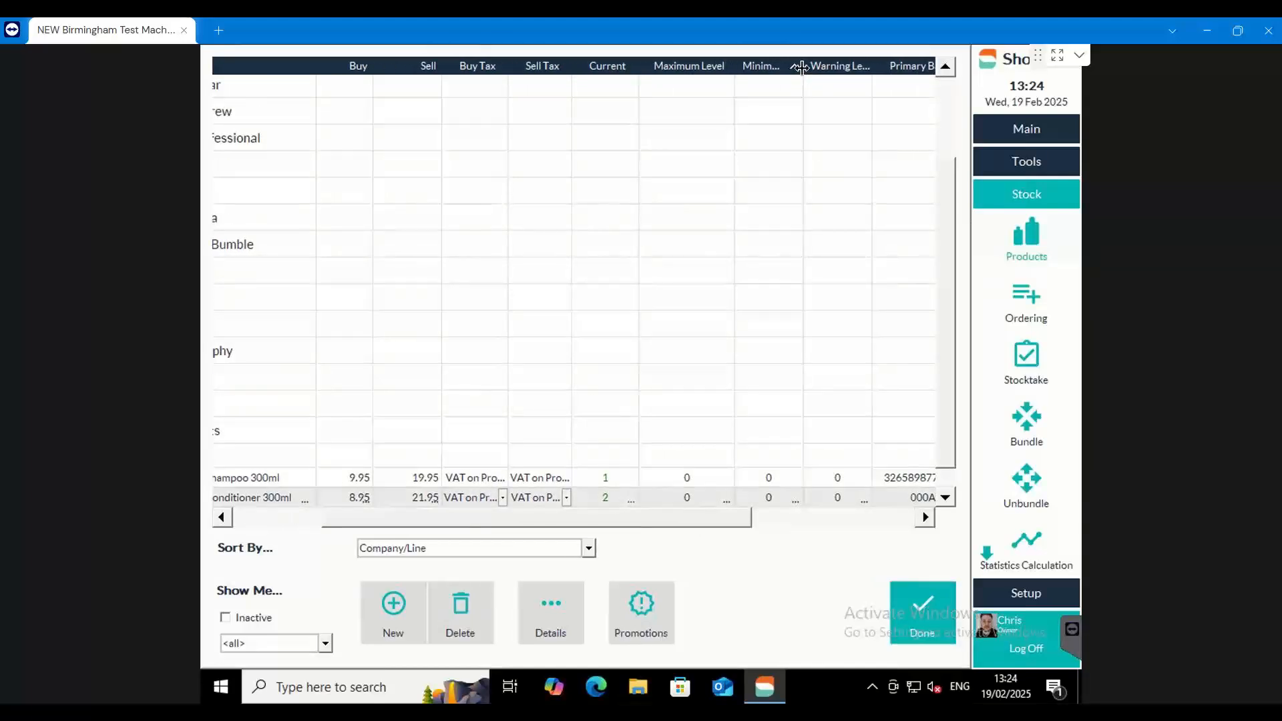
right_click(825, 71)
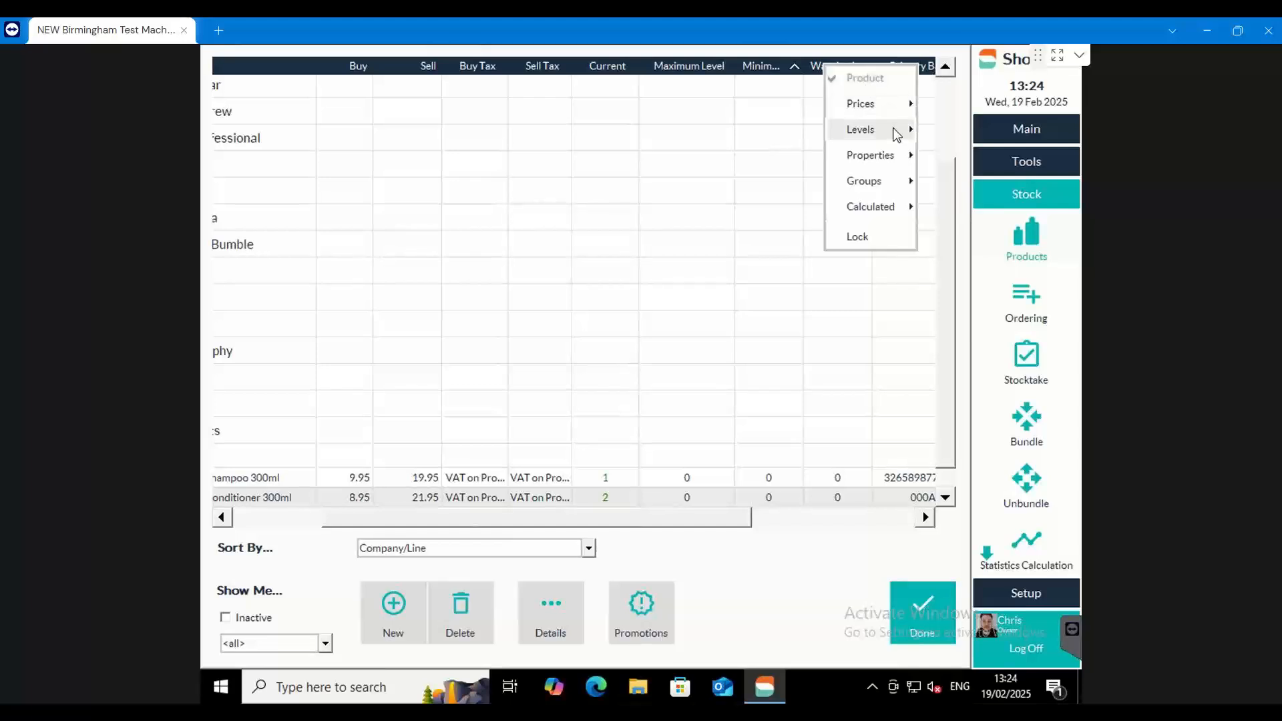
mouse_move(896, 133)
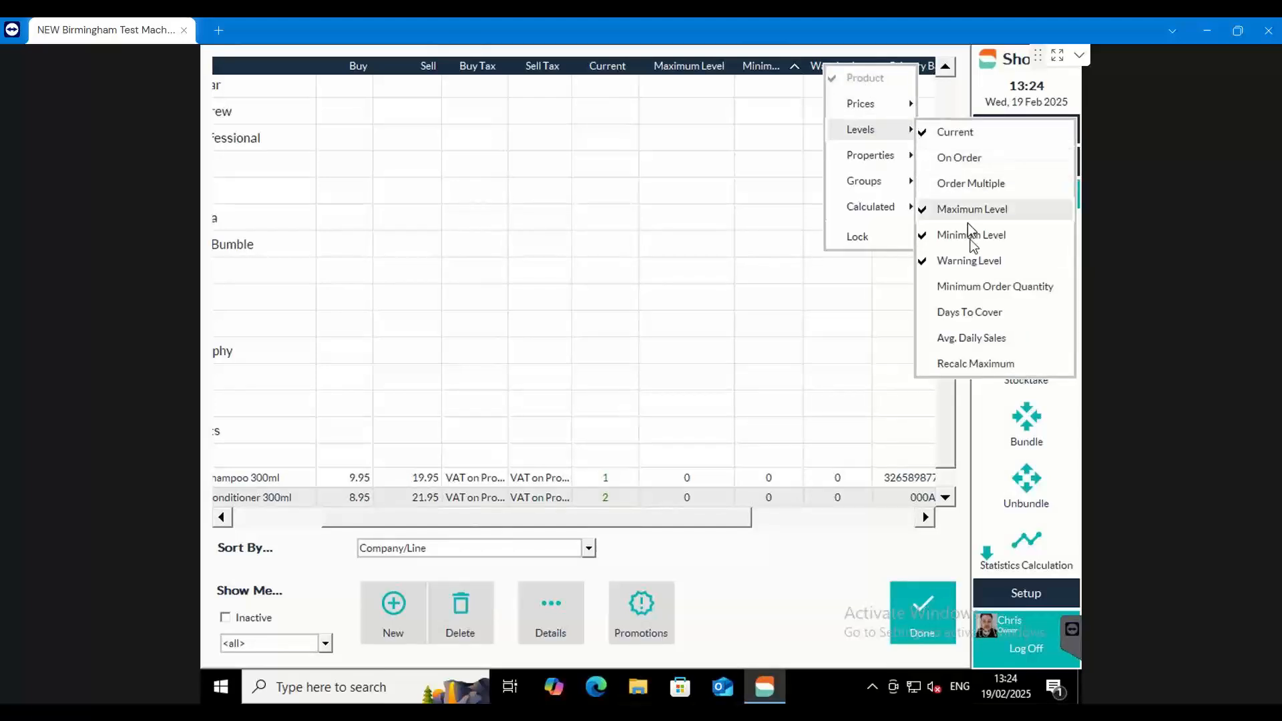
click(971, 262)
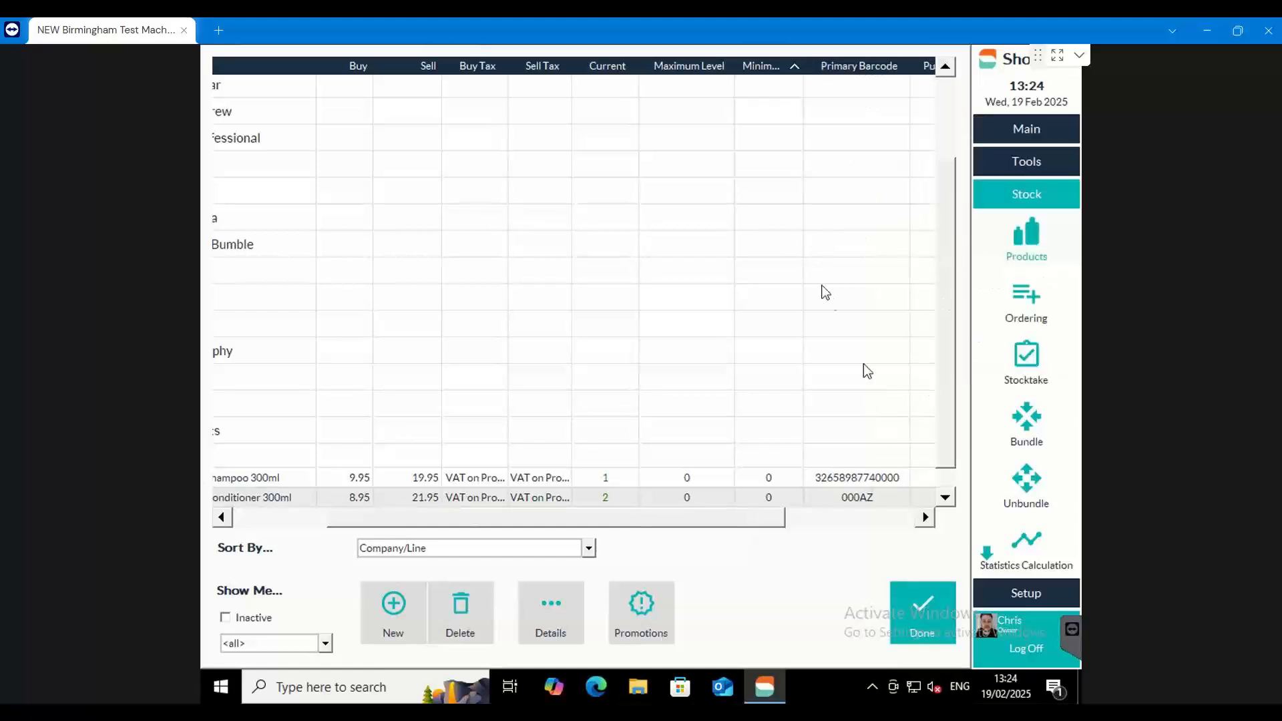
drag(806, 67, 843, 68)
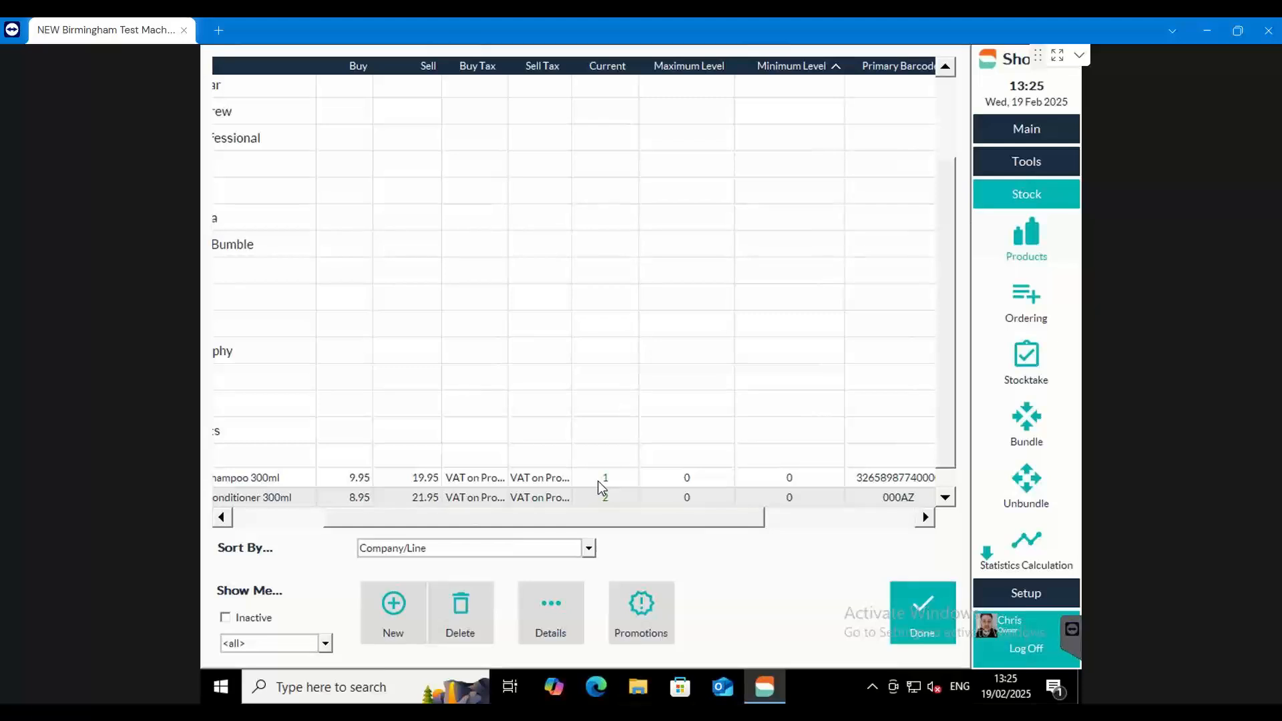
Set the shampoo's maximum level to 6 and minimum level to 2, and check them against its current stock
click(615, 482)
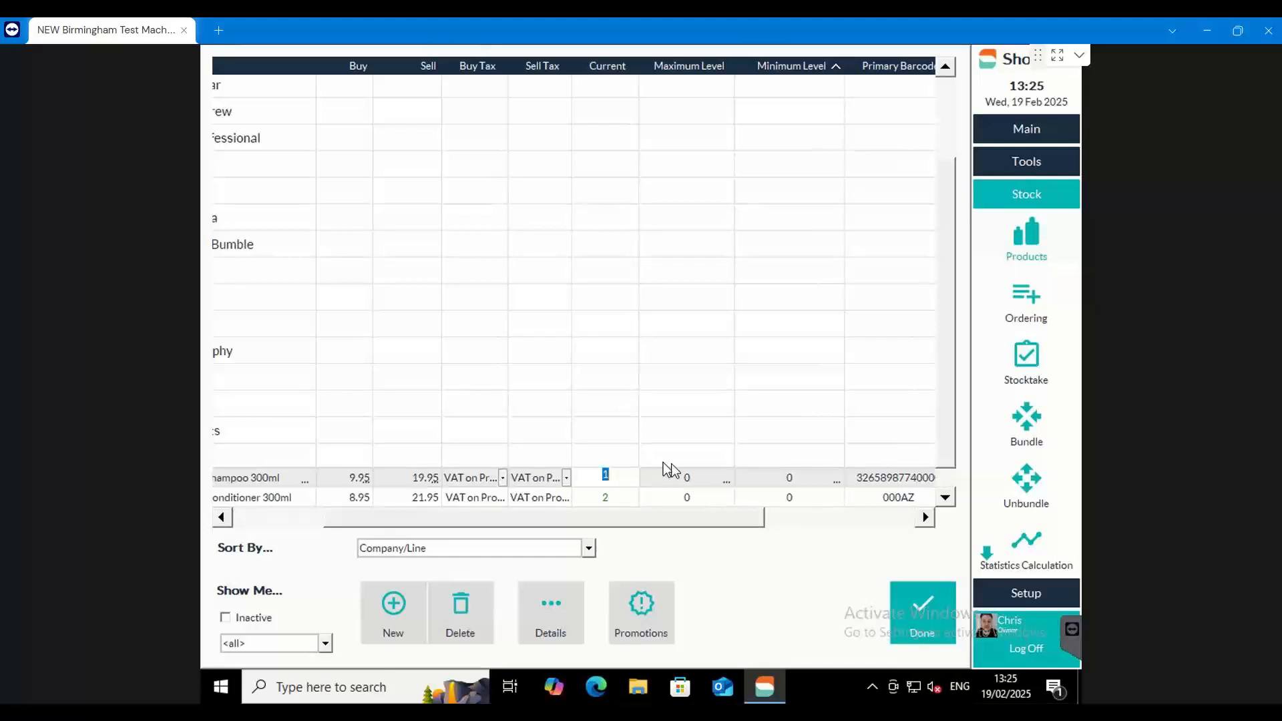
click(694, 477)
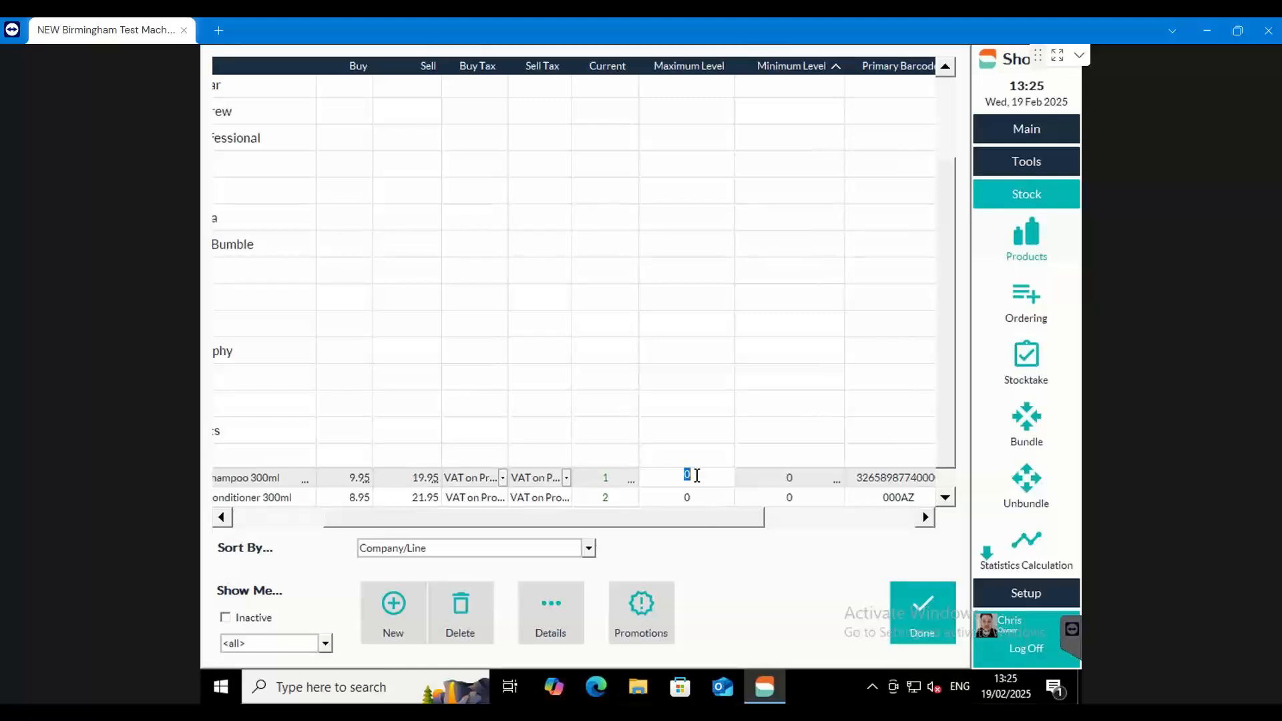
text(6)
click(797, 481)
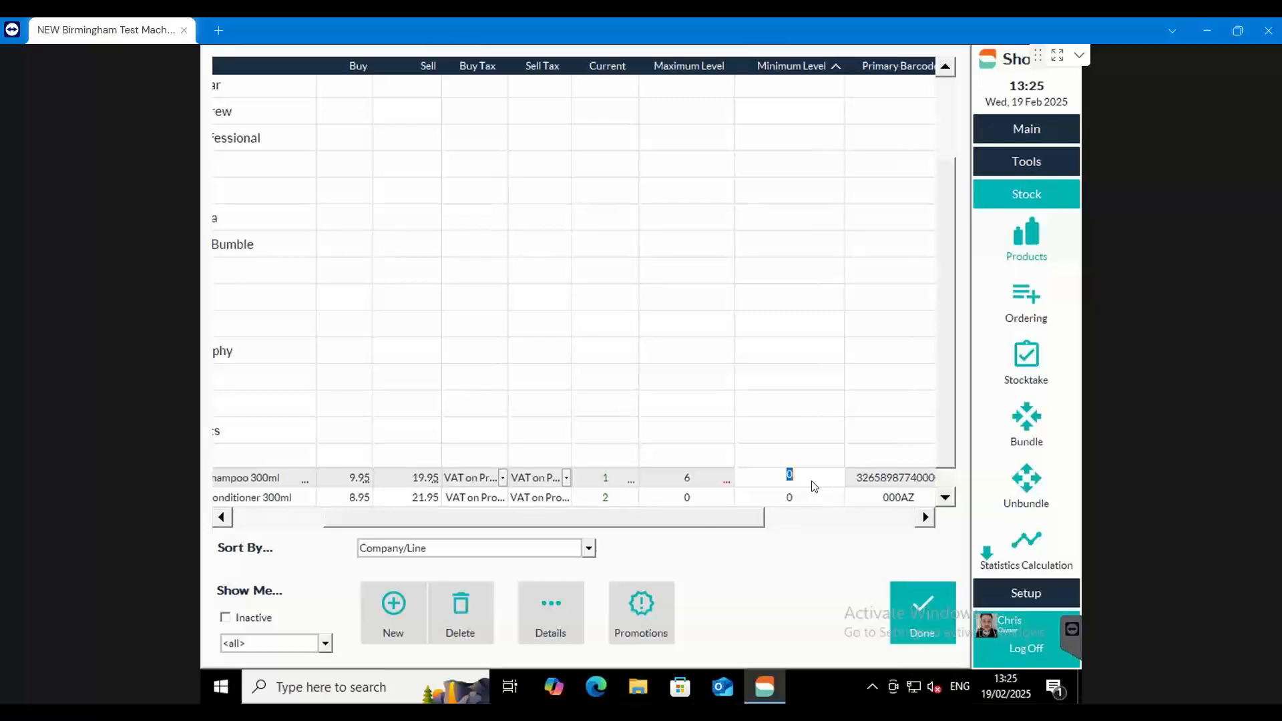
text(2)
click(603, 479)
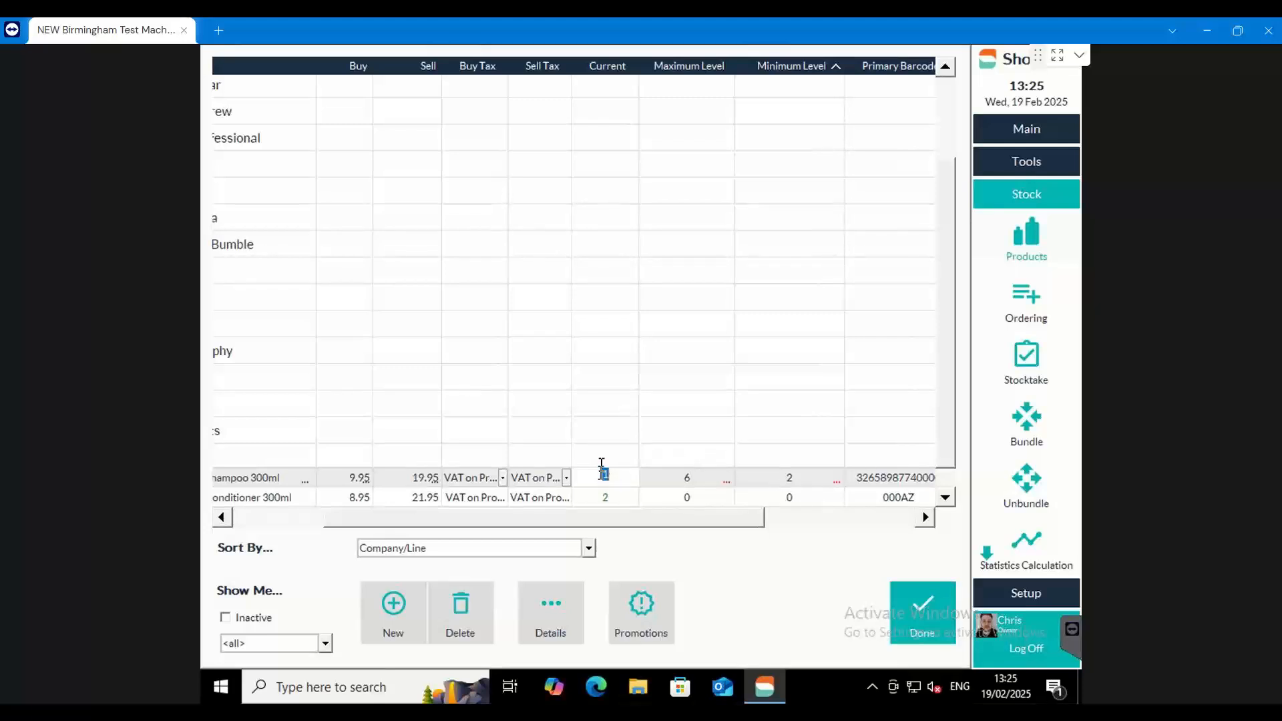
Compare the Curly Control shampoo's current stock with its maximum and minimum levels, and with the conditioner's current stock
click(684, 475)
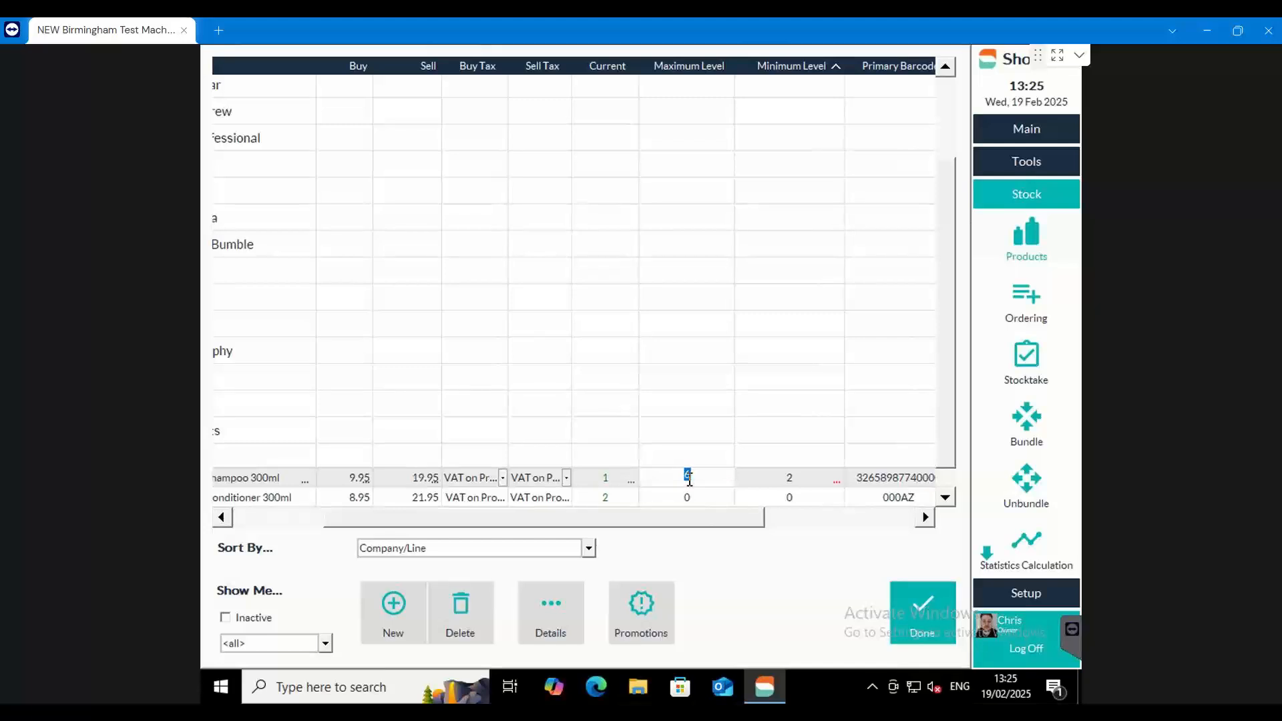
click(606, 475)
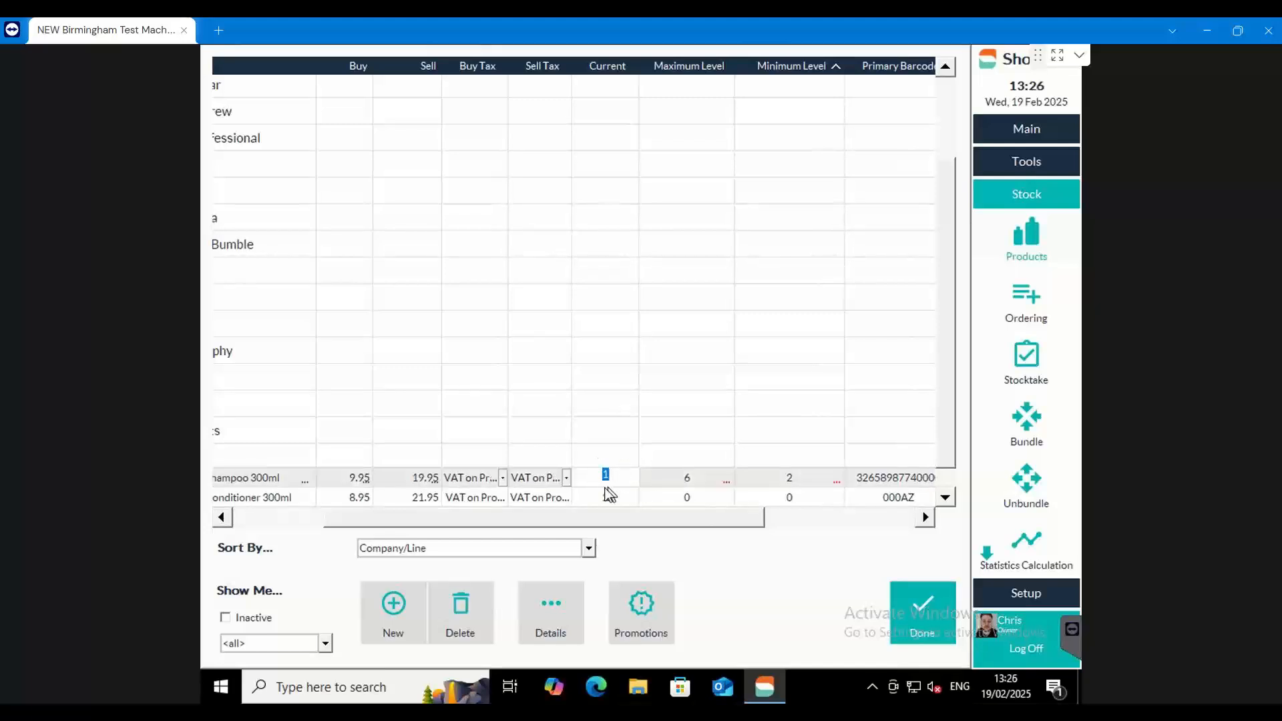
click(788, 476)
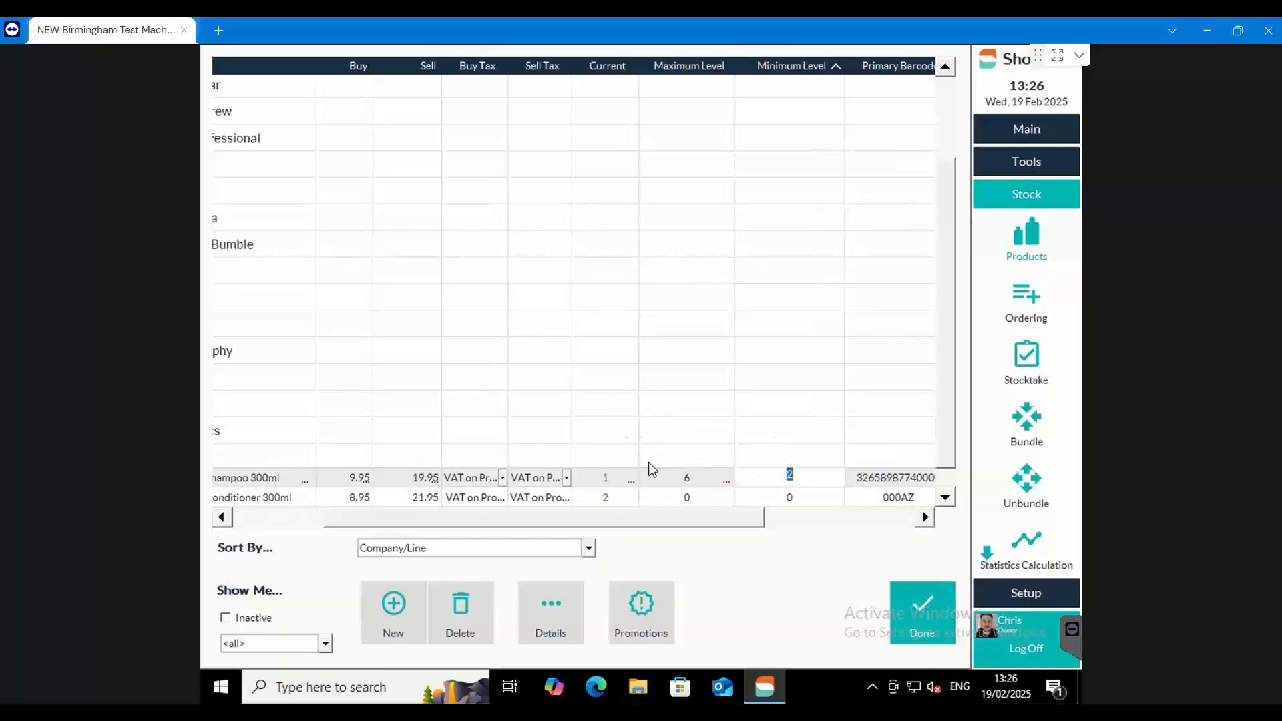
click(606, 475)
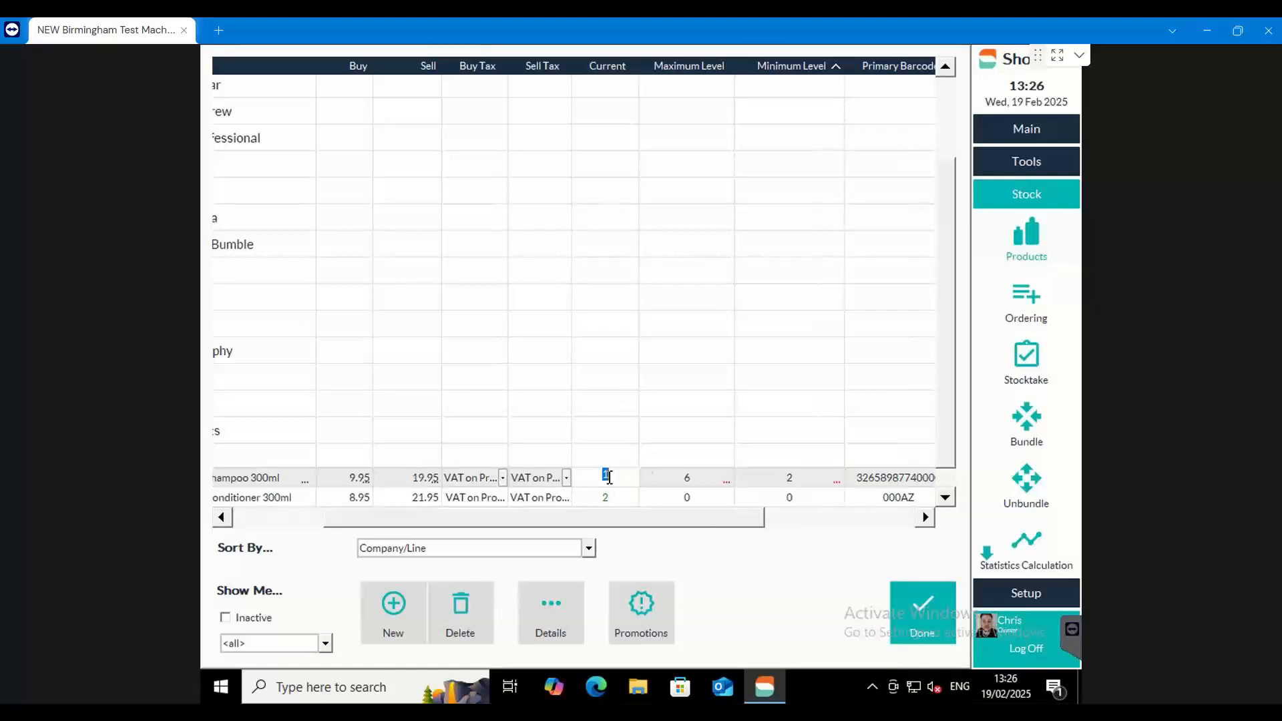
click(687, 478)
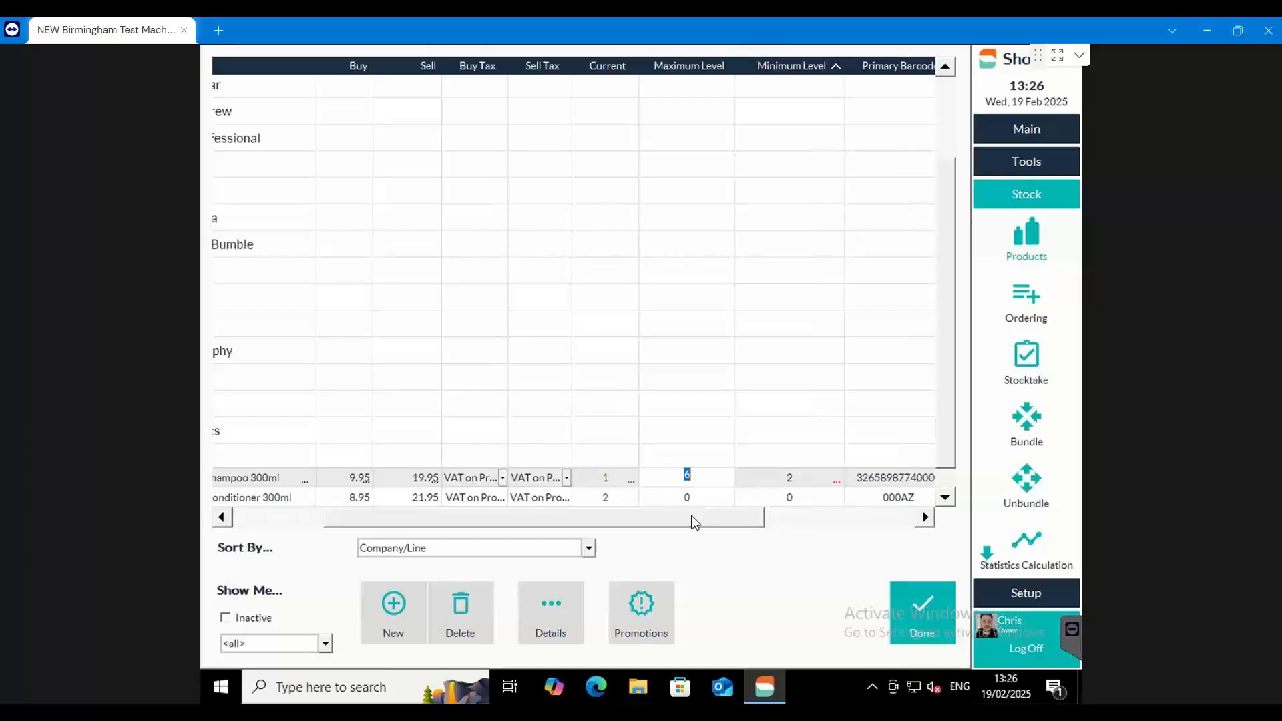
scroll(699, 459, down, 1)
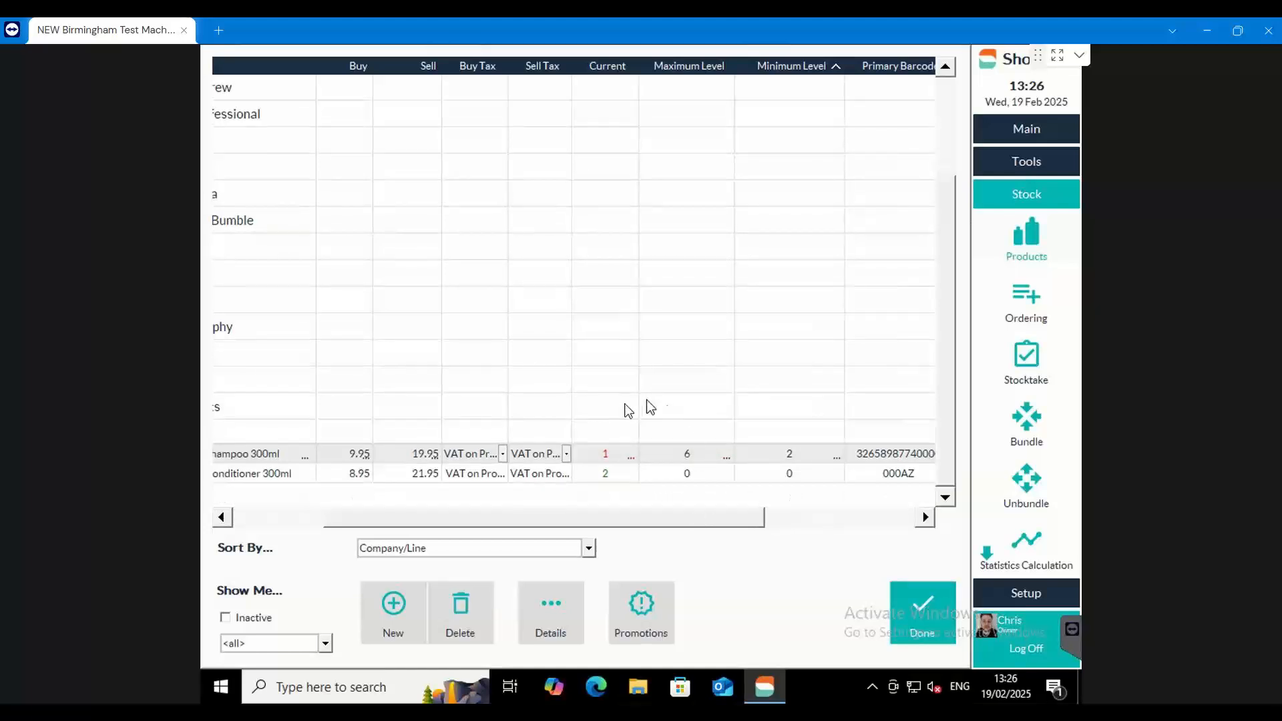
click(607, 474)
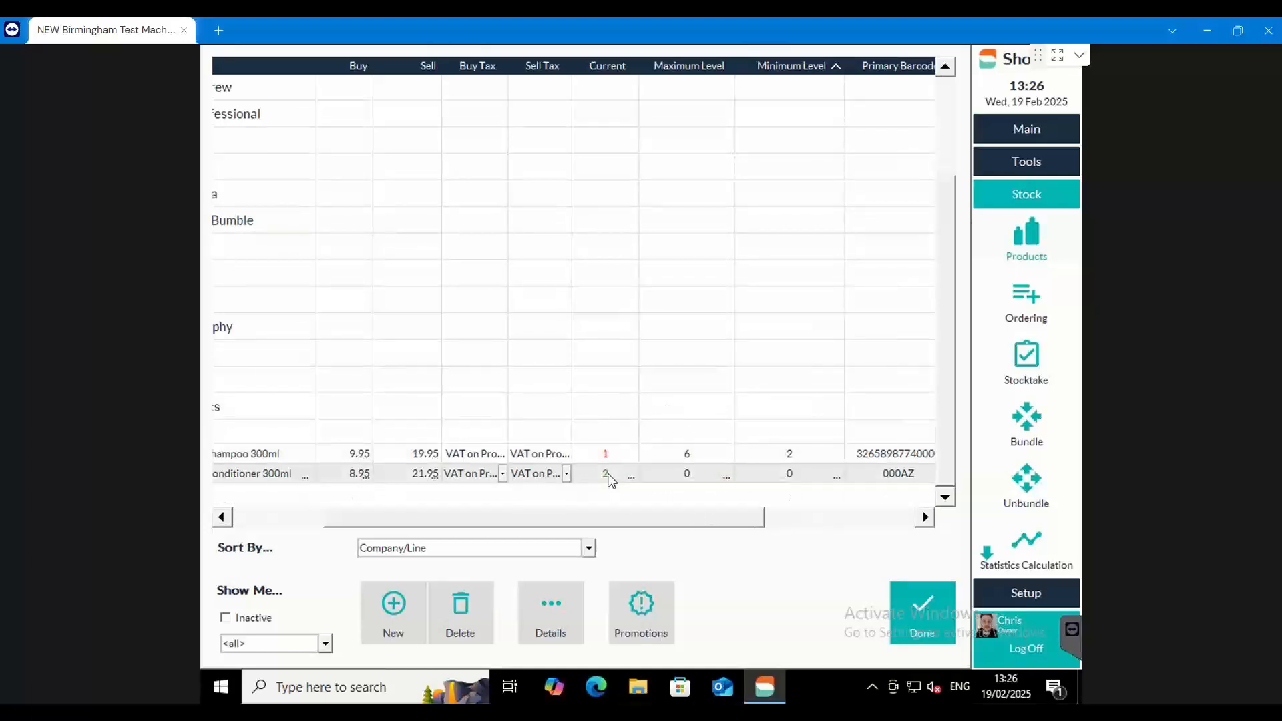
click(685, 456)
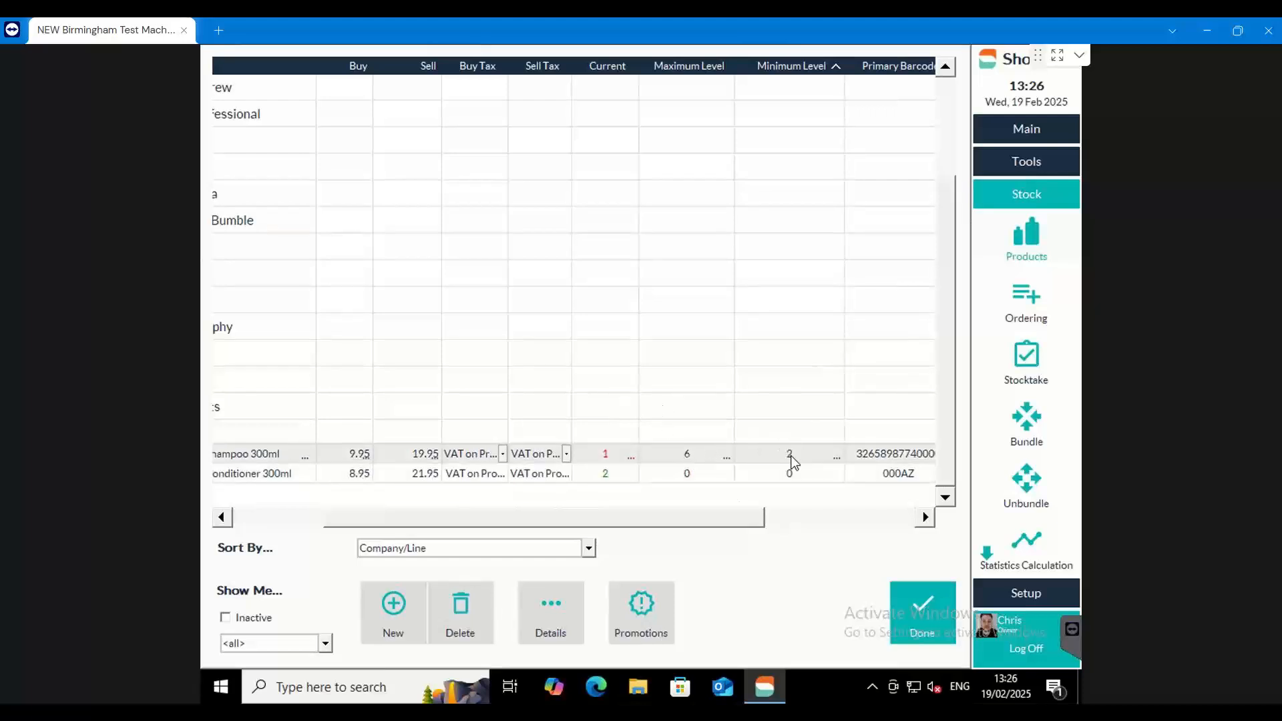
Expand Davines, Kevin Murphy's Hydrate line and Redken's Gents line to examine their products' current stock against the maximum levels
drag(707, 524, 571, 522)
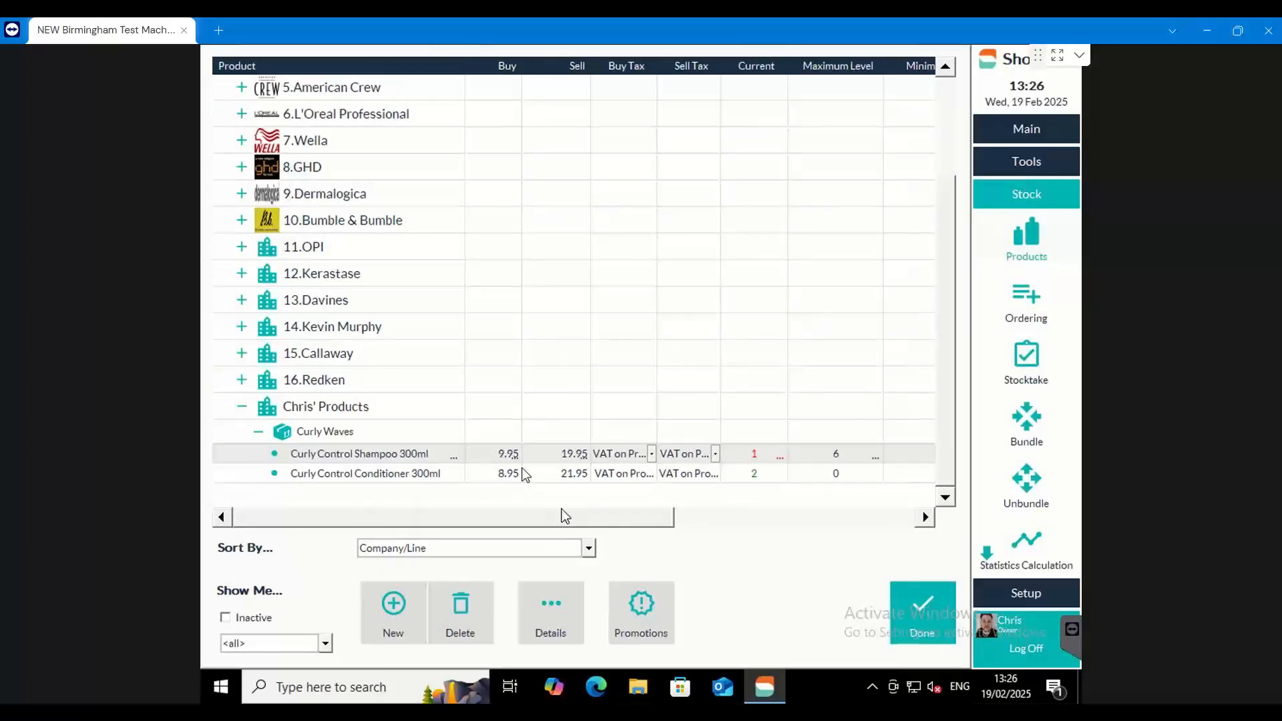
click(241, 300)
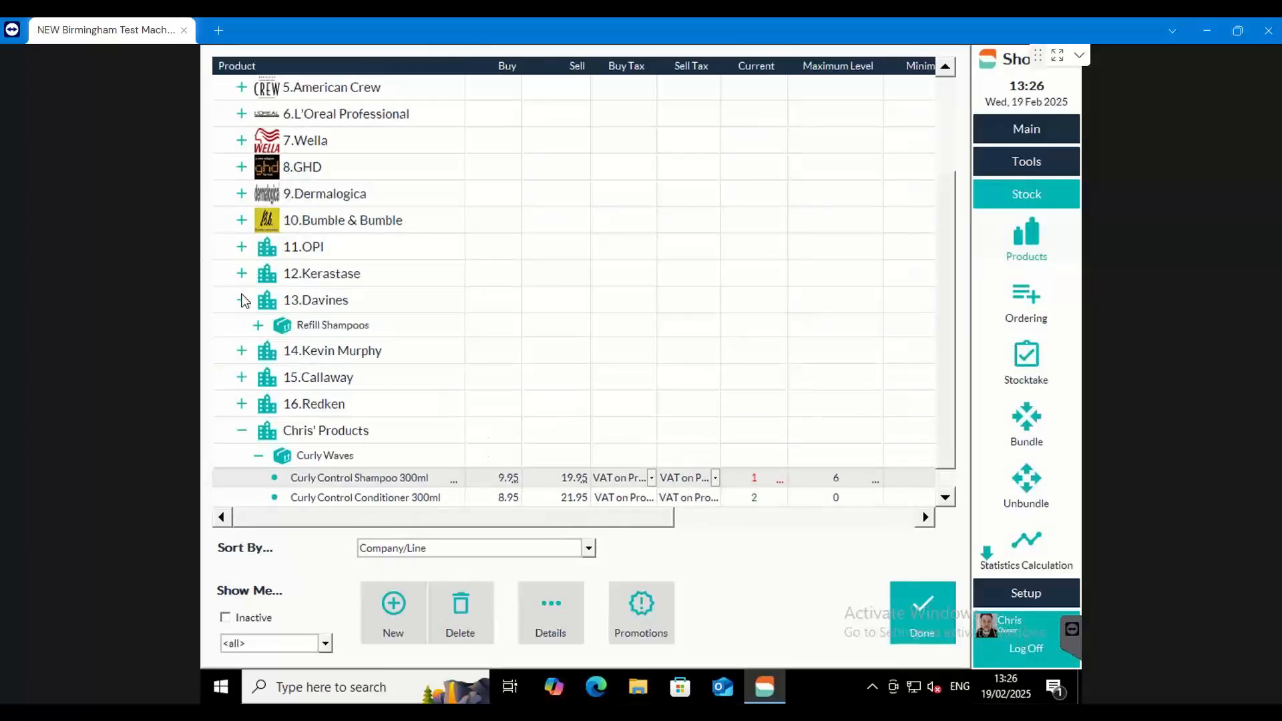
click(246, 351)
click(258, 376)
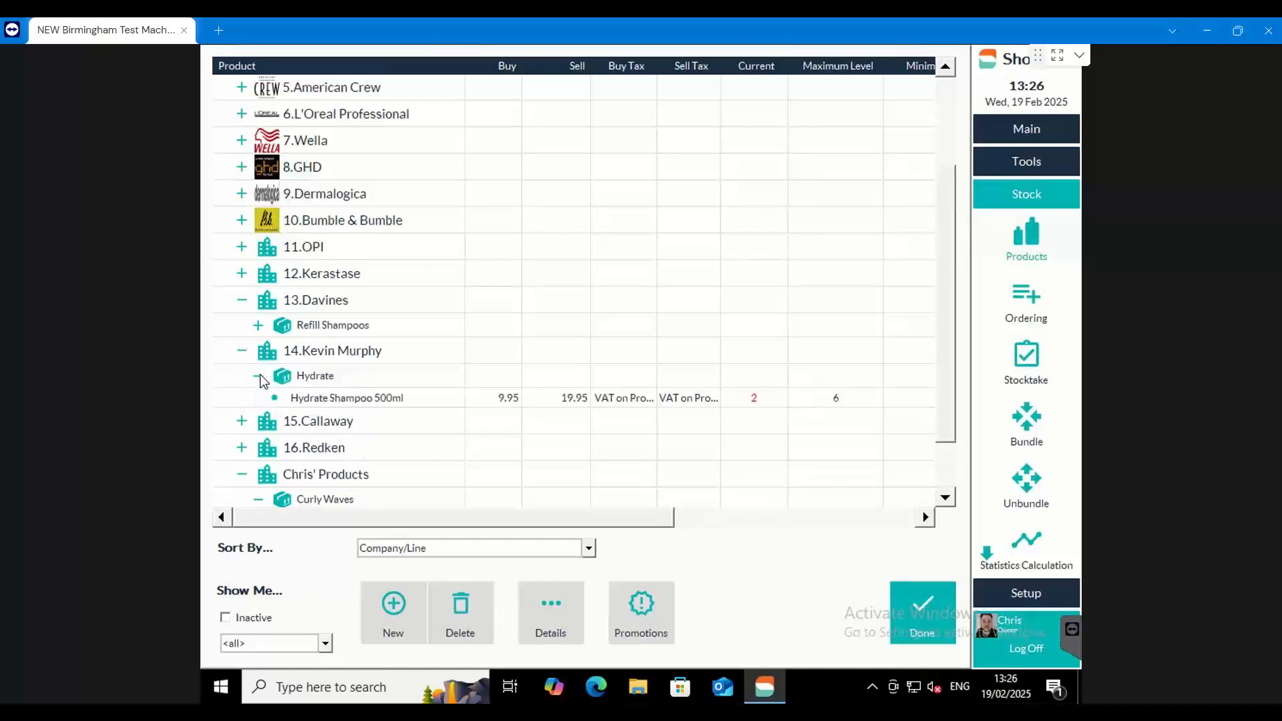
click(241, 447)
click(258, 468)
scroll(352, 465, down, 2)
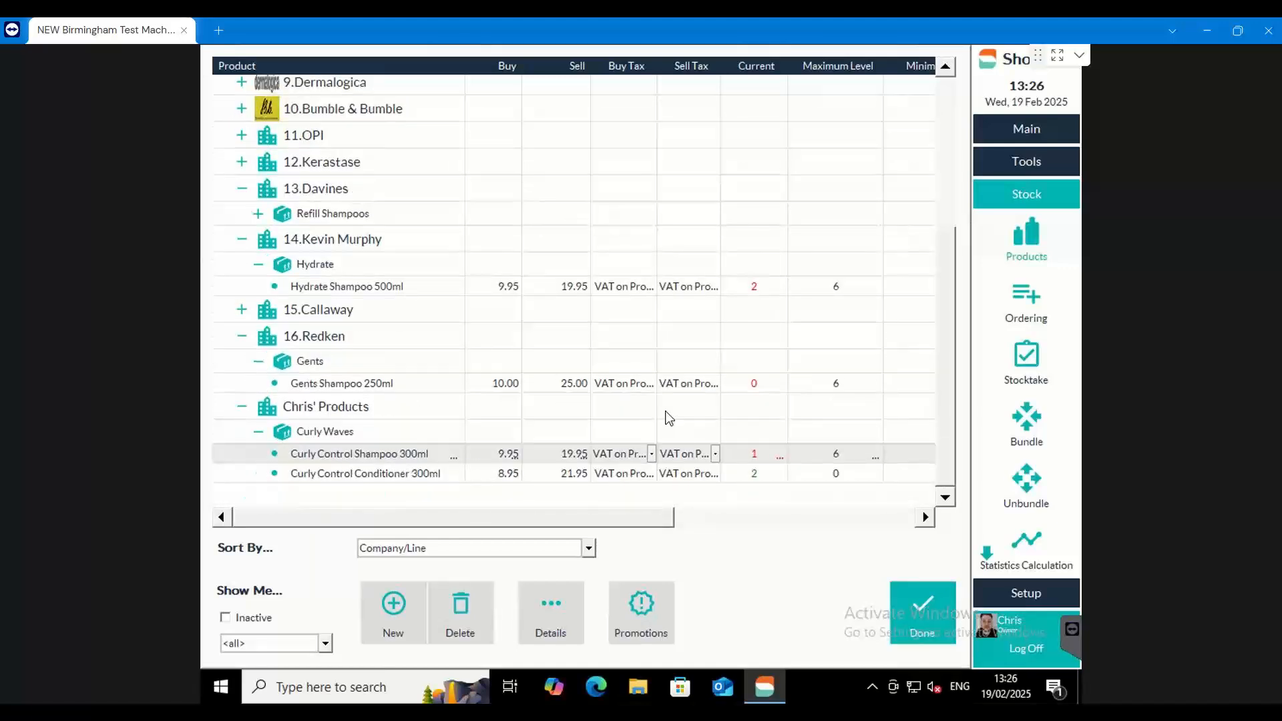
In GHD's Brushes line, set the current stock to 1 for the Ceramic Vented Radial, Cushion, Ceramic 25mm and Ceramic 35mm brushes
scroll(327, 284, up, 3)
click(242, 248)
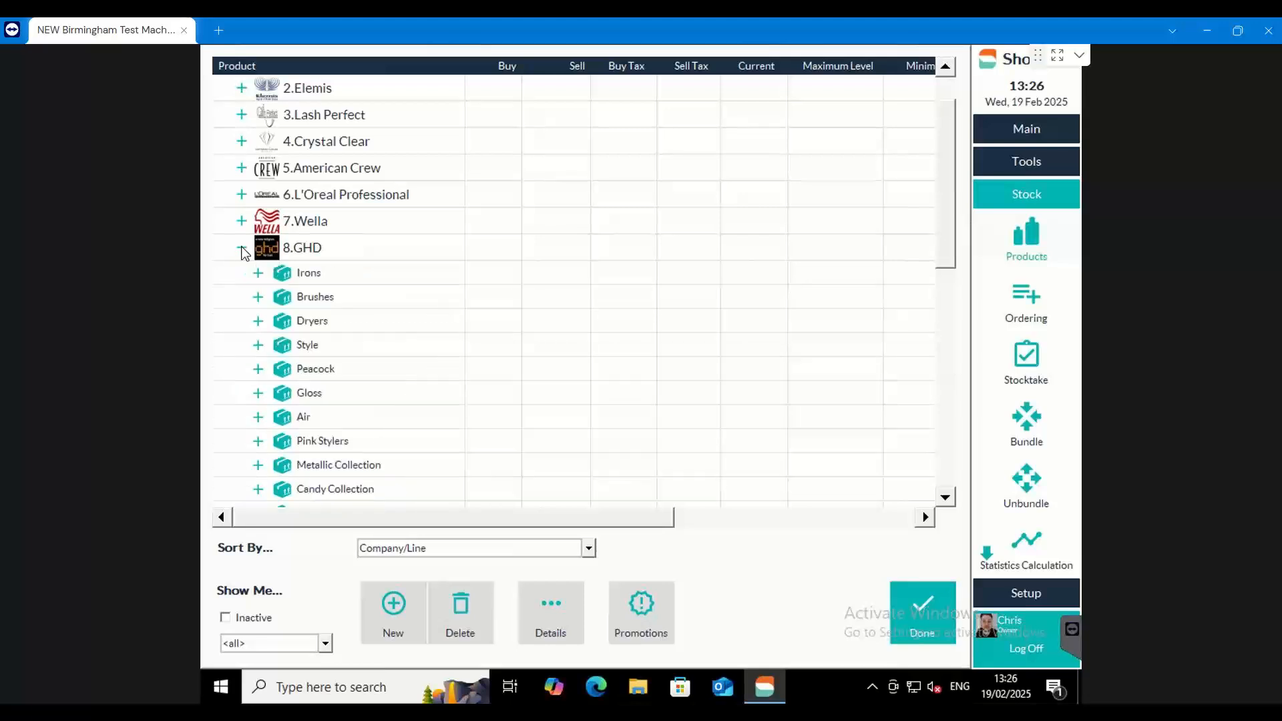
click(258, 296)
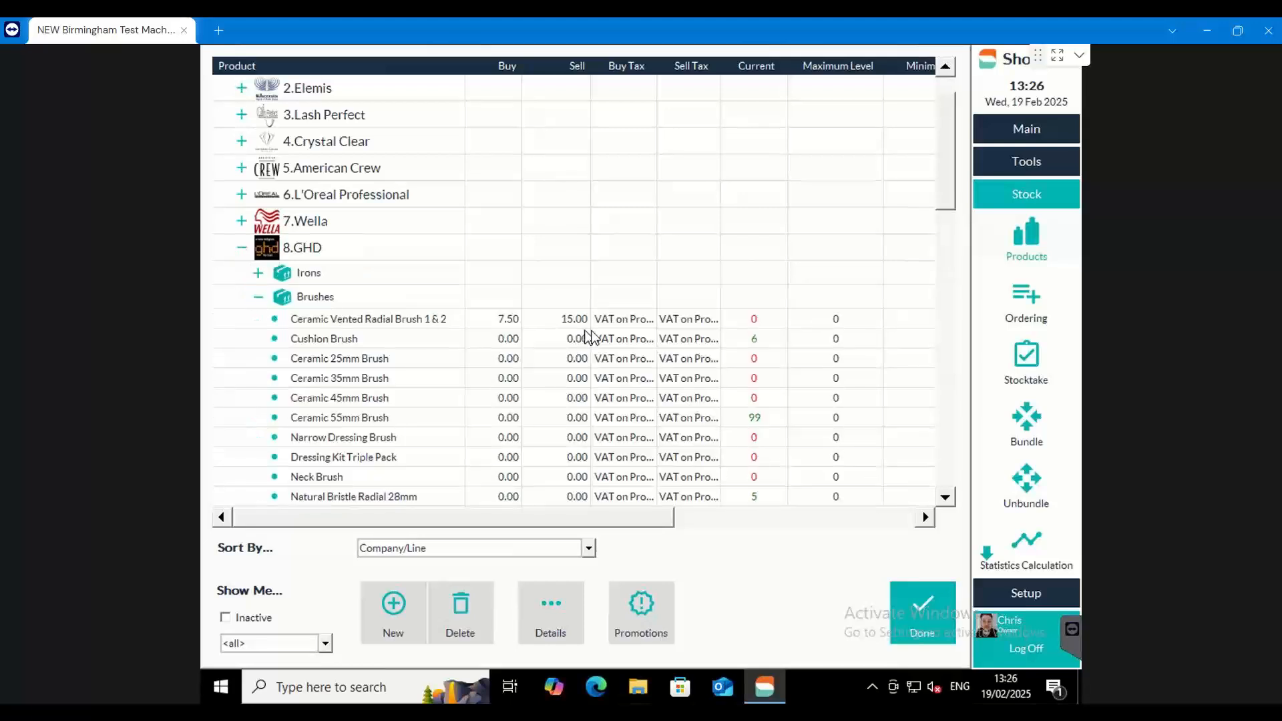
click(767, 323)
click(767, 320)
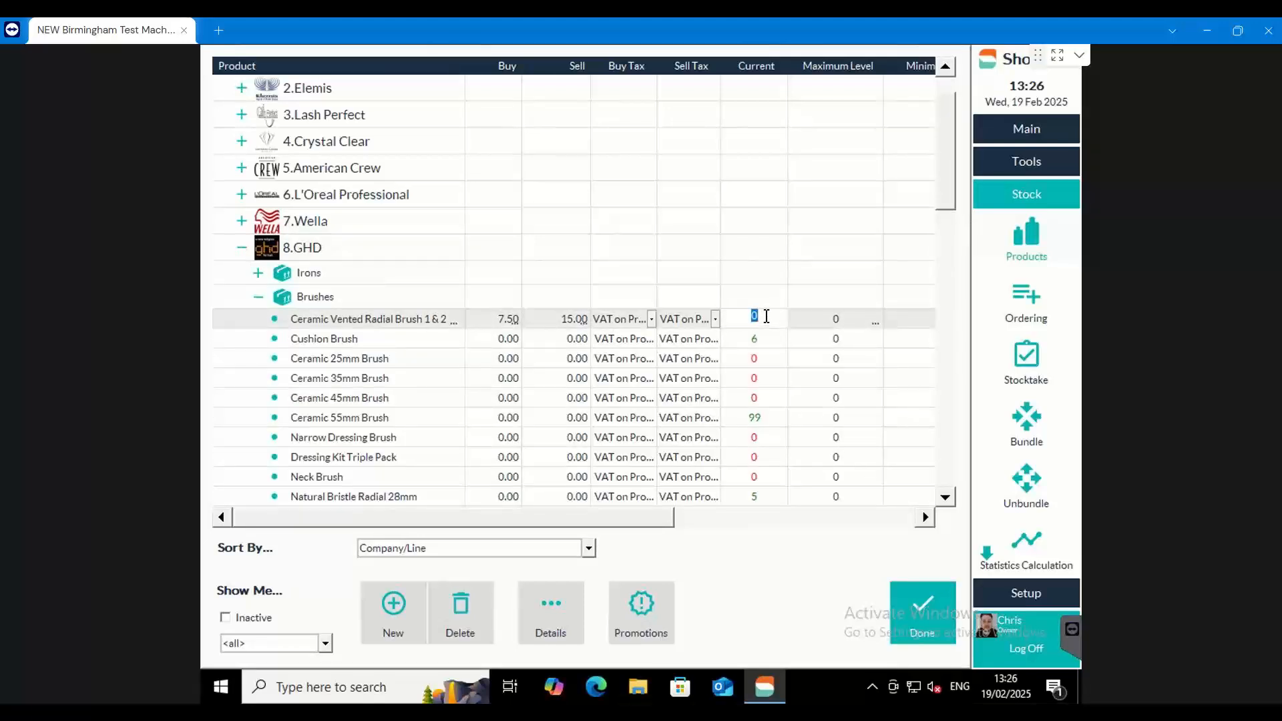
text(1)
click(766, 338)
text(1)
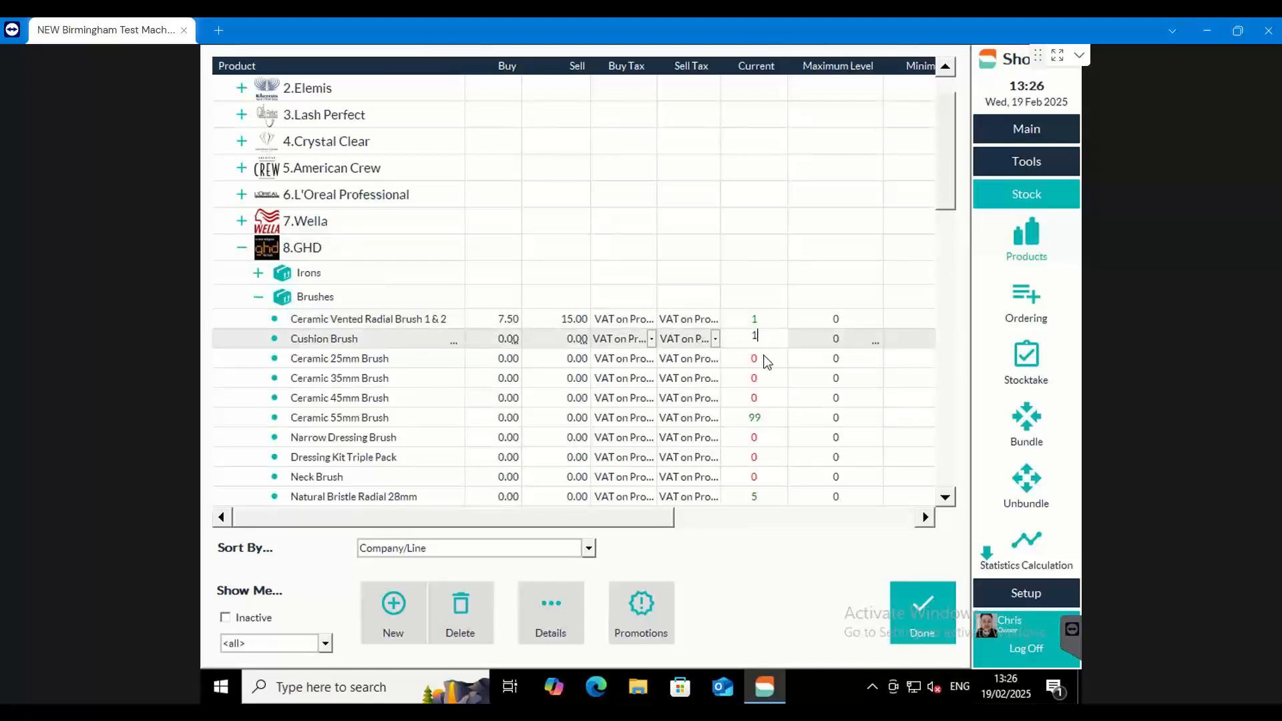
click(762, 358)
text(1)
click(759, 377)
text(1)
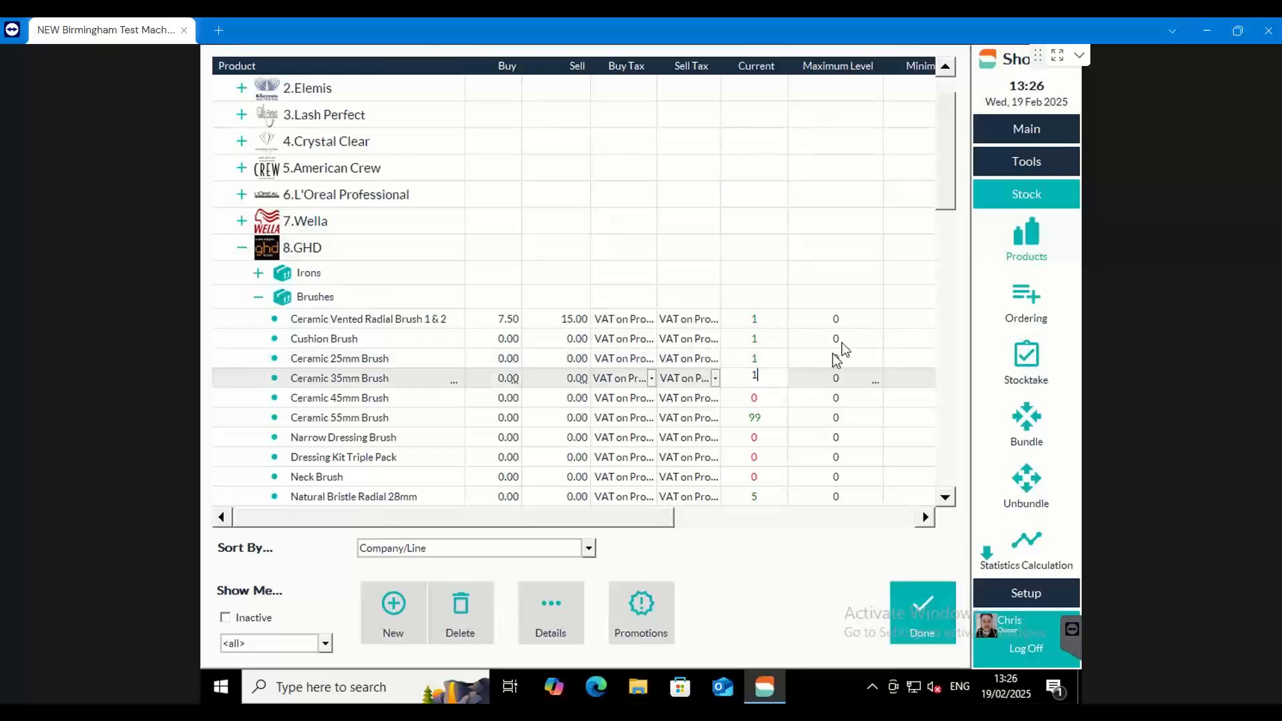
key(Return)
Set the maximum level to 6 for the first four GHD brushes, from Ceramic Vented Radial to Ceramic 35mm
click(838, 320)
text(6)
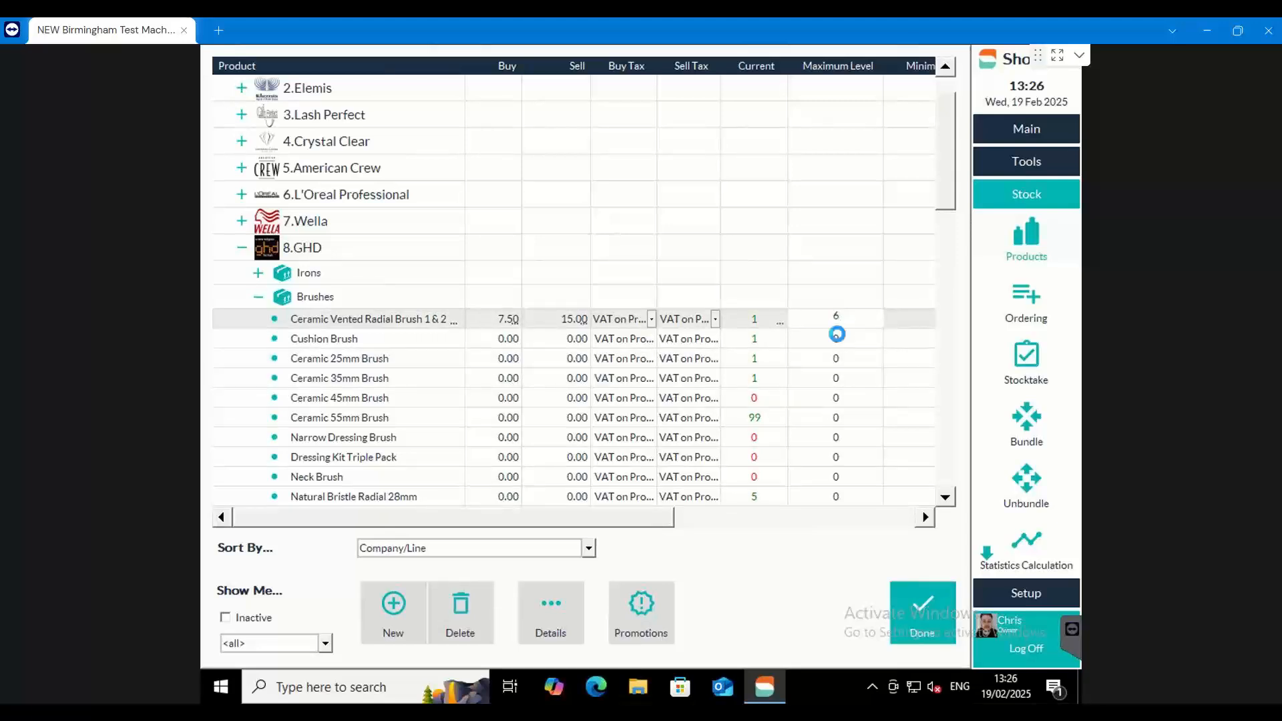
click(838, 338)
text(6)
click(839, 359)
text(6)
click(836, 378)
text(6)
Set the minimum level to 2 for the same four GHD brushes, from Ceramic Vented Radial to Ceramic 35mm
click(750, 515)
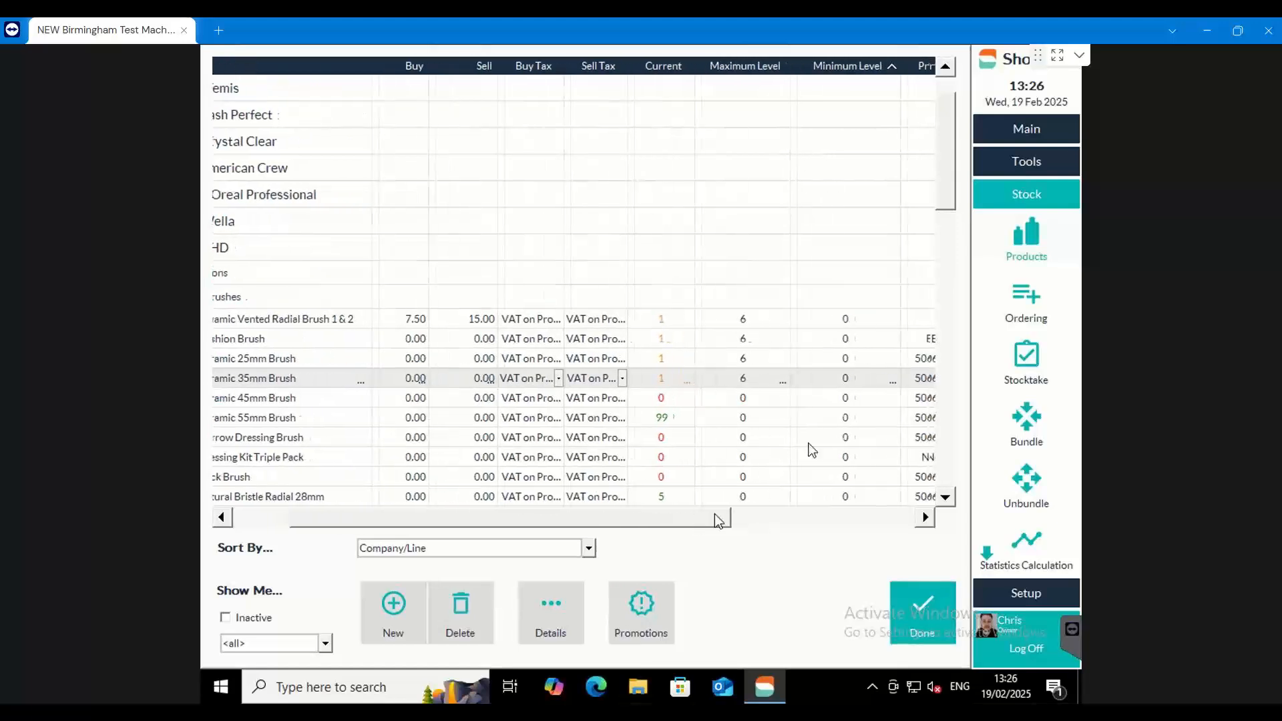
click(845, 319)
text(2)
click(846, 339)
text(2)
click(852, 358)
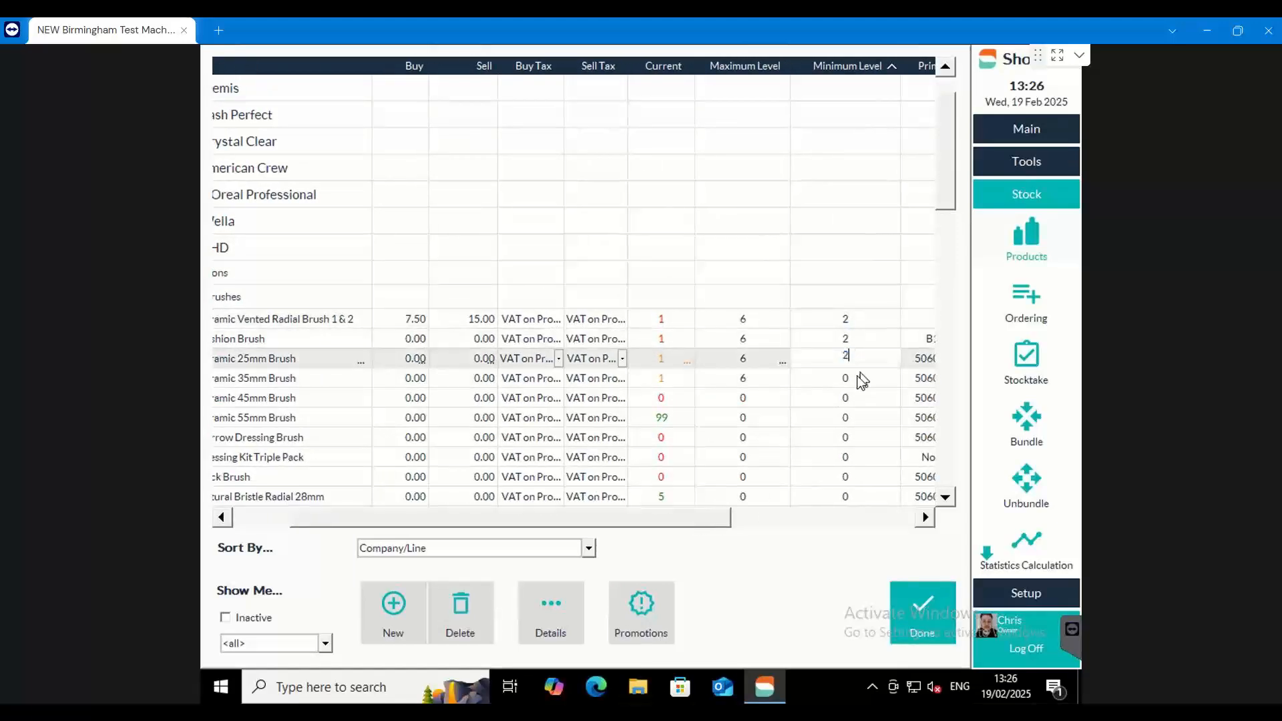
text(2)
click(860, 376)
text(2)
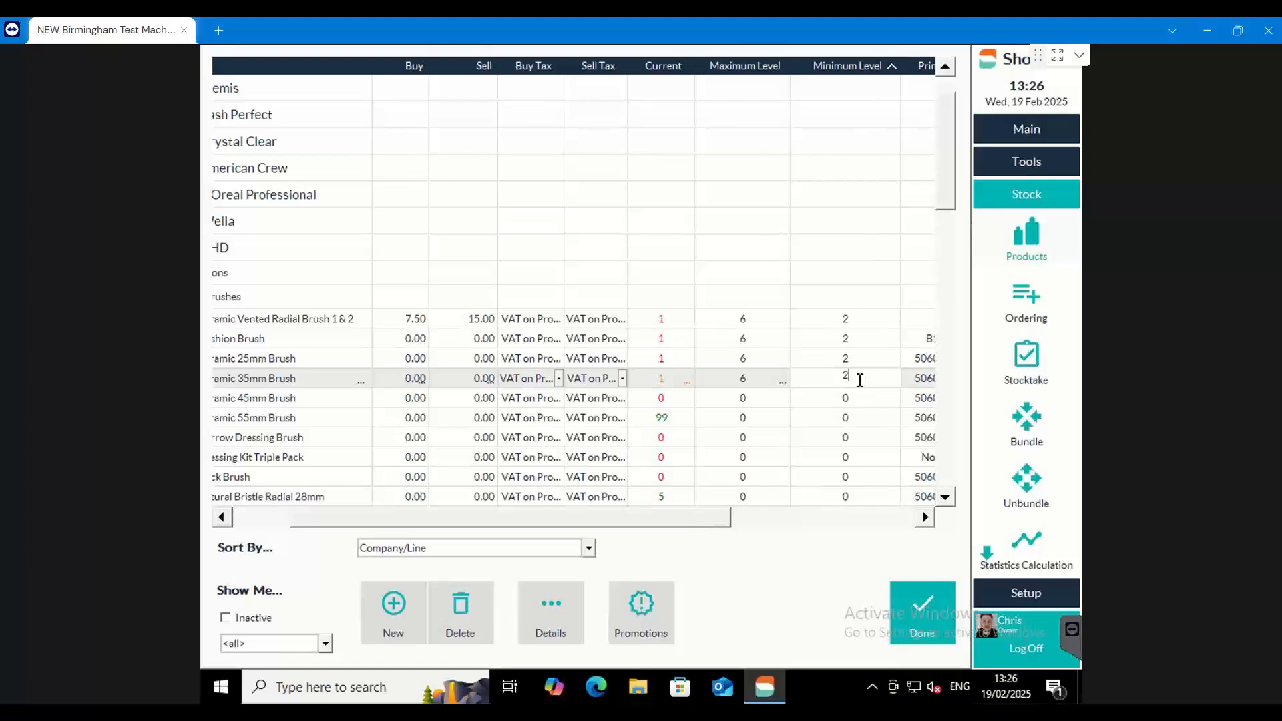
Set the Ceramic Vented Radial Brush's minimum level to 1 and its current stock to 0
click(847, 317)
click(854, 335)
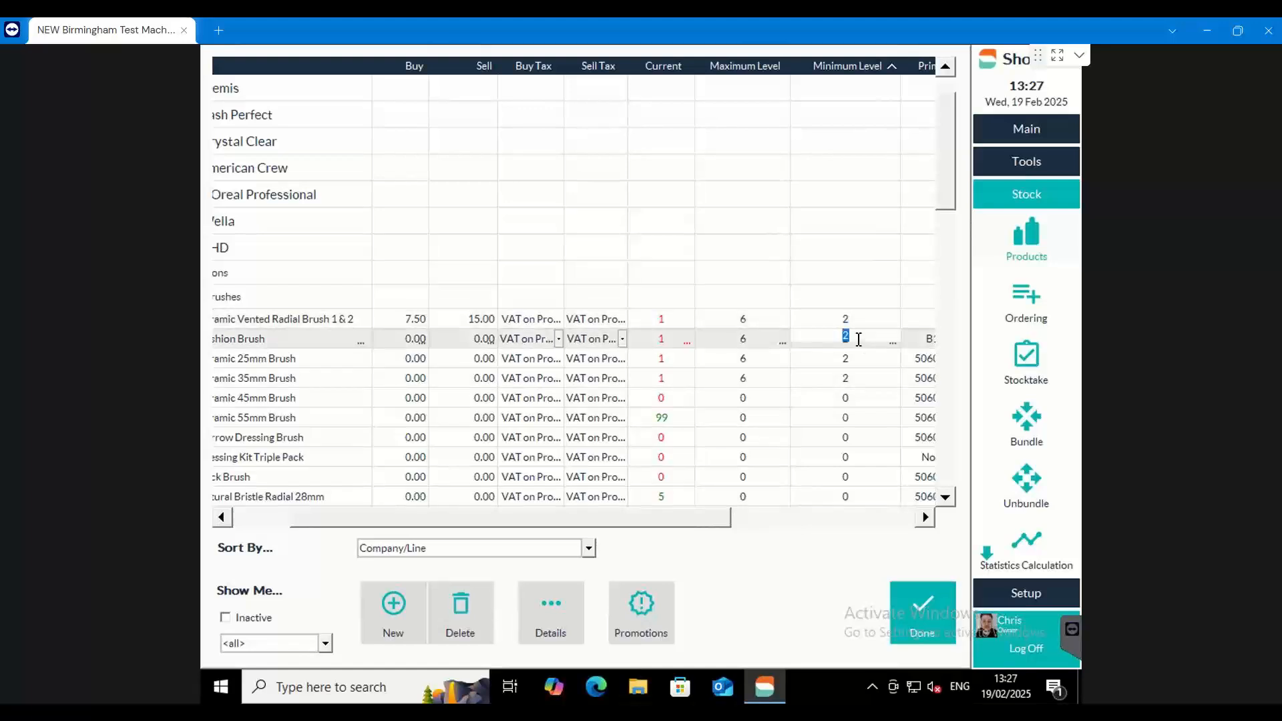
click(853, 325)
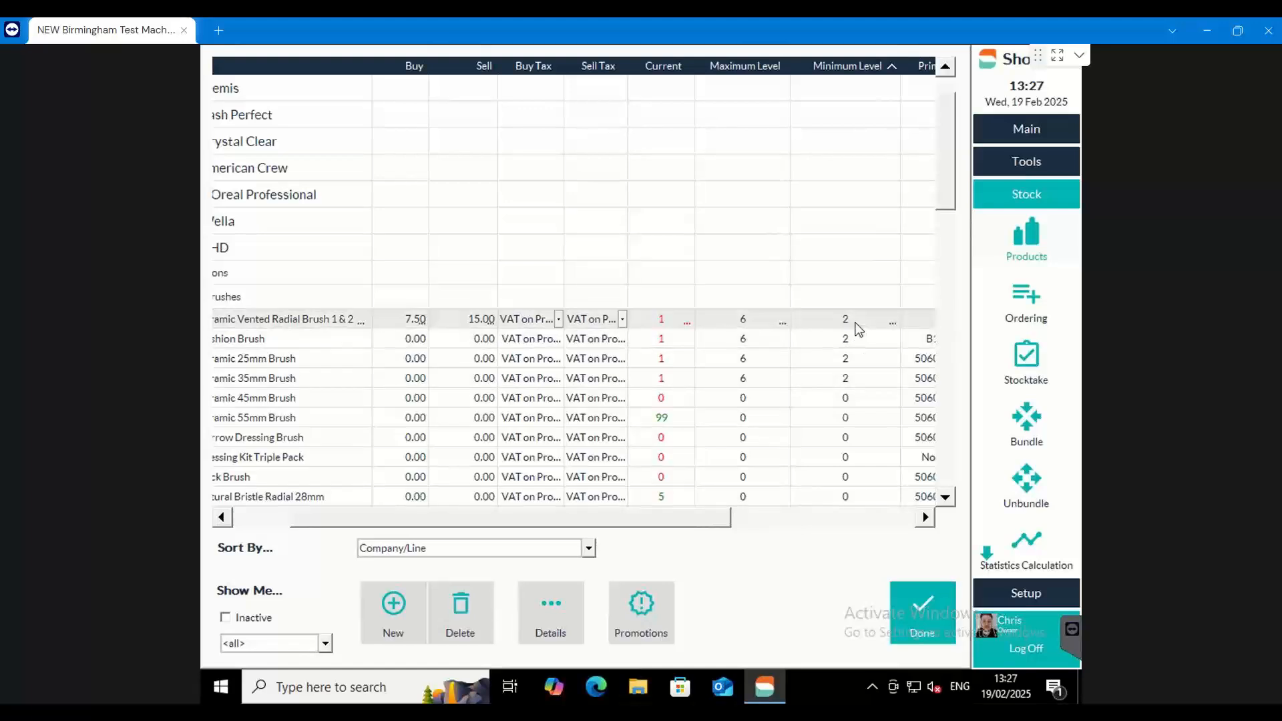
text(1)
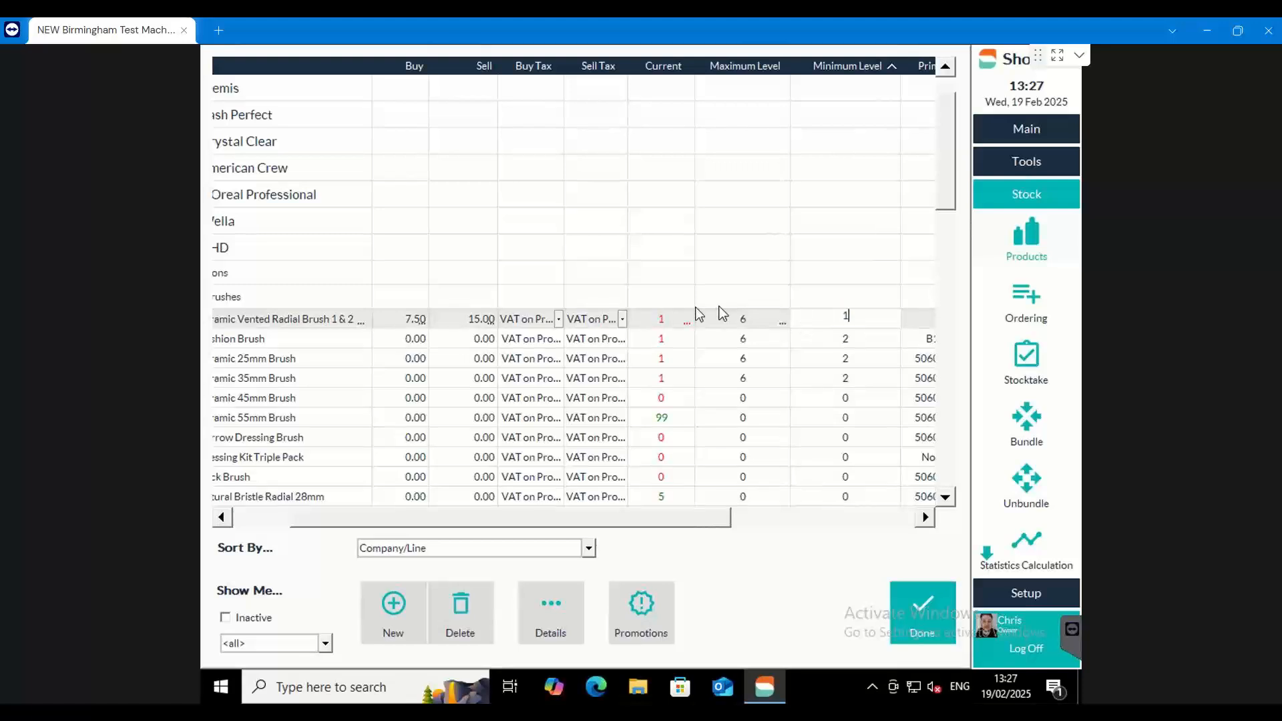
click(663, 319)
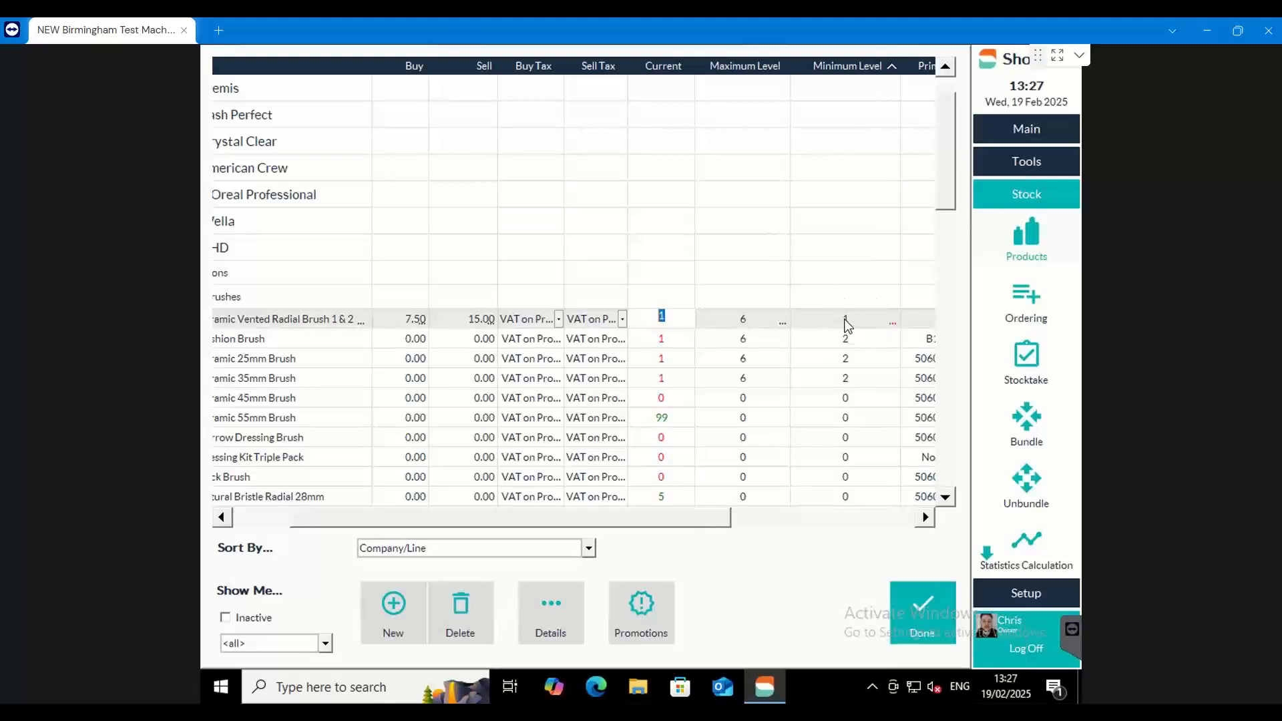
click(669, 315)
drag(666, 315, 656, 319)
text(0)
double_click(661, 314)
Return the Ceramic Vented Radial Brush's minimum level to 2 and its current stock to 1
double_click(847, 317)
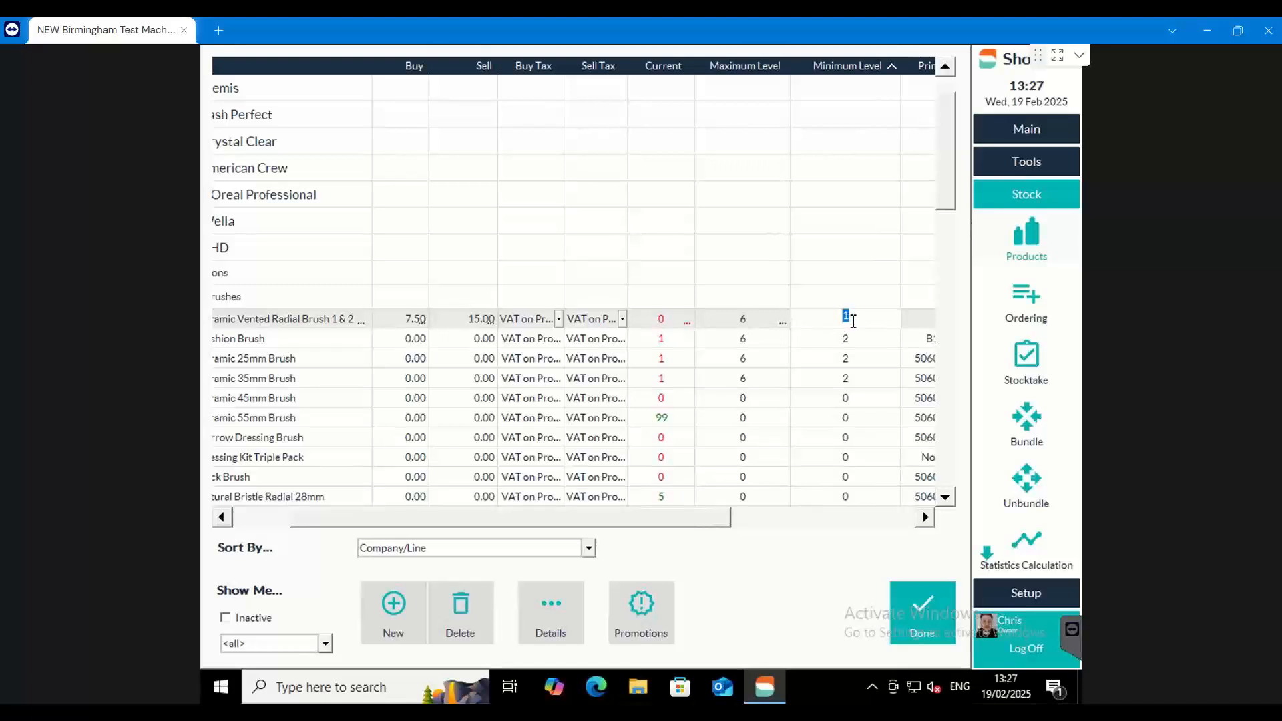
text(2)
double_click(663, 318)
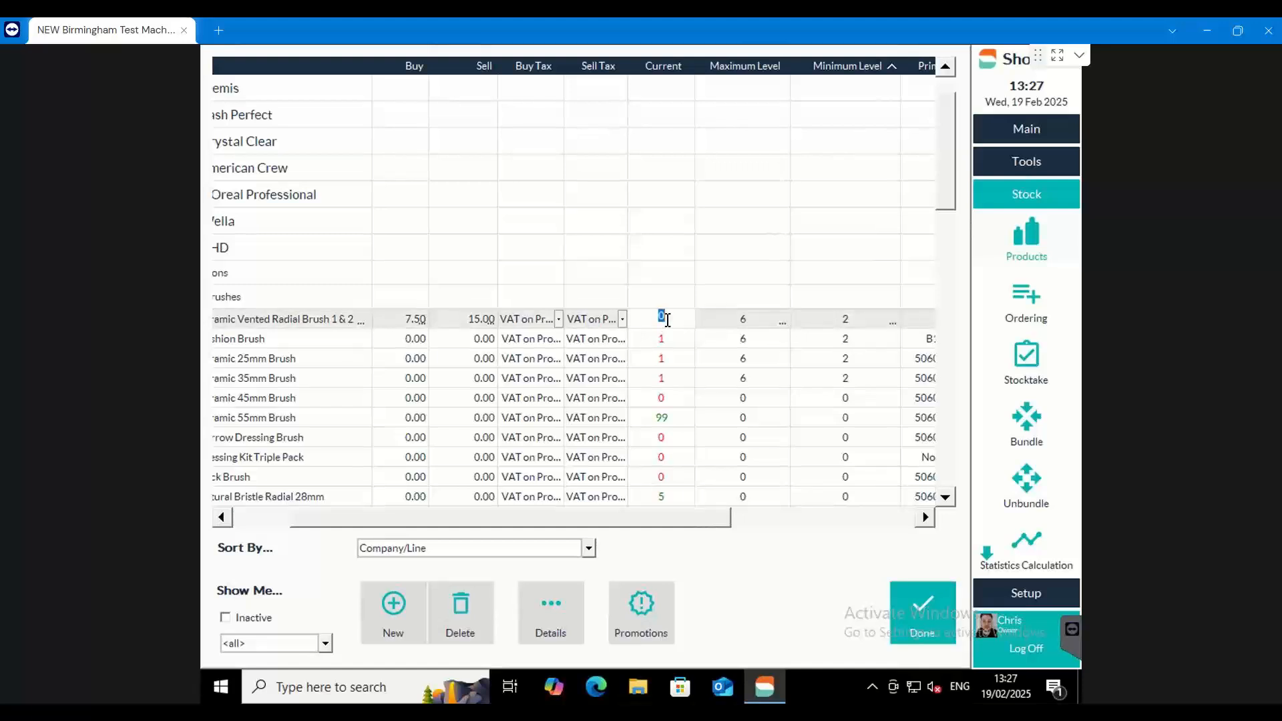
text(1)
Set the current stock to 5 for the Cushion Brush and 18 for the Ceramic 25mm Brush
click(668, 339)
text(5)
click(678, 361)
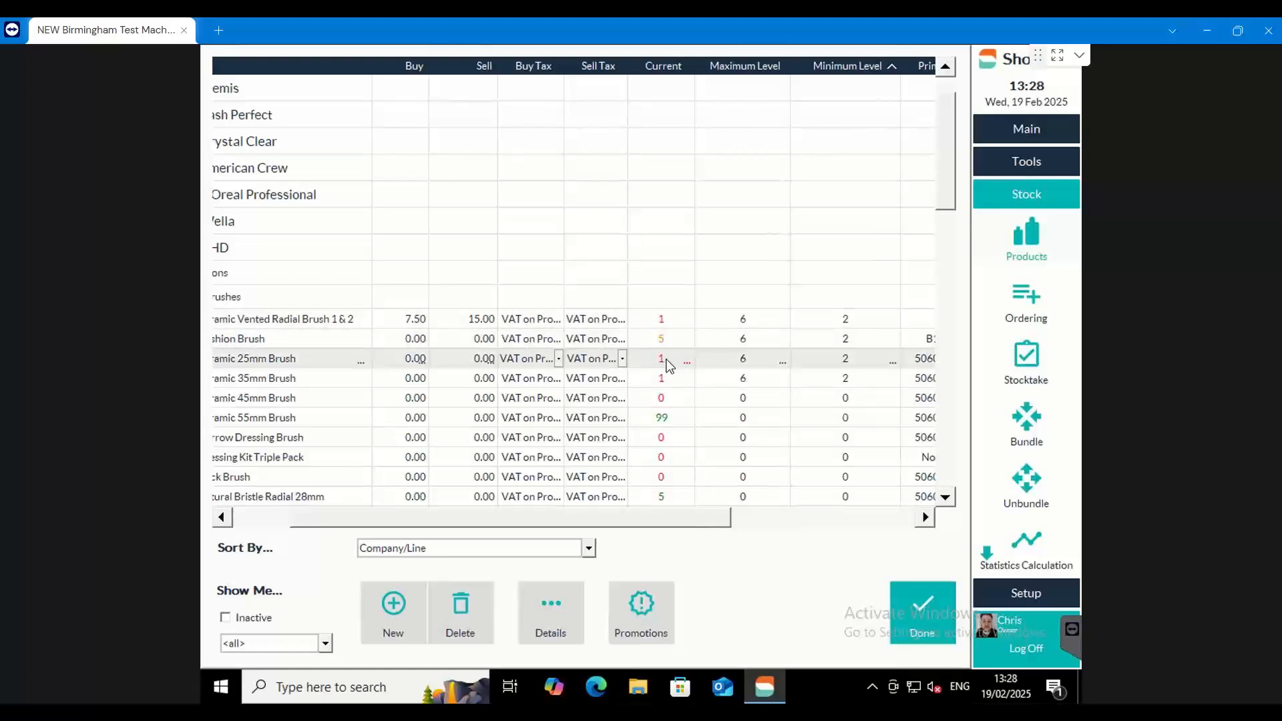
text(18)
click(682, 382)
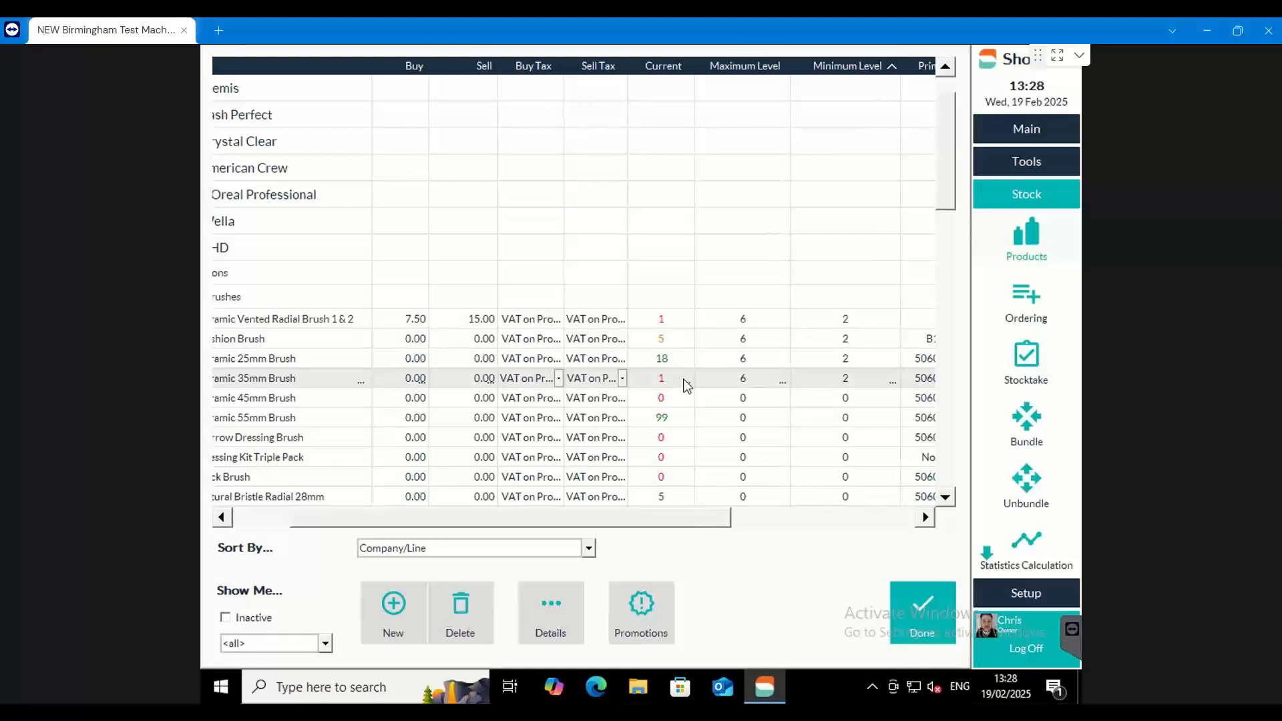
Review the GHD brushes' current stock beside their names and collapse the GHD company
drag(548, 519, 392, 372)
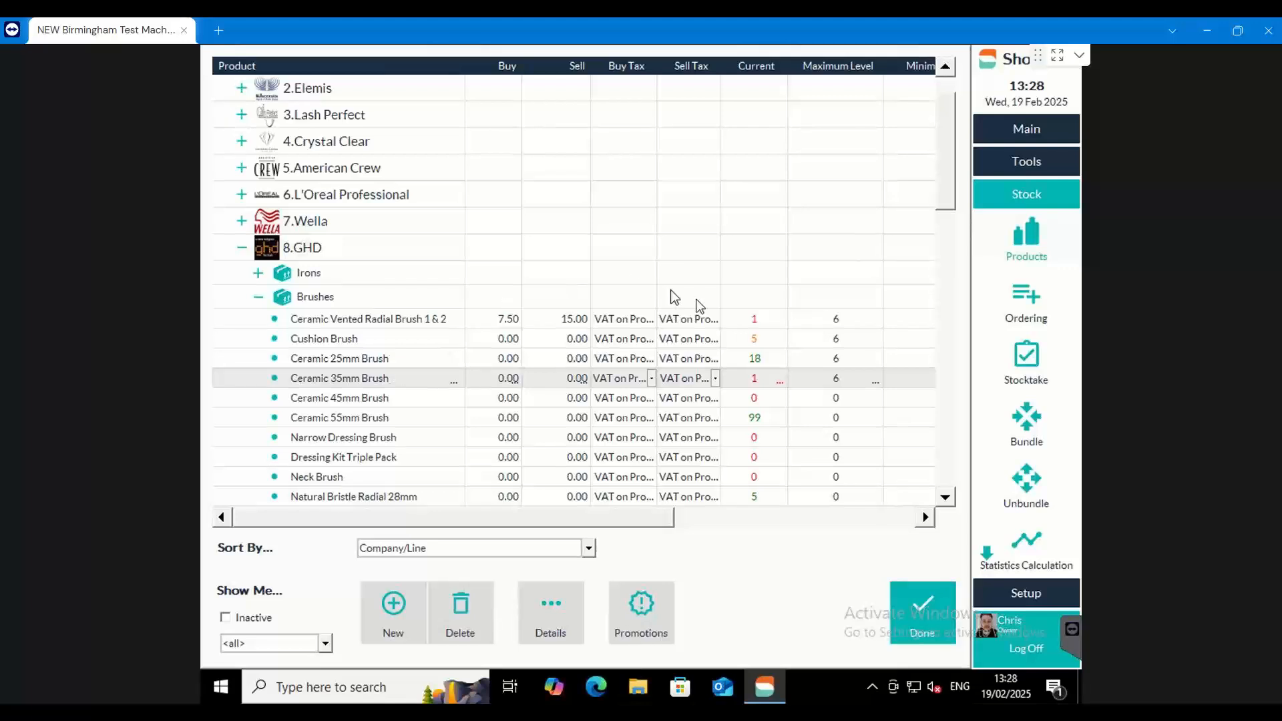
click(753, 322)
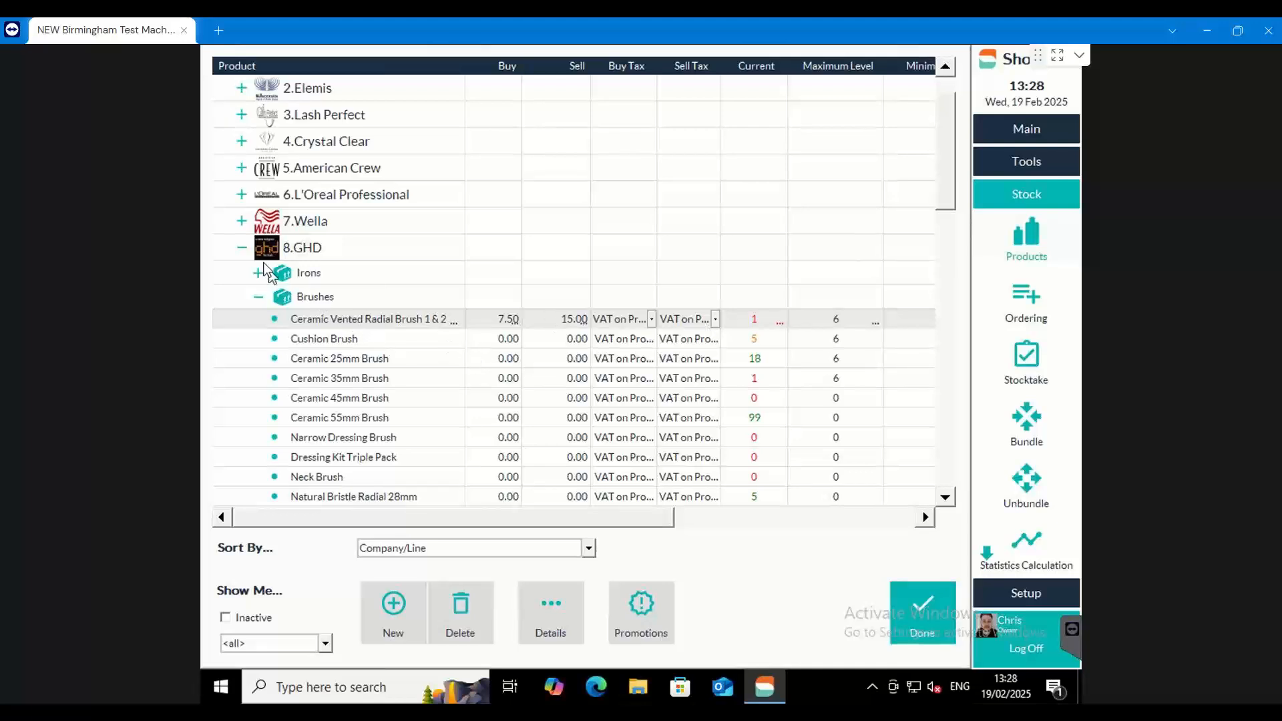
click(243, 249)
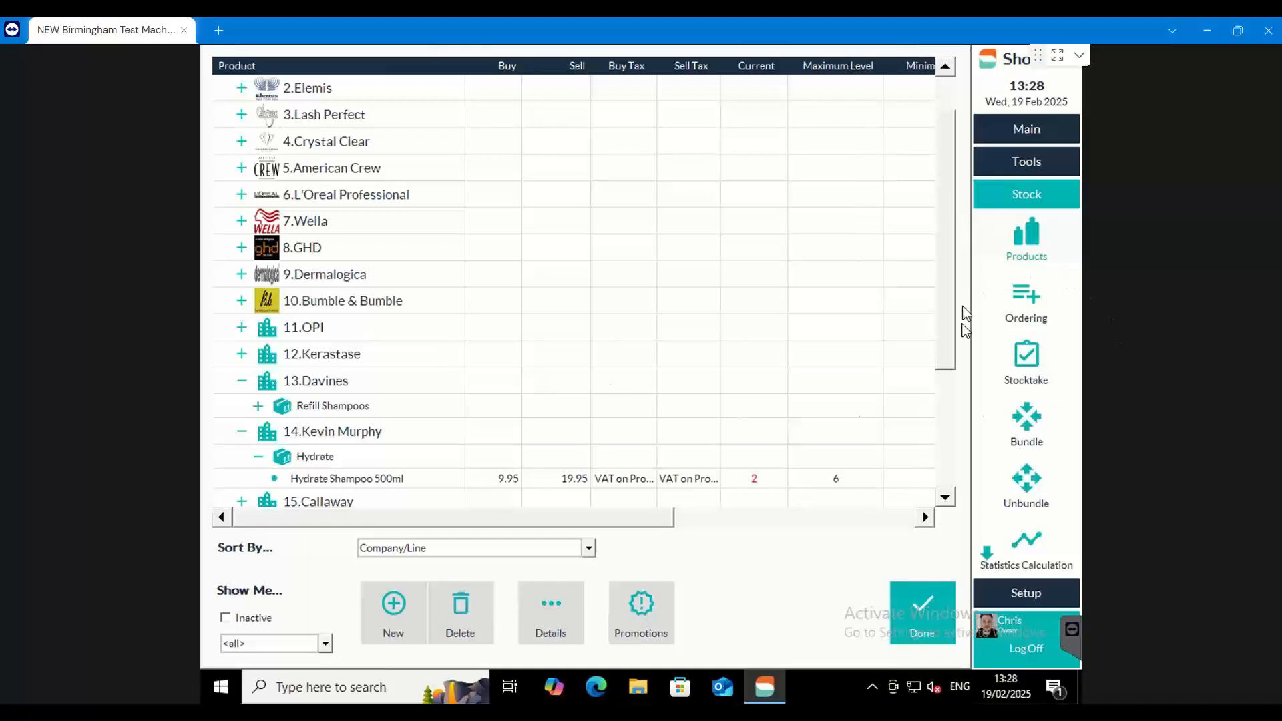
Create a new stocktake with the description GHD and proceed to its product entries
click(1034, 368)
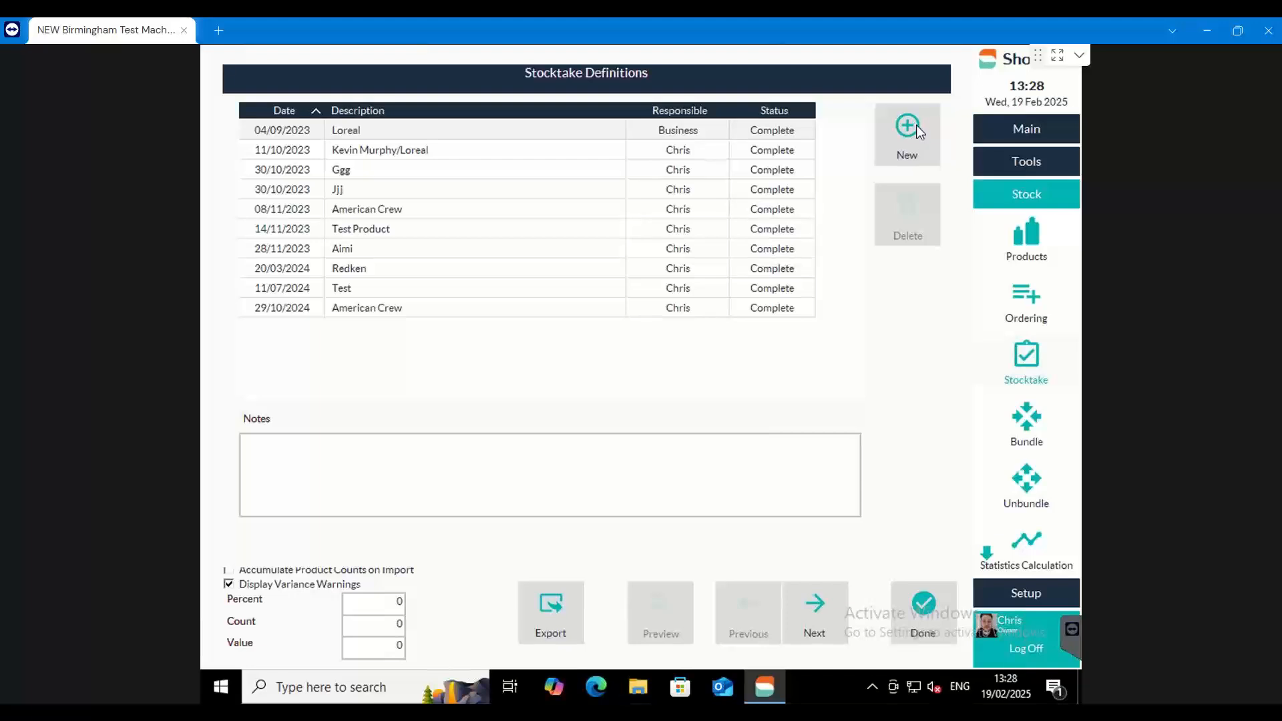
click(898, 148)
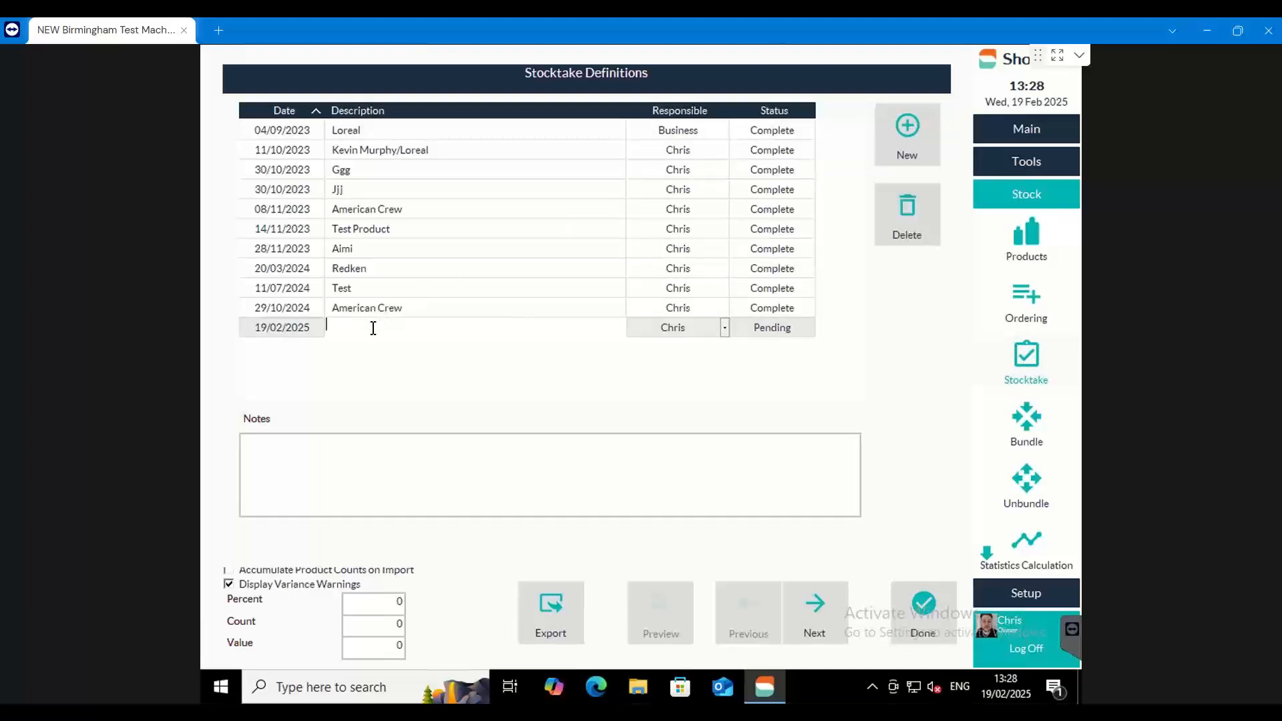
text(GHD)
click(814, 603)
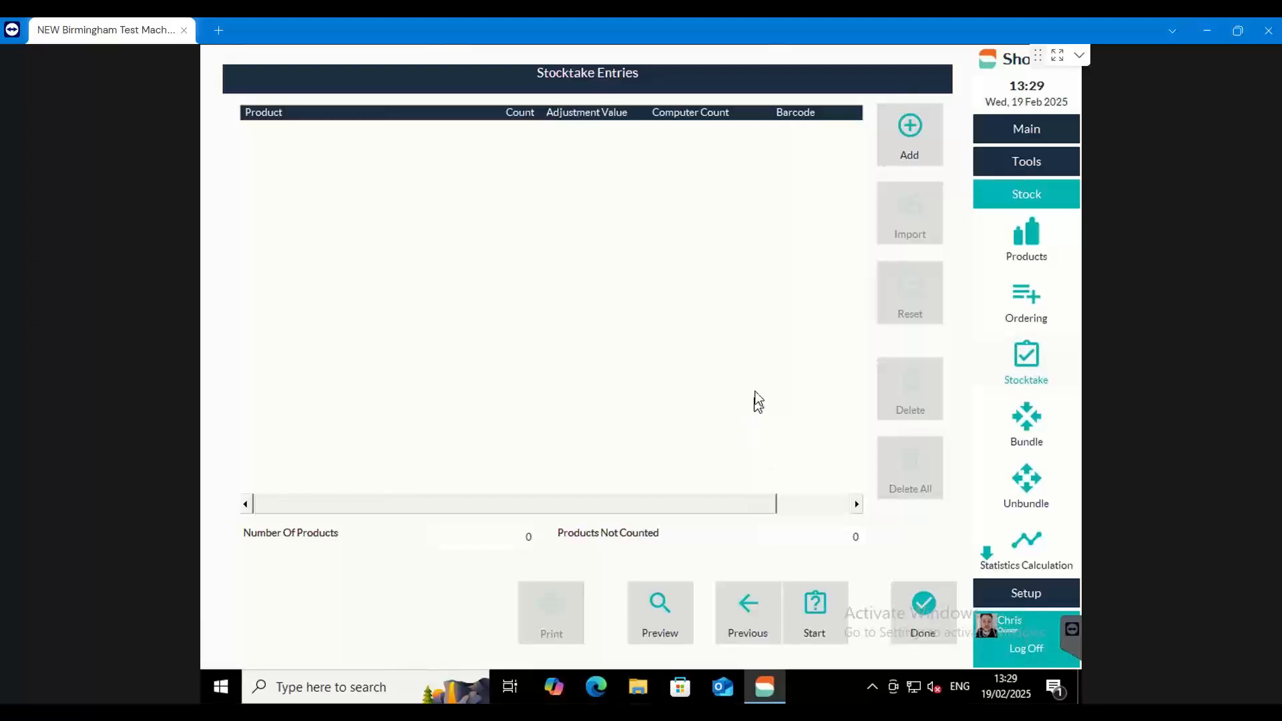
Open the product selection for the stocktake and expand the GHD company's Irons line
click(927, 143)
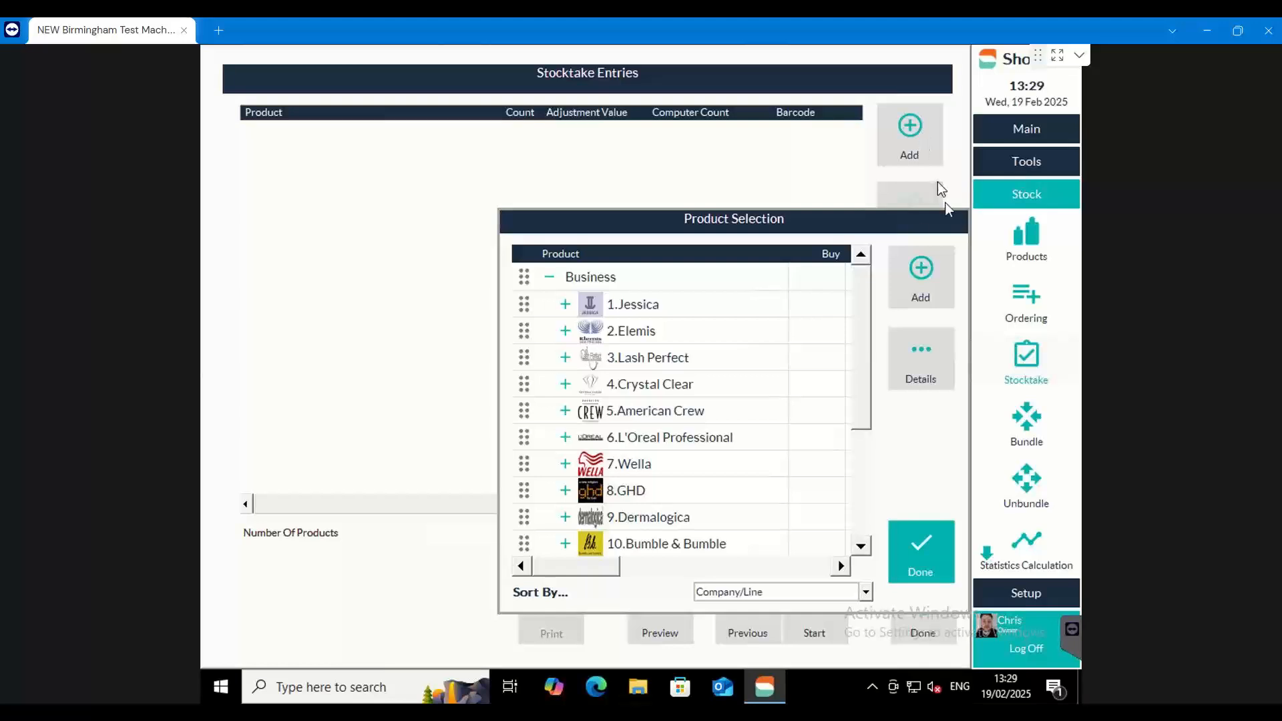
drag(867, 281, 812, 338)
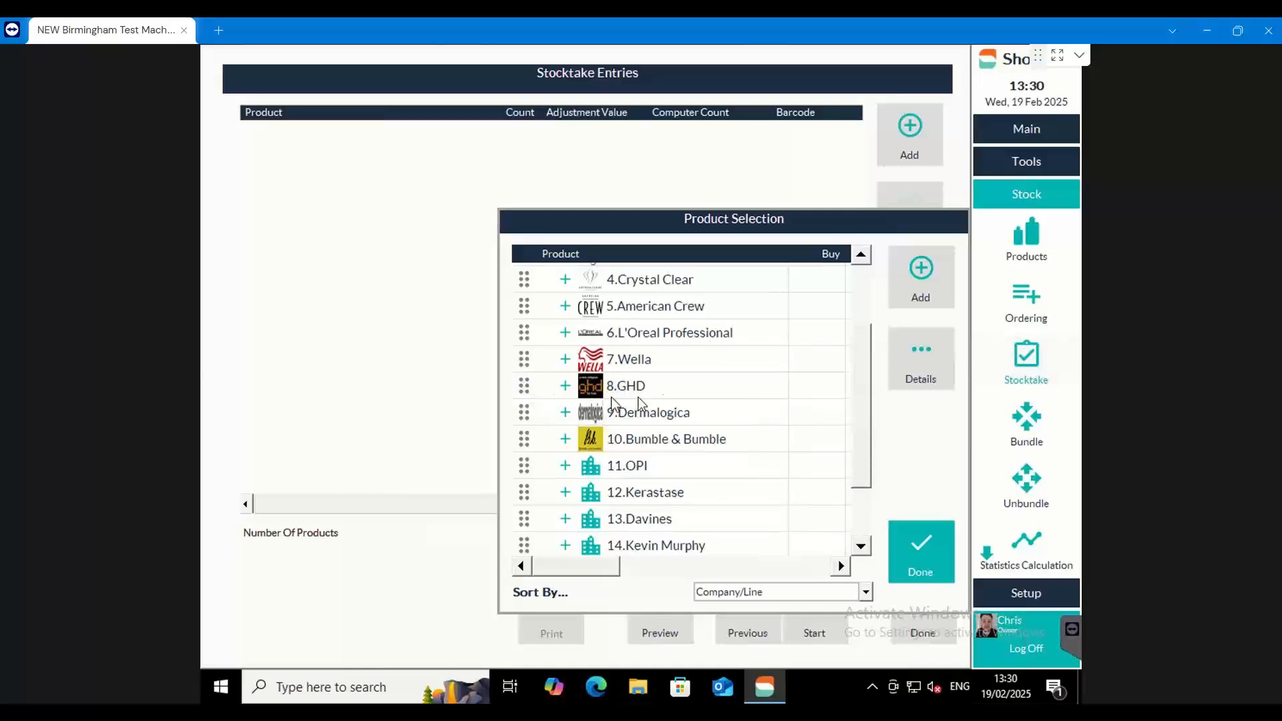
click(565, 385)
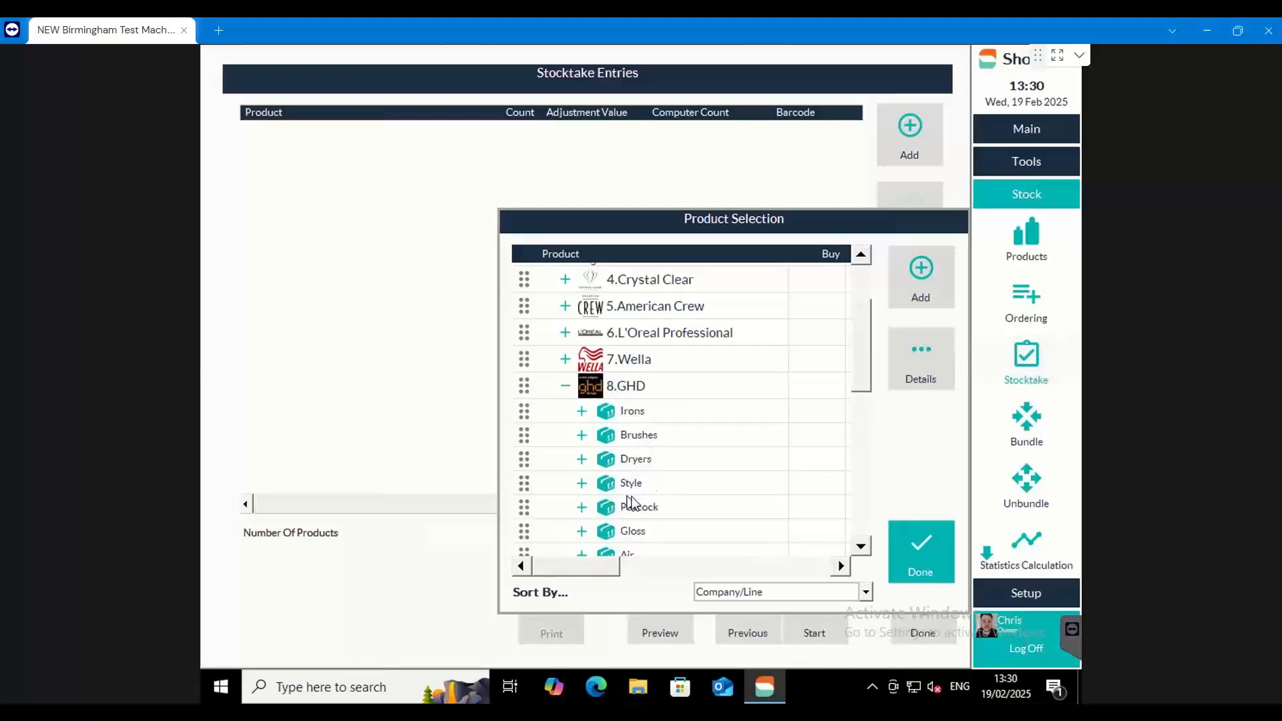
click(583, 411)
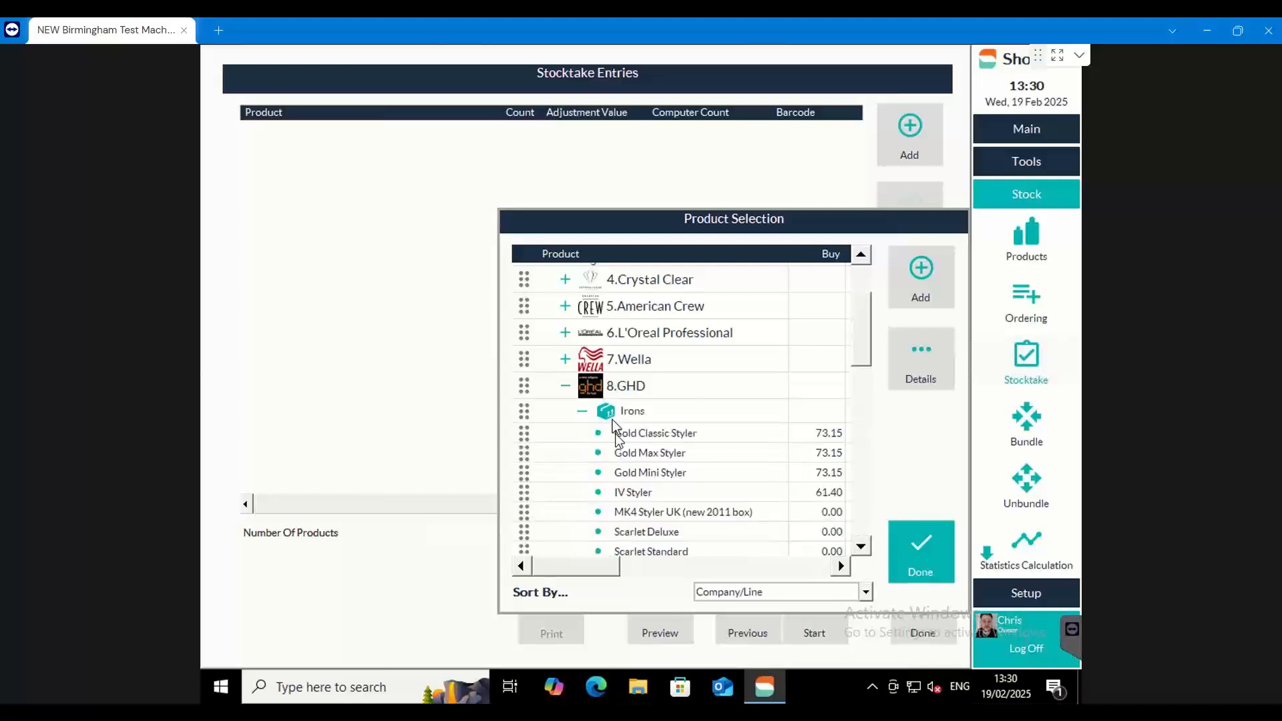
click(582, 411)
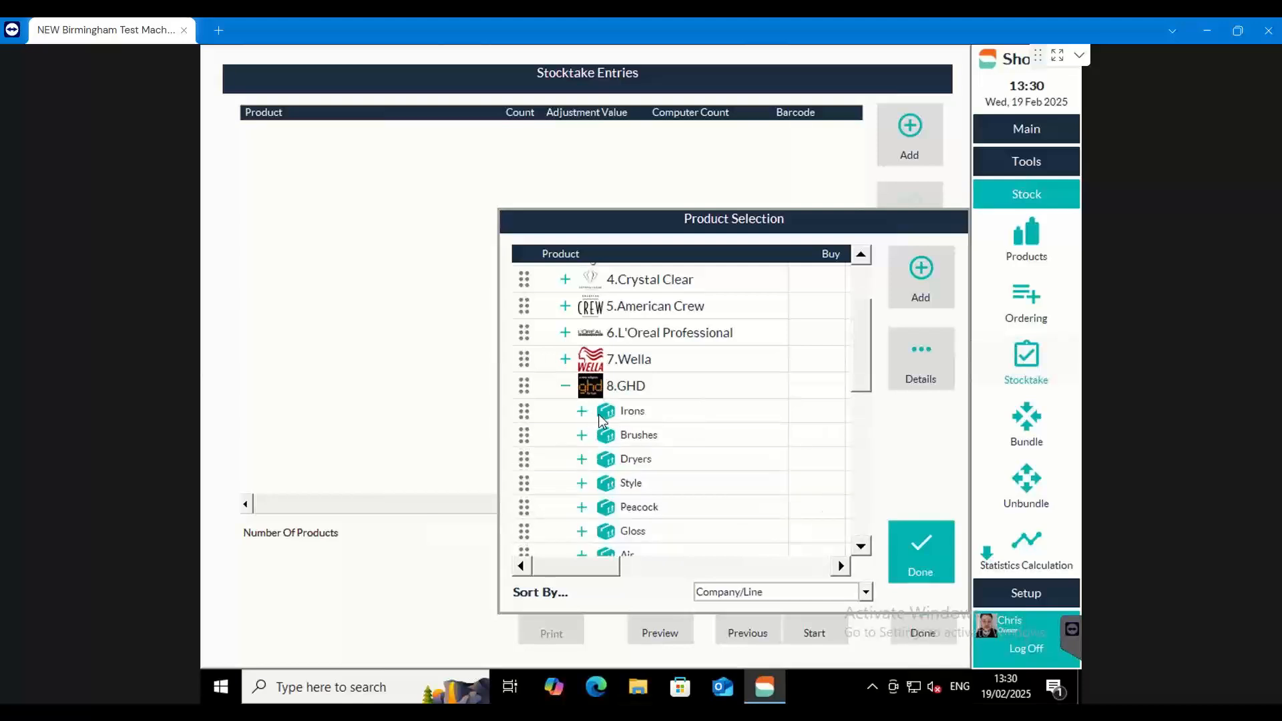
click(526, 391)
click(530, 419)
click(582, 412)
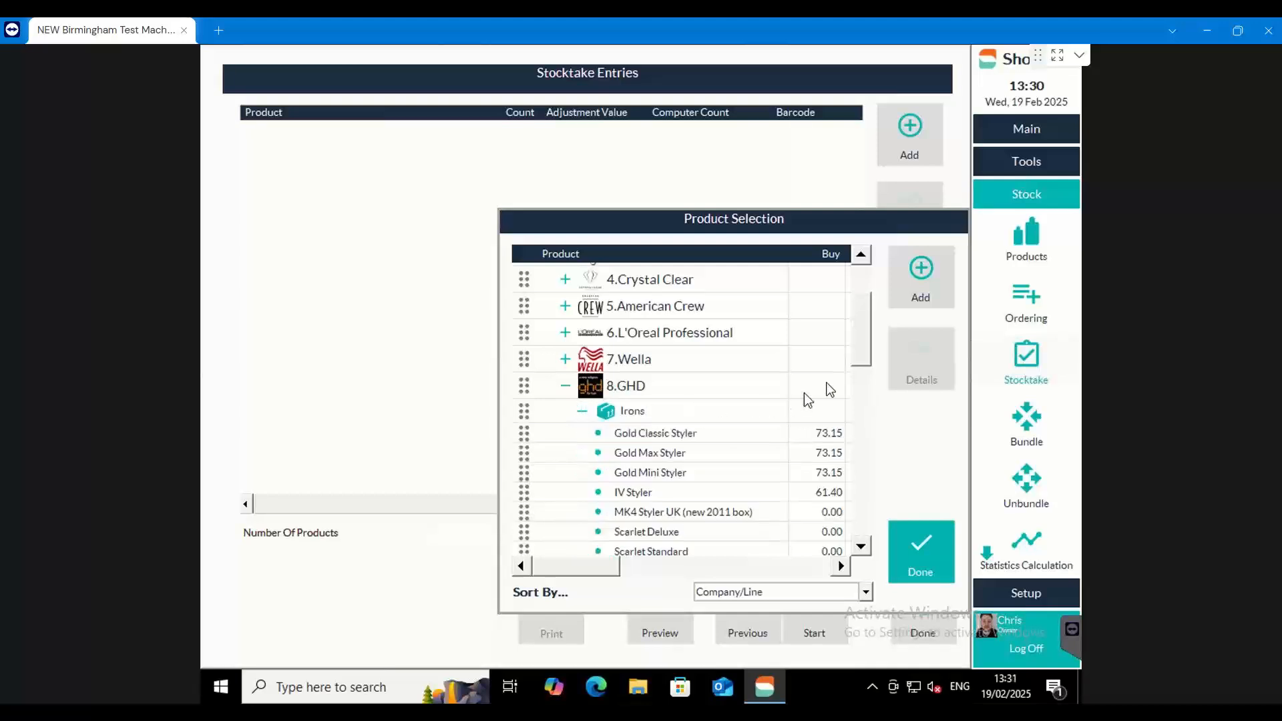
Add the GHD irons from Gold Classic Styler through 2012 Gold Series Classic Styler to the stocktake and finish the product selection
scroll(821, 351, down, 3)
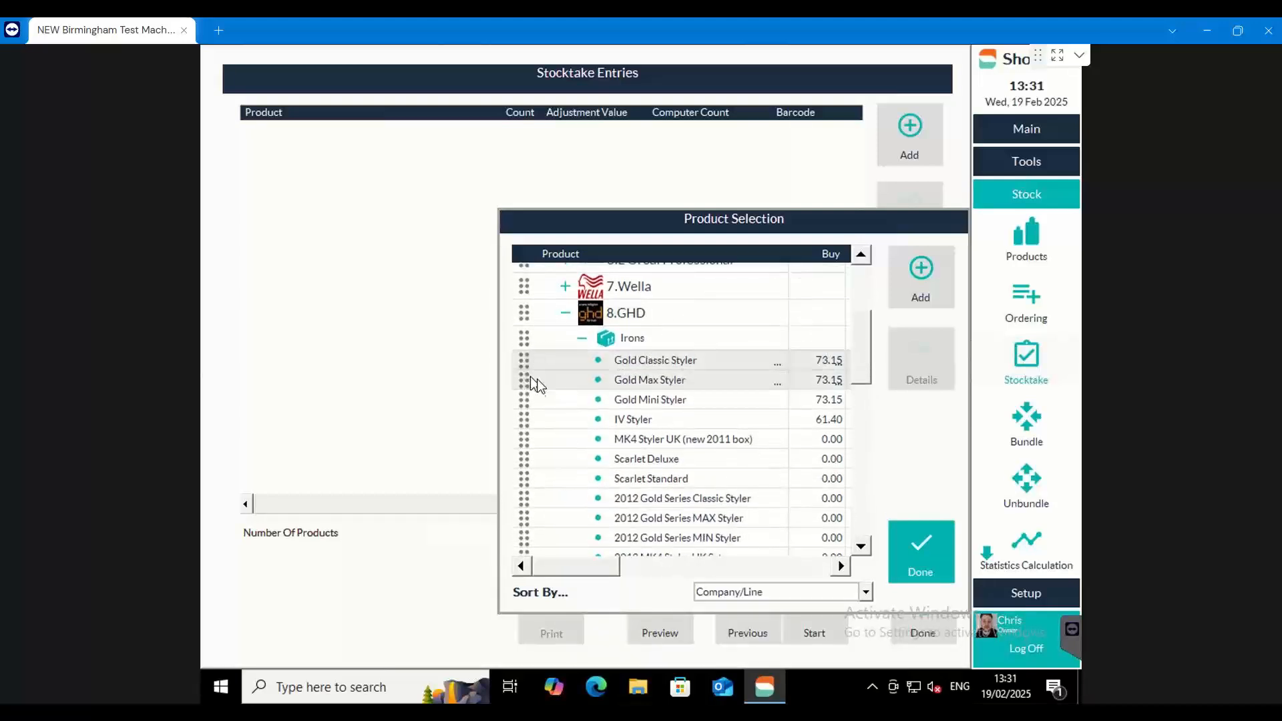
click(527, 397)
click(527, 417)
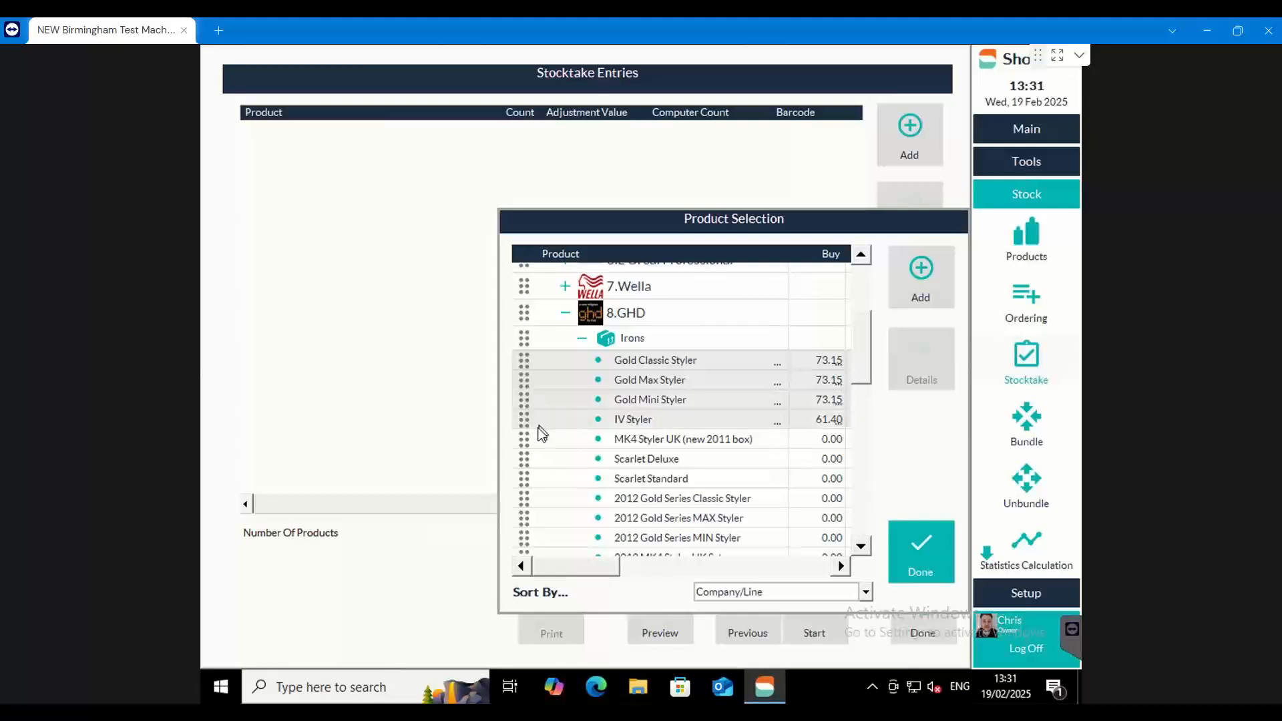
click(541, 438)
click(530, 456)
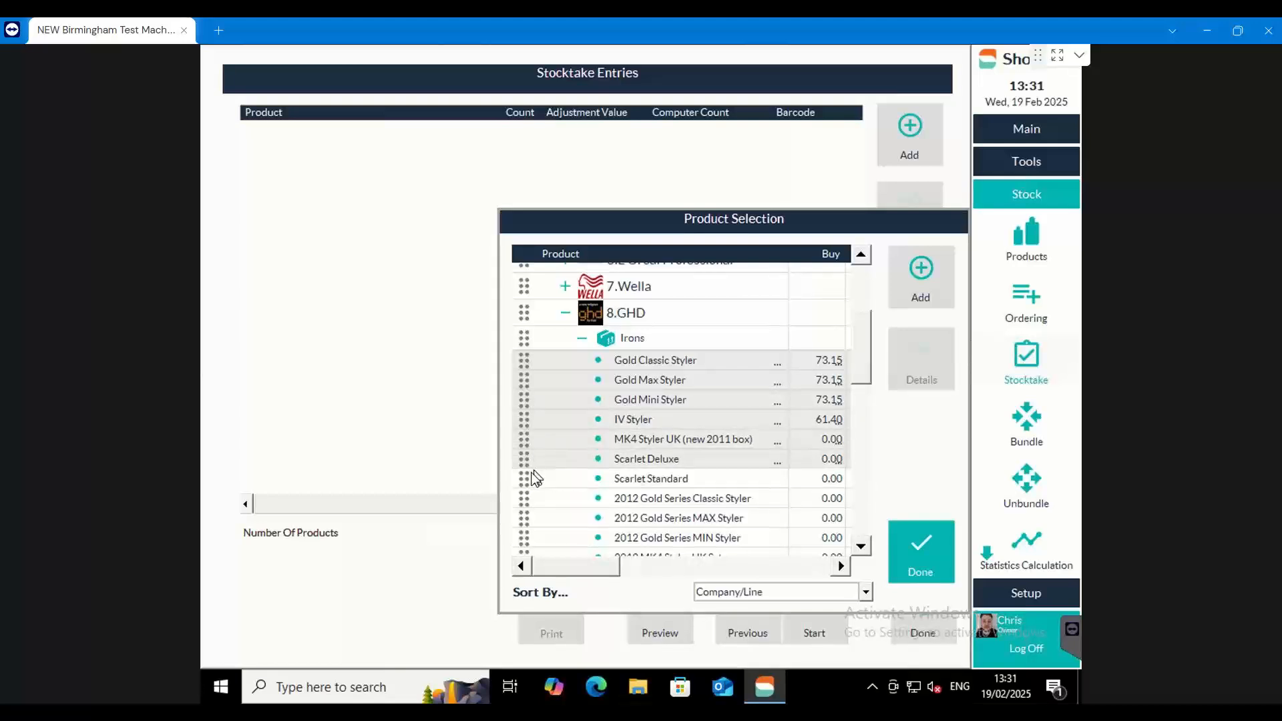
click(534, 478)
click(538, 498)
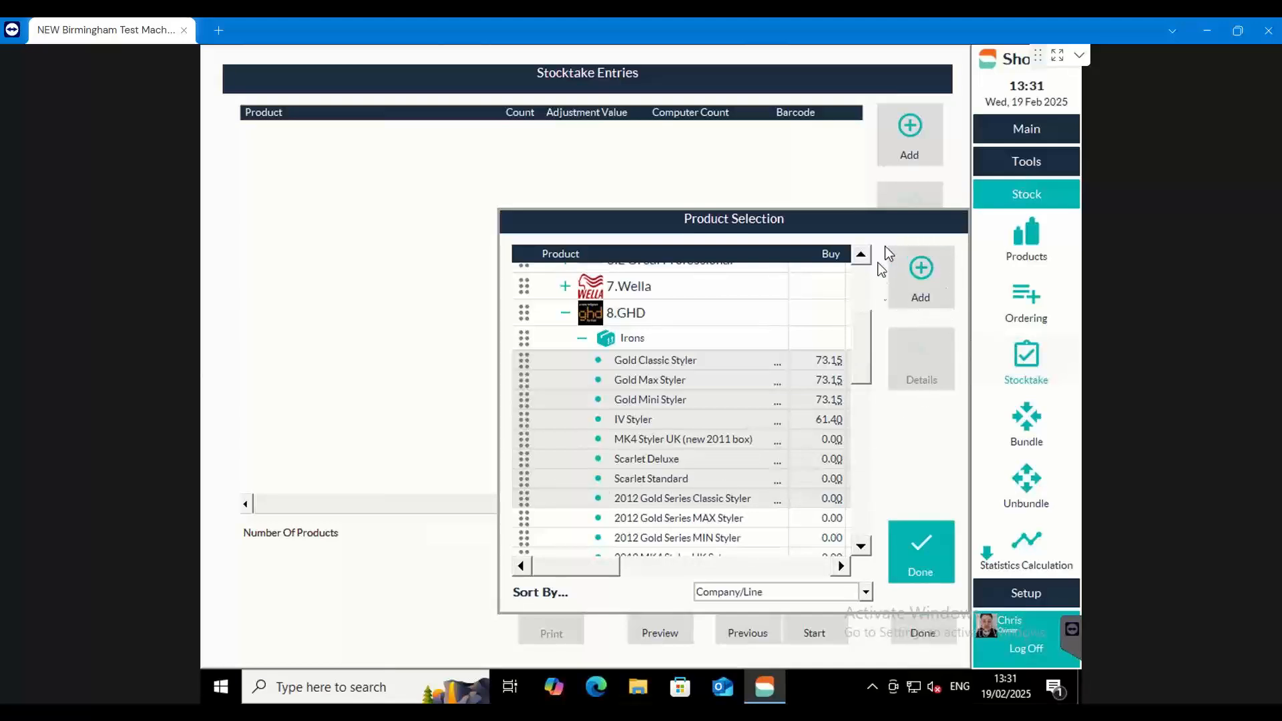
click(920, 280)
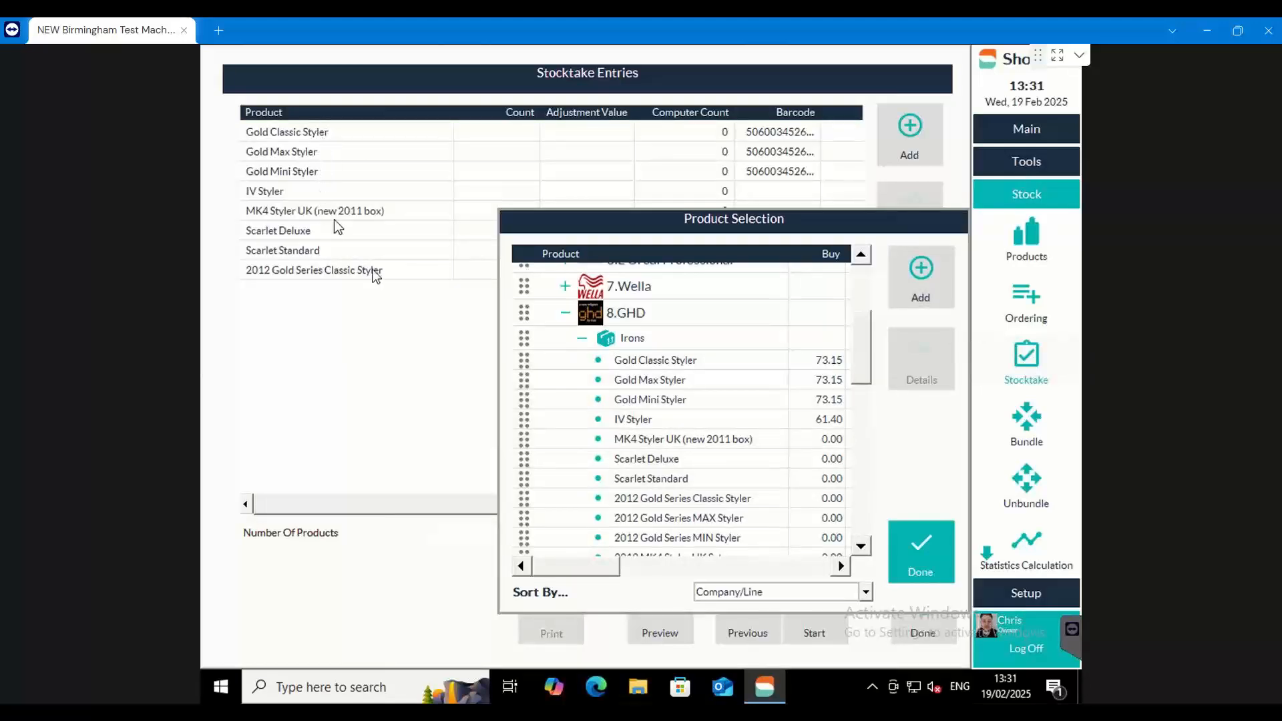
click(921, 534)
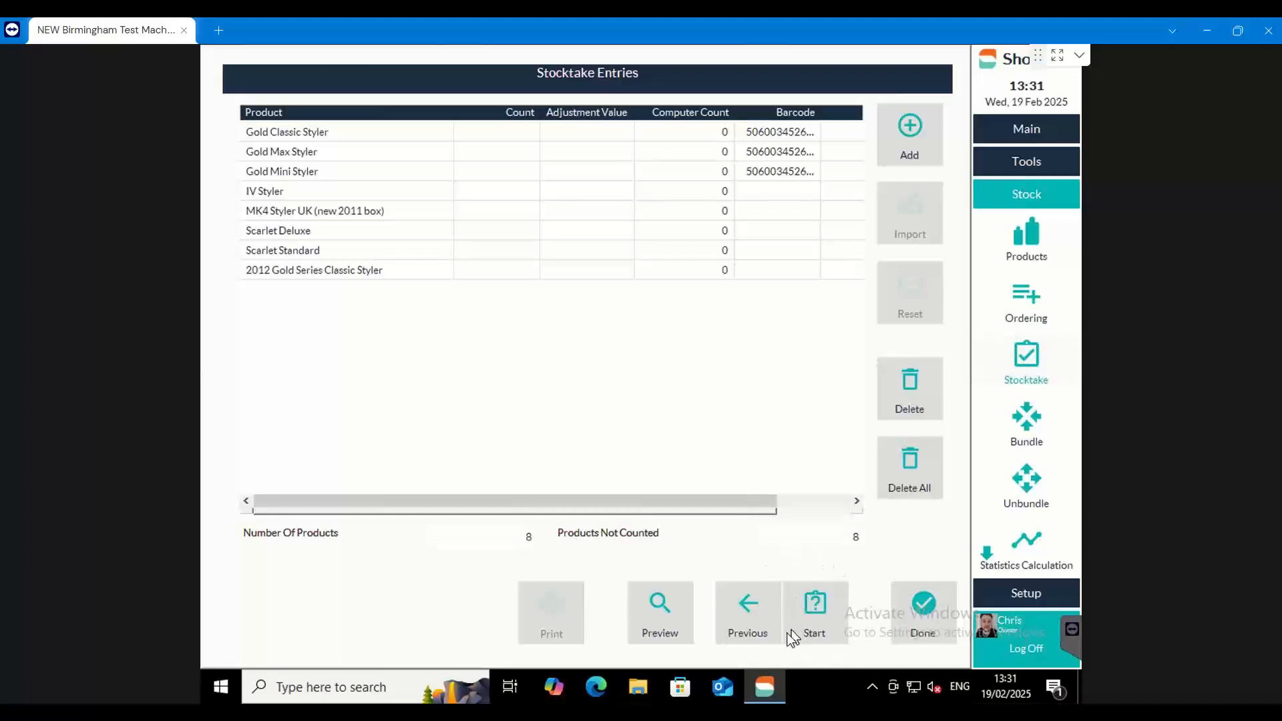
Activate the stocktake and set its reports to print only the Stocktake Form, with Shortcuts current levels included
click(826, 605)
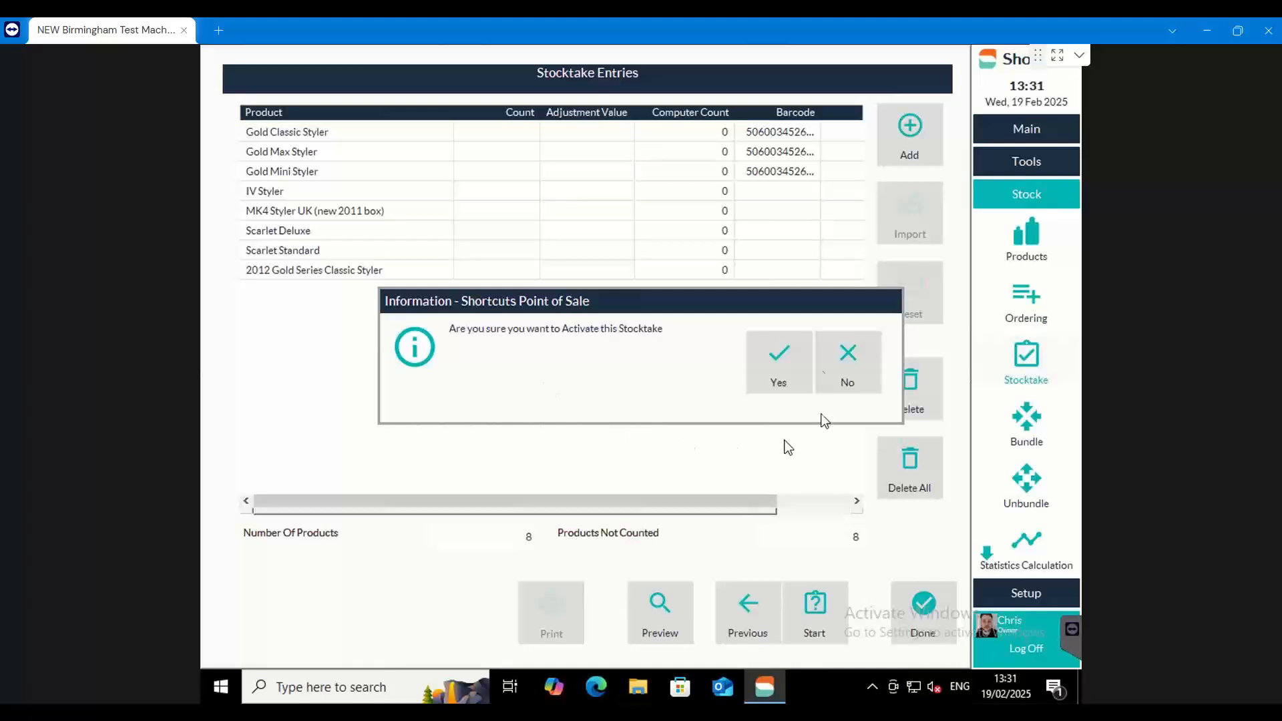
click(776, 362)
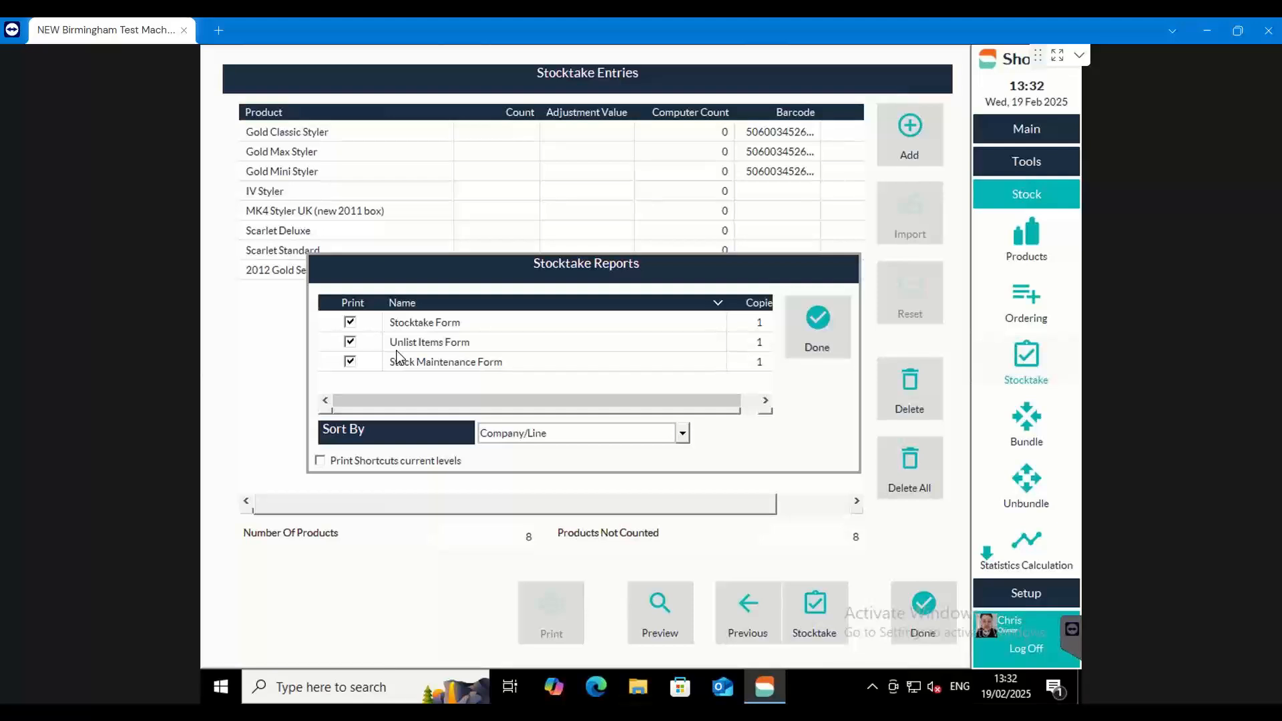
click(350, 342)
click(351, 364)
click(319, 461)
click(320, 461)
click(322, 461)
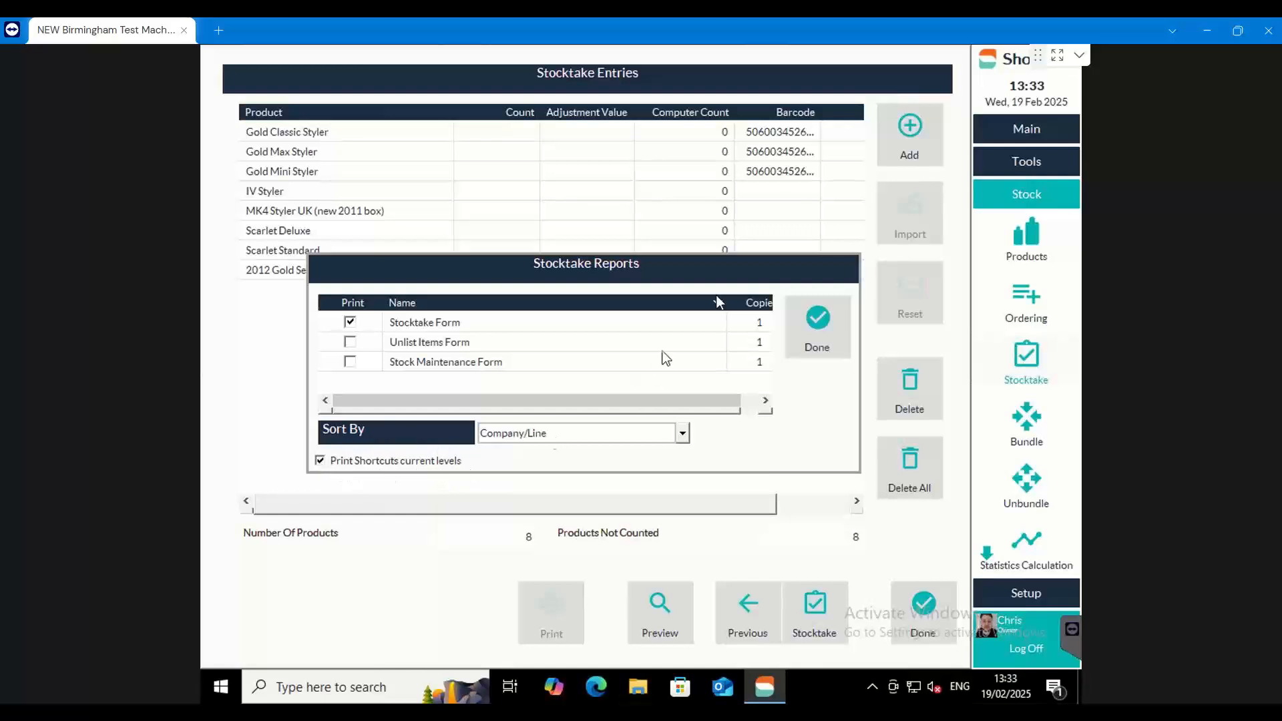
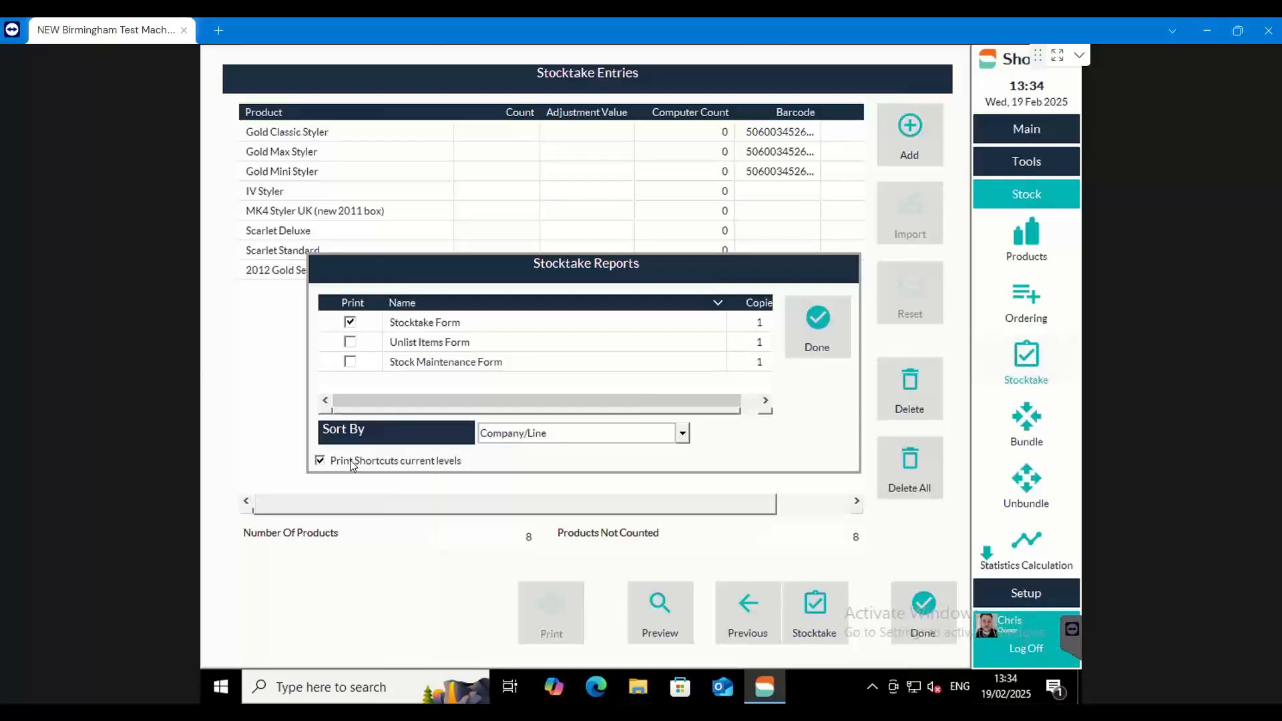
Deselect the Stocktake Form and the printing of Shortcuts current levels, and finish the stocktake report selection
click(321, 460)
click(349, 322)
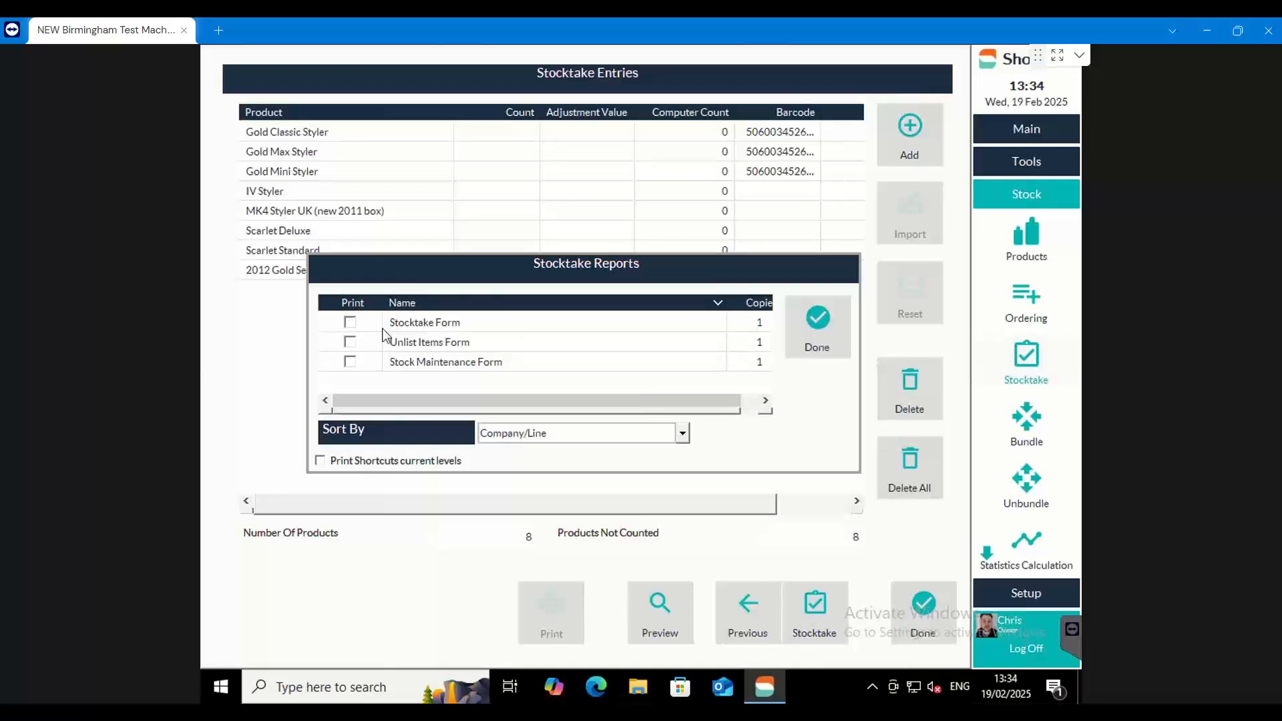
click(814, 323)
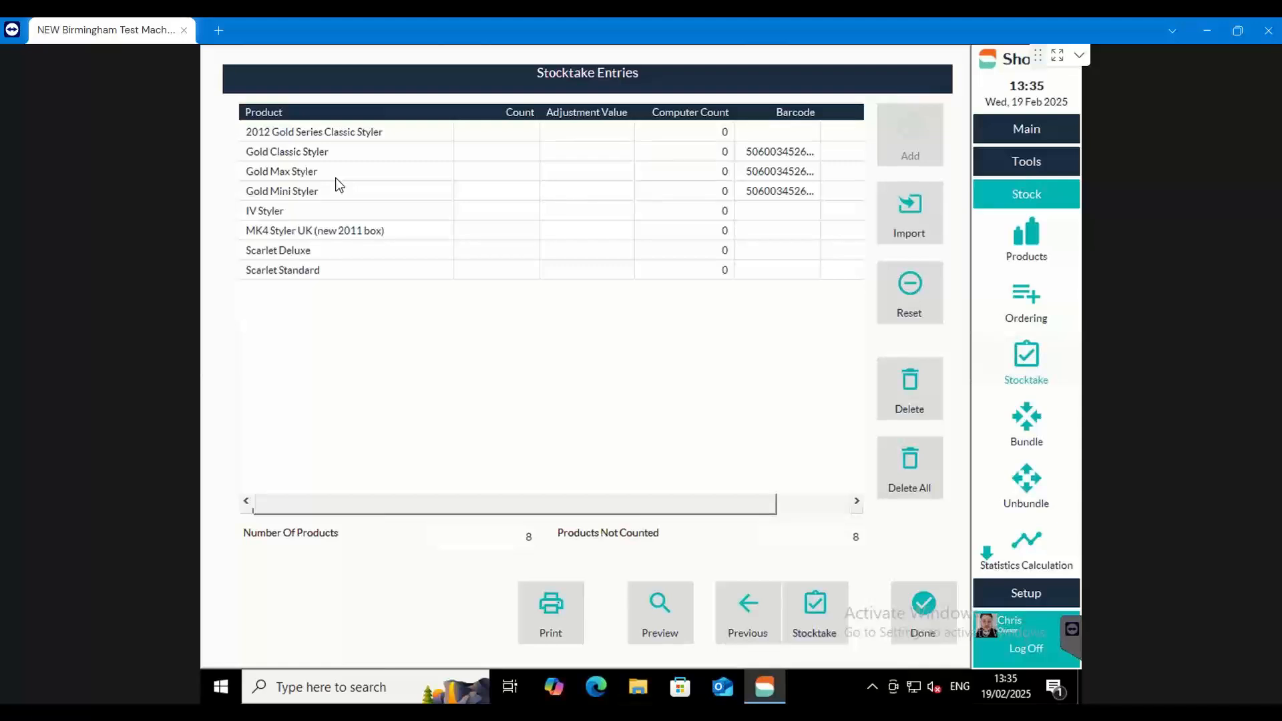
View today's page of the appointment book and return to the active stocktake
click(1018, 134)
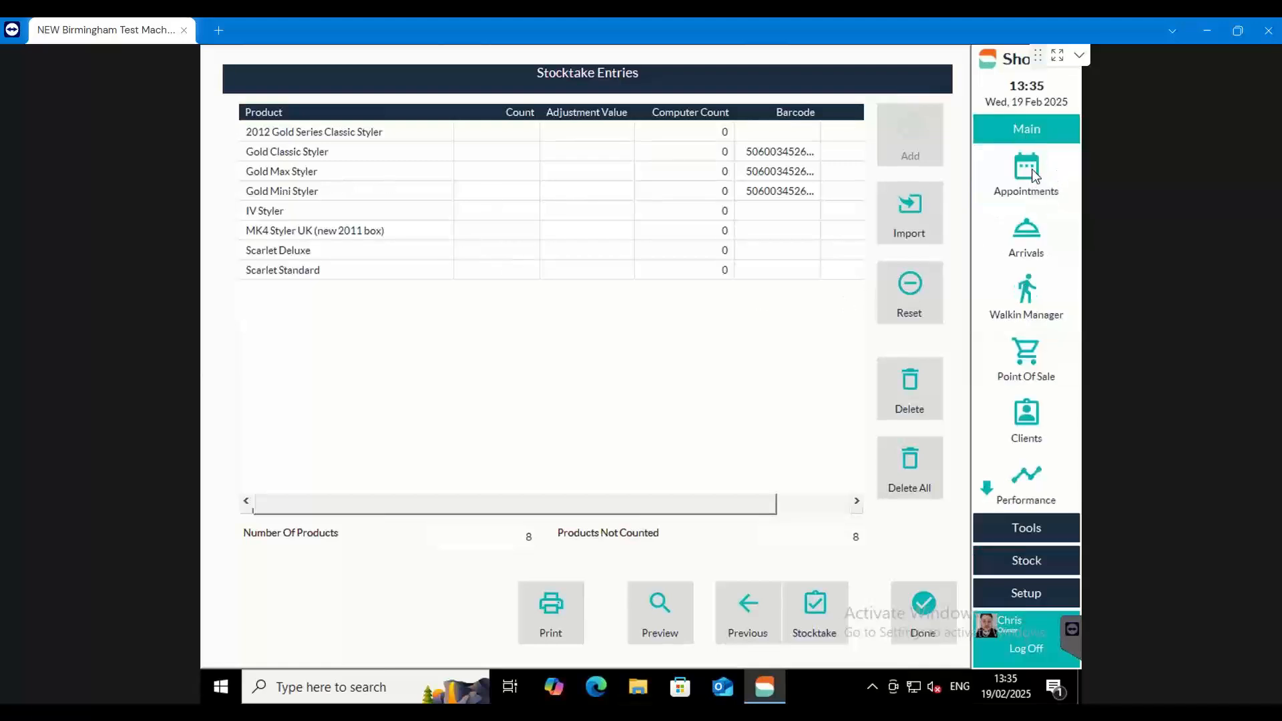
click(1034, 177)
click(614, 628)
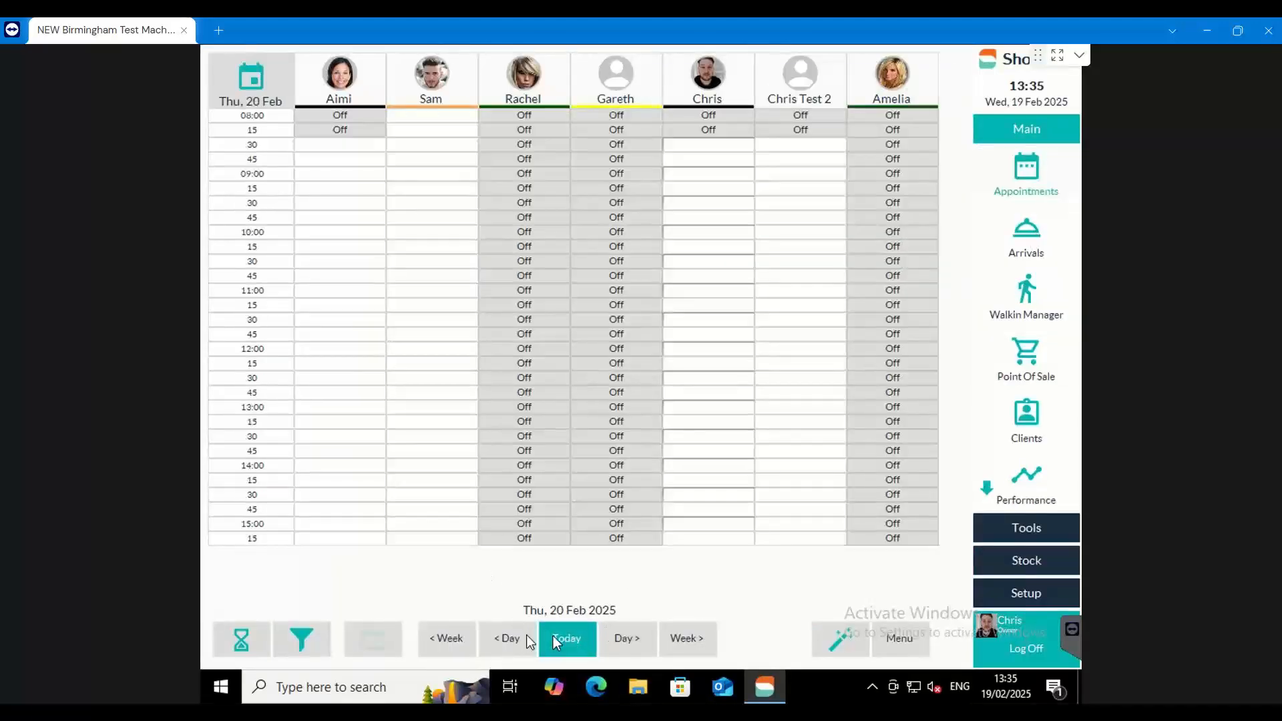
click(566, 639)
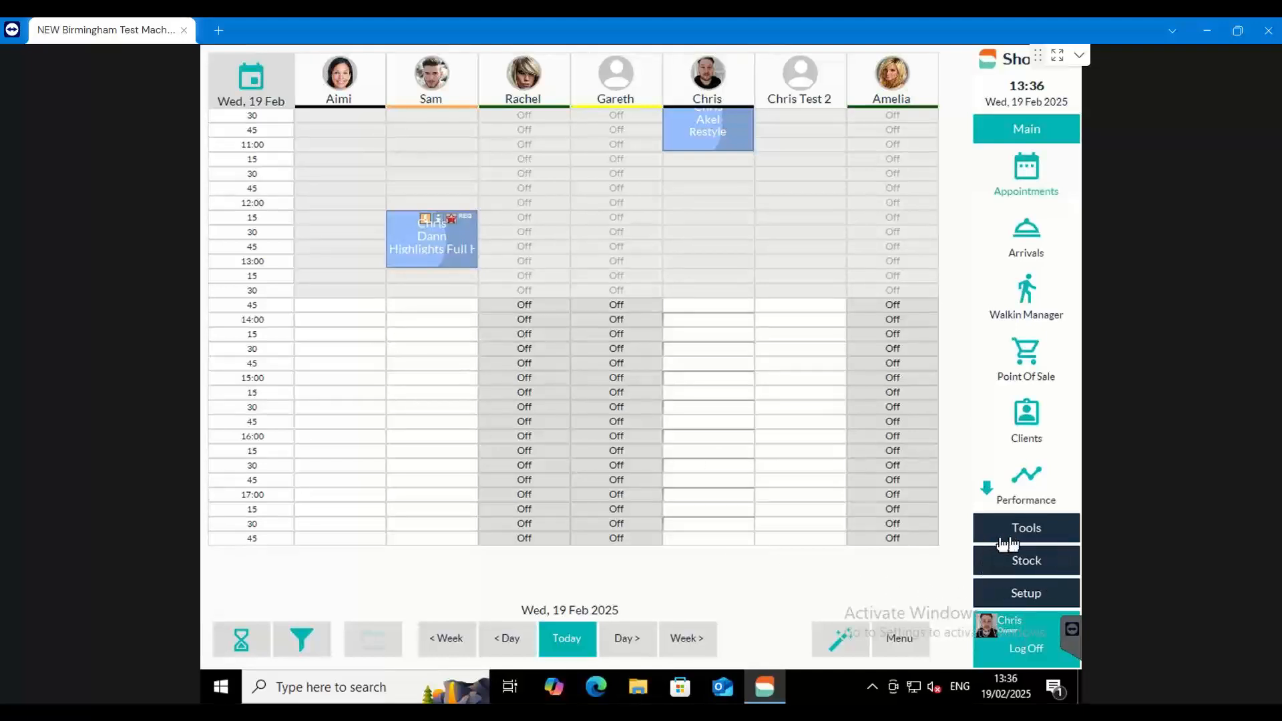
click(1022, 562)
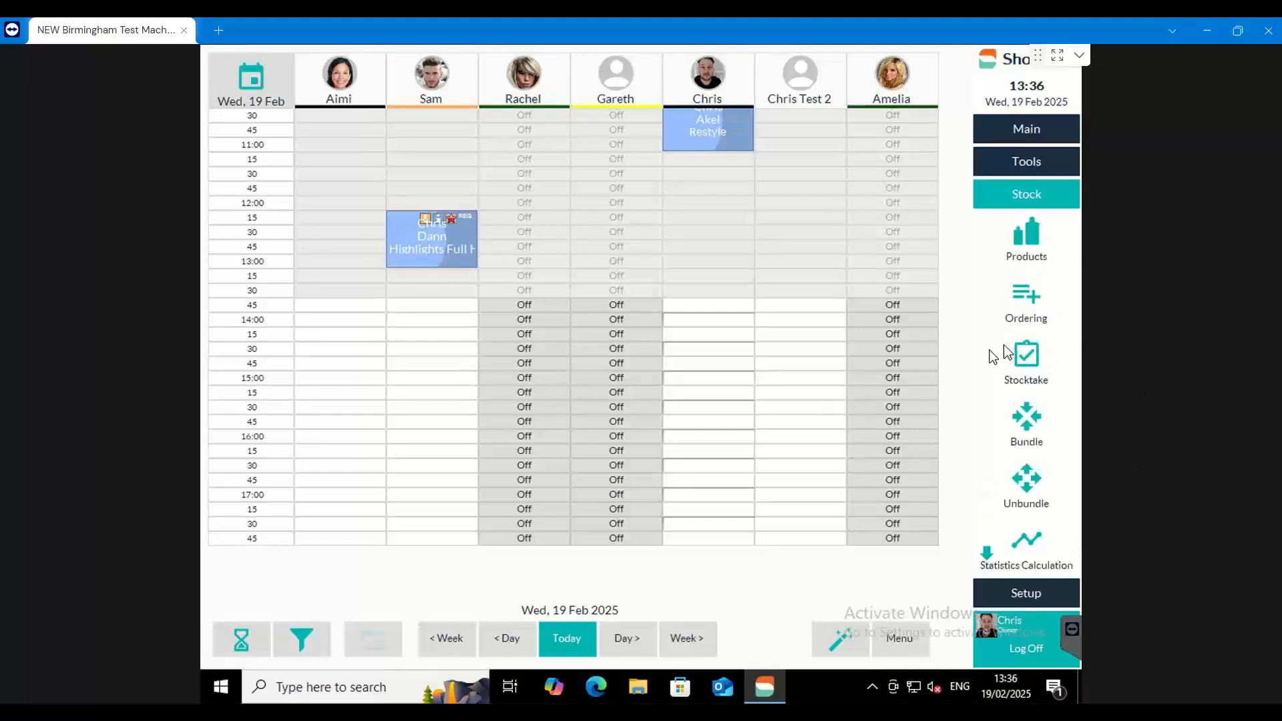
click(1011, 365)
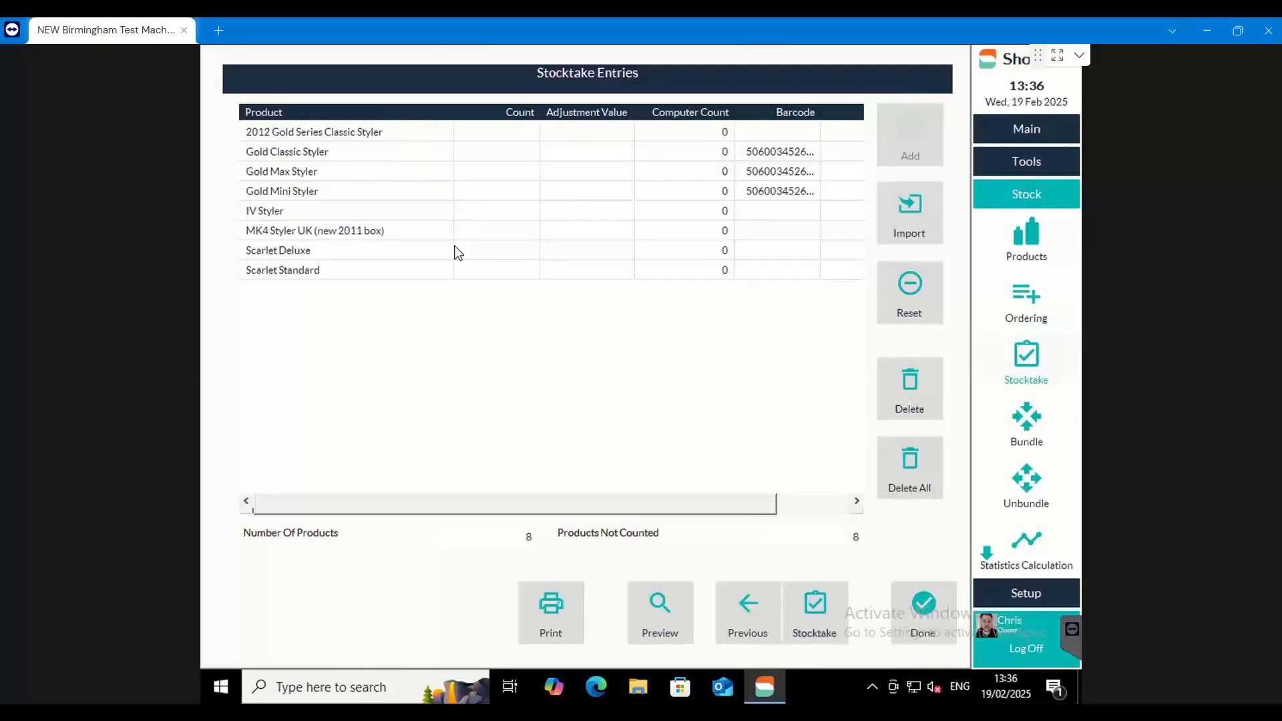
Enter the stocktake counts 1, 2, 3, 4, 1, 2, 3, 4 for the eight irons from 2012 Gold Series Classic Styler down to Scarlet Standard
click(507, 133)
click(506, 133)
text(1)
key(Return)
text(2)
key(Return)
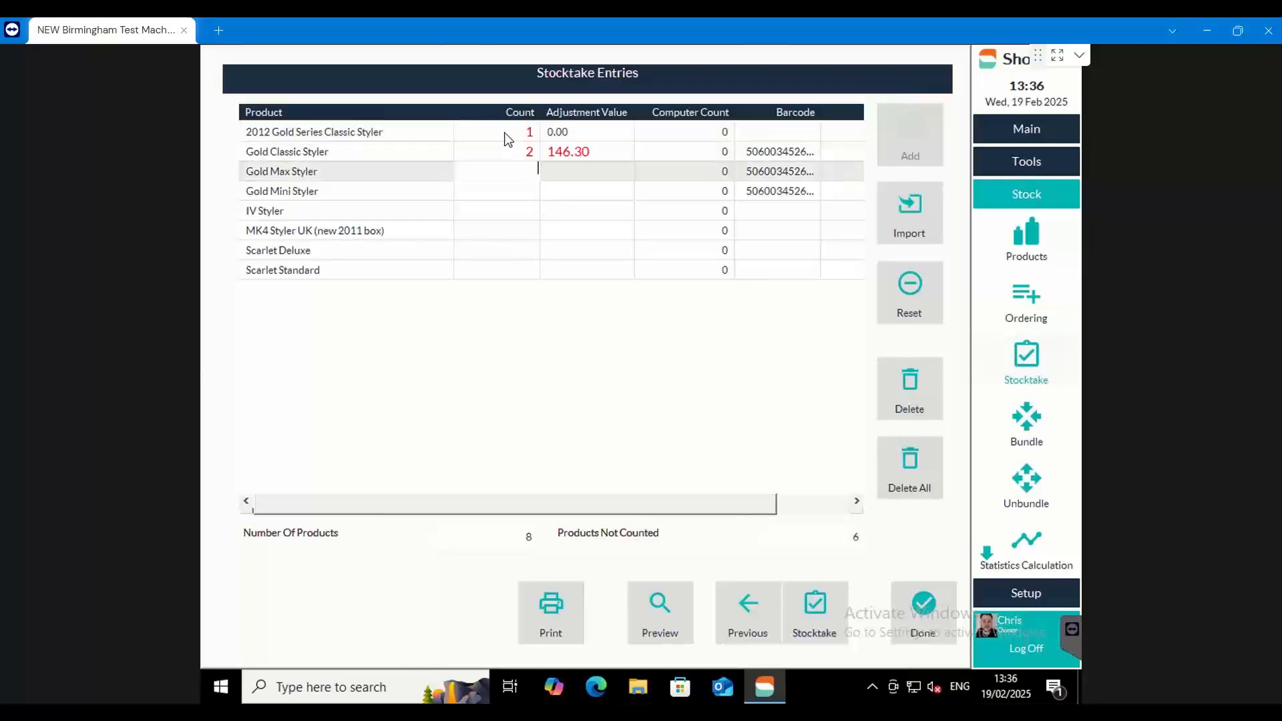
text(3)
key(Return)
text(4)
key(Return)
text(1)
key(Return)
text(2)
key(Return)
text(3)
key(Return)
text(4)
key(Return)
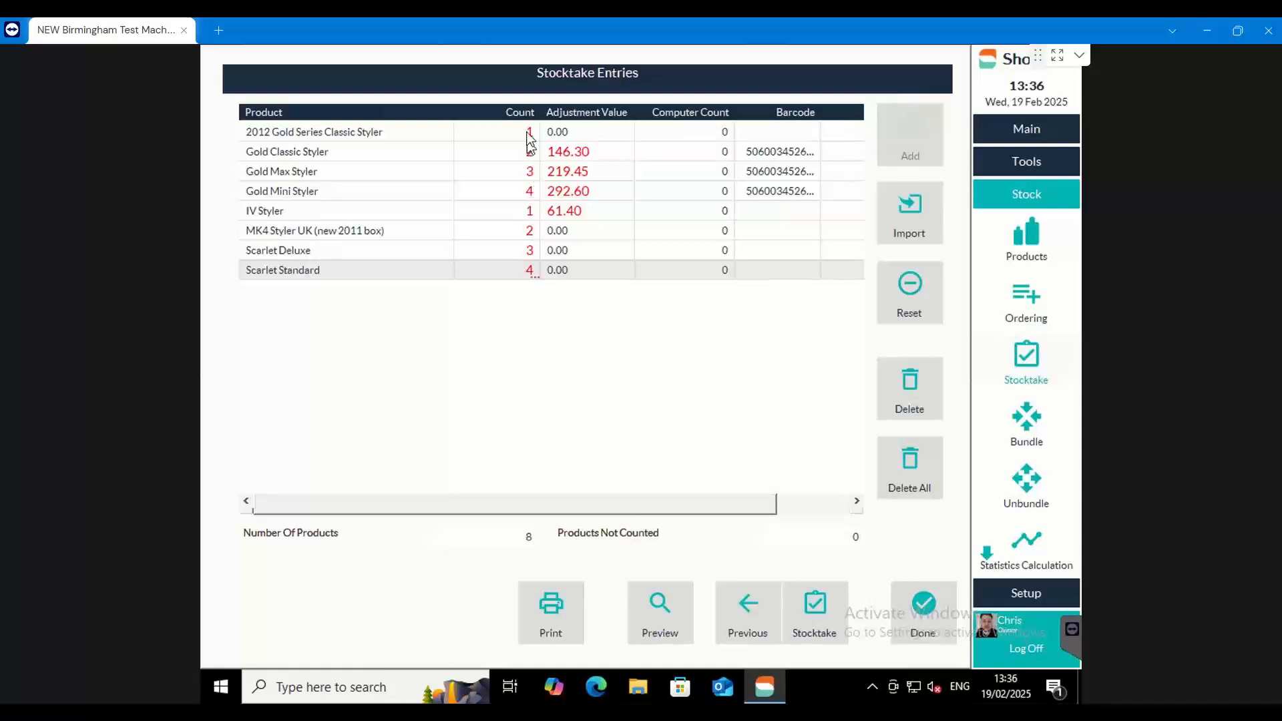
Compare the entered counts, adjustment values and computer counts for the Gold Classic, Gold Max and Gold Mini Stylers
click(578, 153)
click(585, 172)
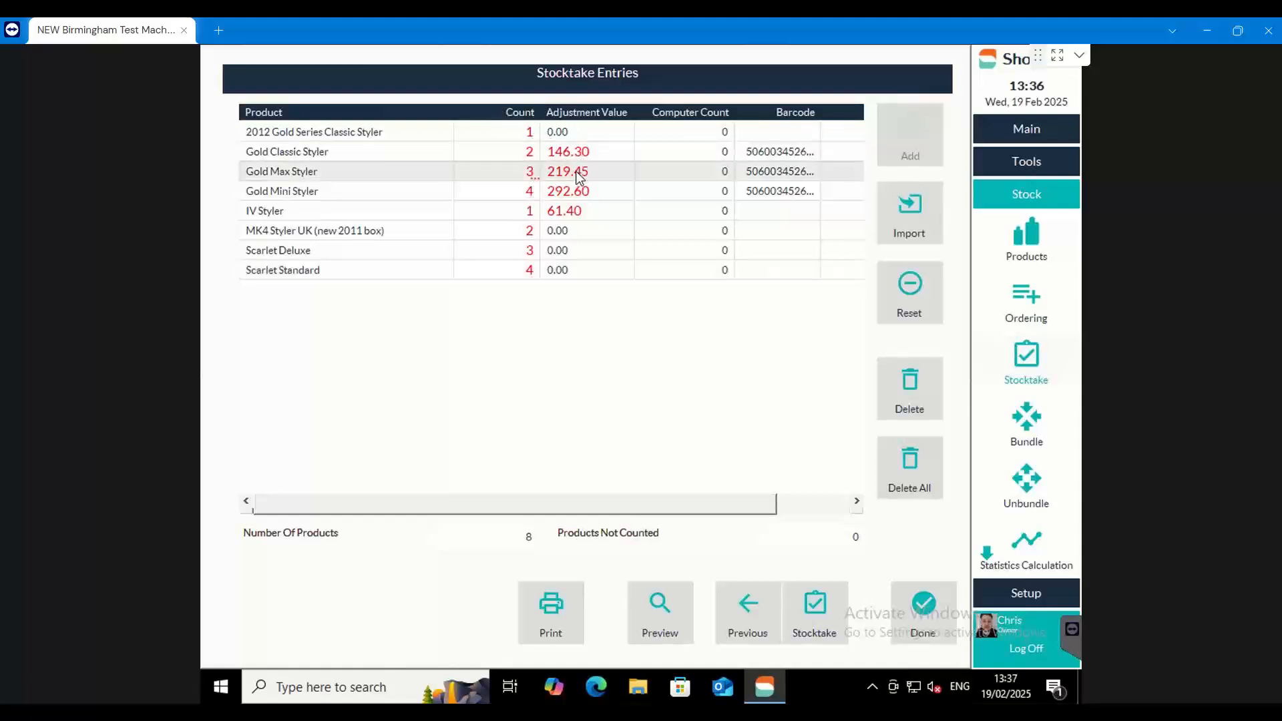
click(587, 192)
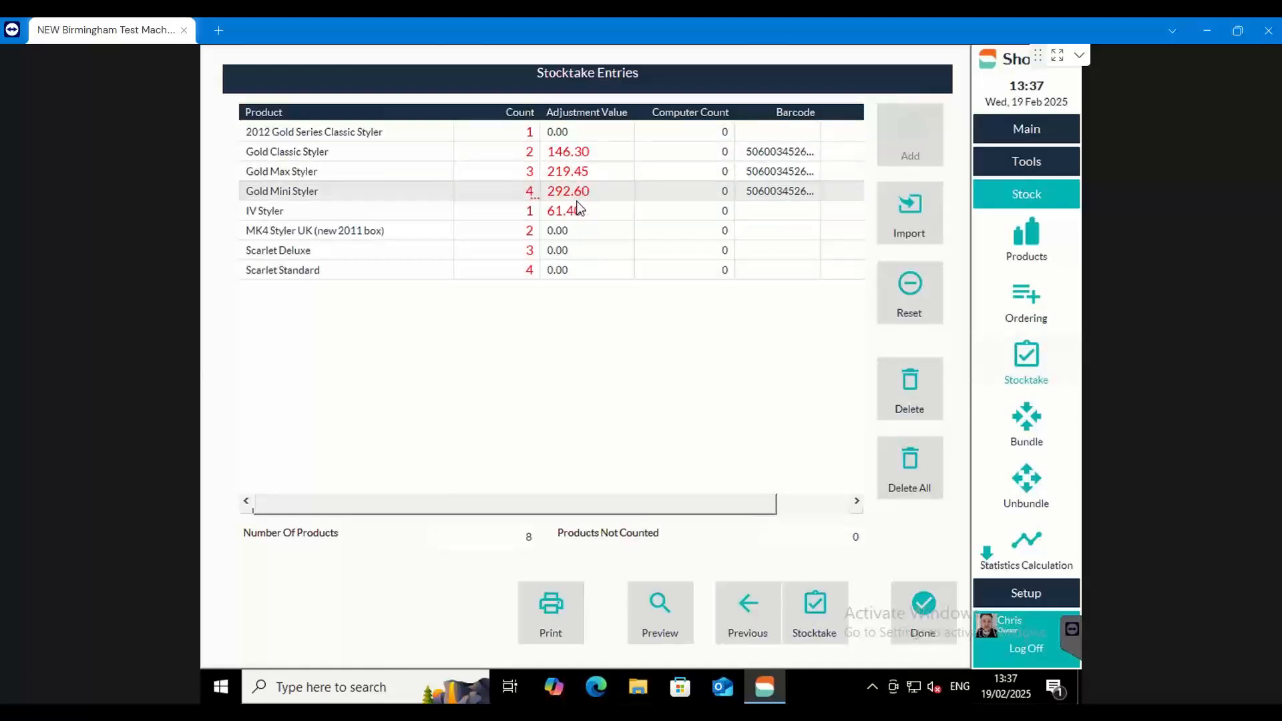
click(721, 153)
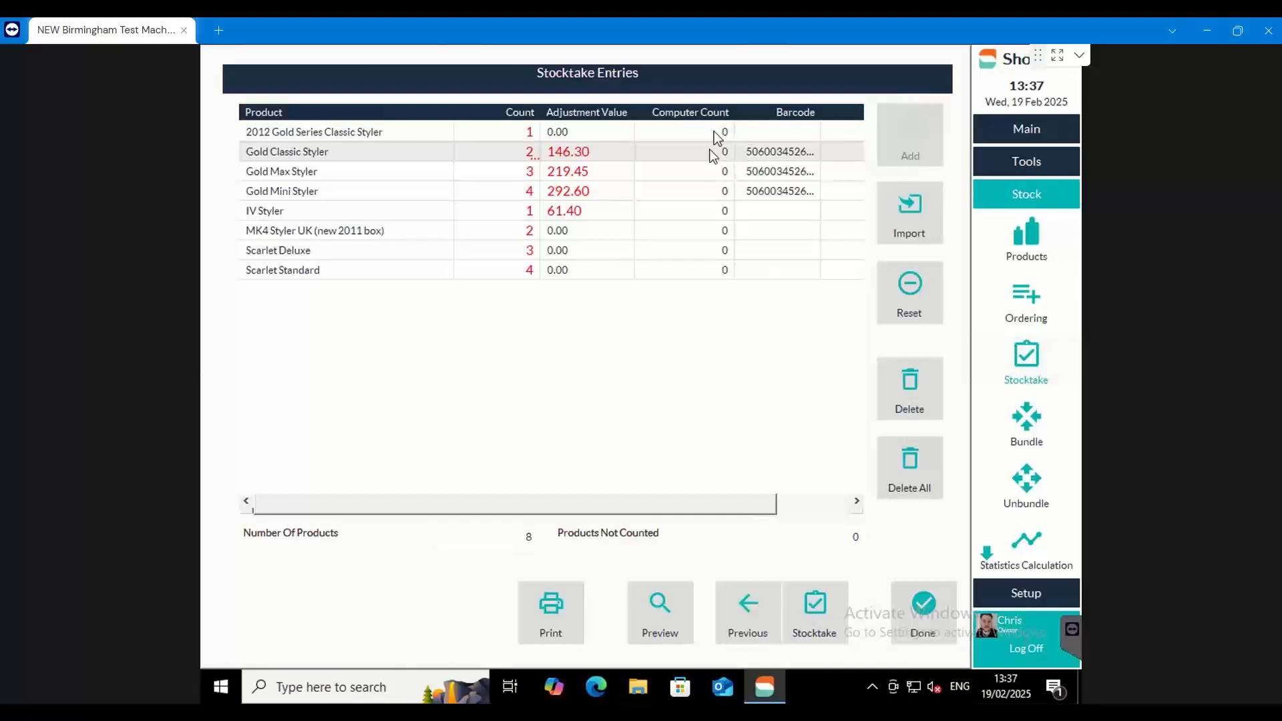
click(532, 152)
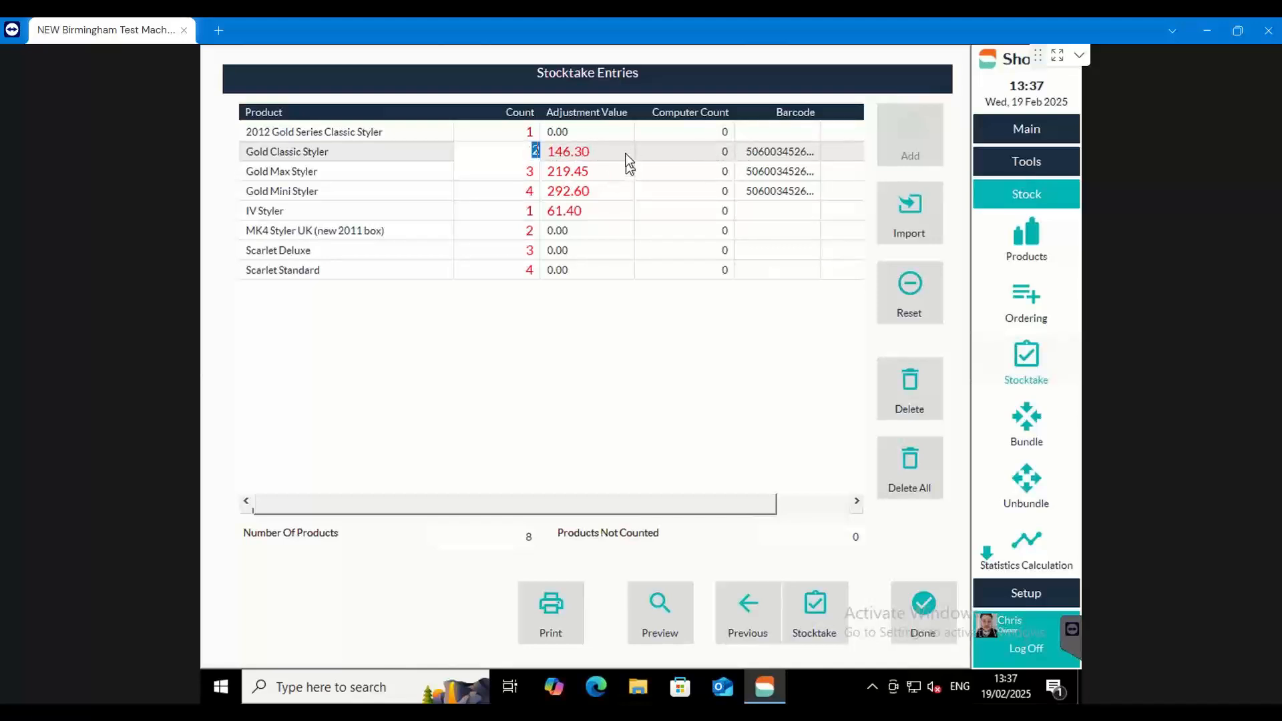
click(614, 155)
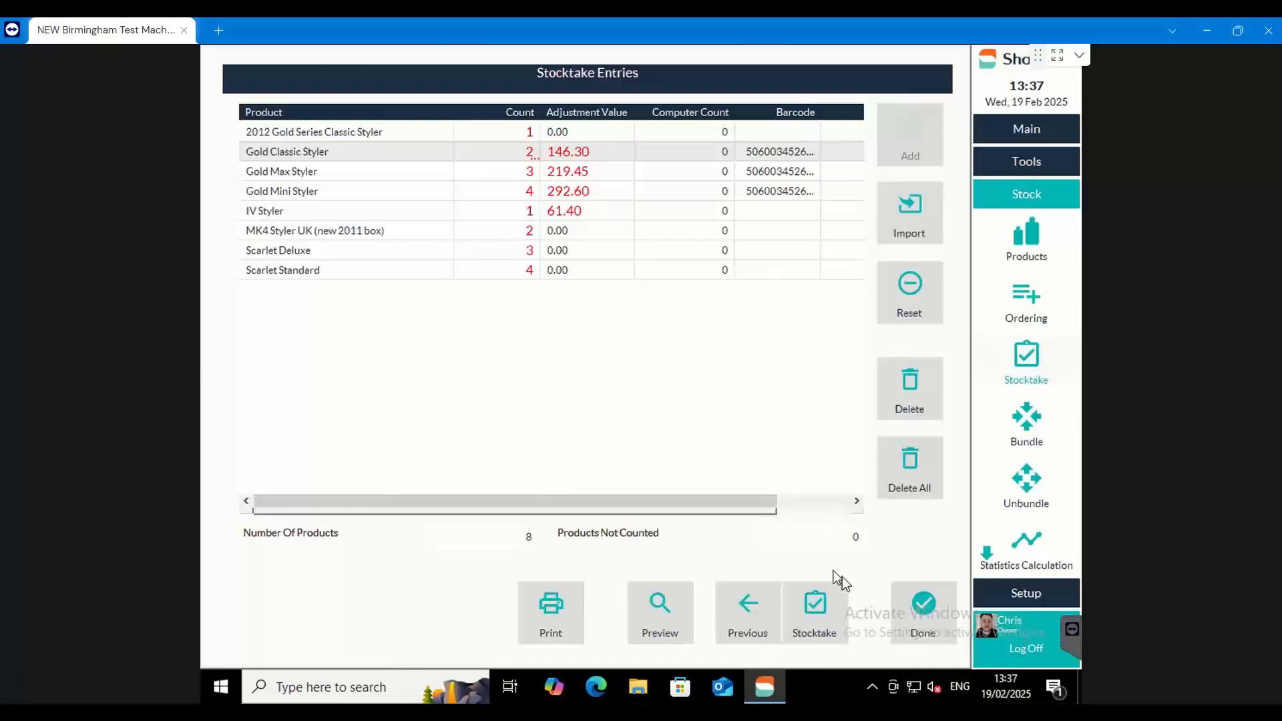
Complete the stocktake without a recount so the counts update the current levels, and close it
click(813, 608)
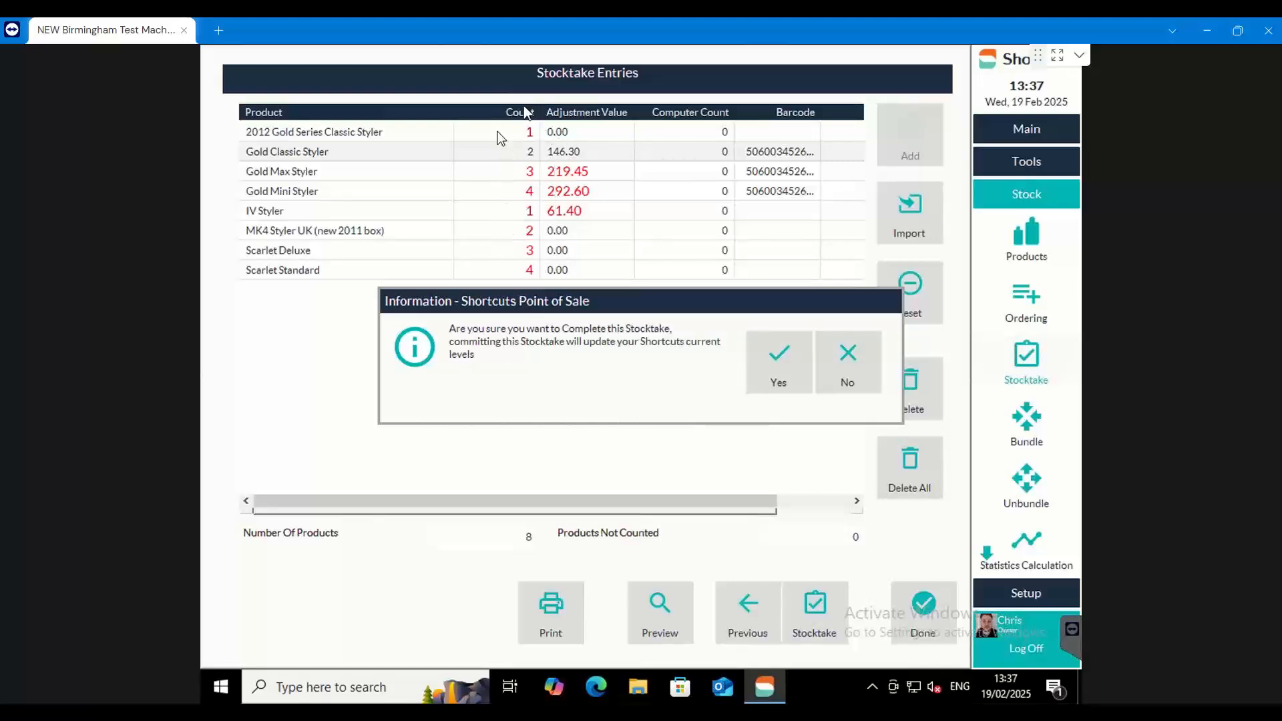
click(771, 365)
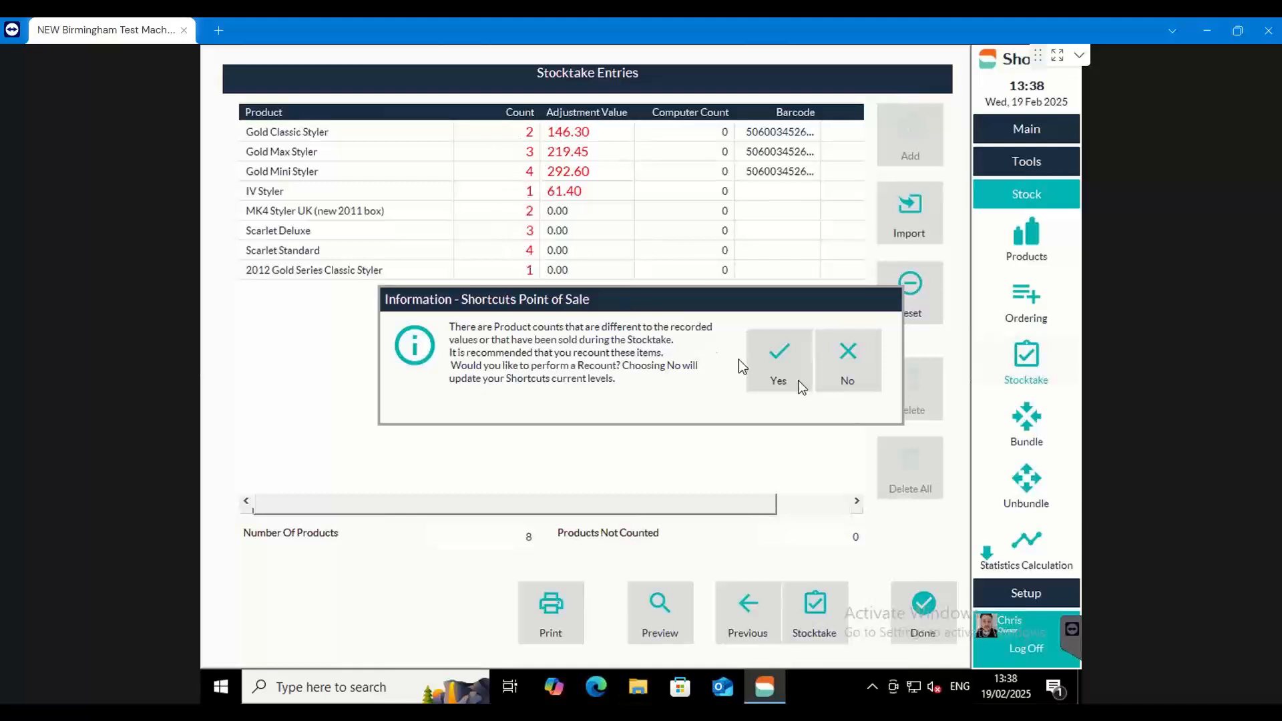
click(856, 375)
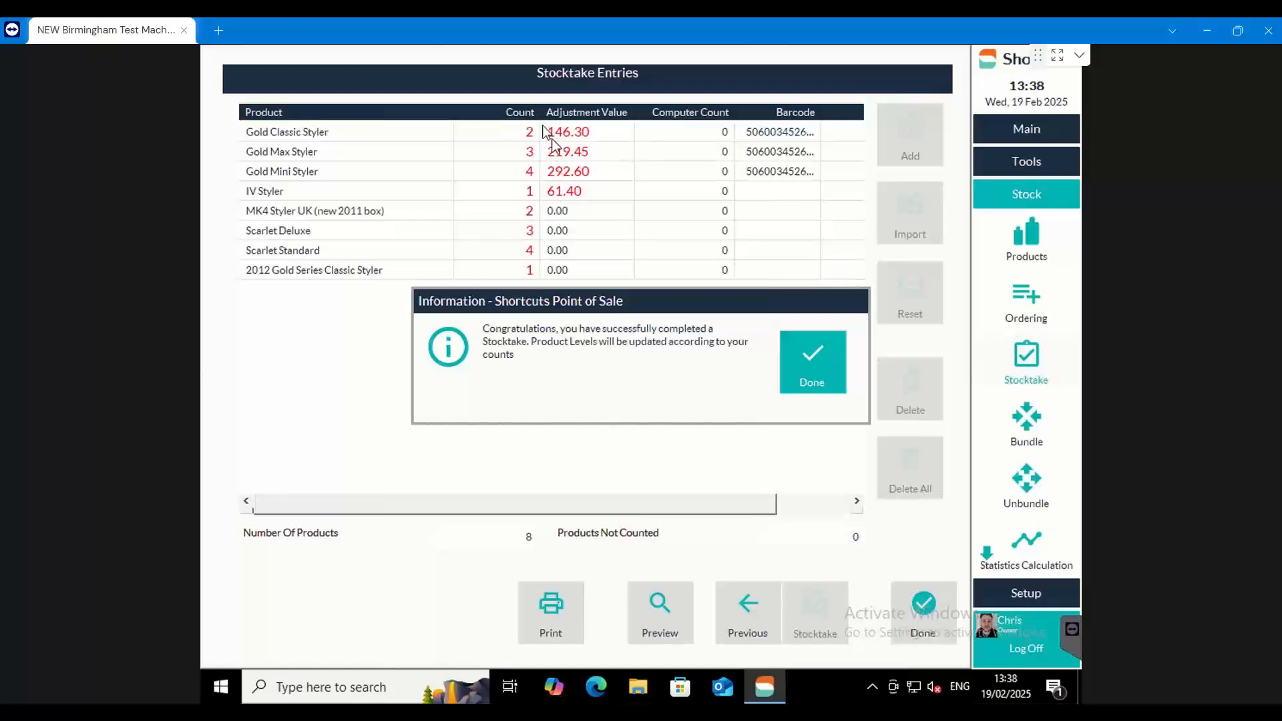
click(806, 370)
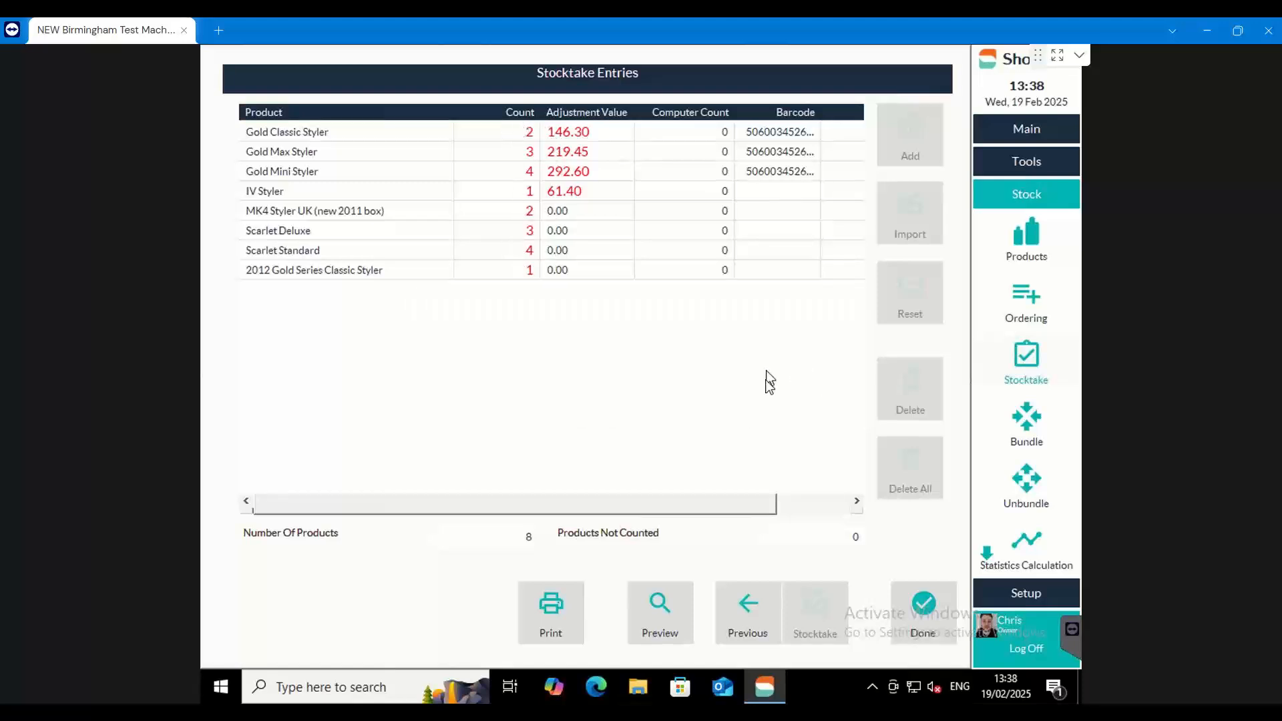
click(922, 592)
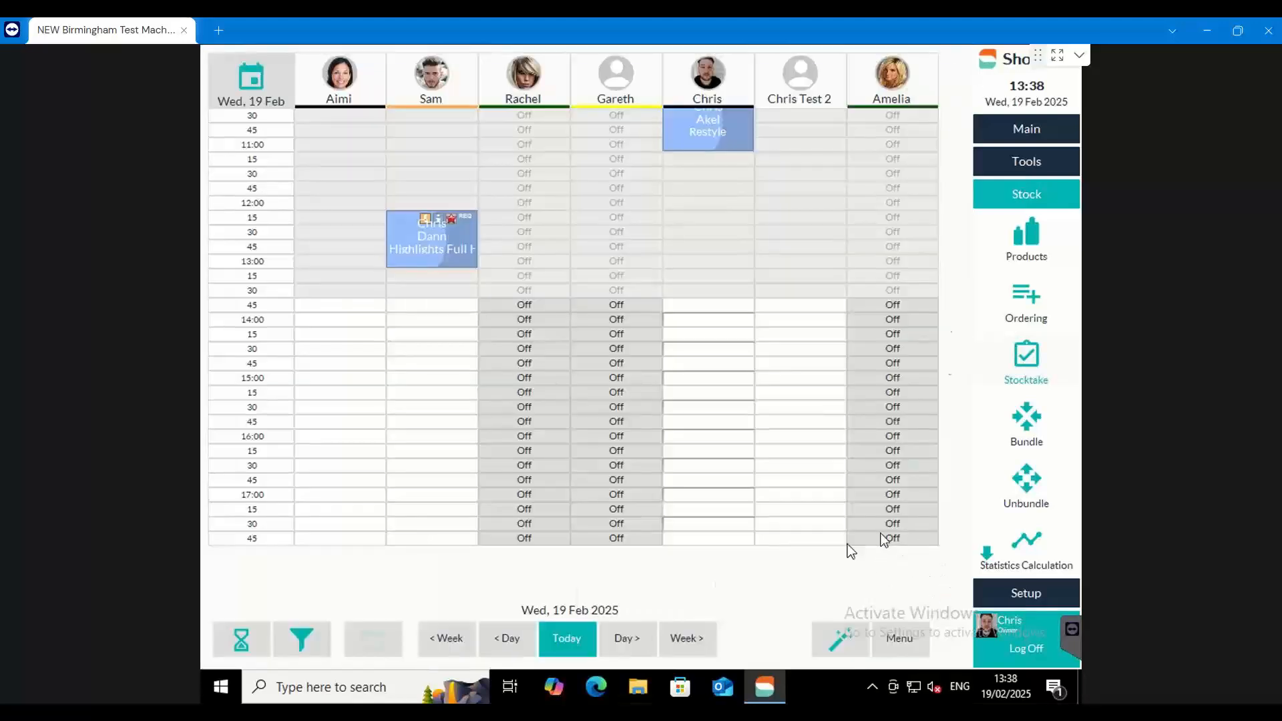
Open the product list and expand GHD's Irons line with the Brushes line collapsed
click(1028, 246)
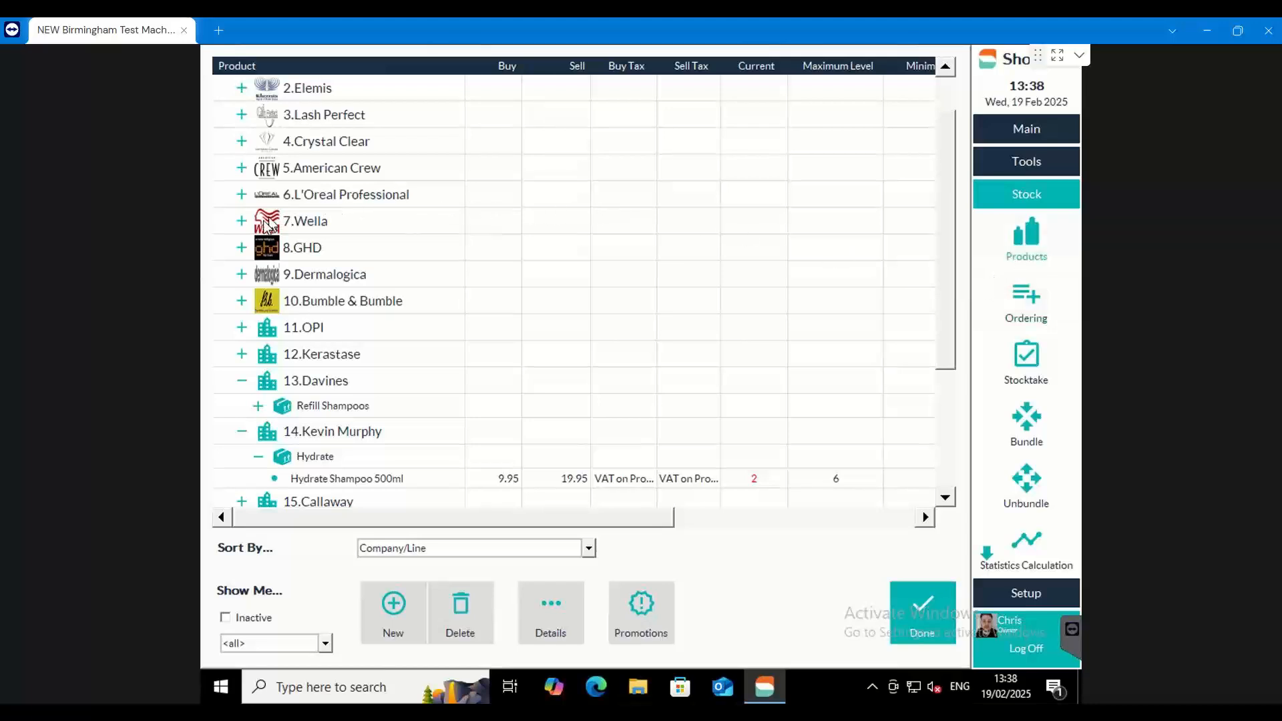
click(241, 247)
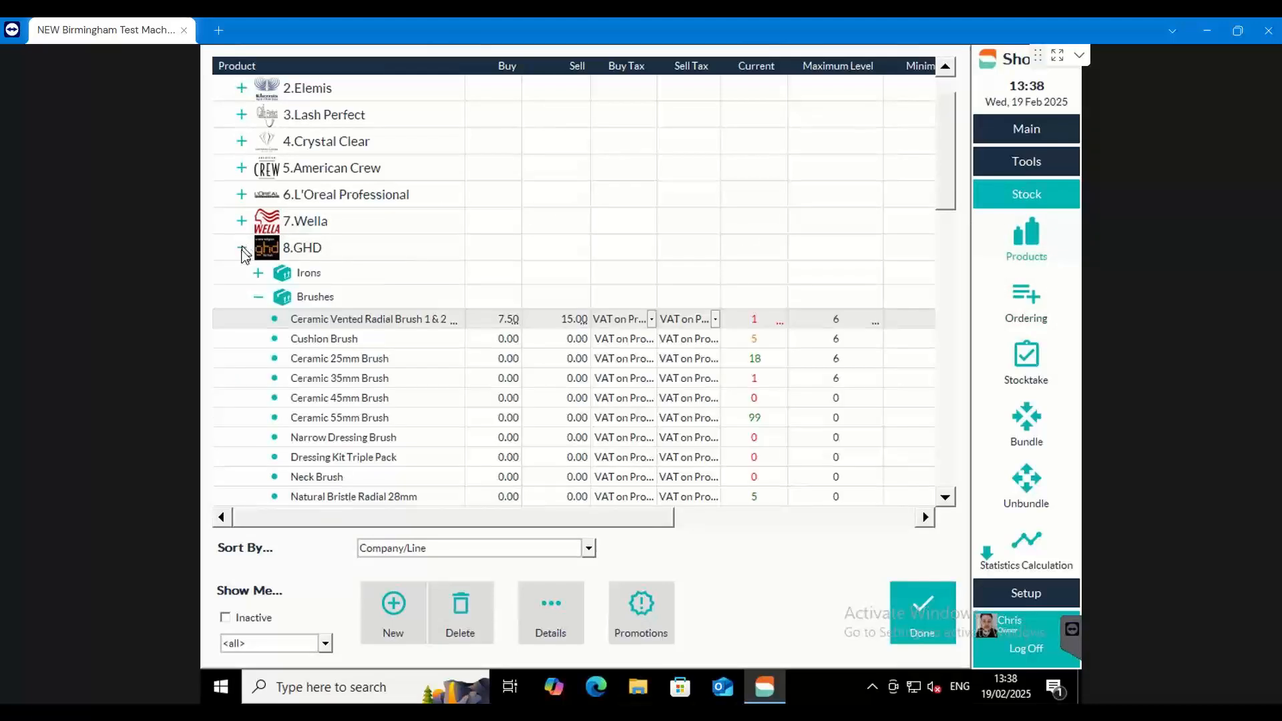
click(258, 296)
click(258, 273)
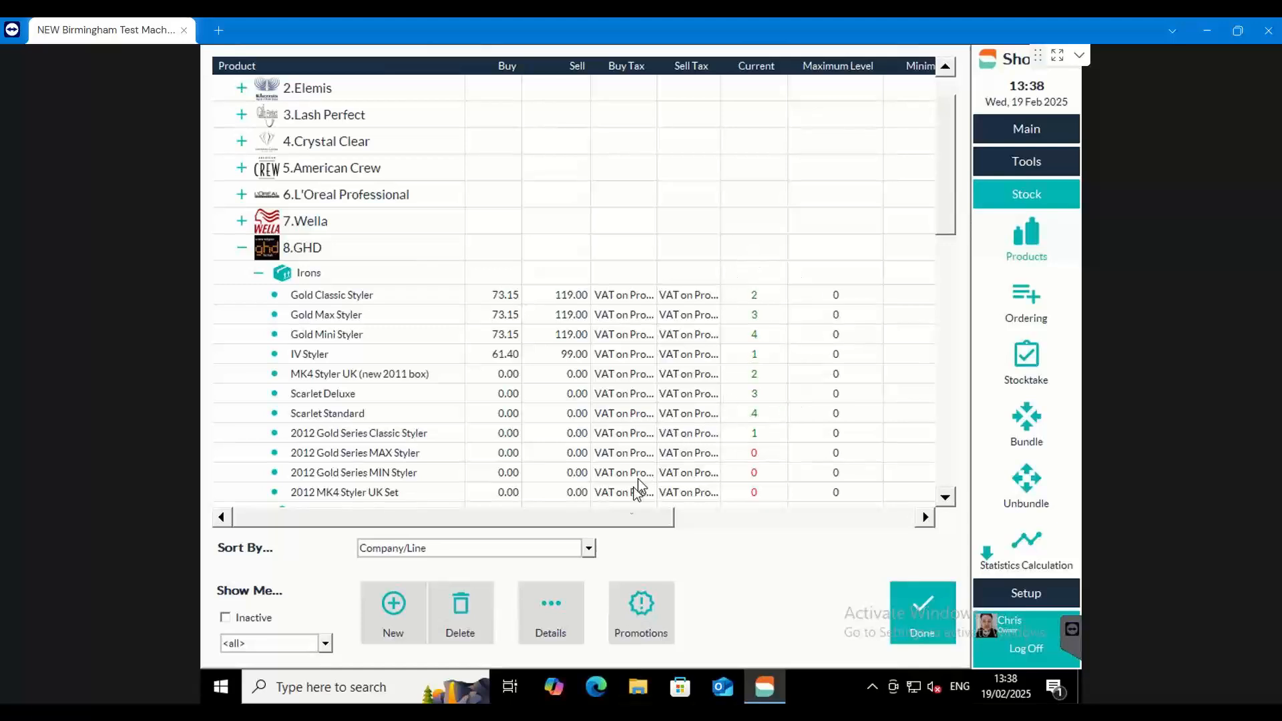
Set the maximum level to 6 for the seven GHD irons from Gold Classic Styler to Scarlet Standard
drag(621, 524, 720, 514)
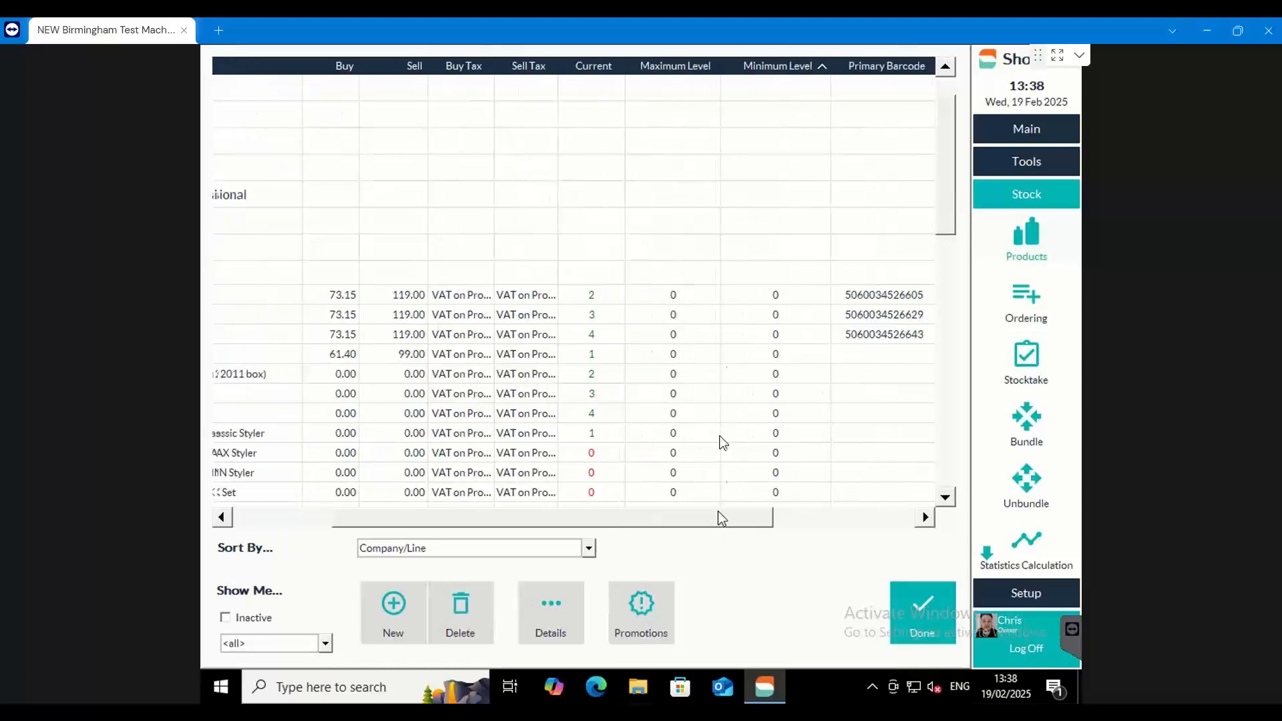
click(674, 294)
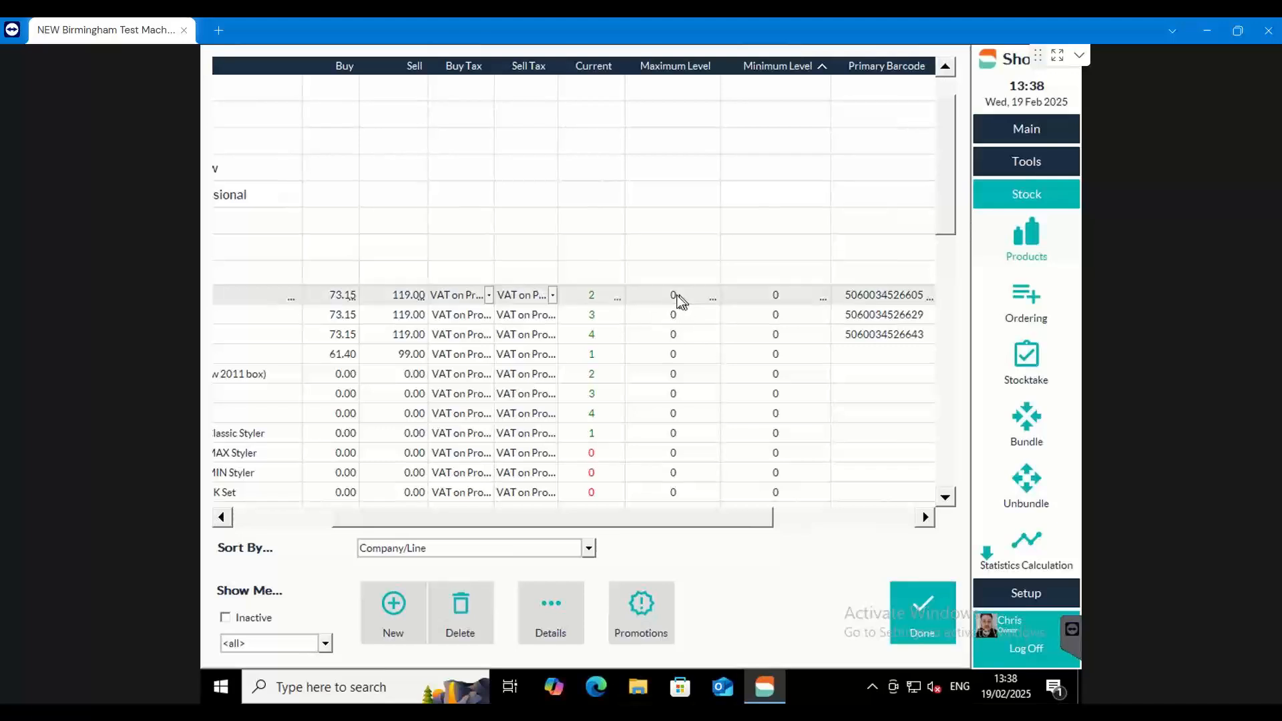
key(6)
key(Down)
key(6)
key(Down)
key(6)
key(Down)
key(6)
key(Down)
key(6)
key(Down)
text(6)
Set the minimum level to 2 for the seven GHD irons from Gold Classic Styler to Scarlet Standard
key(Down)
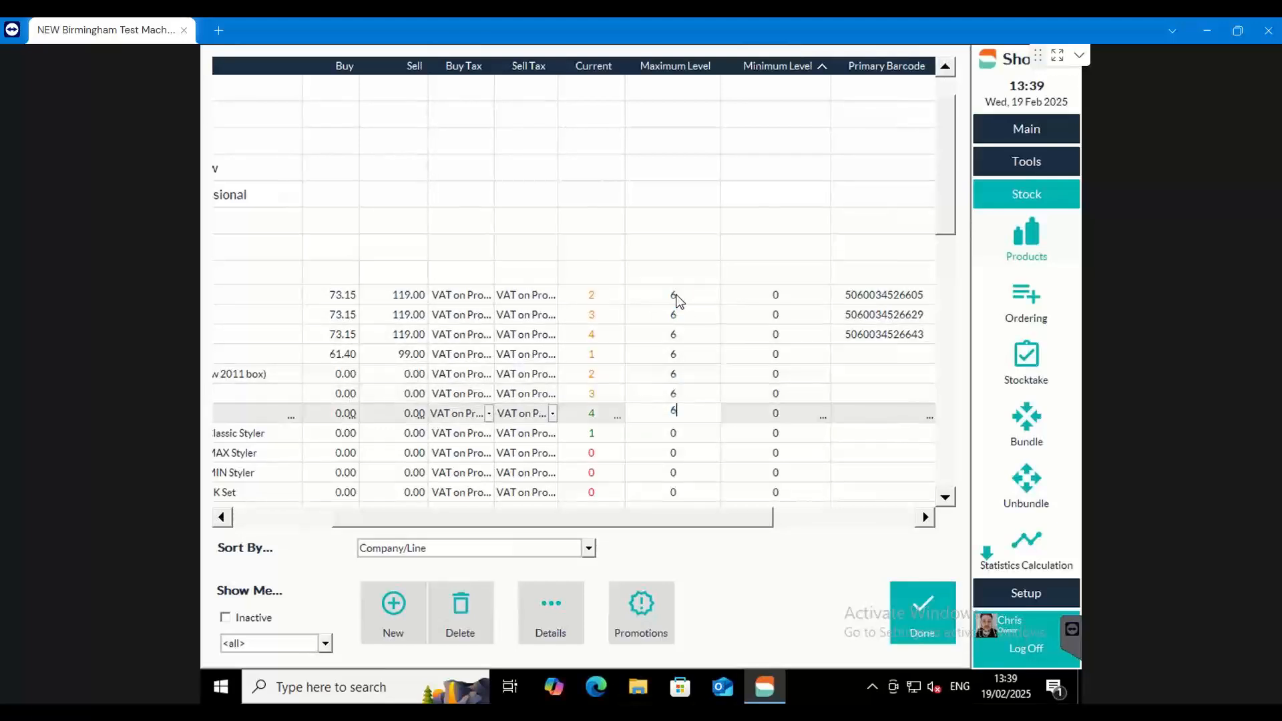
text(6)
click(790, 294)
key(2)
key(Down)
key(2)
key(Down)
key(2)
key(Down)
key(2)
key(Down)
key(2)
key(Down)
text(2)
key(Down)
text(2)
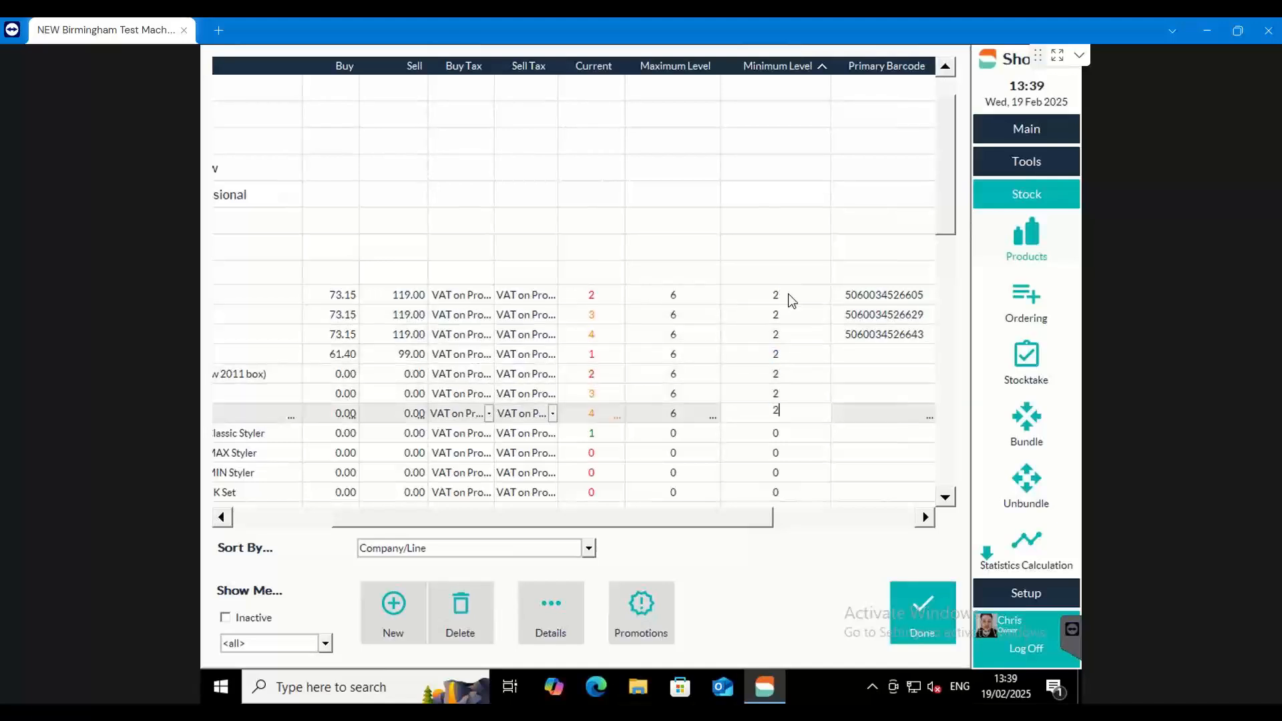
click(566, 332)
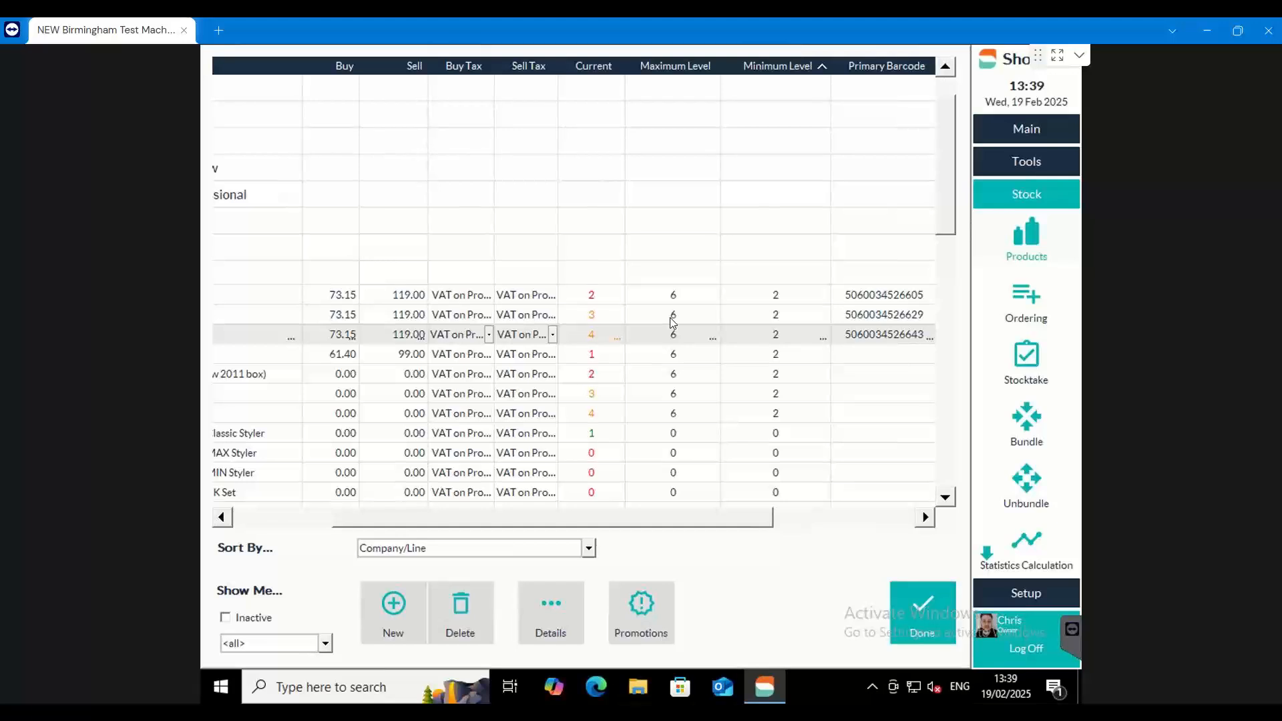
Examine the Gold Classic Styler's current, maximum and minimum stock levels in the GHD Irons line
drag(462, 520, 364, 519)
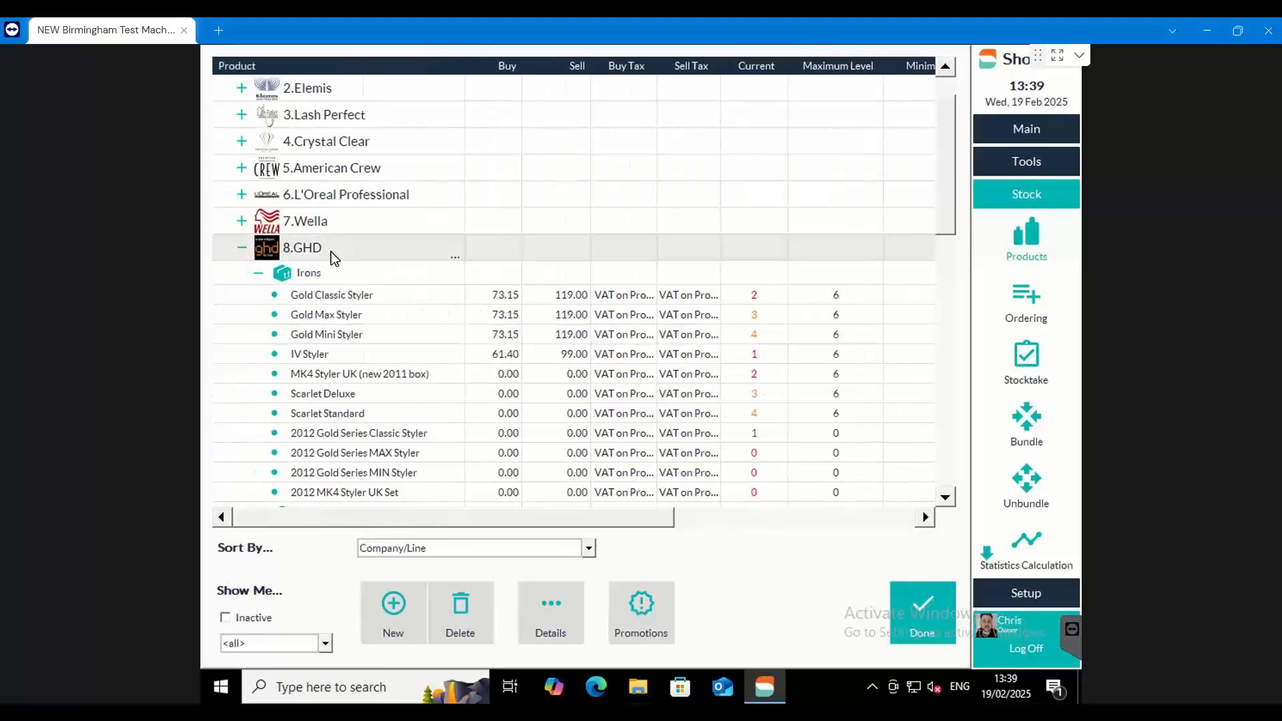
click(324, 271)
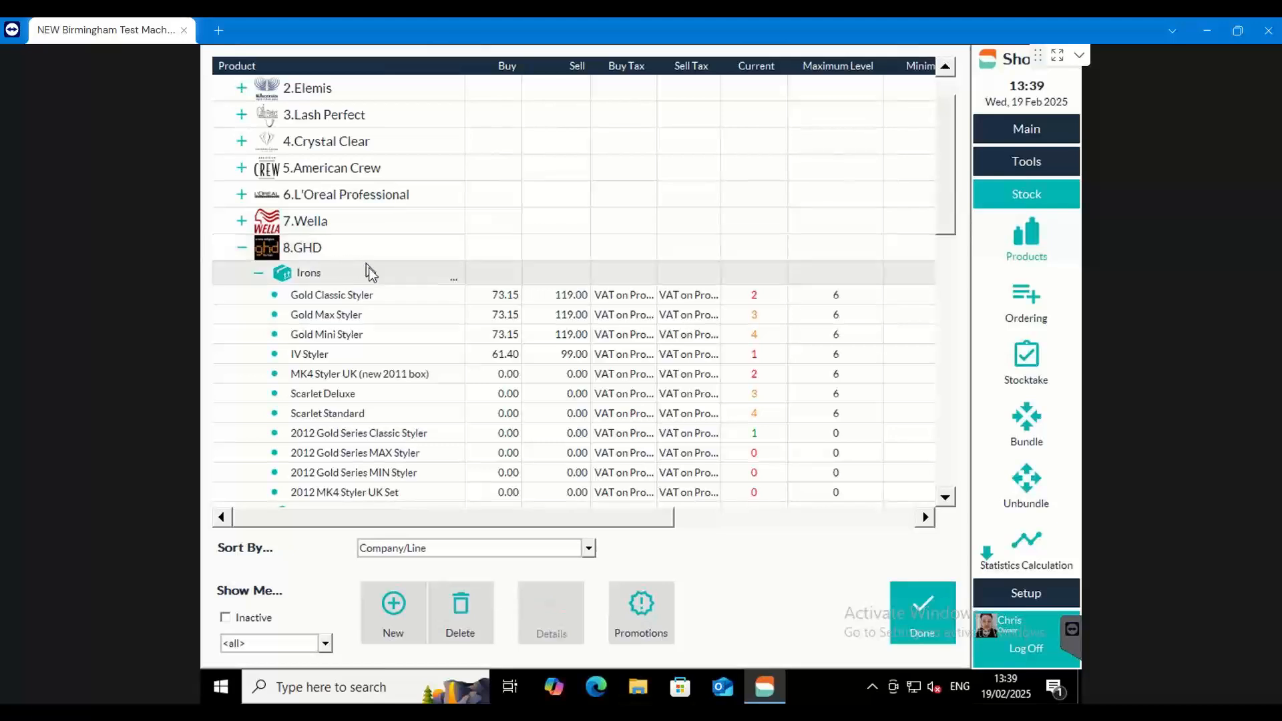
click(373, 298)
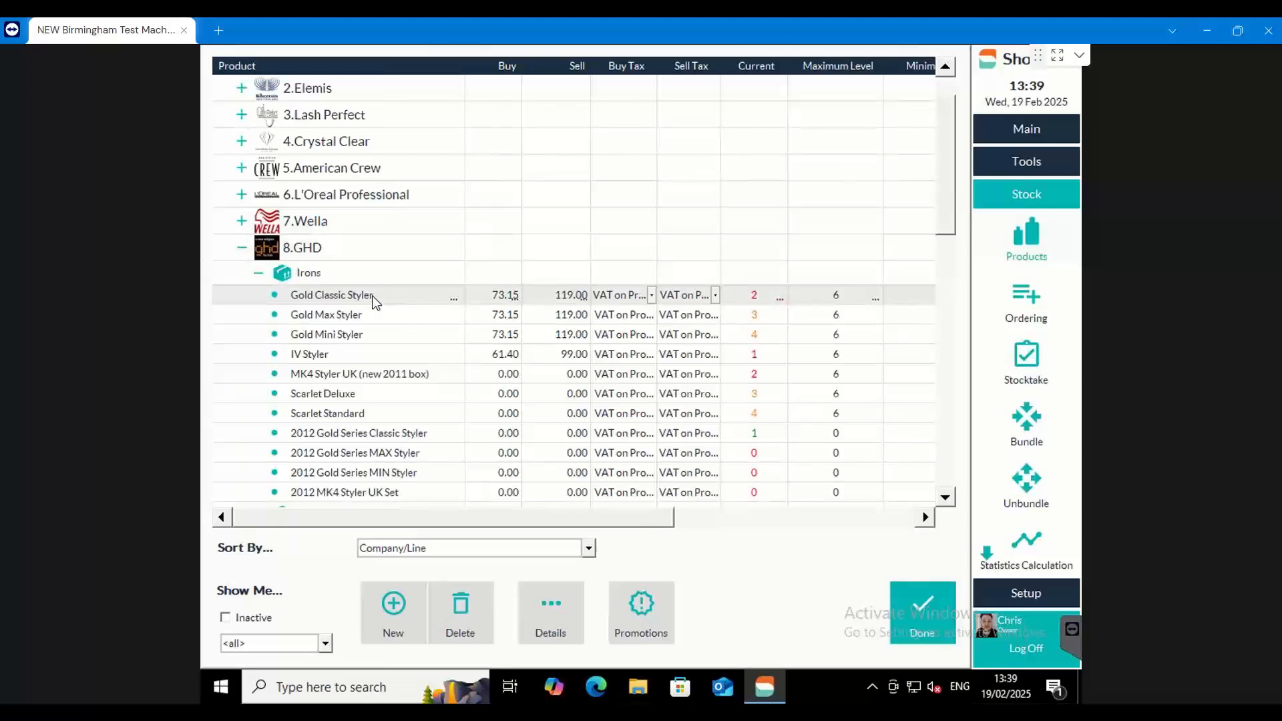
drag(664, 518, 734, 521)
click(738, 294)
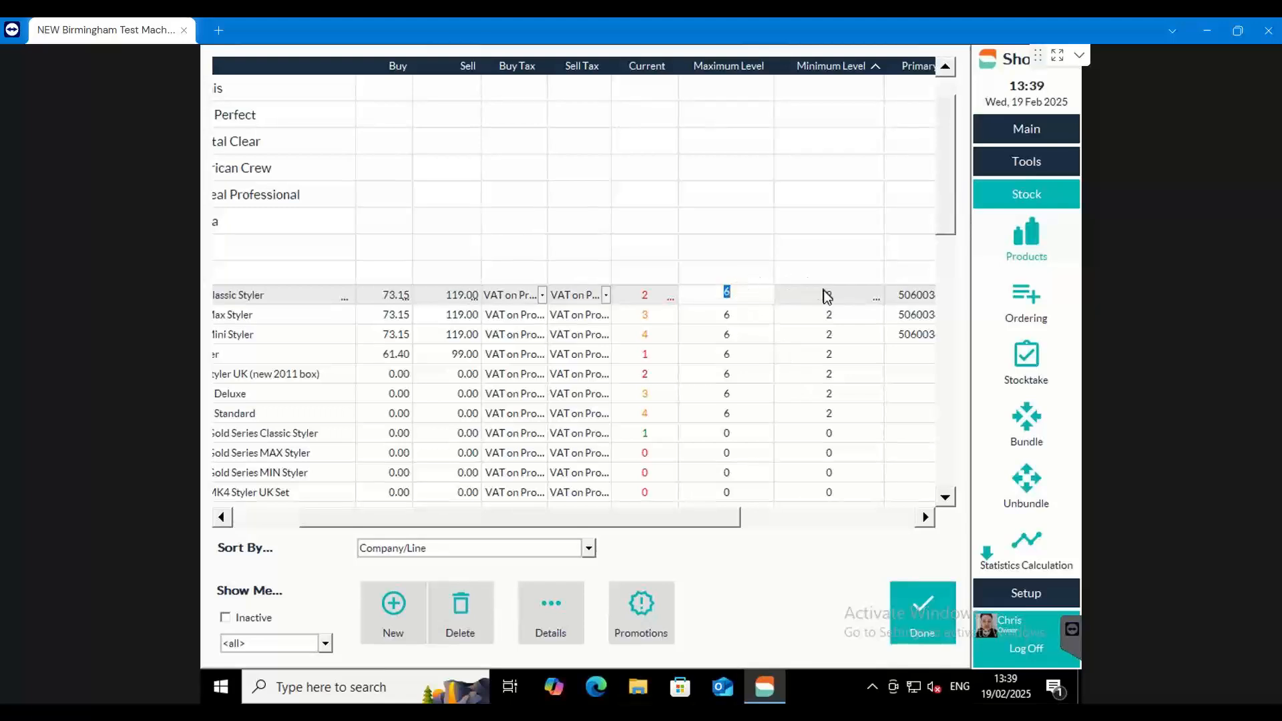
click(826, 291)
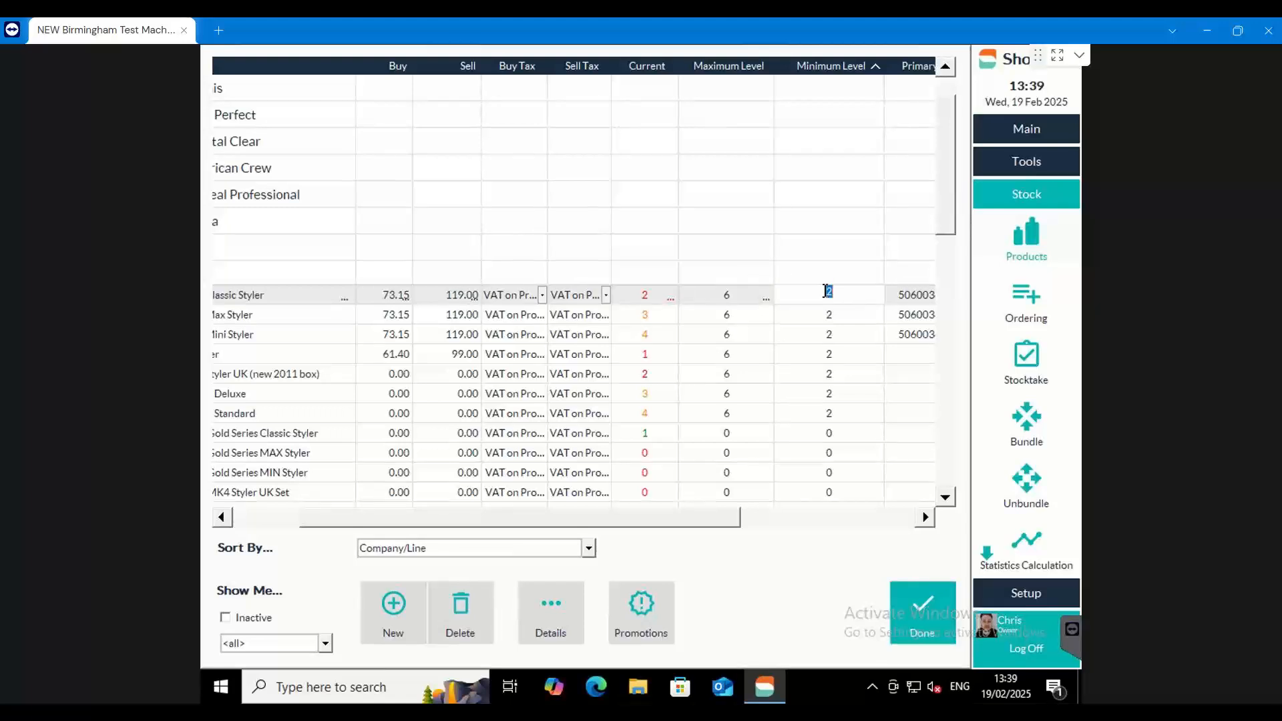
click(641, 293)
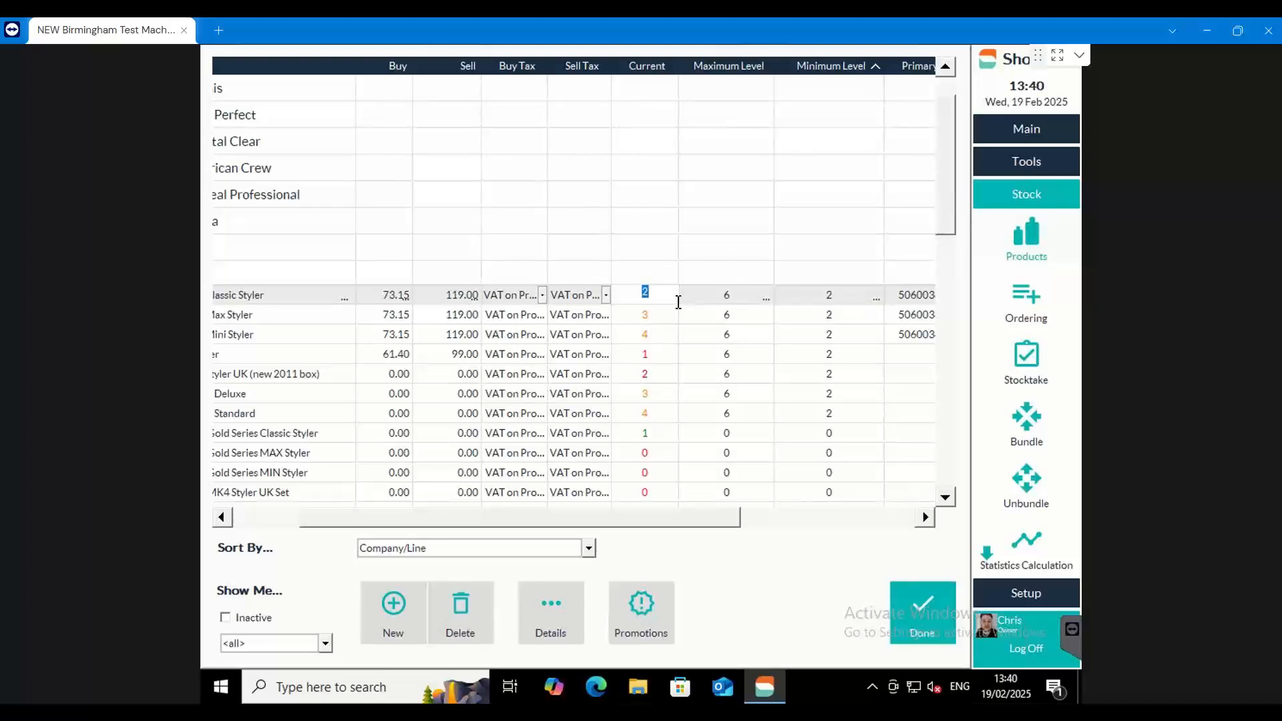
click(728, 294)
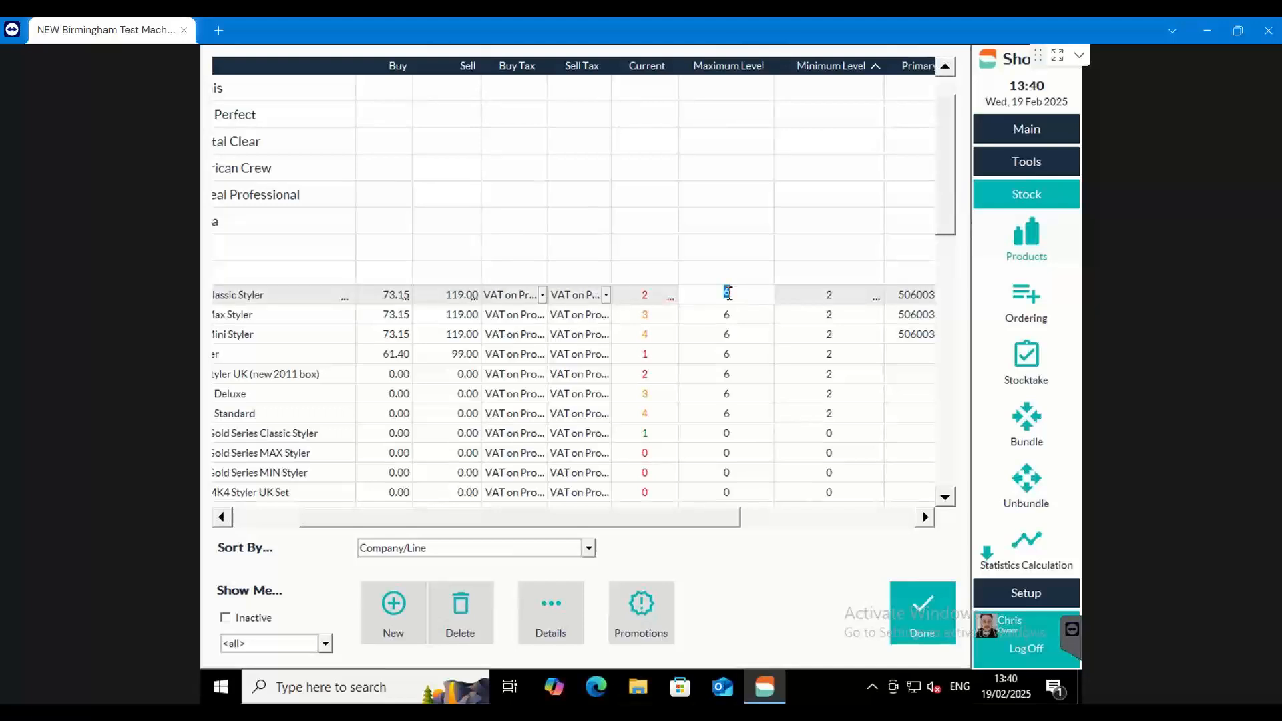
click(828, 298)
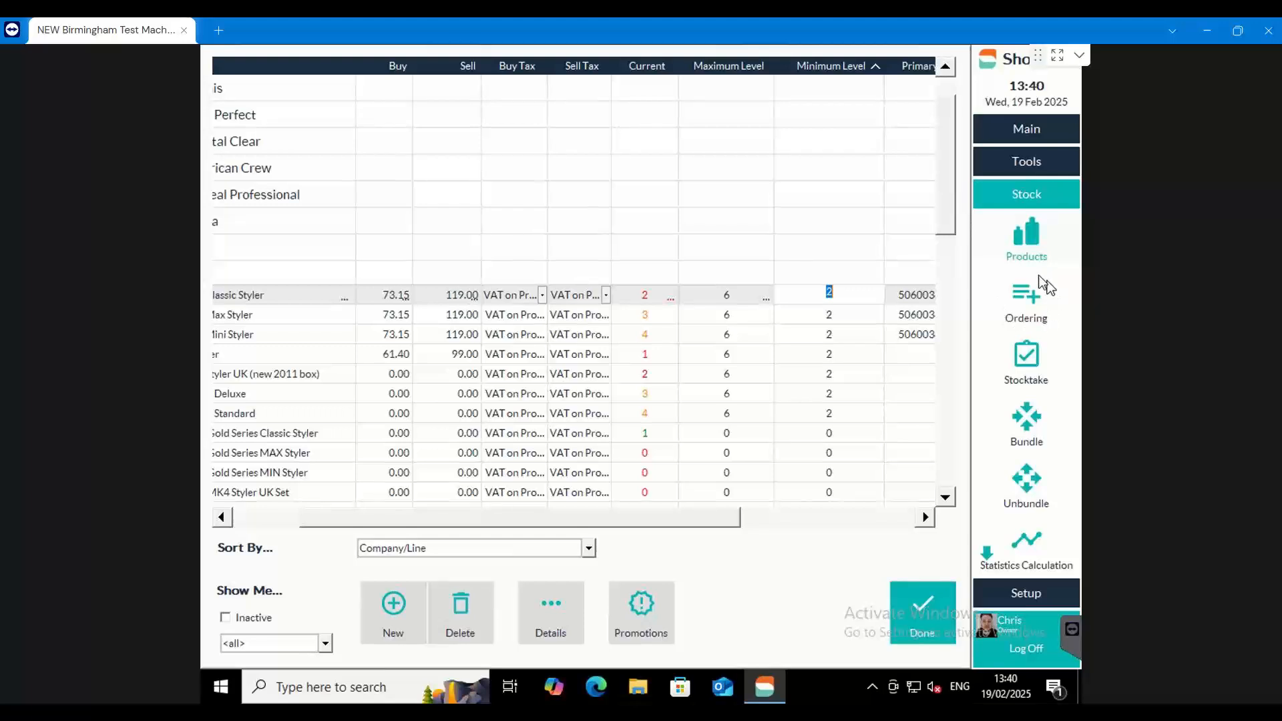
Create a new stock order for the supplier GHD with the order type Standard [All]
click(1032, 314)
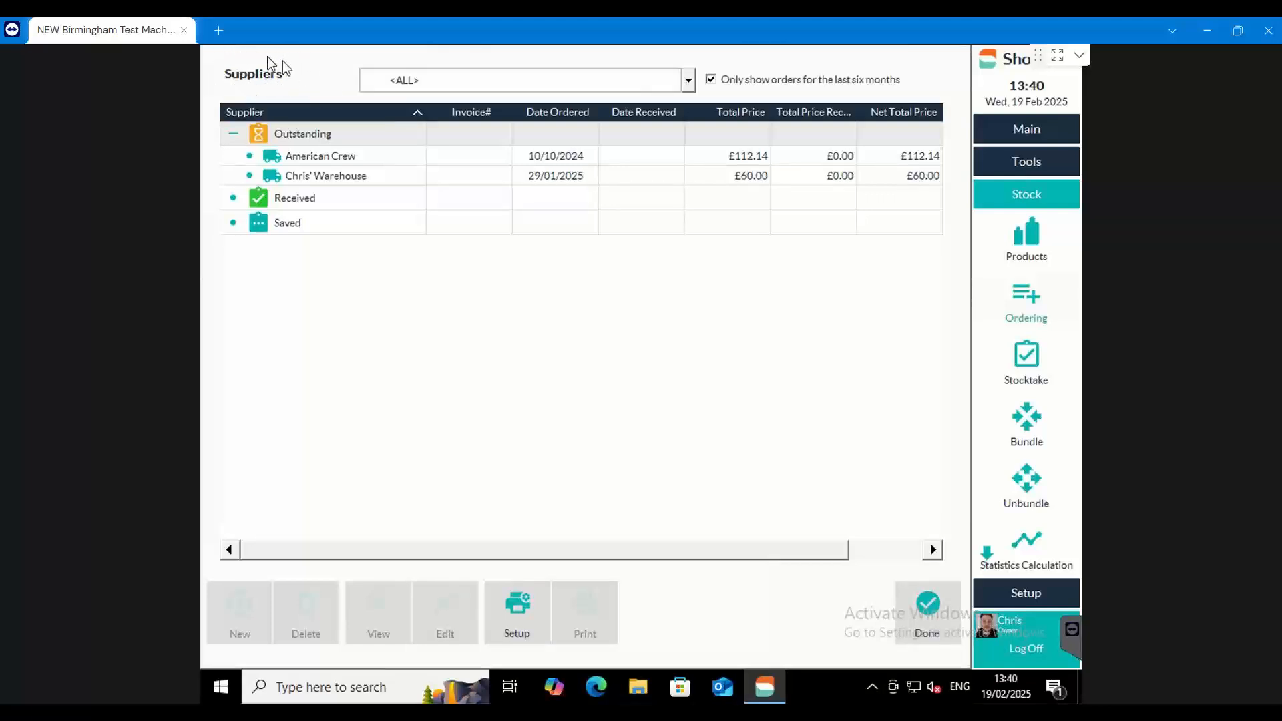
click(689, 81)
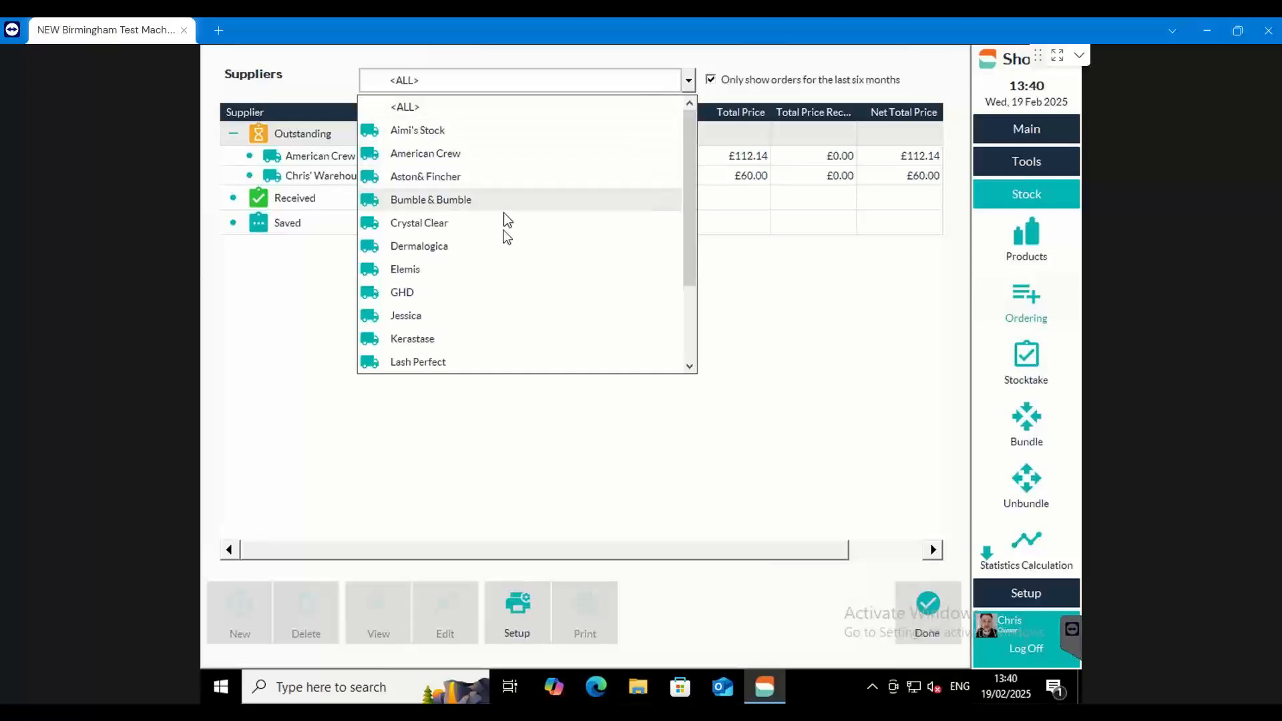
scroll(510, 267, down, 2)
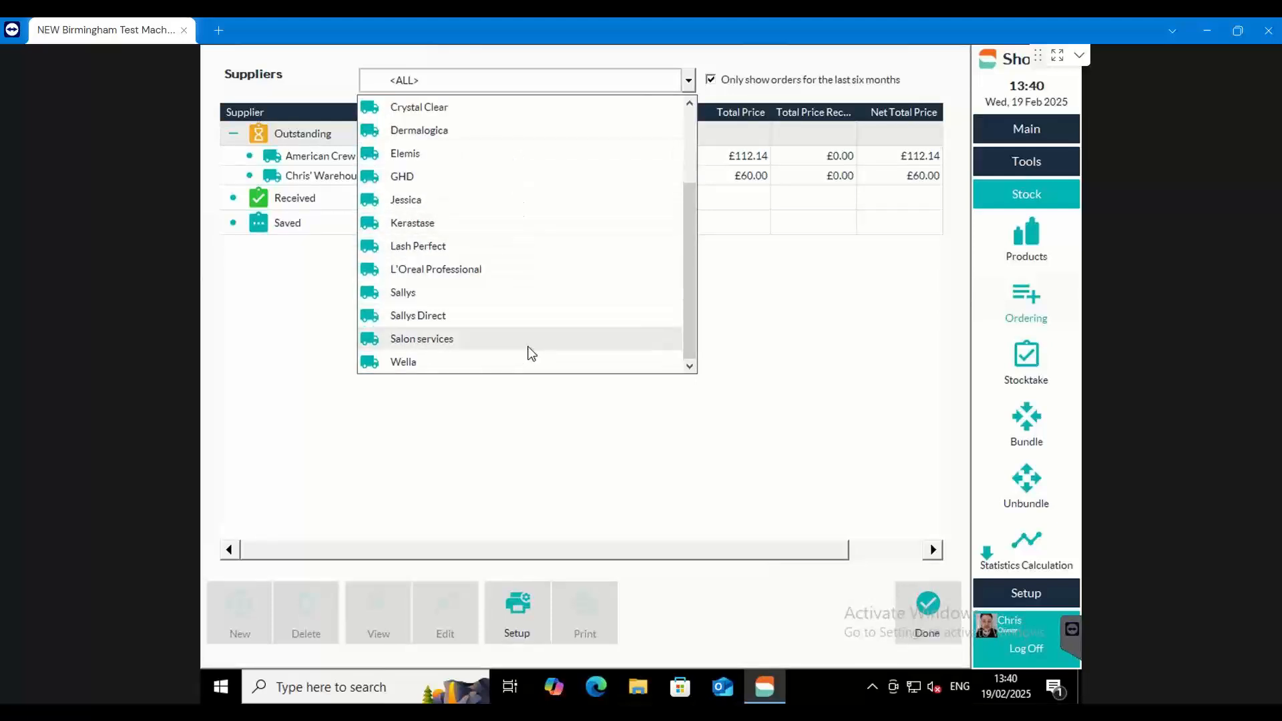
click(434, 177)
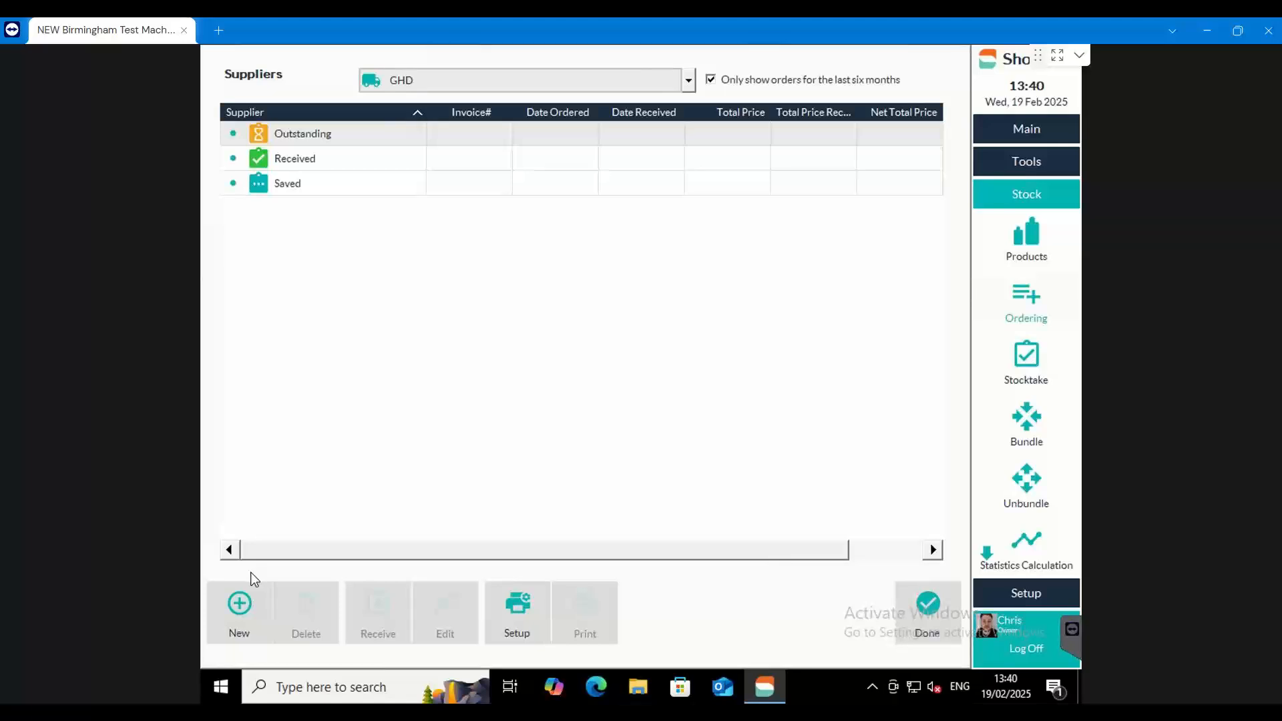
click(250, 606)
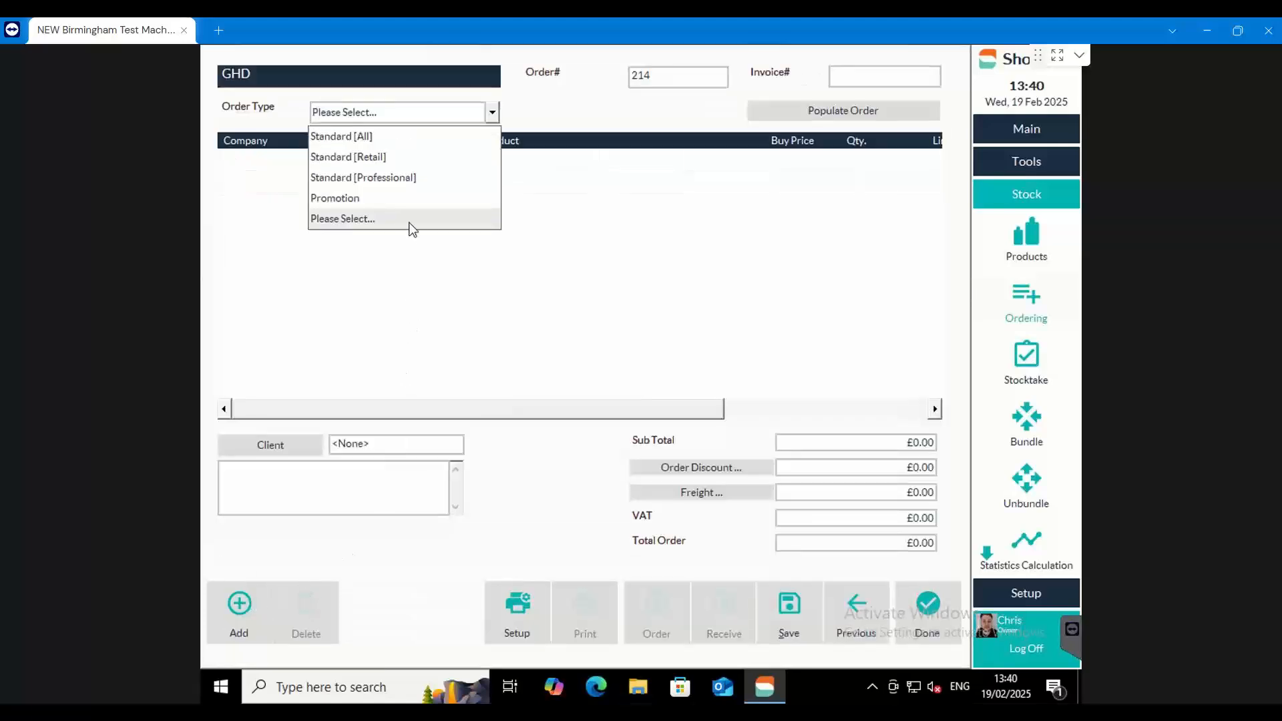
click(391, 138)
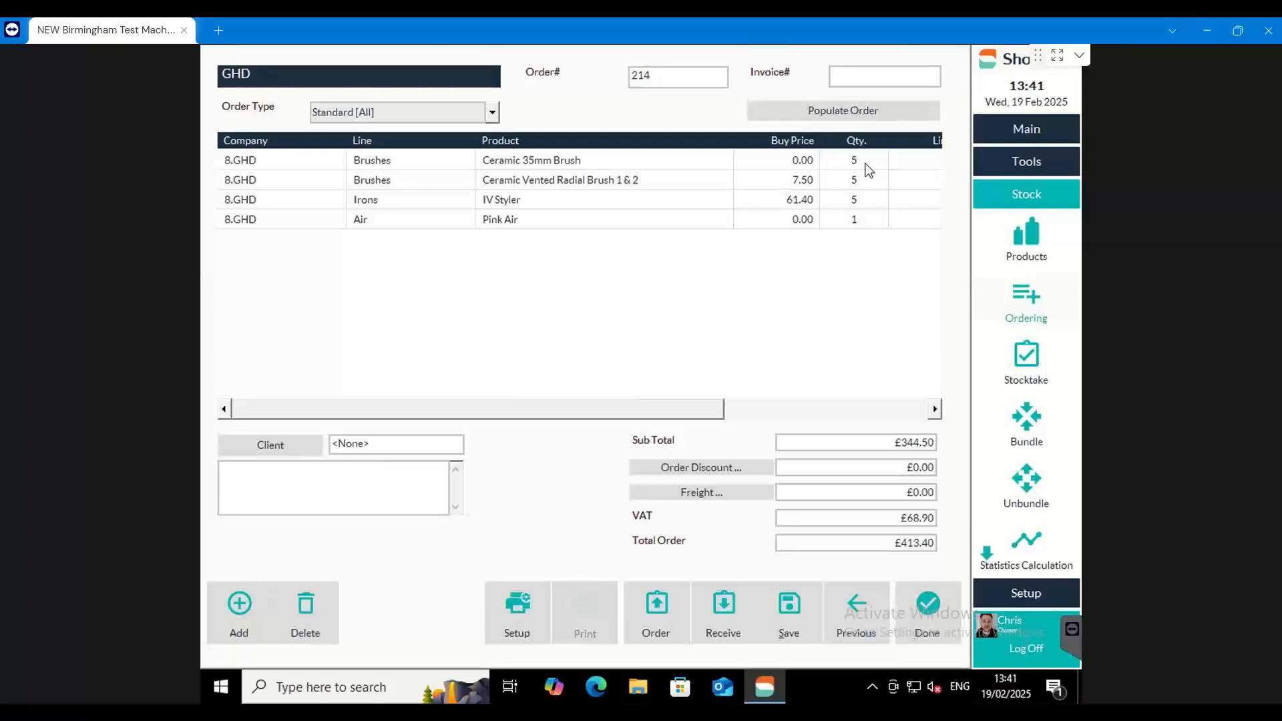
Compare the IV Styler's order line with its current, maximum and minimum levels in the product list, and return to the order
click(524, 204)
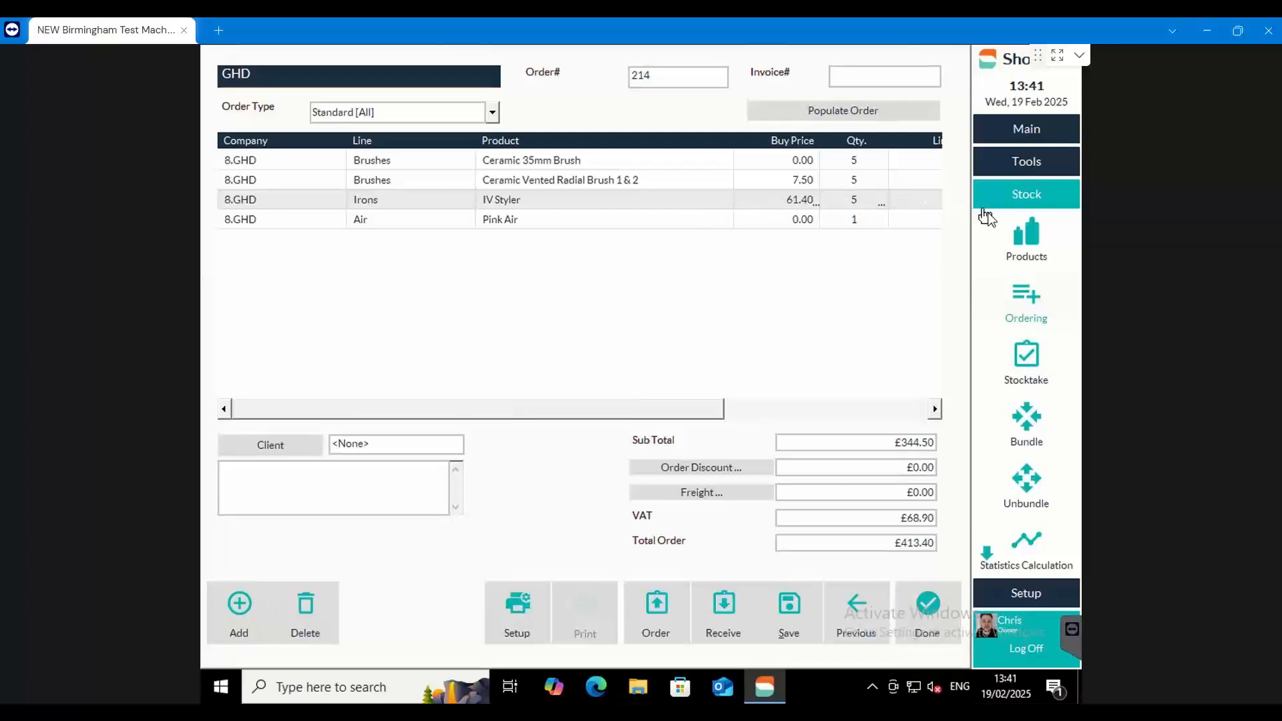
click(1026, 242)
drag(632, 522, 573, 519)
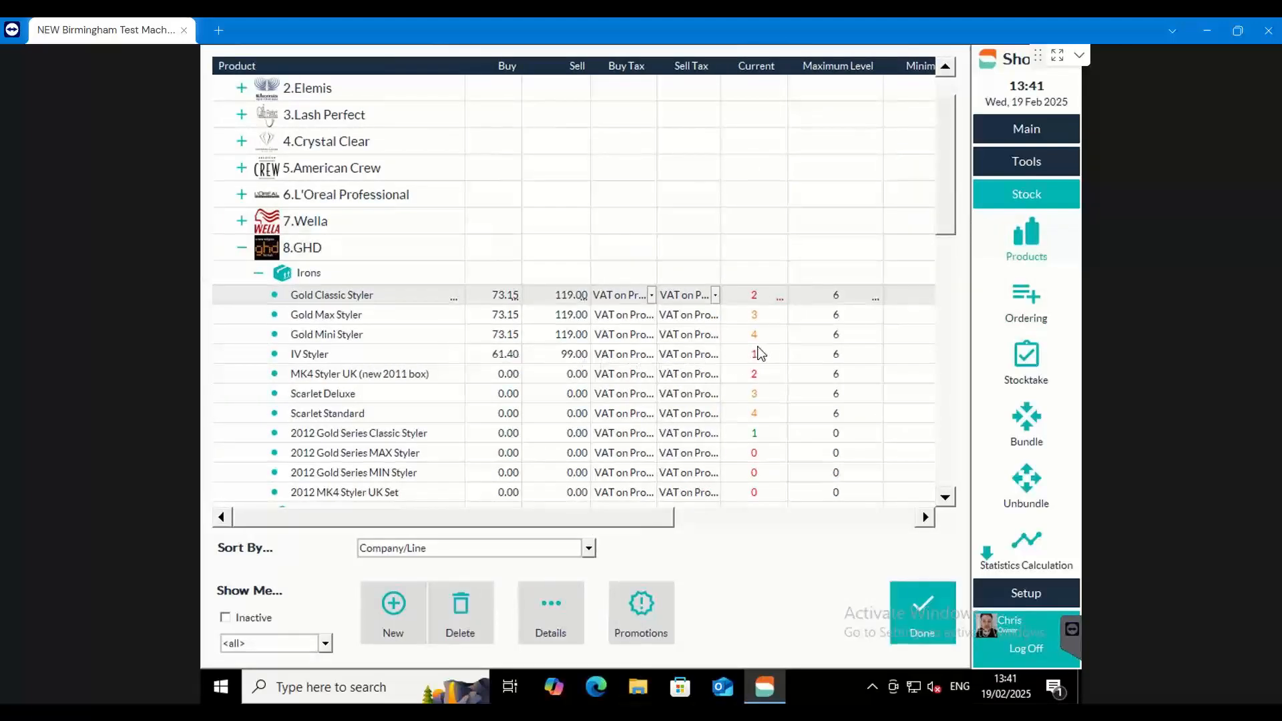
drag(660, 518, 691, 517)
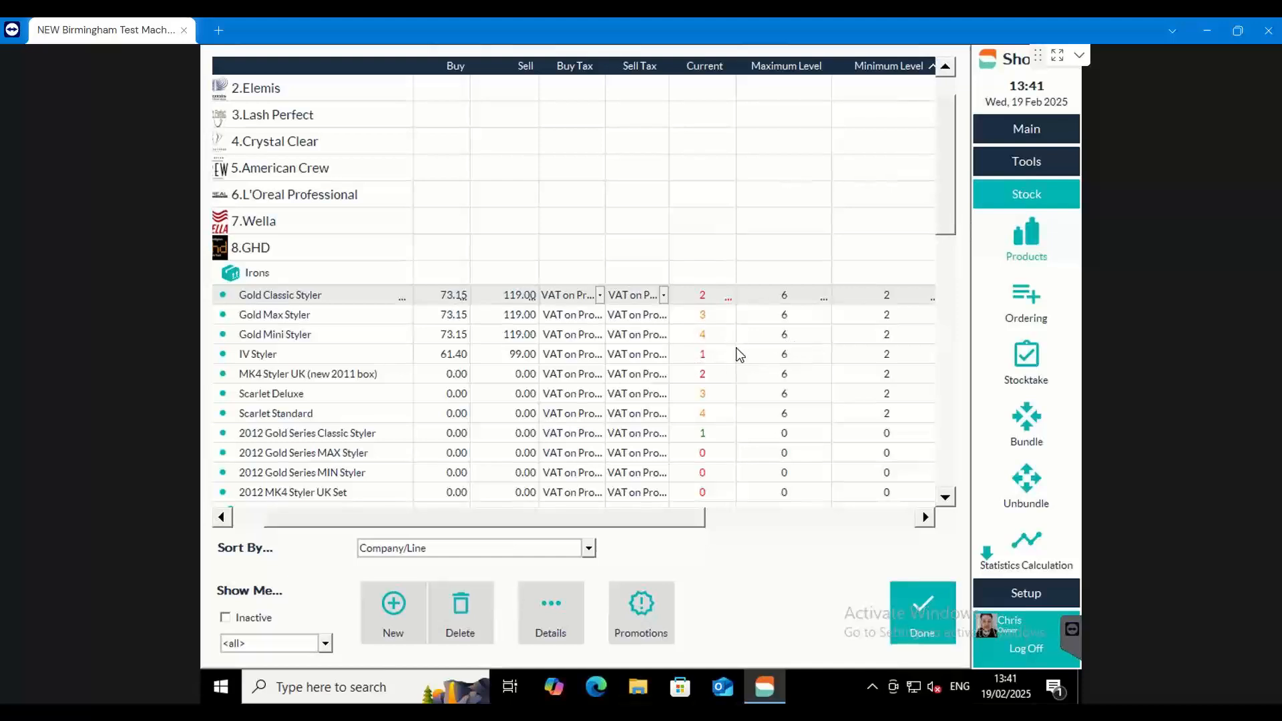
click(1026, 295)
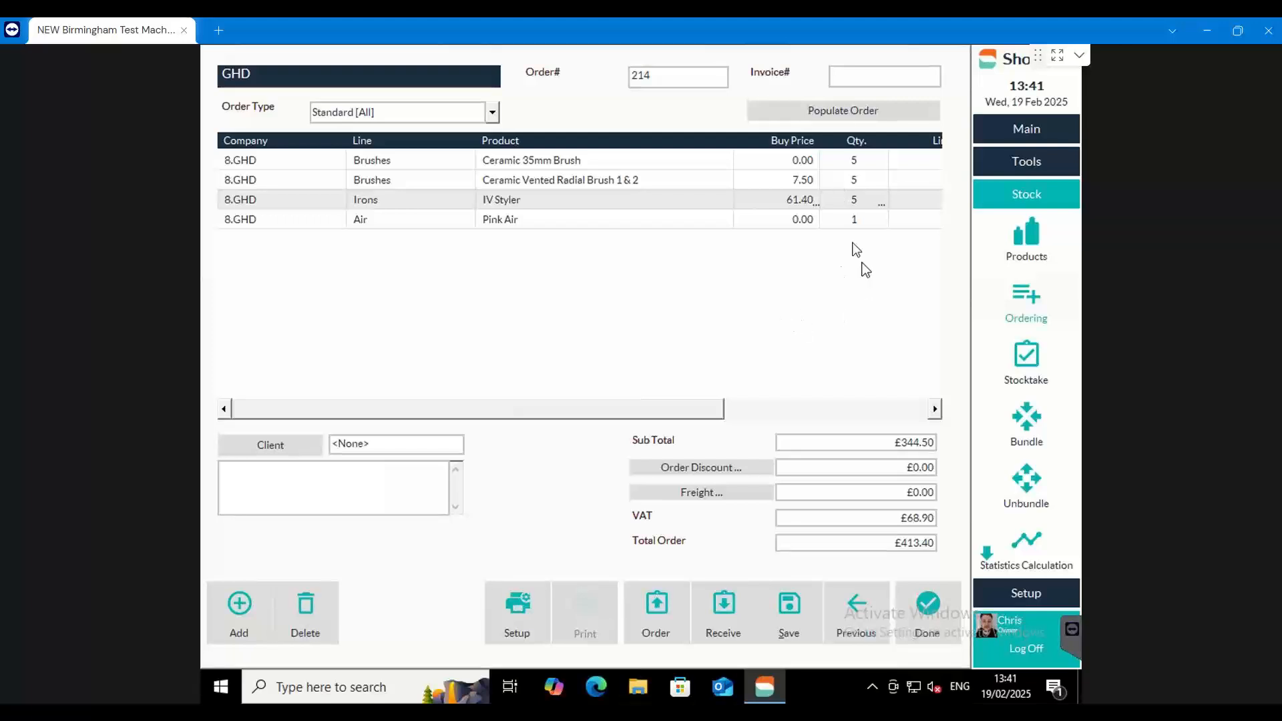
Enter 5 as the IV Styler's order quantity, recheck the product list and return to the order
click(860, 200)
click(877, 196)
key(BackSpace)
text(5)
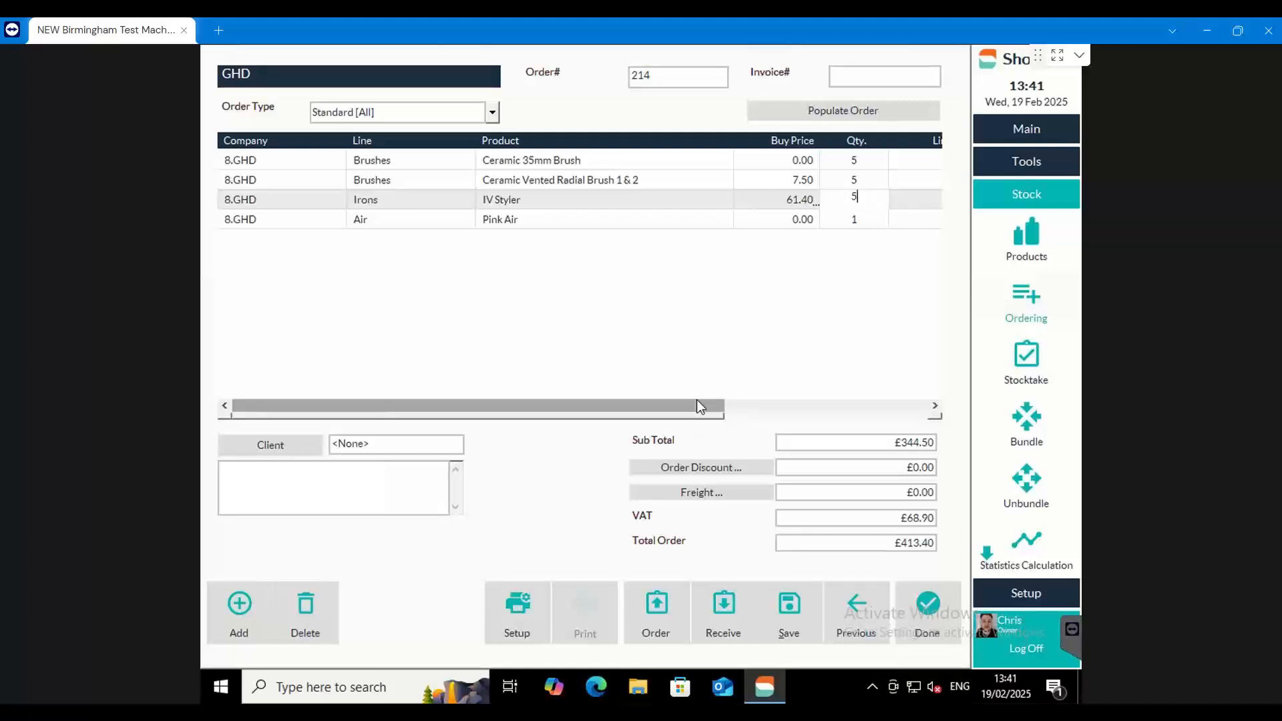
click(1052, 220)
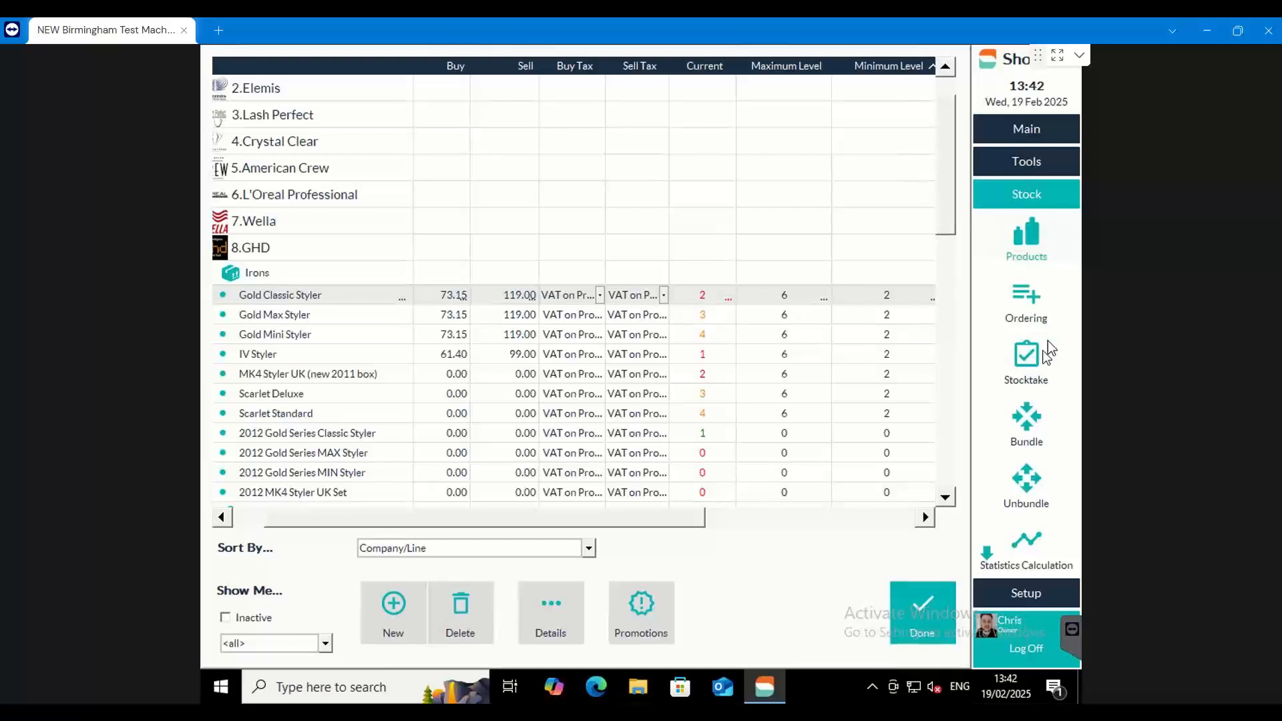
click(1026, 310)
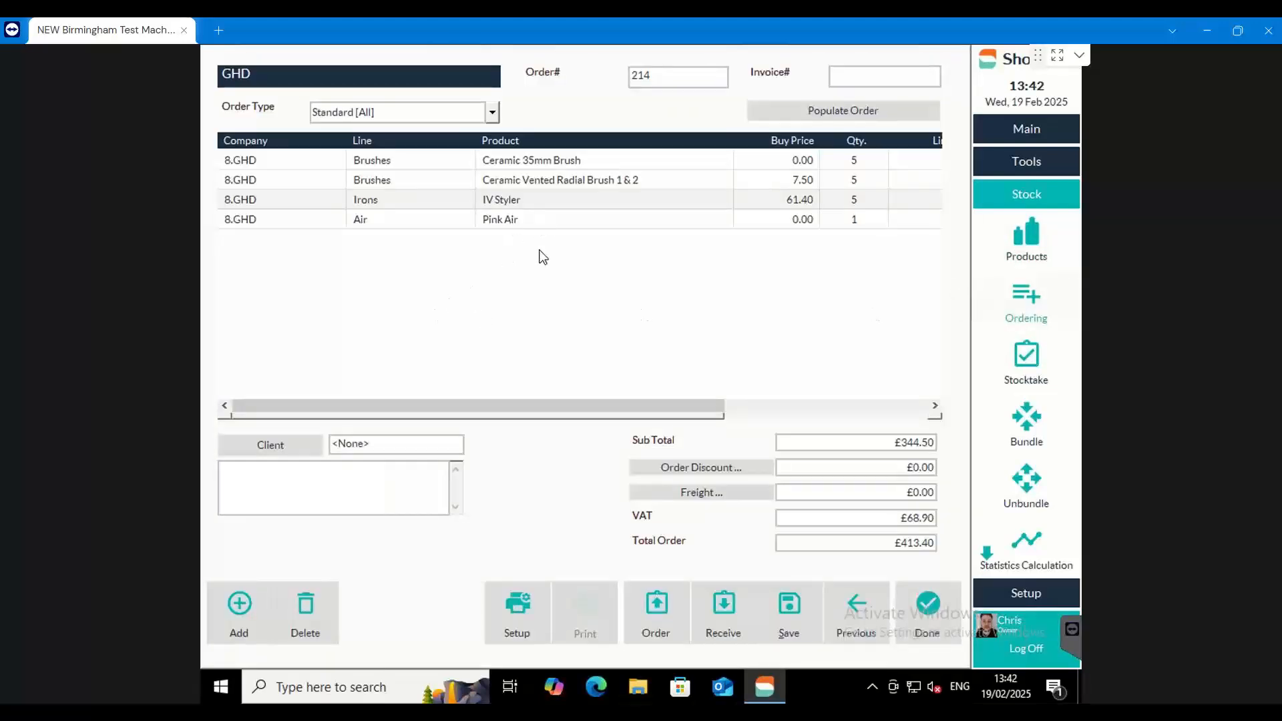
Open the product selection for the order, sort it by Company/Line and expand GHD
click(254, 599)
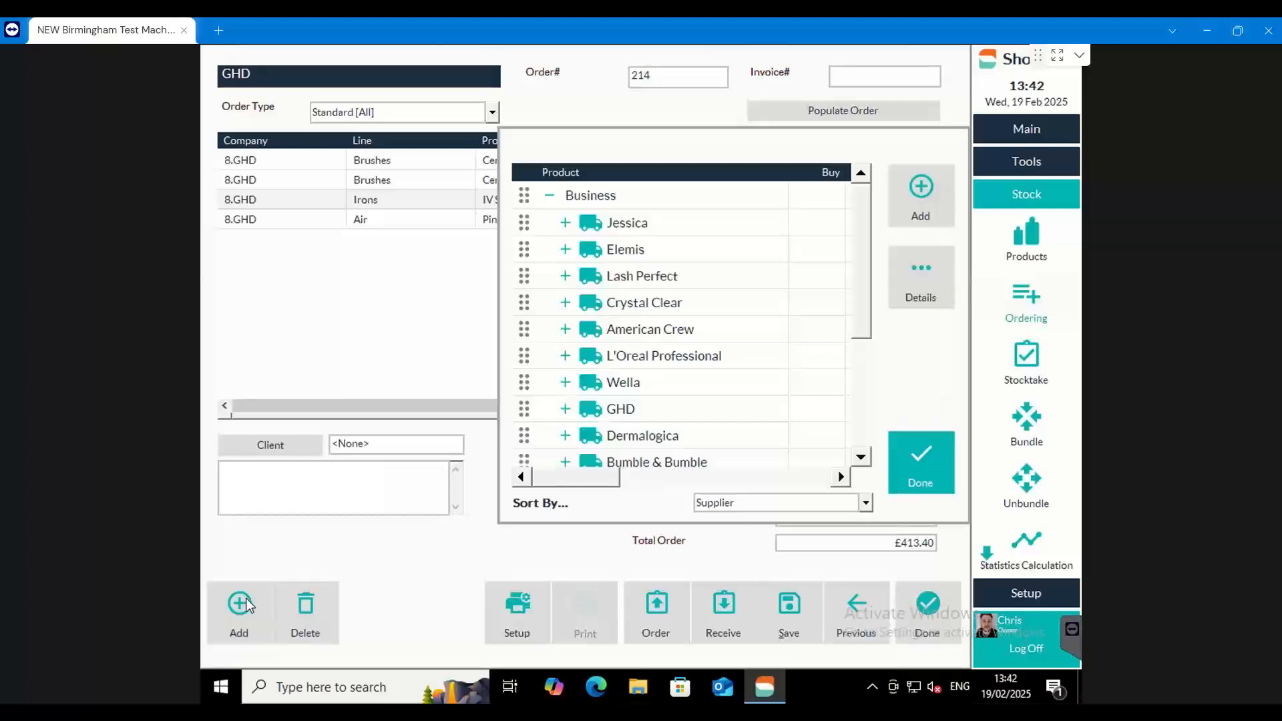
click(853, 506)
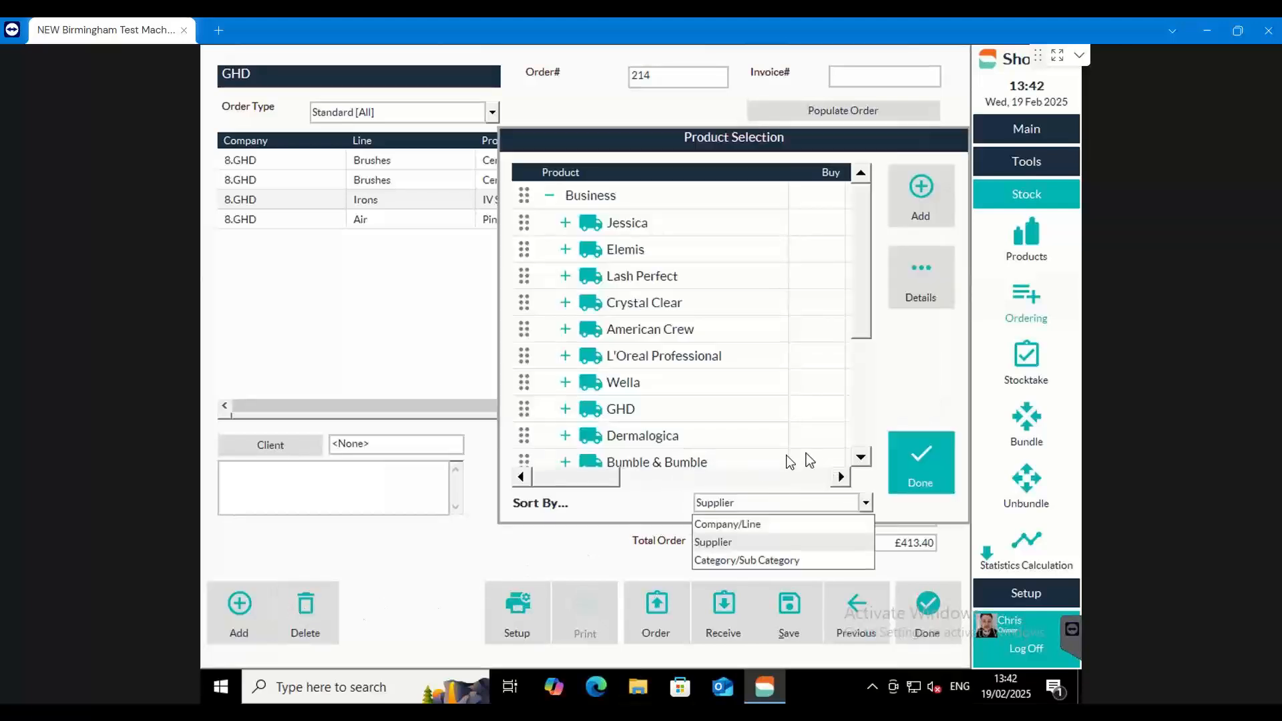
click(725, 524)
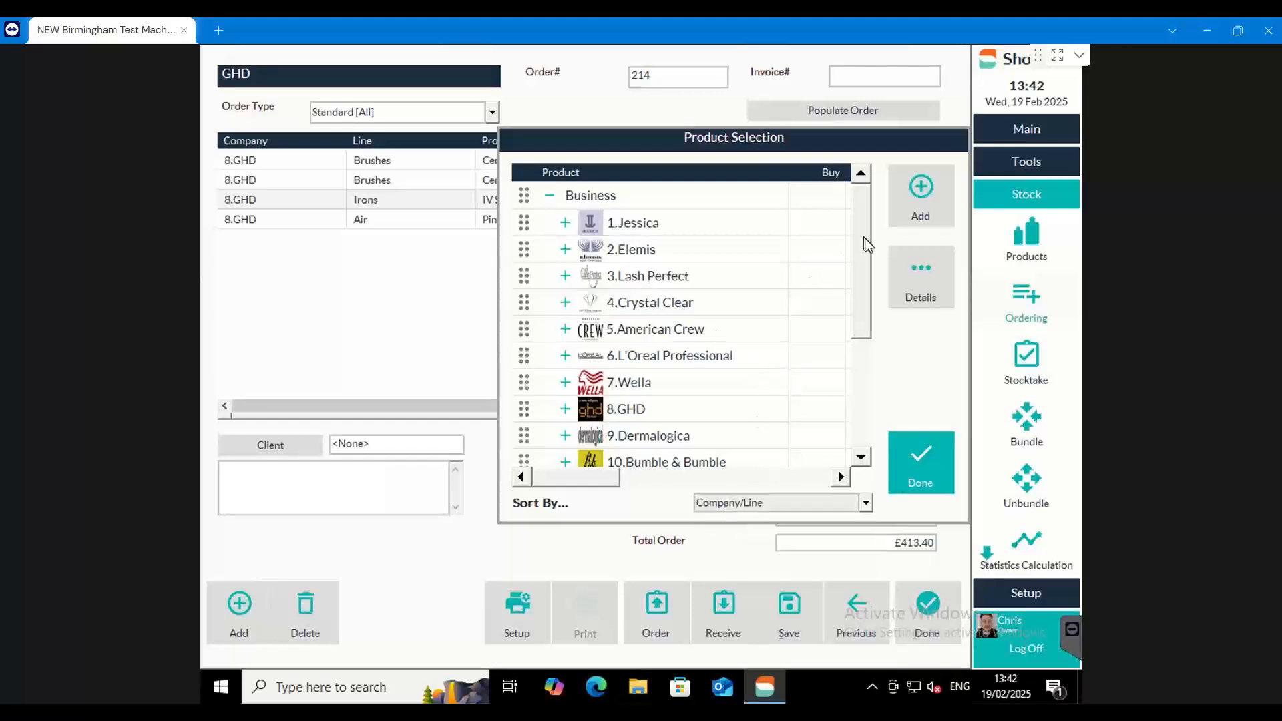
scroll(863, 242, down, 2)
click(565, 358)
scroll(621, 411, down, 2)
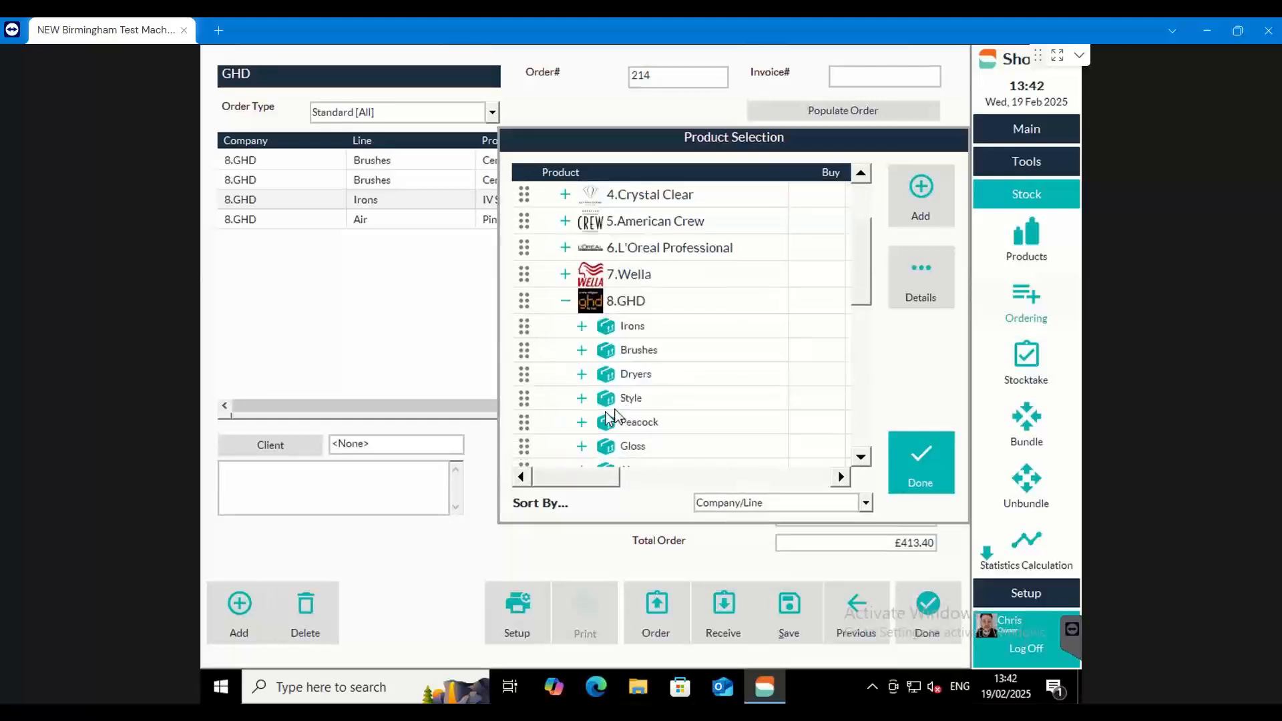
Add Total Volume Foam 200ml from GHD's Style line to the order and close the product selection
click(582, 402)
scroll(634, 414, down, 3)
click(664, 422)
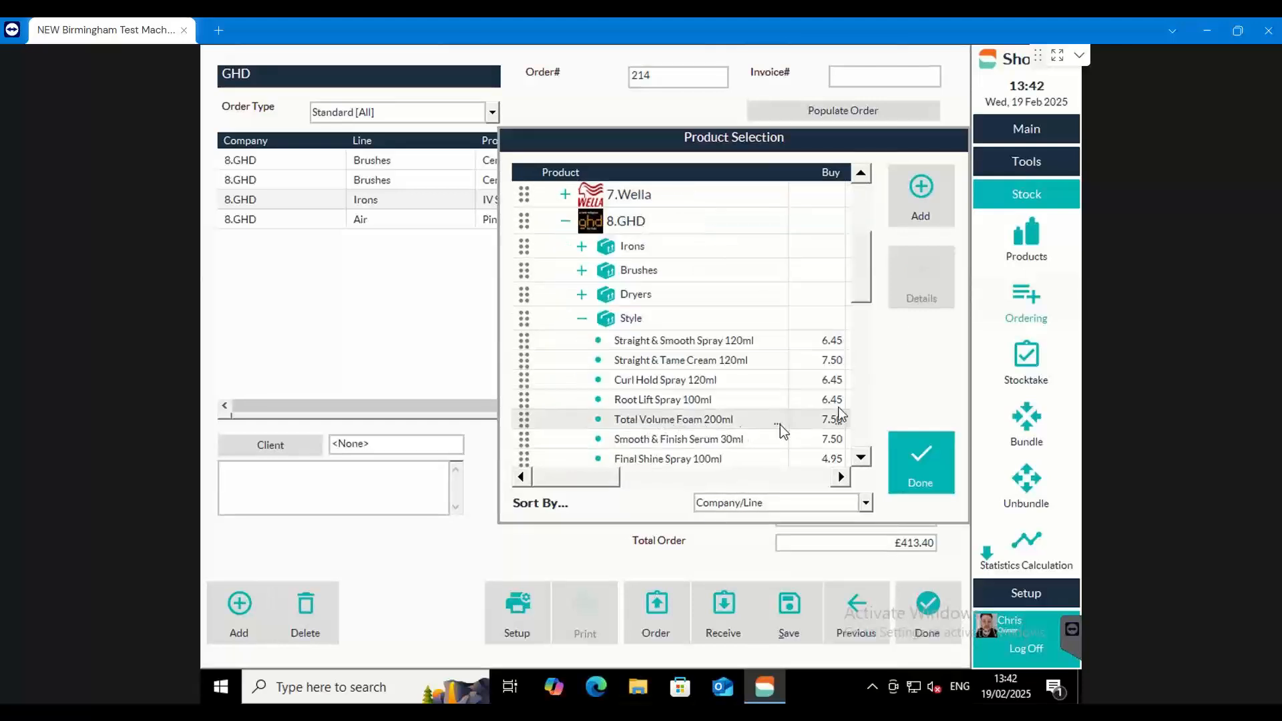
click(911, 207)
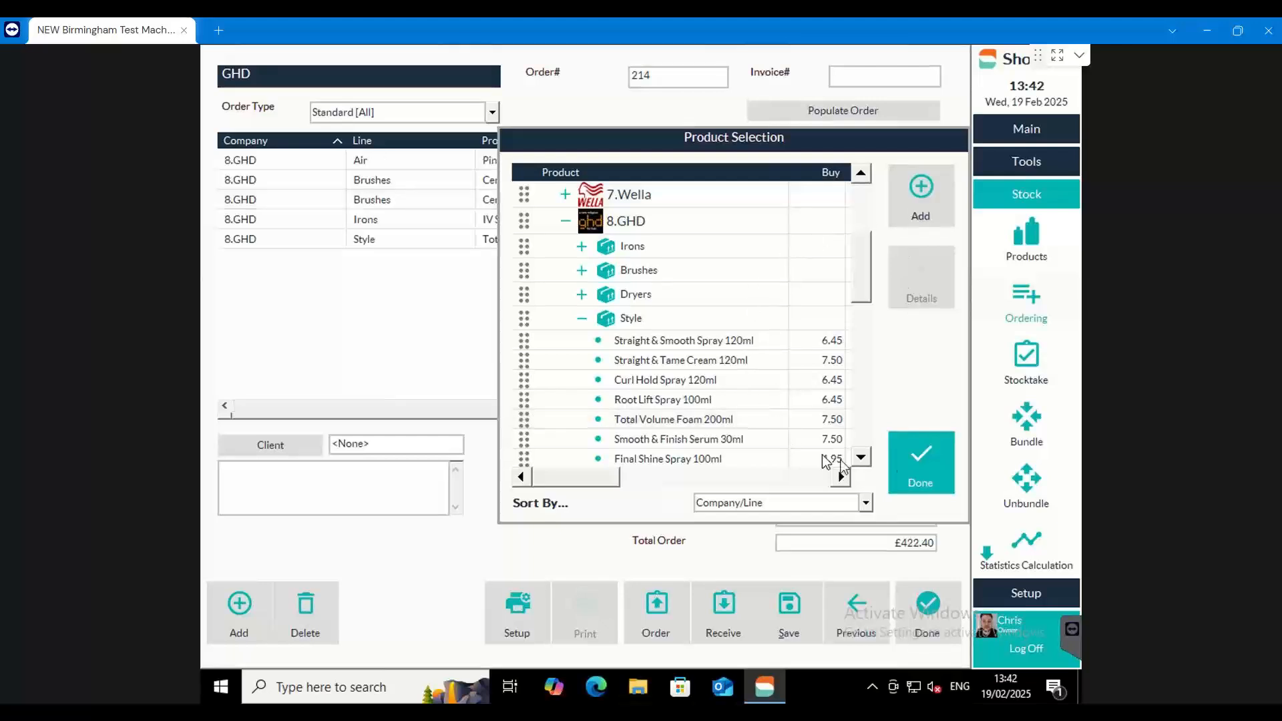
click(920, 454)
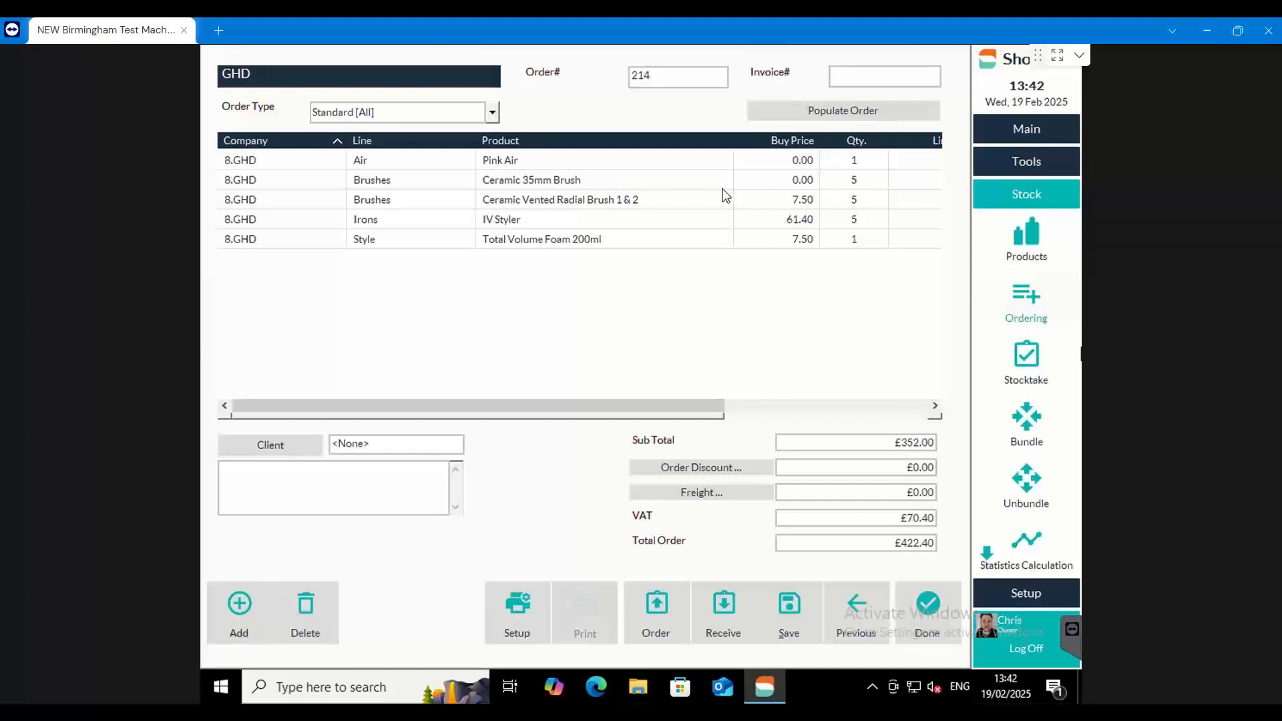
Set the Ceramic 35mm Brush's buy price to 9.99 and accept it as the default for future orders
click(807, 185)
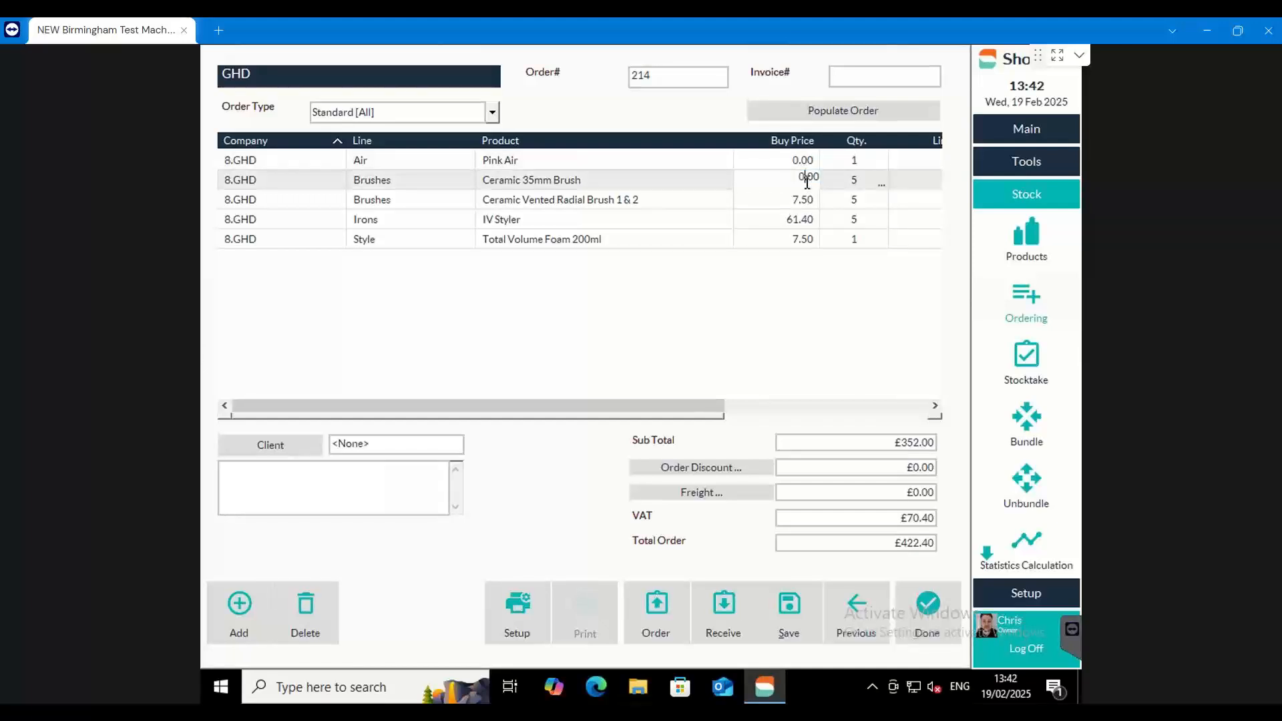
double_click(804, 179)
text(9.99)
click(783, 308)
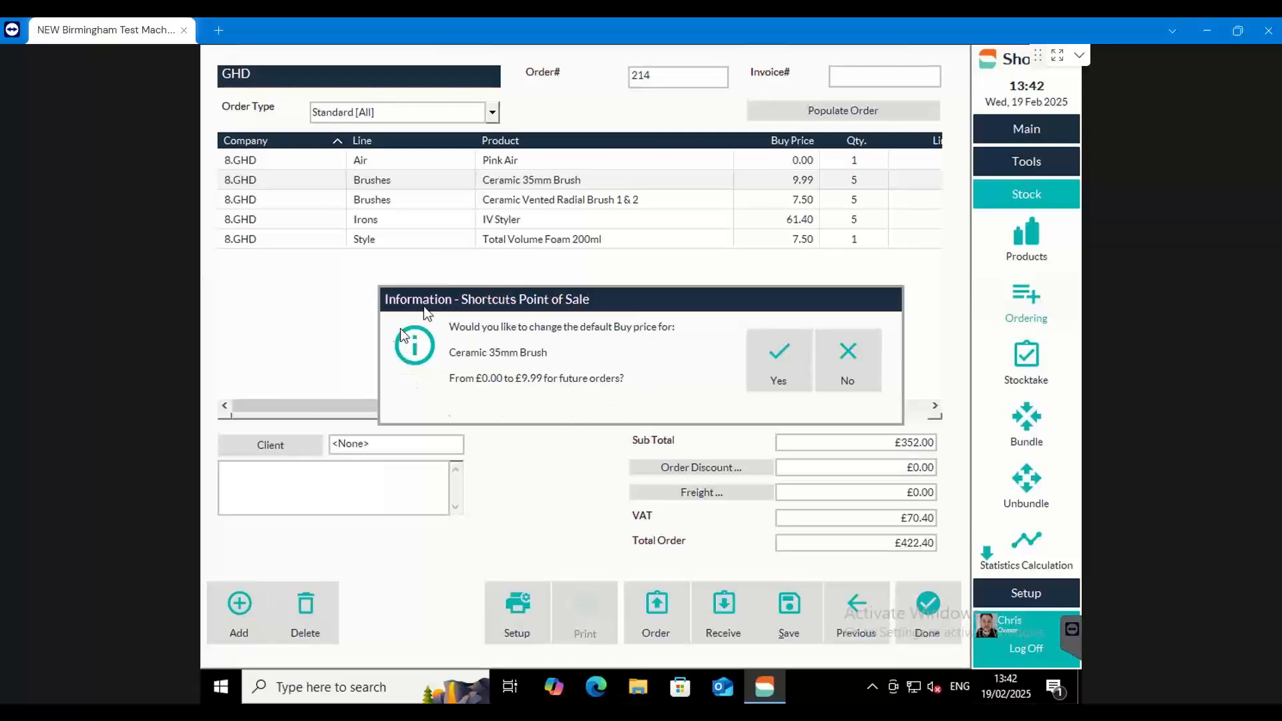
click(765, 359)
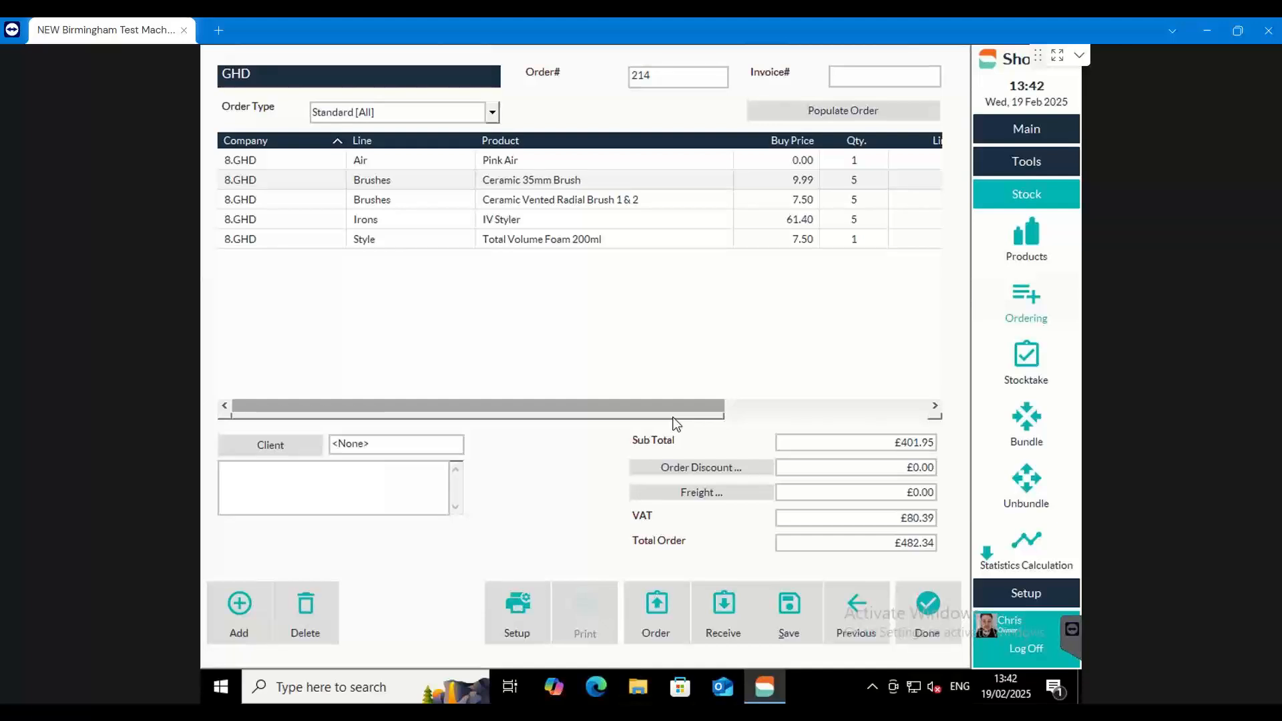
Examine the line discount options for the Ceramic 35mm Brush without applying a discount
drag(644, 410, 792, 418)
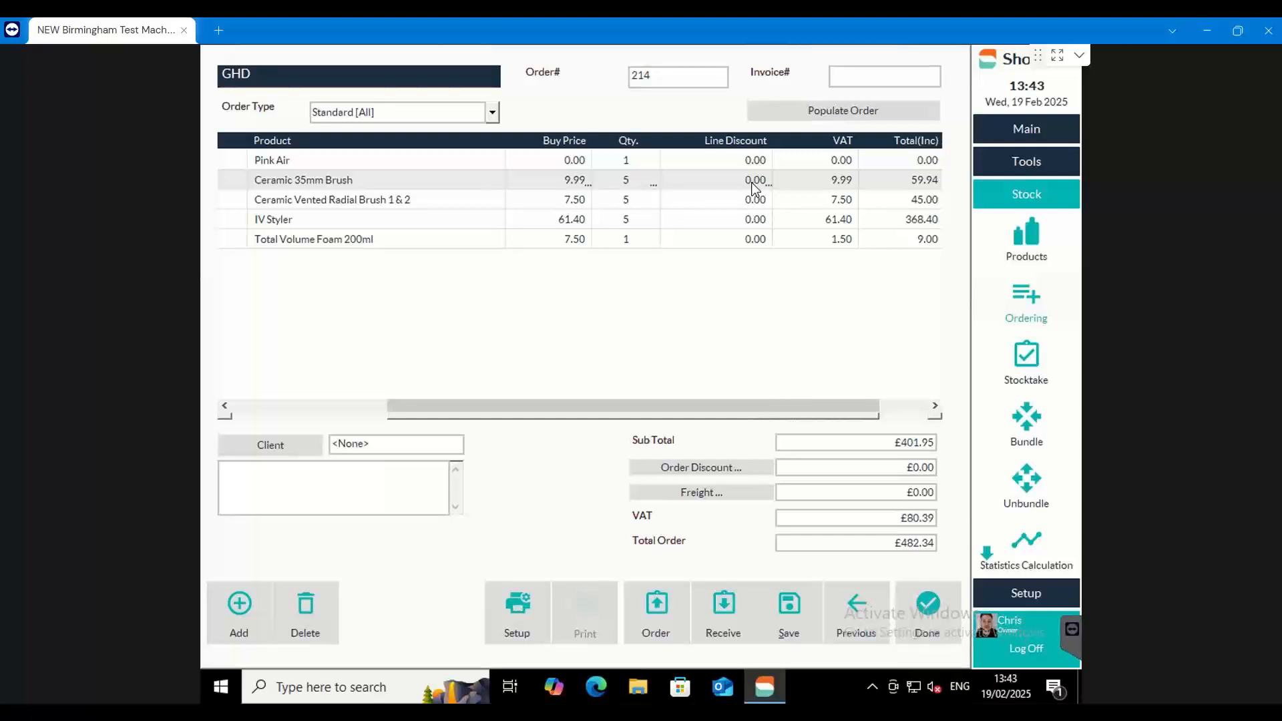
drag(773, 140, 745, 141)
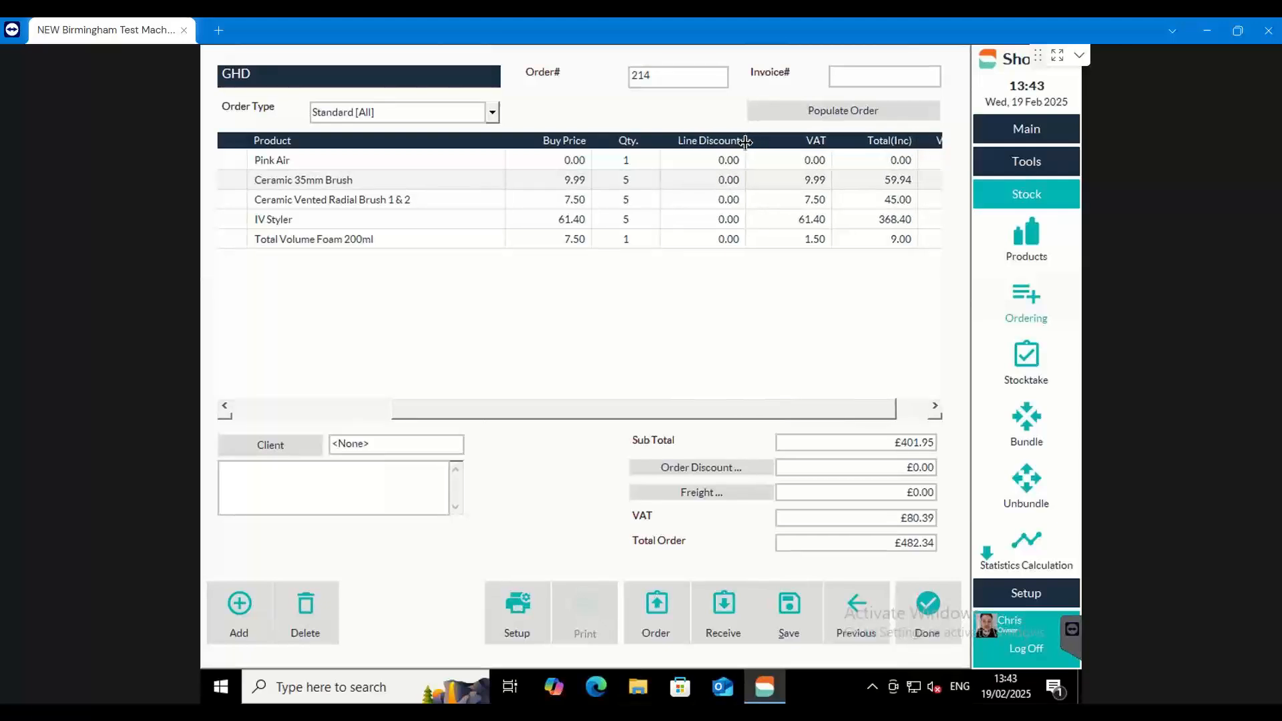
double_click(719, 187)
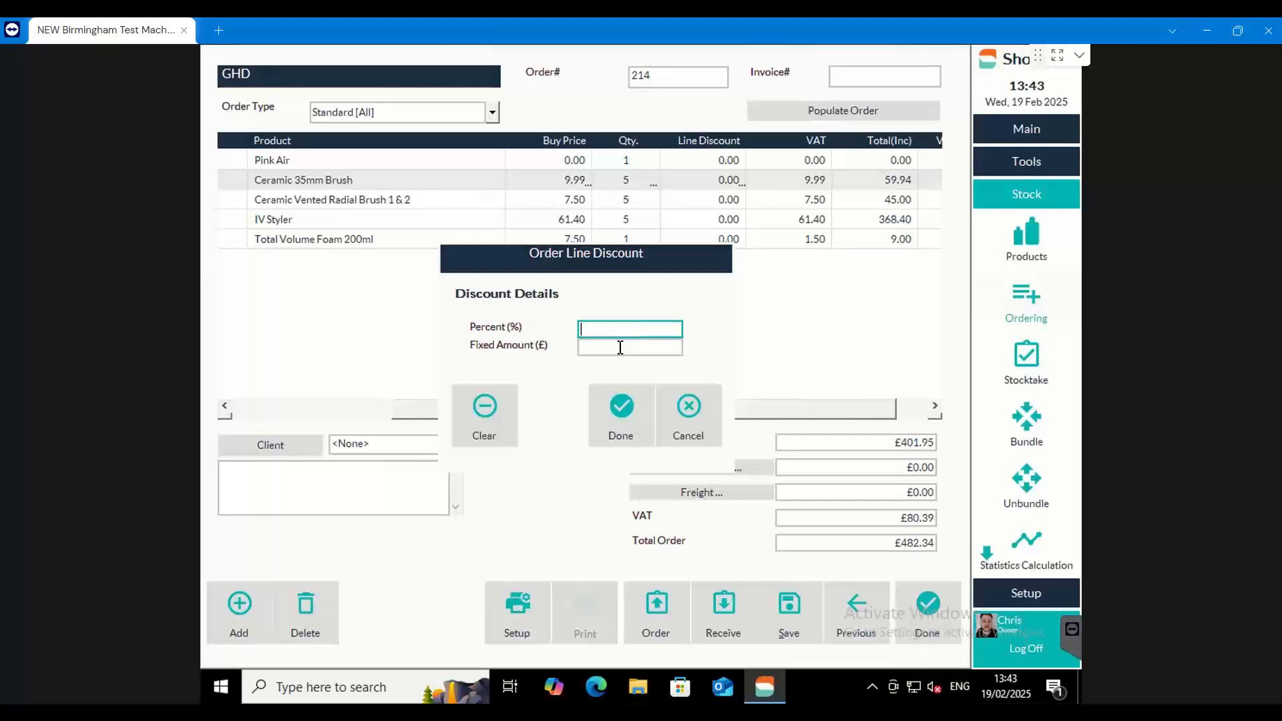
click(714, 395)
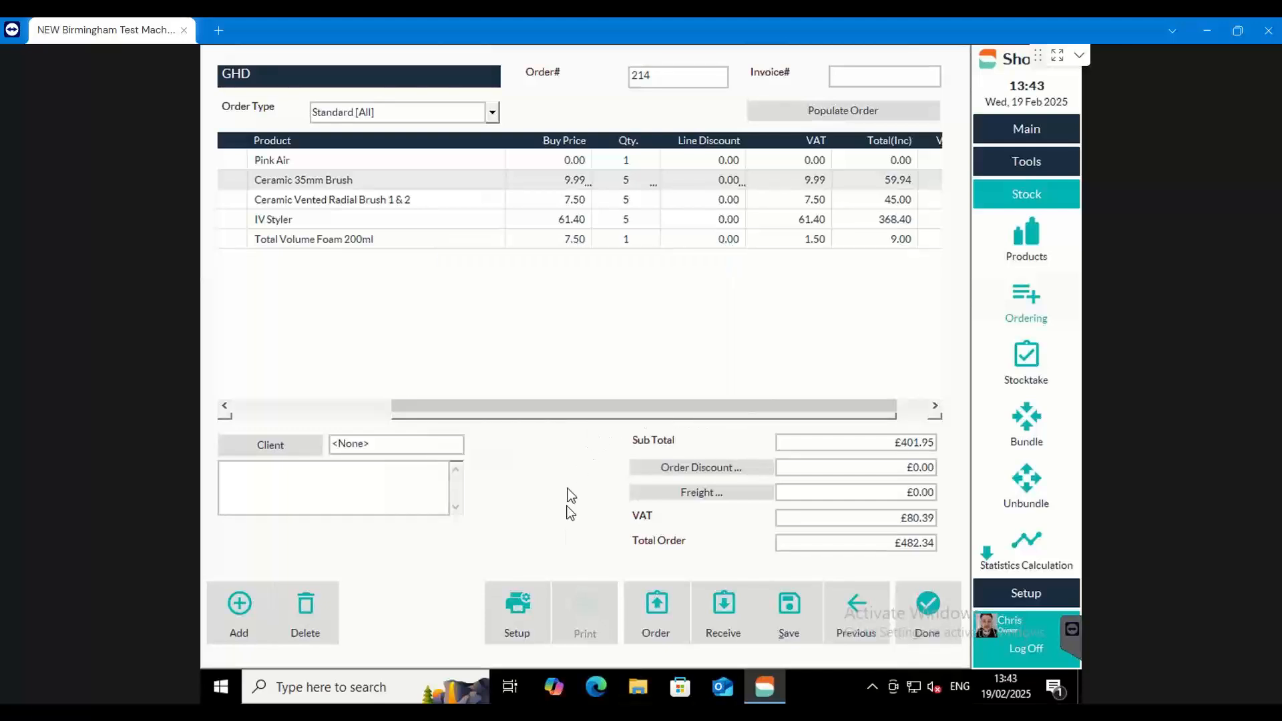
Place the GHD order without printing it
click(641, 615)
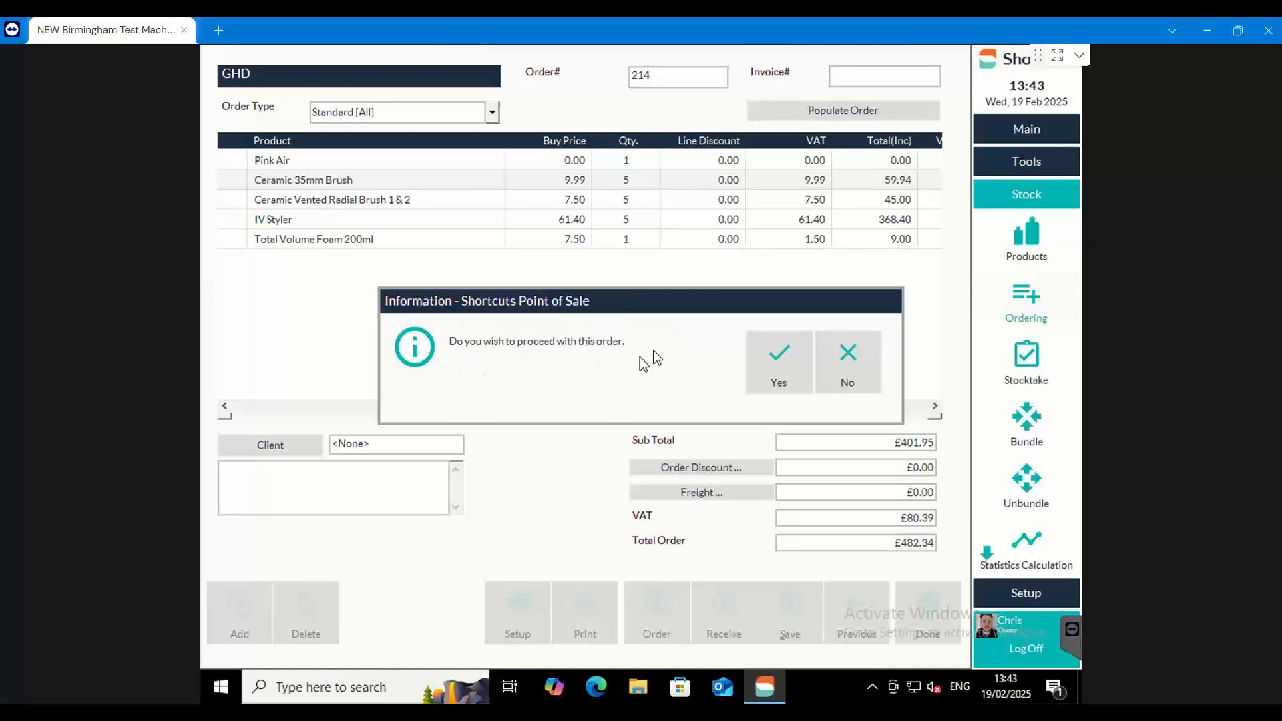
click(778, 366)
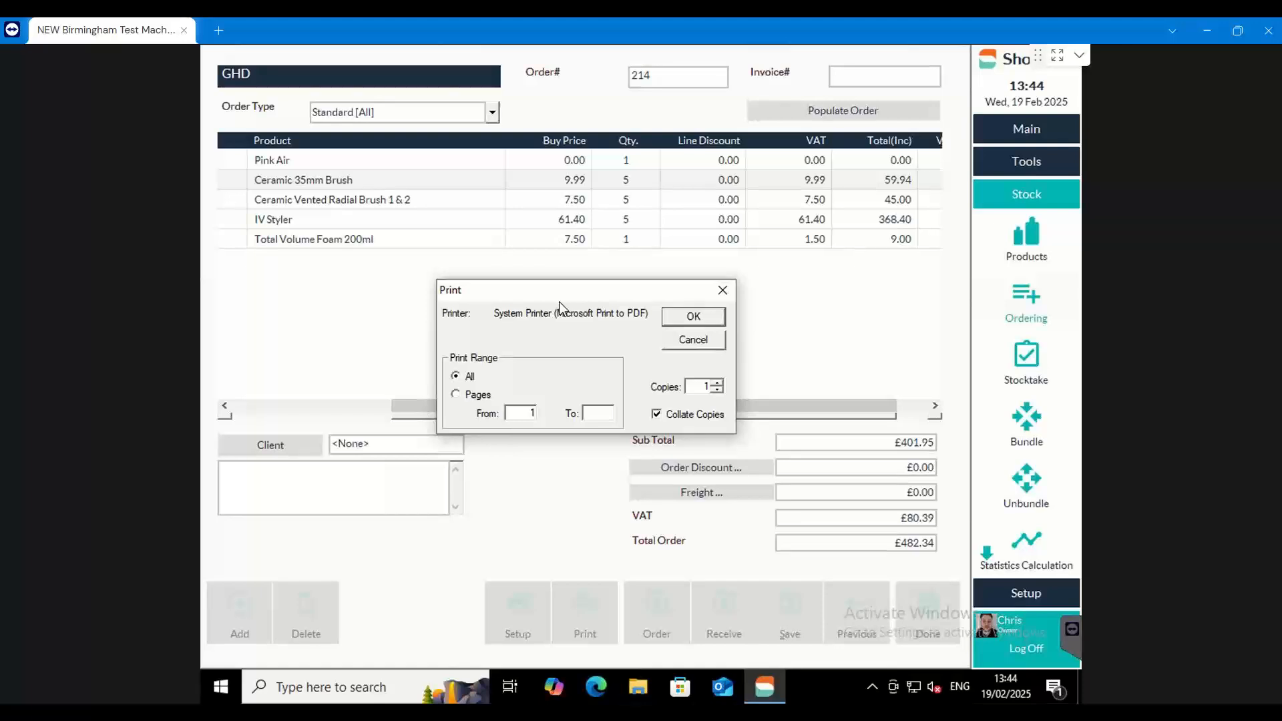
click(701, 342)
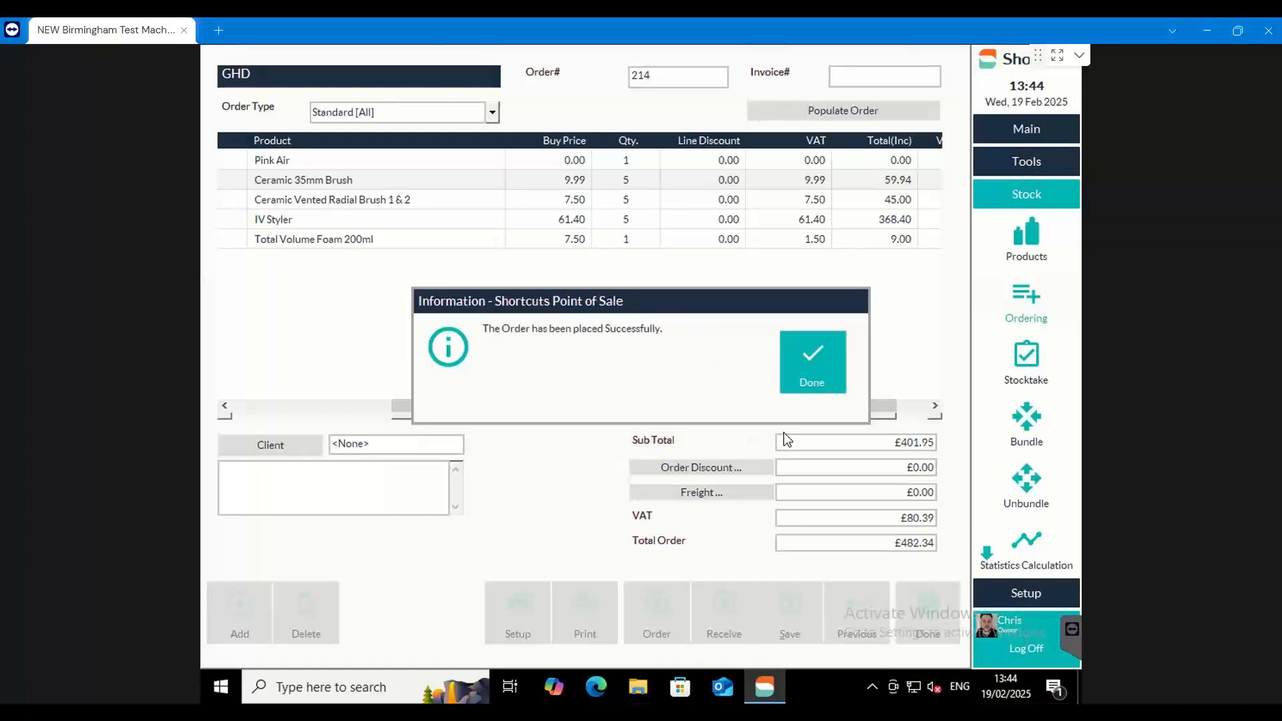
click(806, 352)
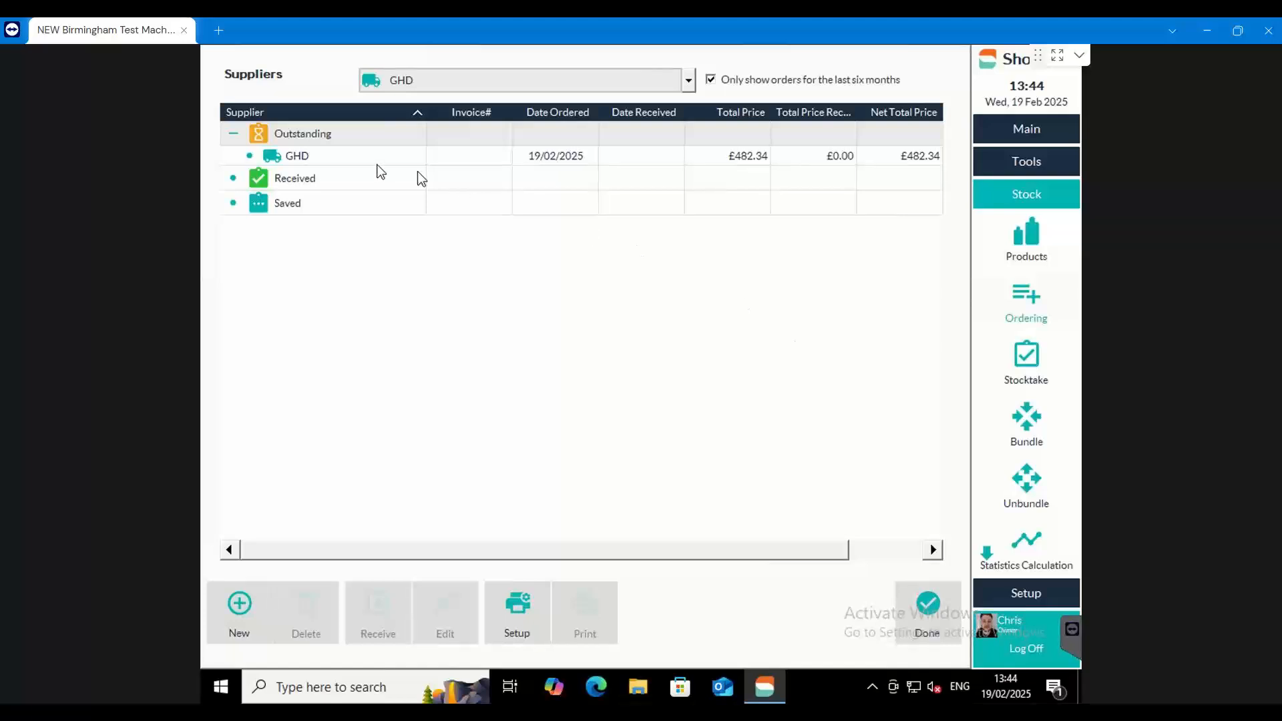
Check the export options available for the outstanding GHD order
right_click(300, 160)
mouse_move(340, 176)
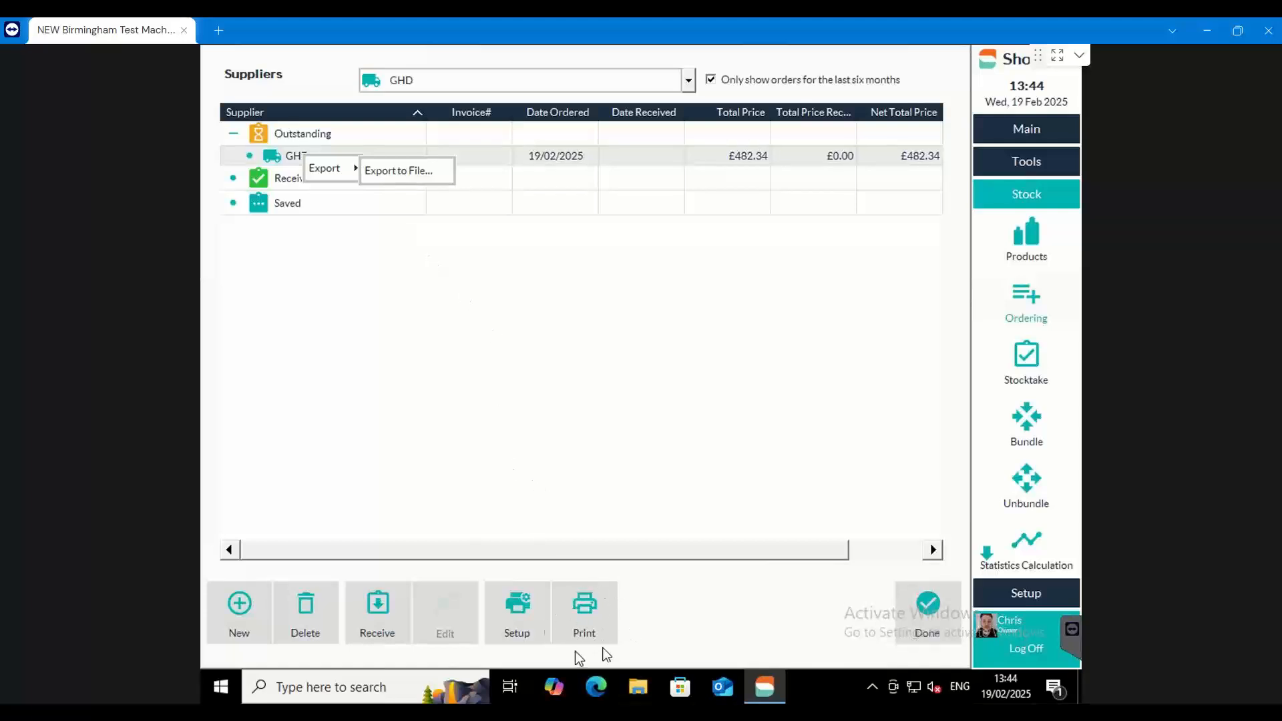
click(617, 501)
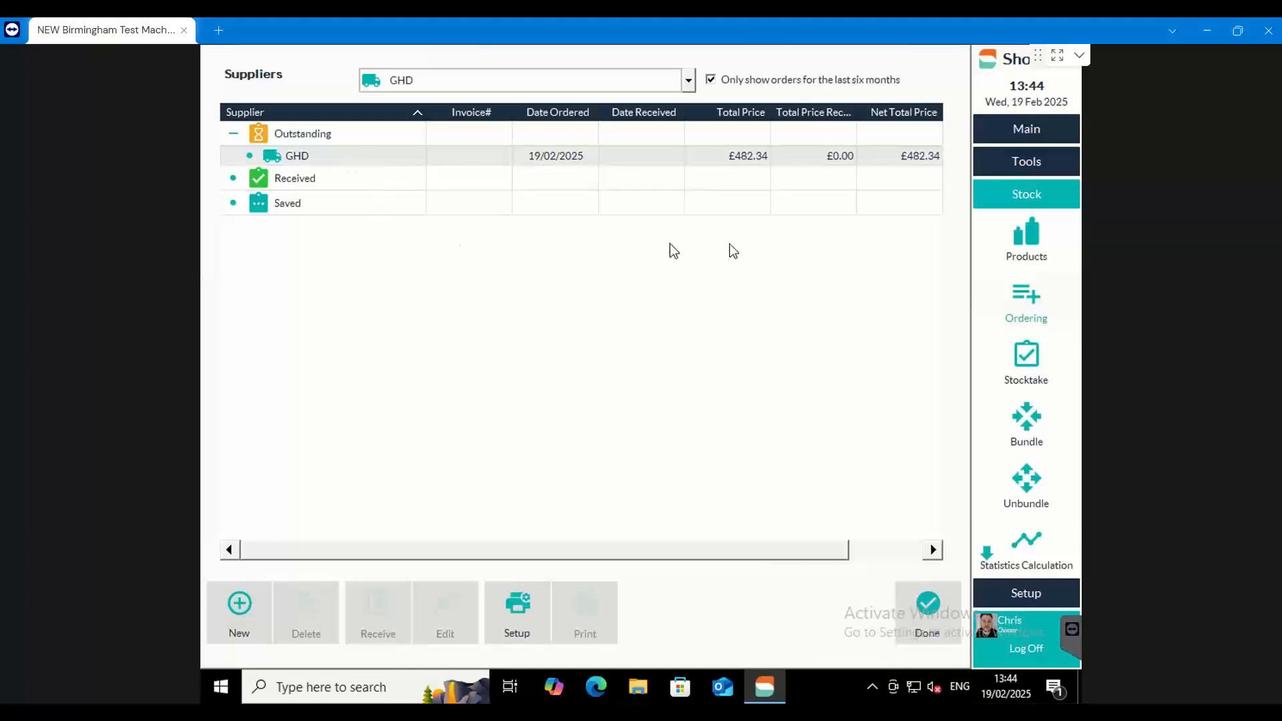
View today's appointment book and go back to the Stock section
click(1028, 130)
click(1026, 181)
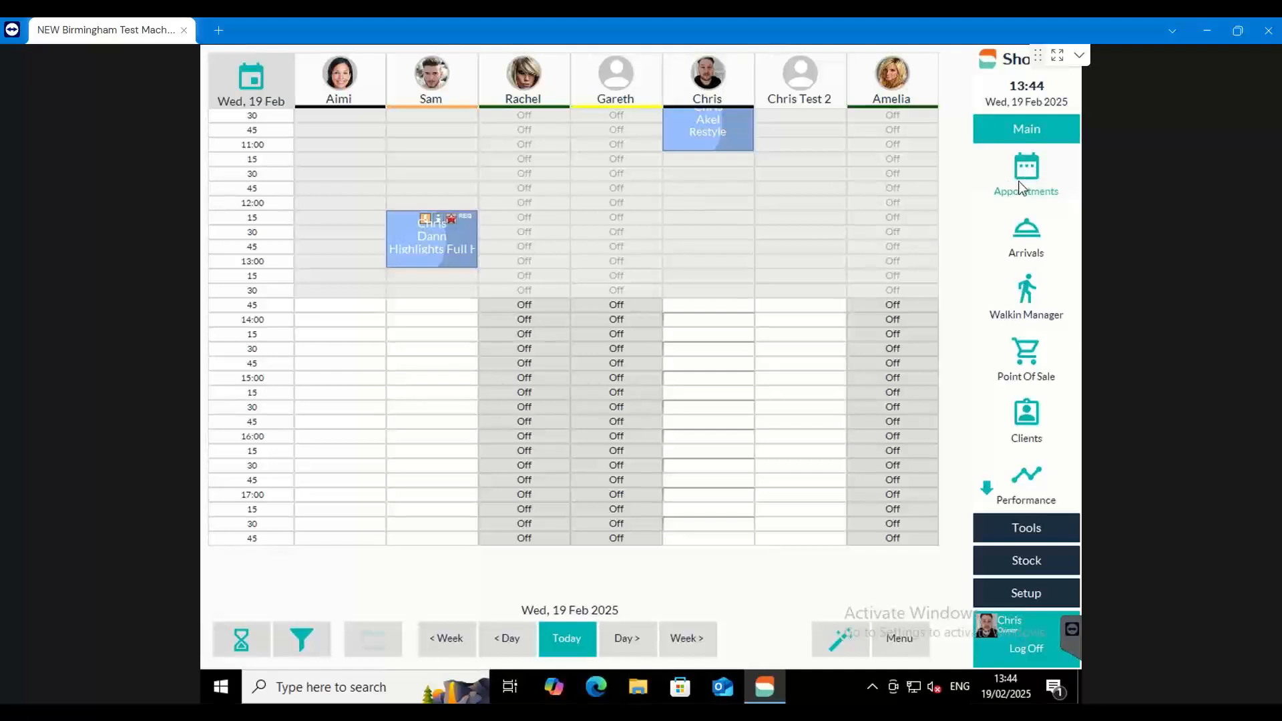
click(1032, 566)
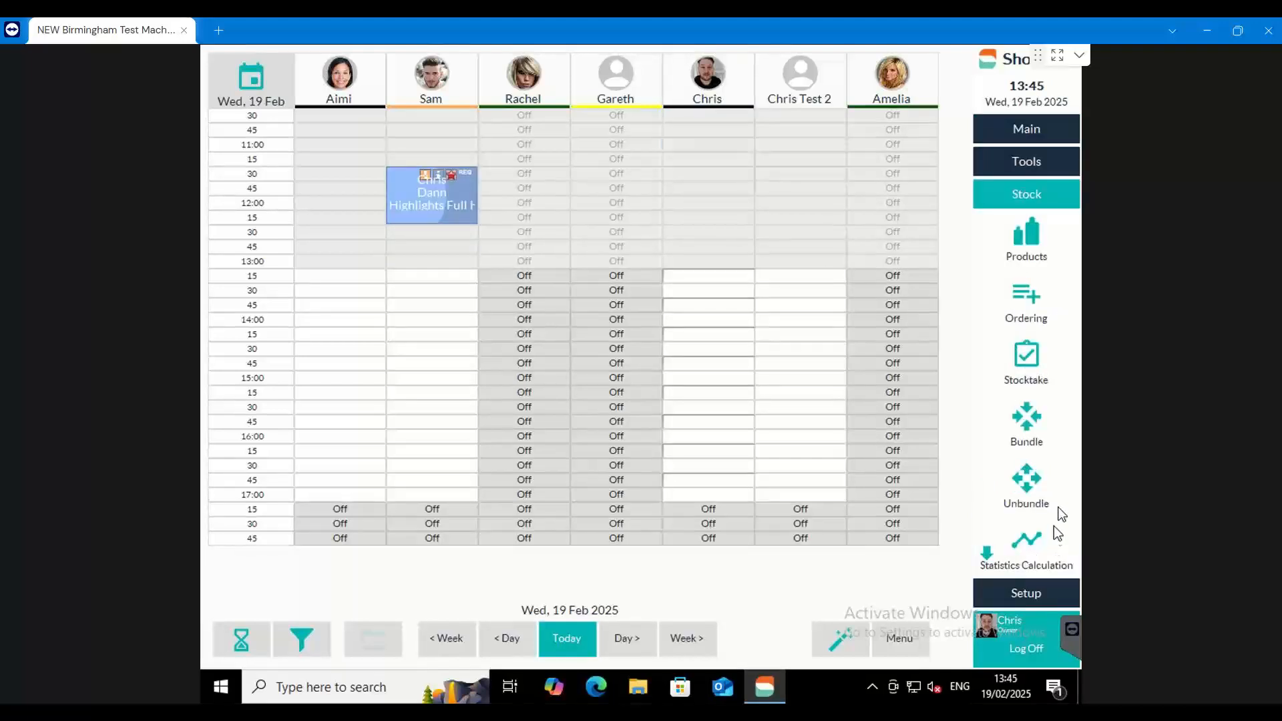
Open the outstanding GHD order from the supplier orders for receiving
click(1024, 310)
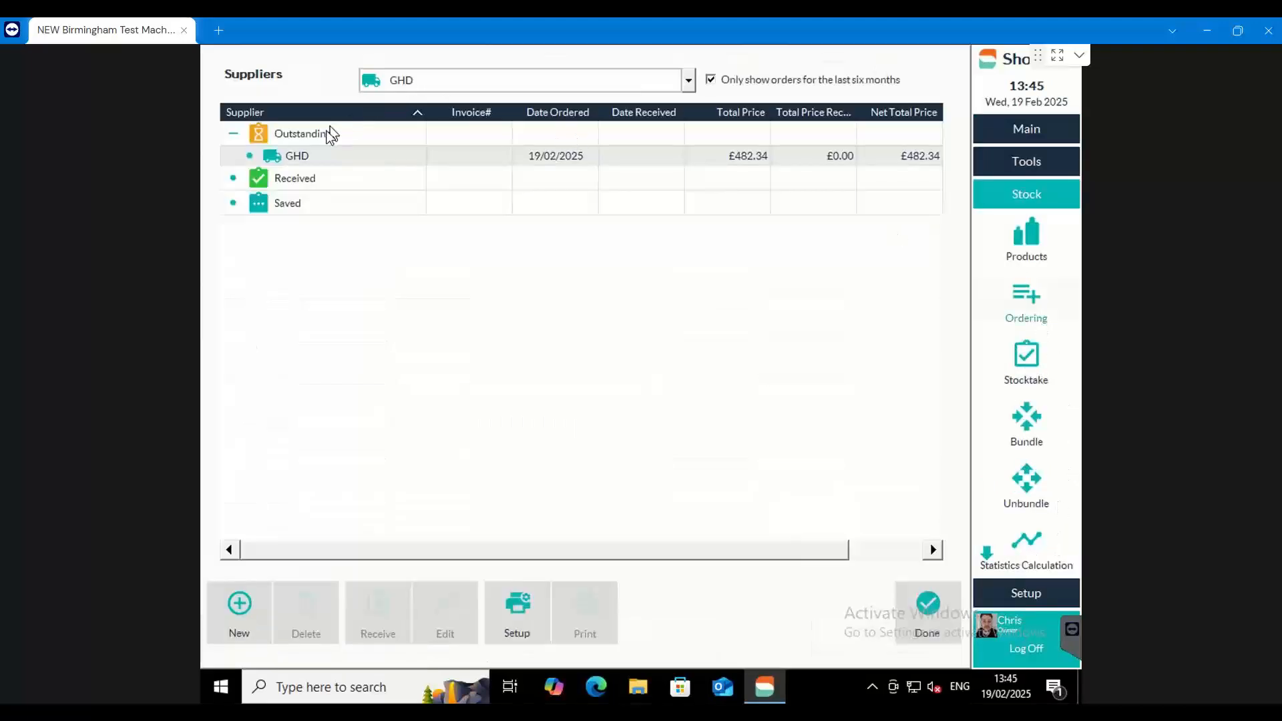
click(306, 159)
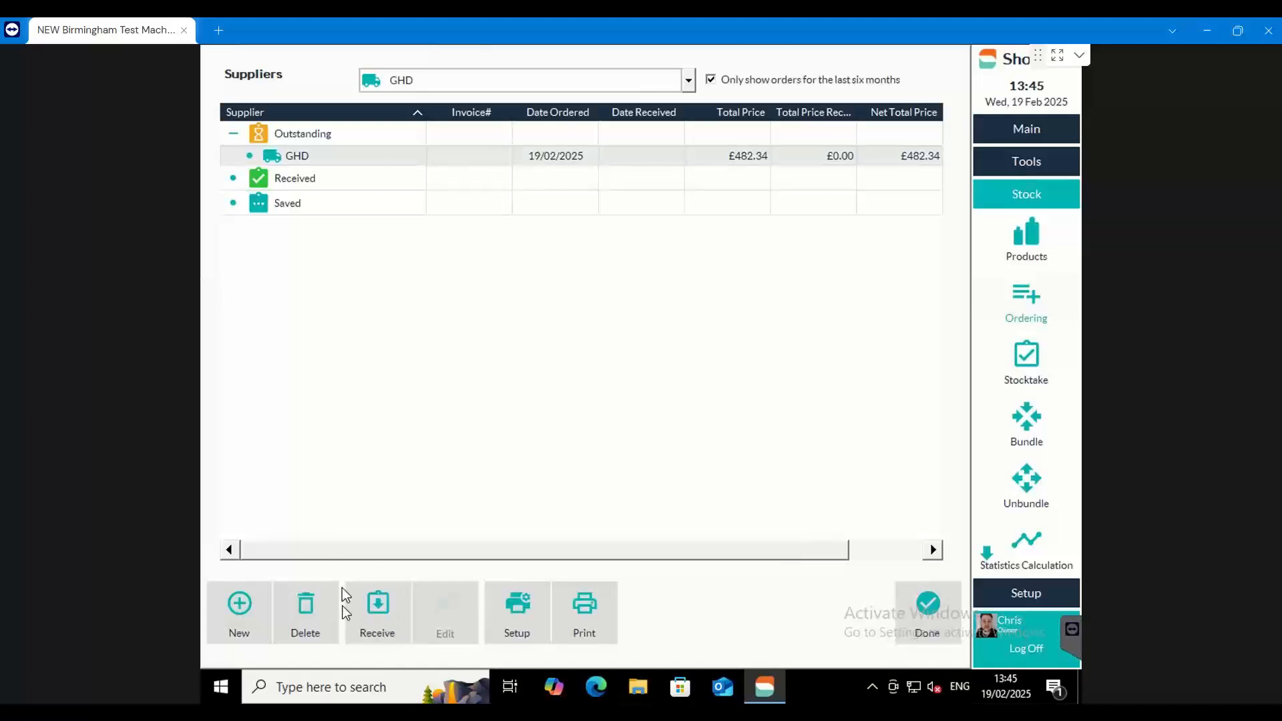
click(379, 605)
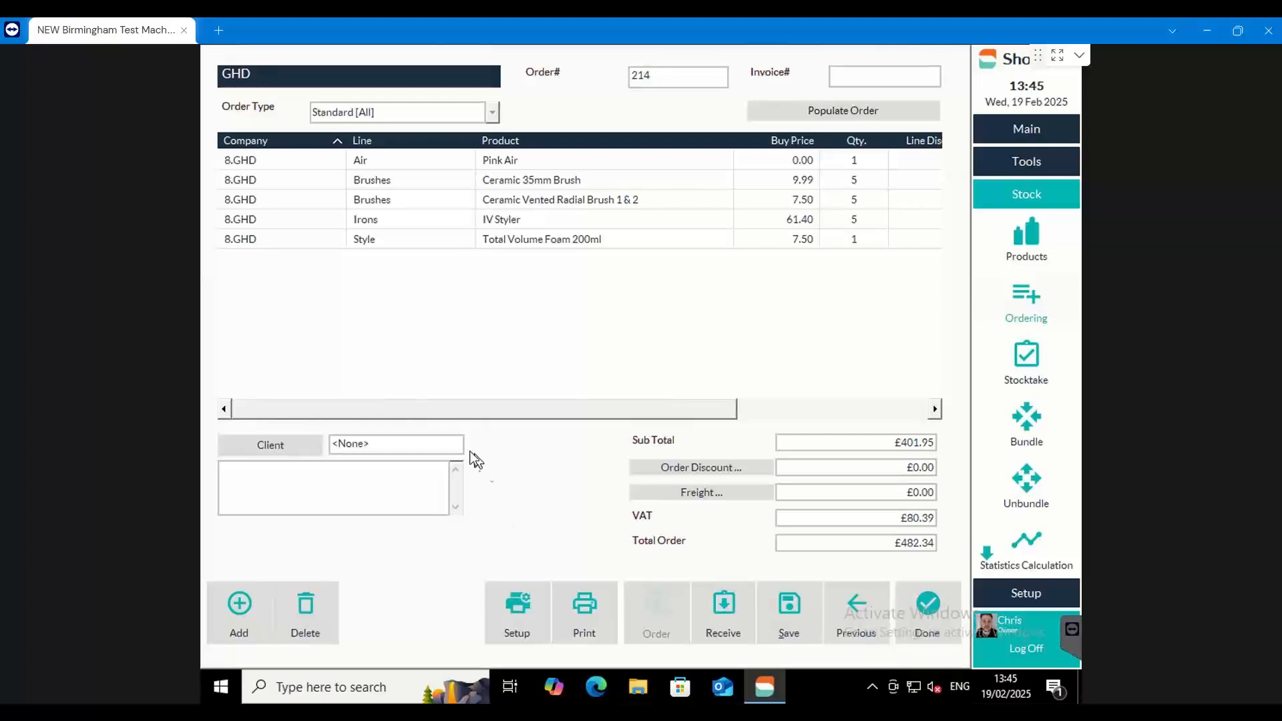
drag(402, 418, 652, 403)
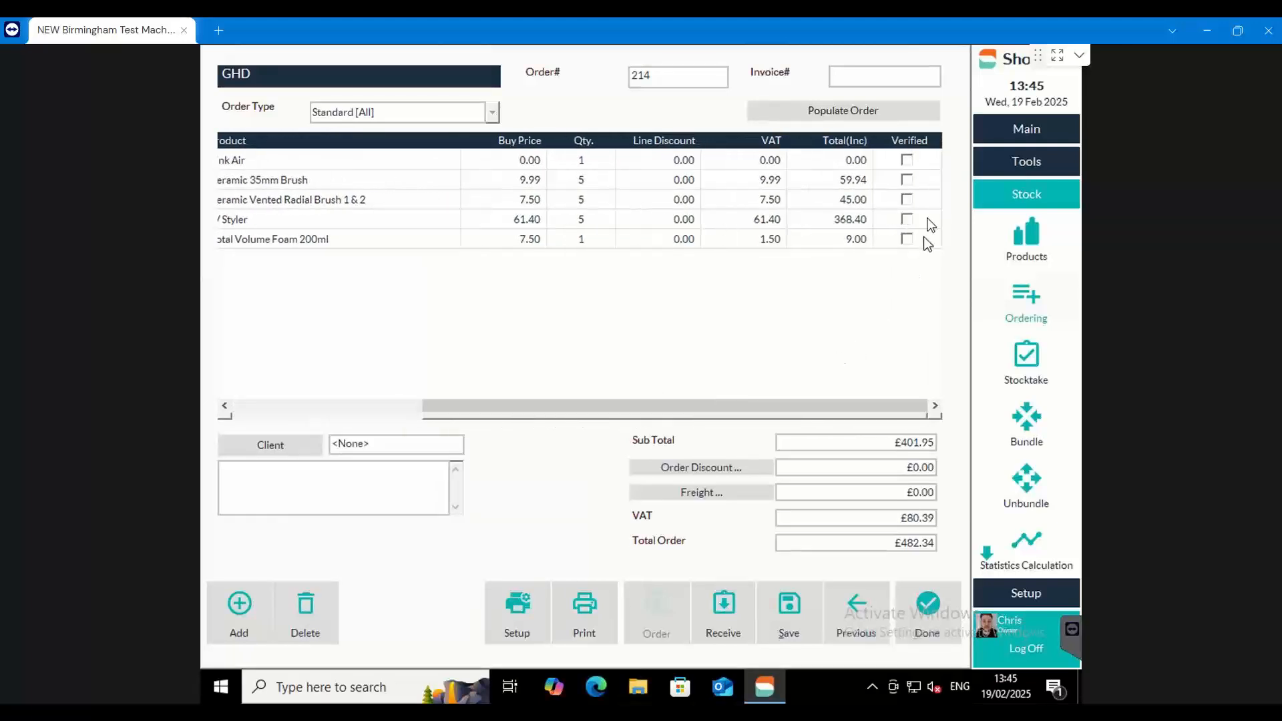
Mark all five product lines of the GHD order as verified
click(908, 159)
click(907, 180)
click(908, 199)
click(906, 219)
click(907, 239)
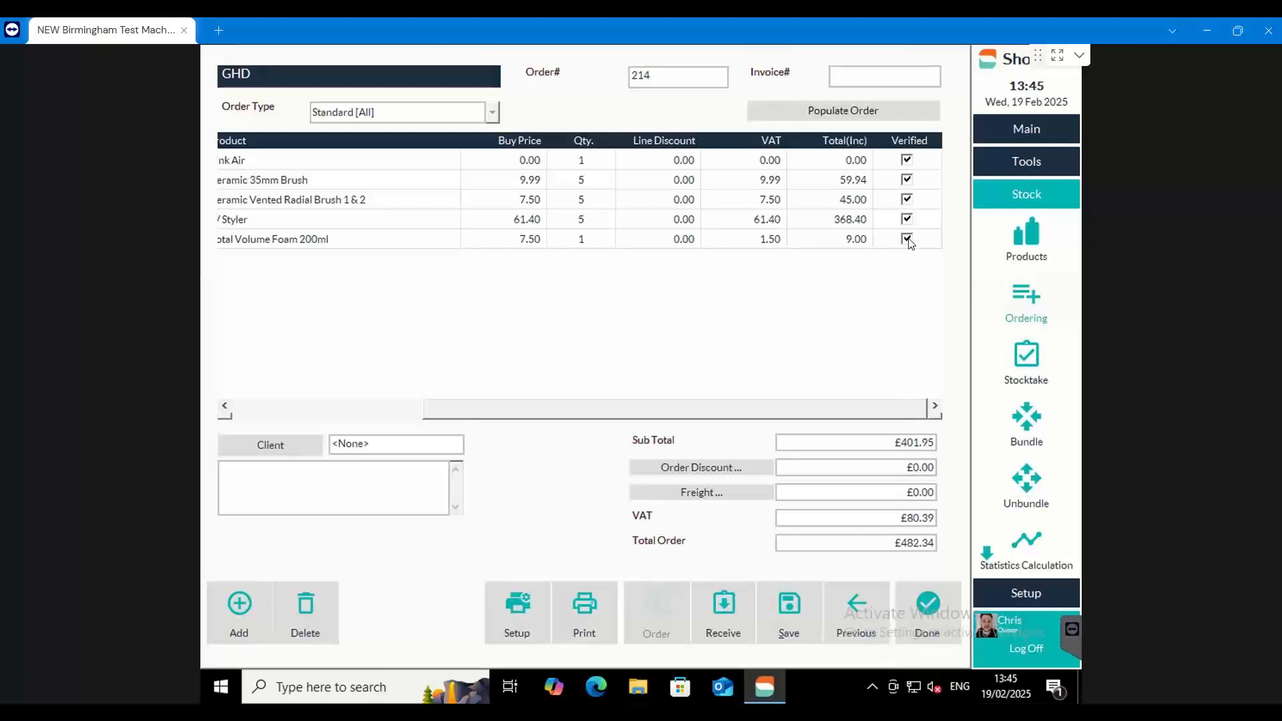
Clear the verified marks from the GHD order lines
click(907, 239)
click(907, 219)
click(907, 199)
click(907, 161)
click(910, 180)
click(910, 179)
click(909, 163)
Set the received quantity of Ceramic Vented Radial Brush 1 & 2 to 4 and decline the back order
drag(632, 418, 551, 420)
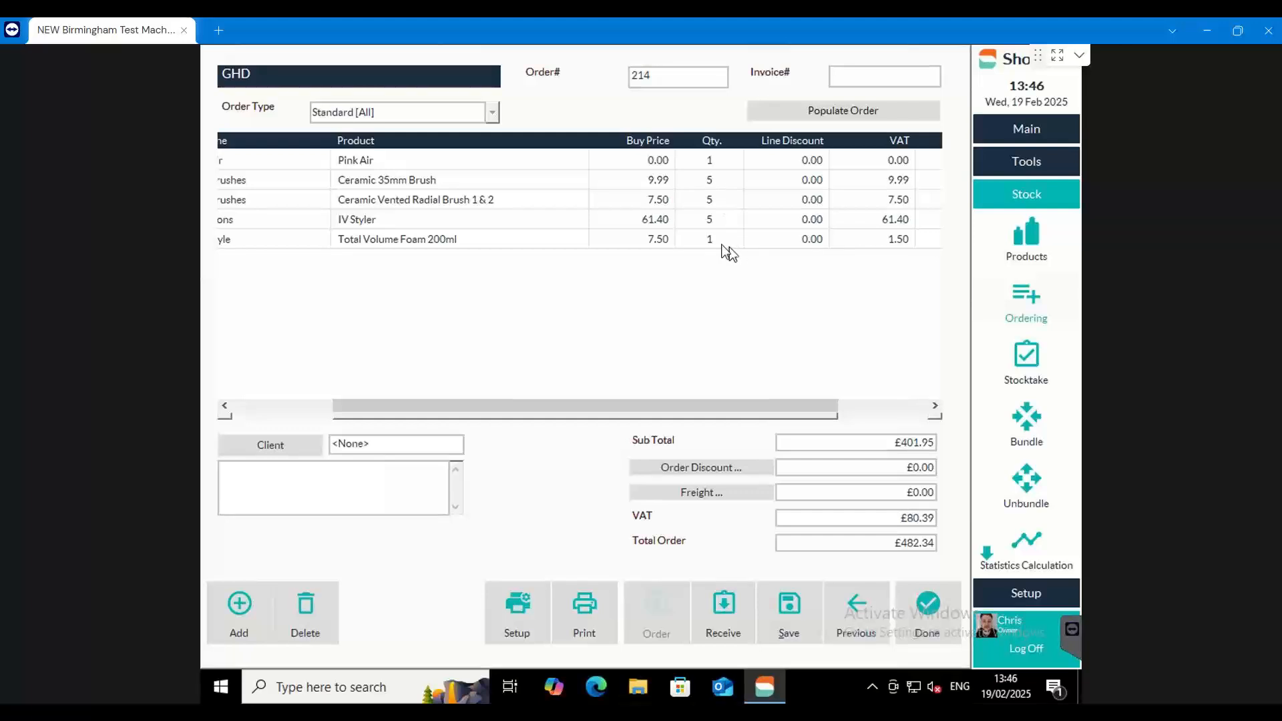
click(718, 201)
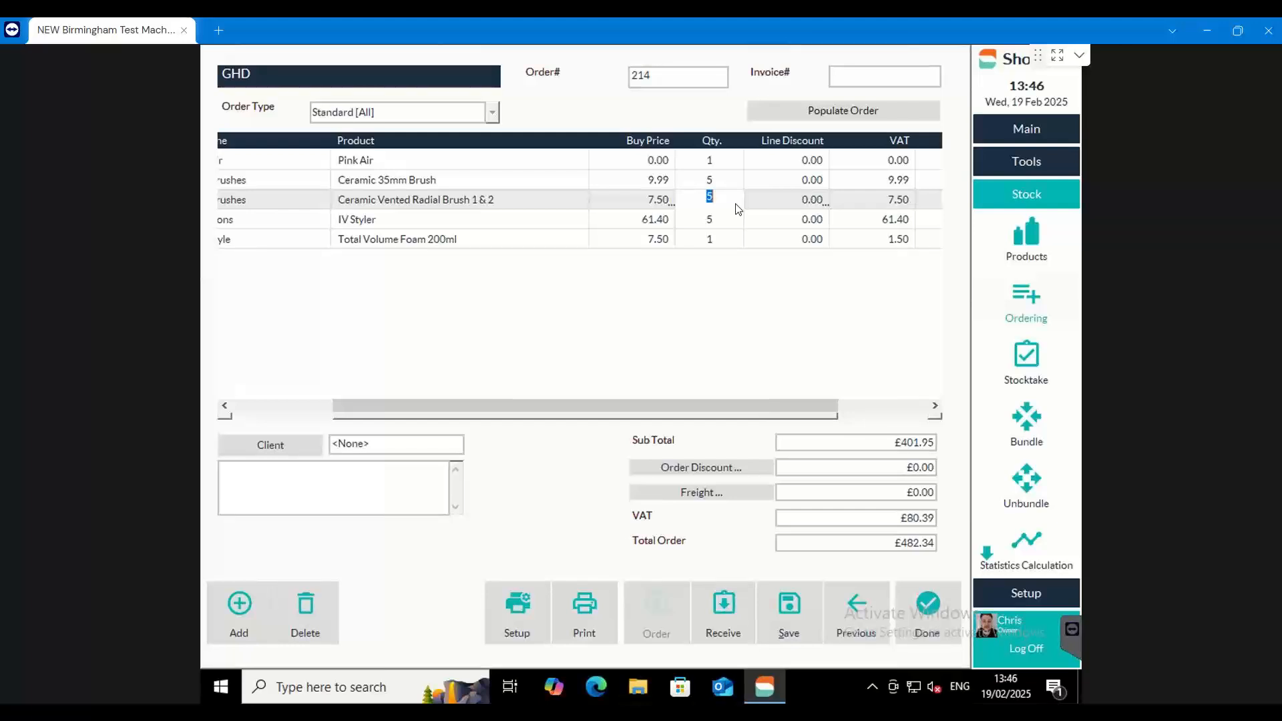
text(4)
click(577, 292)
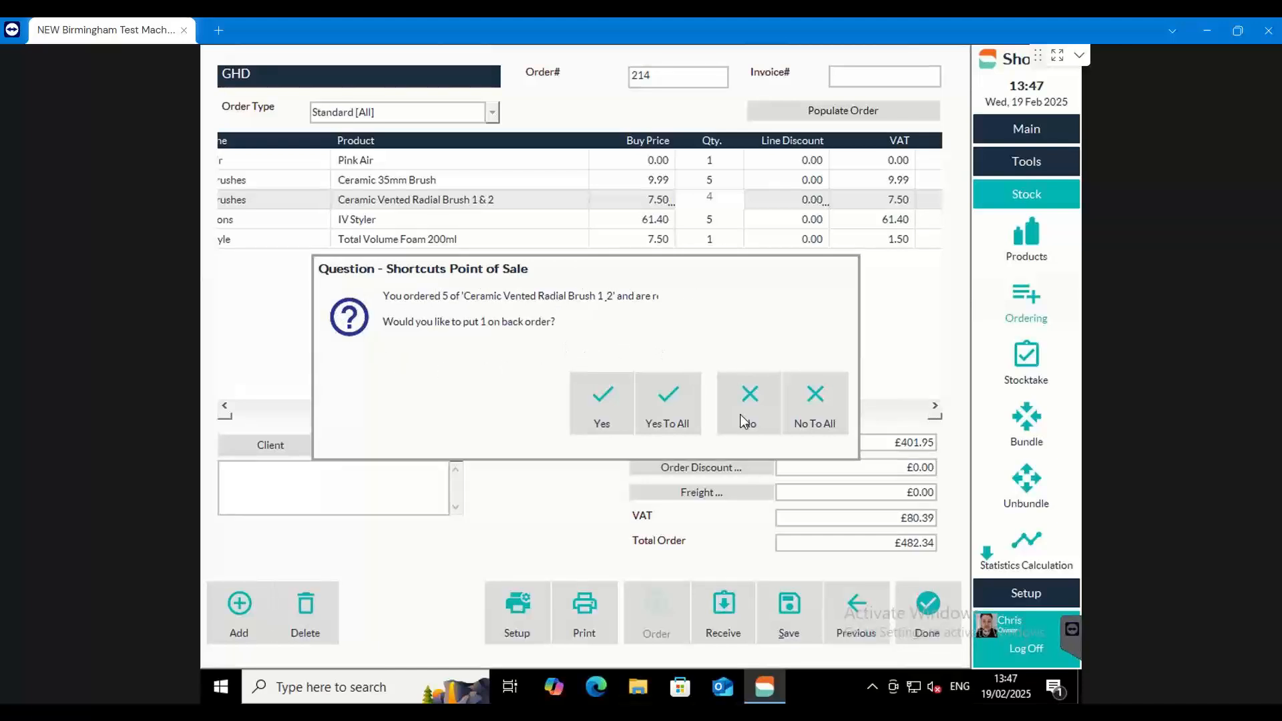
click(765, 407)
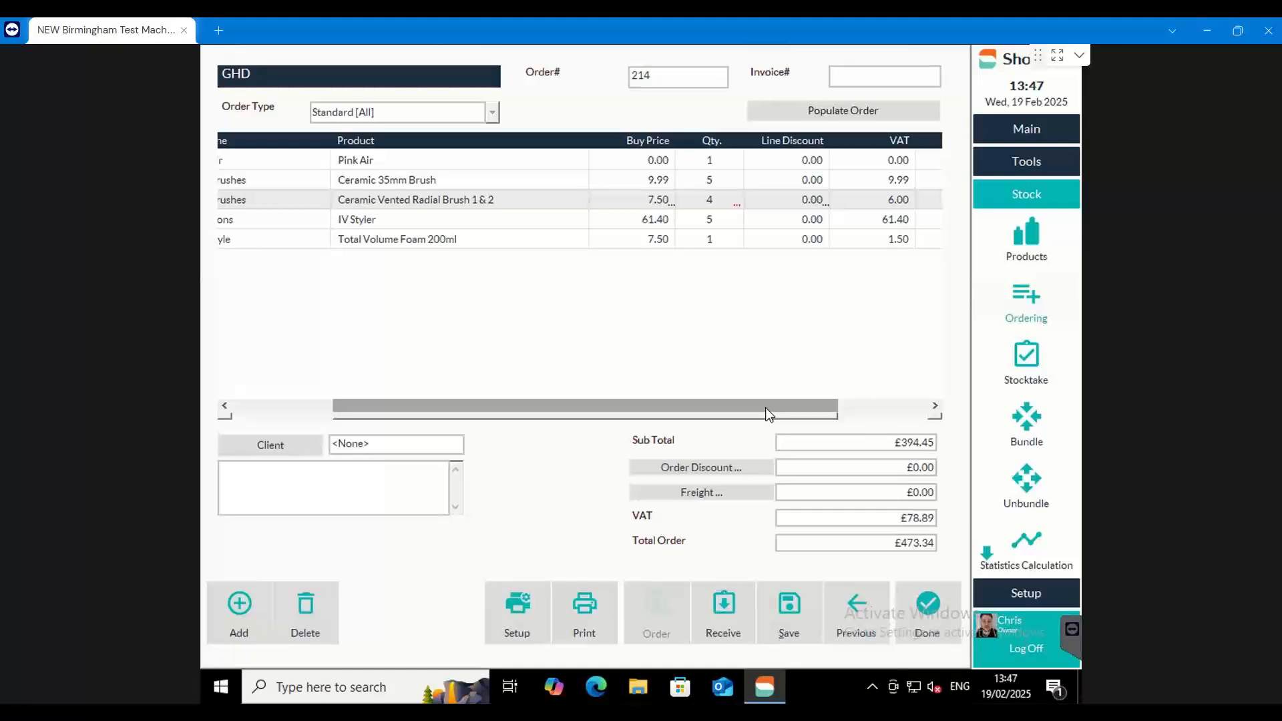
Check the line discount options for Pink Air without applying a discount
click(815, 161)
click(817, 164)
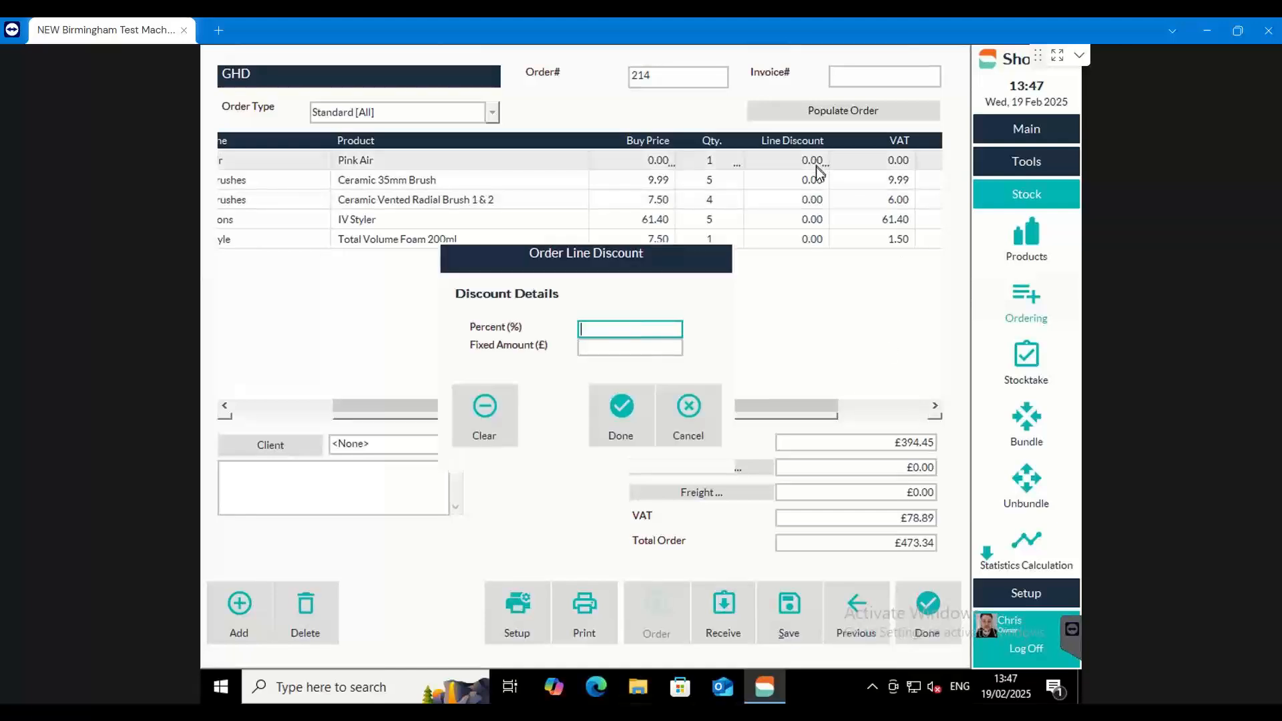
click(688, 405)
Apply a fixed order discount of £10 to the GHD order and accept the back-order discount notice
drag(897, 541, 937, 547)
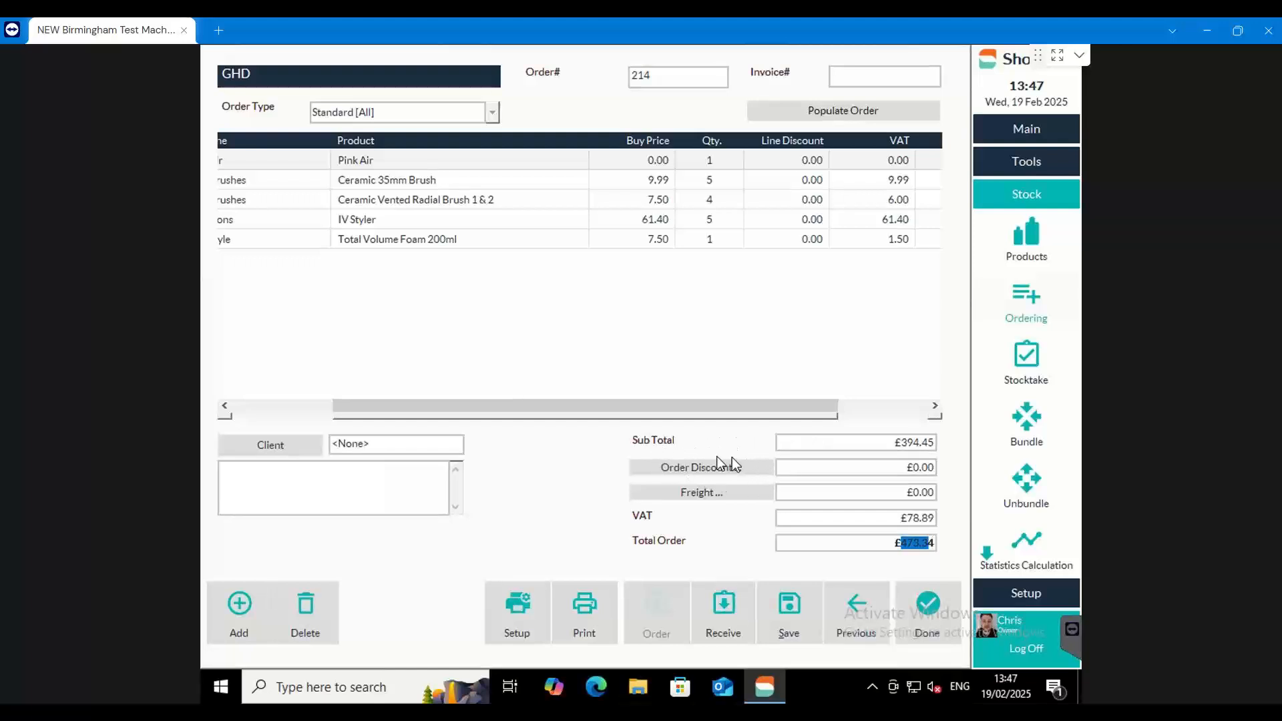
click(885, 469)
double_click(925, 466)
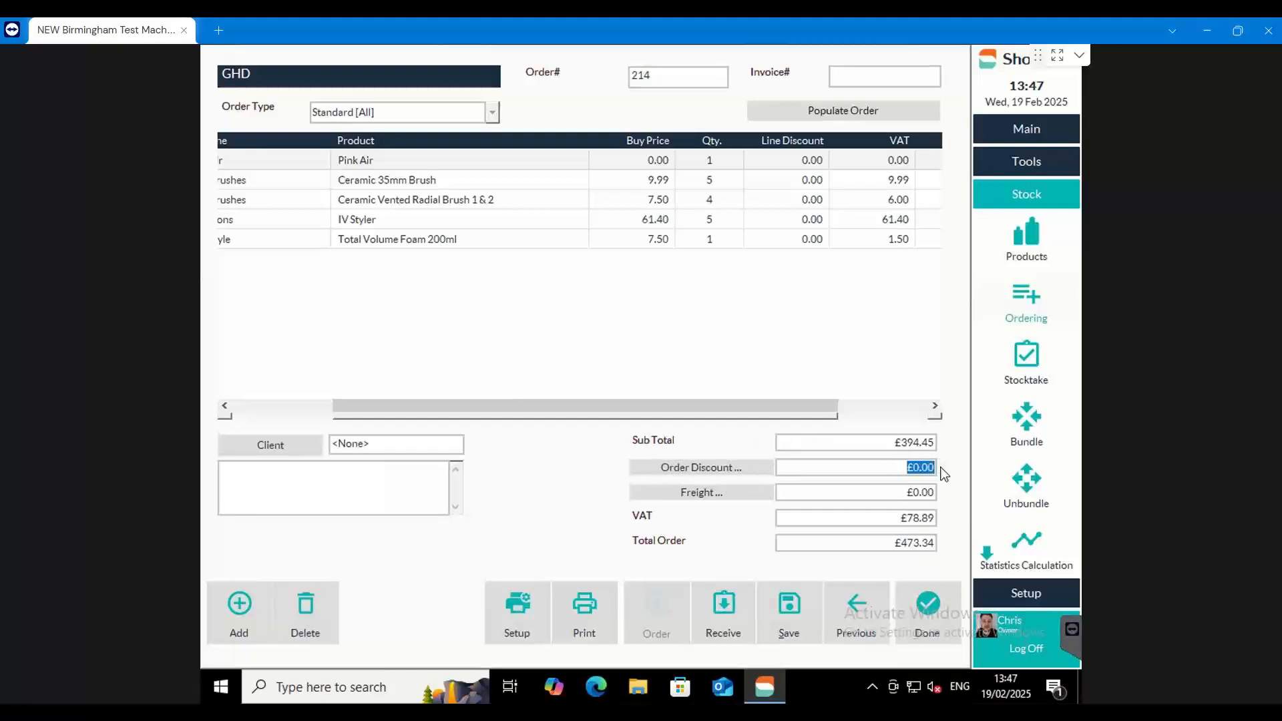
click(753, 471)
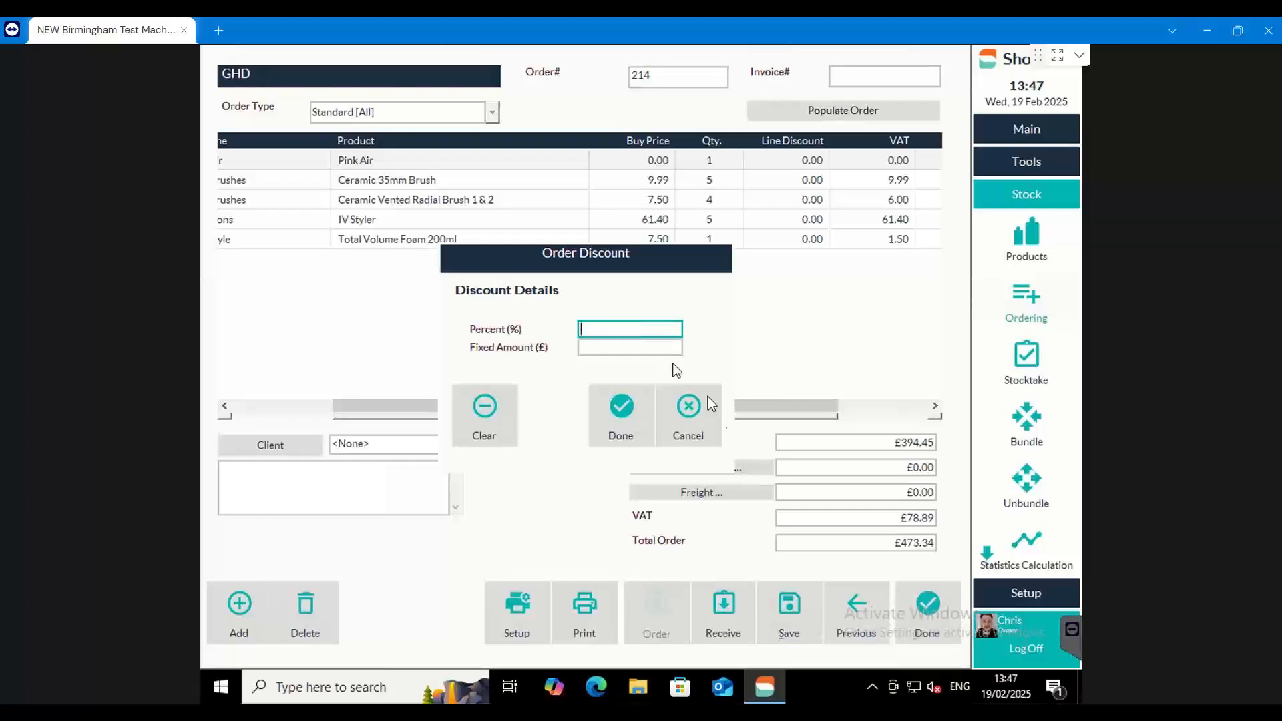
click(605, 348)
text(10)
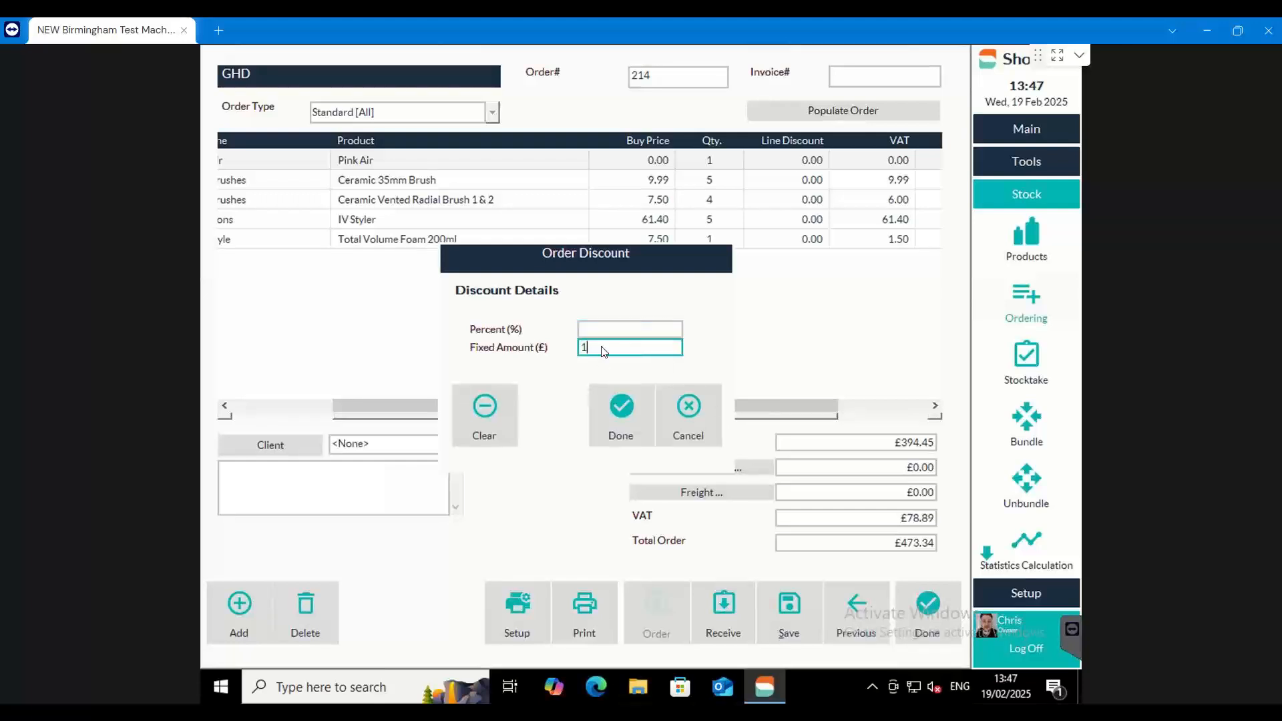
click(620, 409)
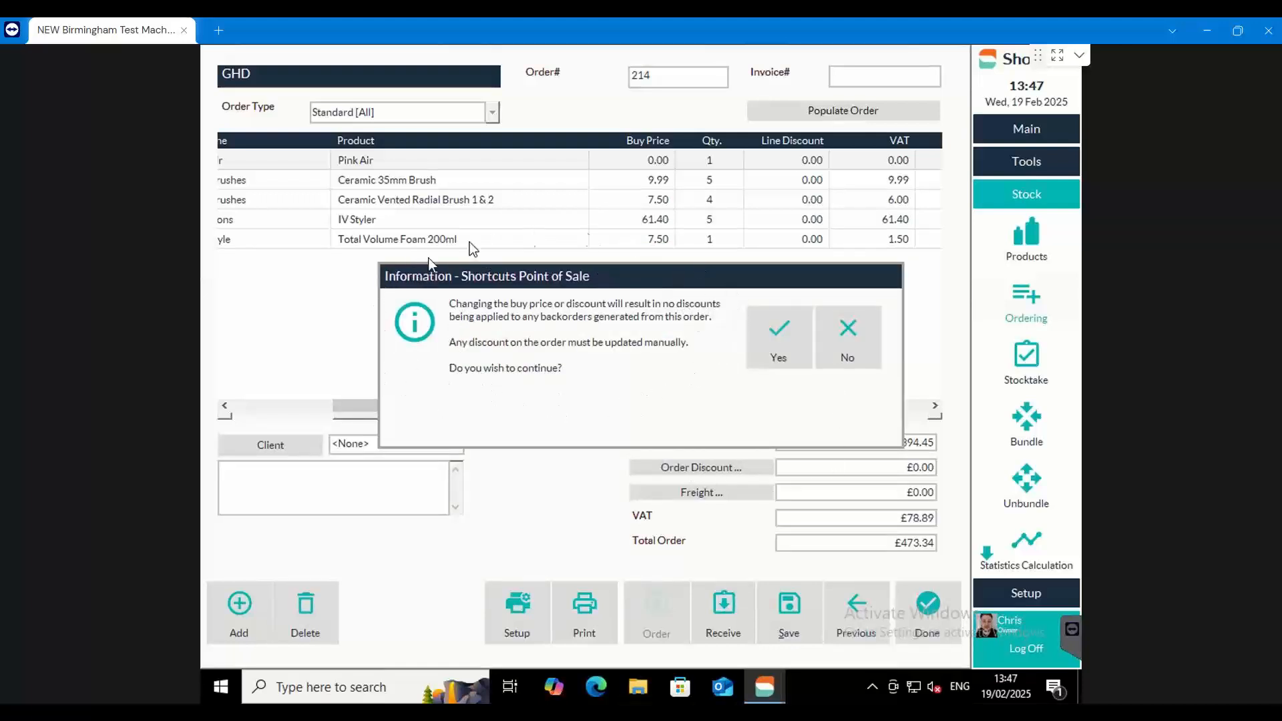
click(767, 339)
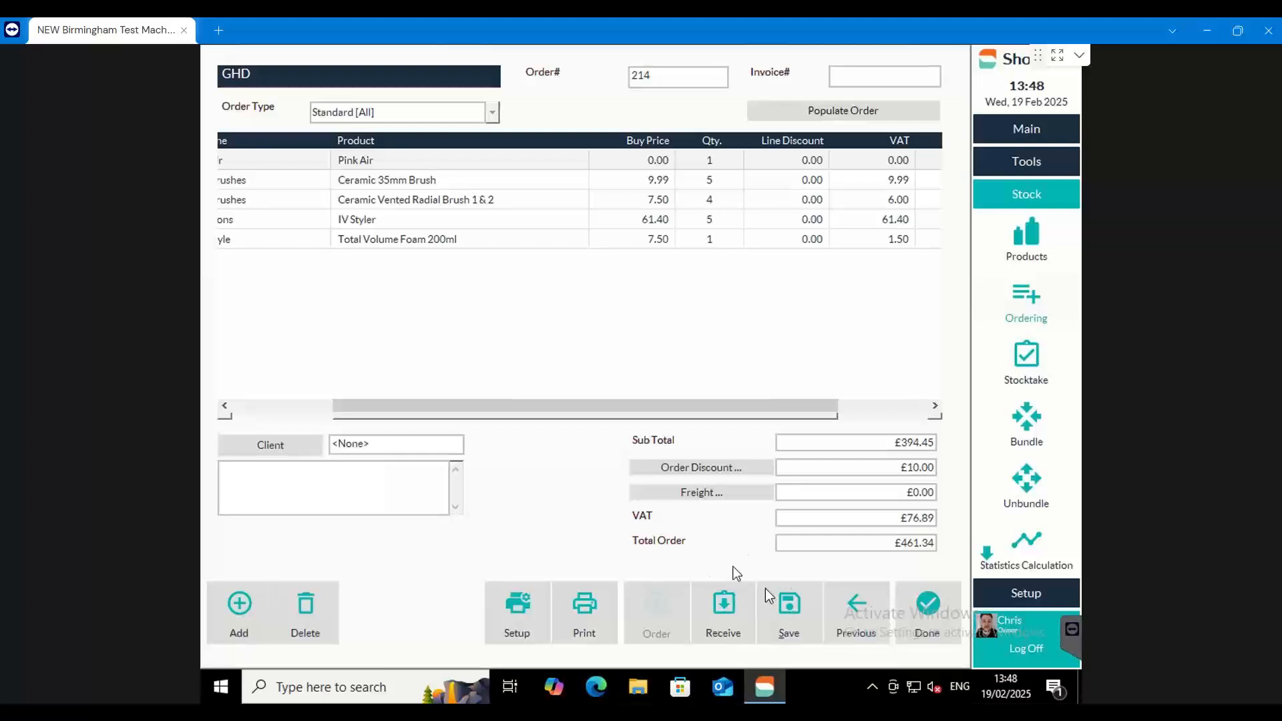
Receive the GHD order without entering an invoice number
click(729, 616)
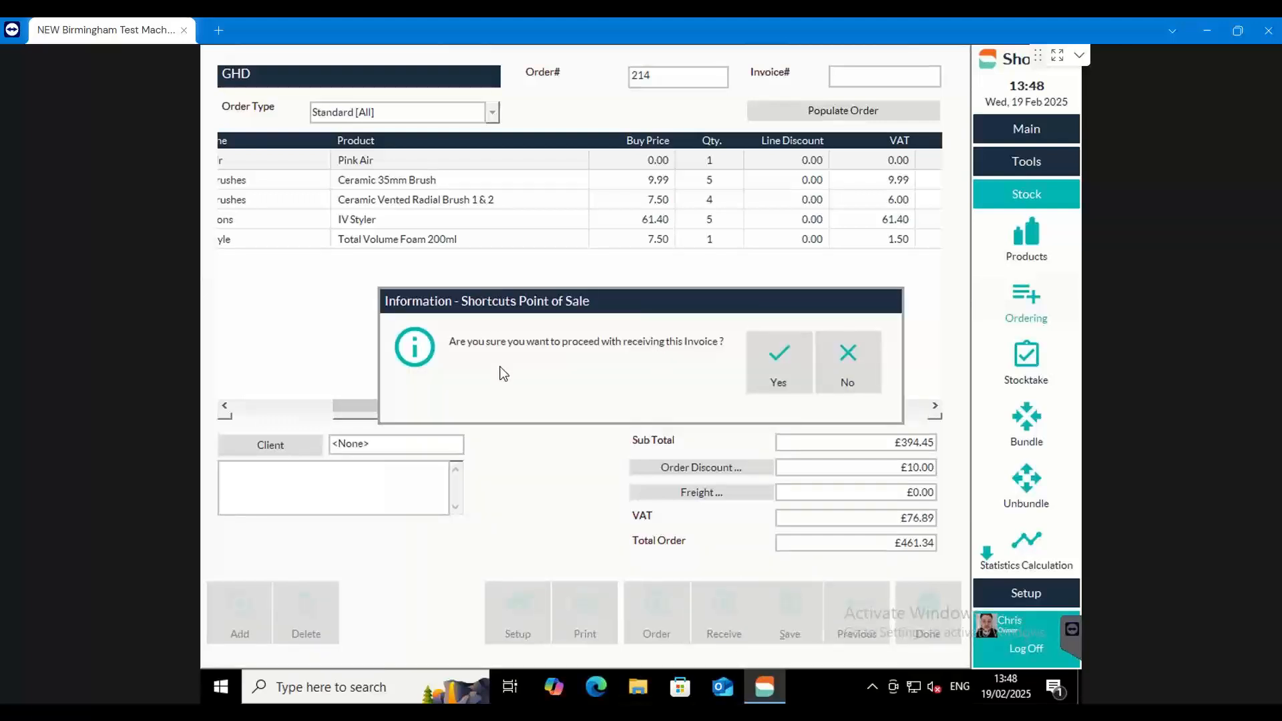
click(775, 369)
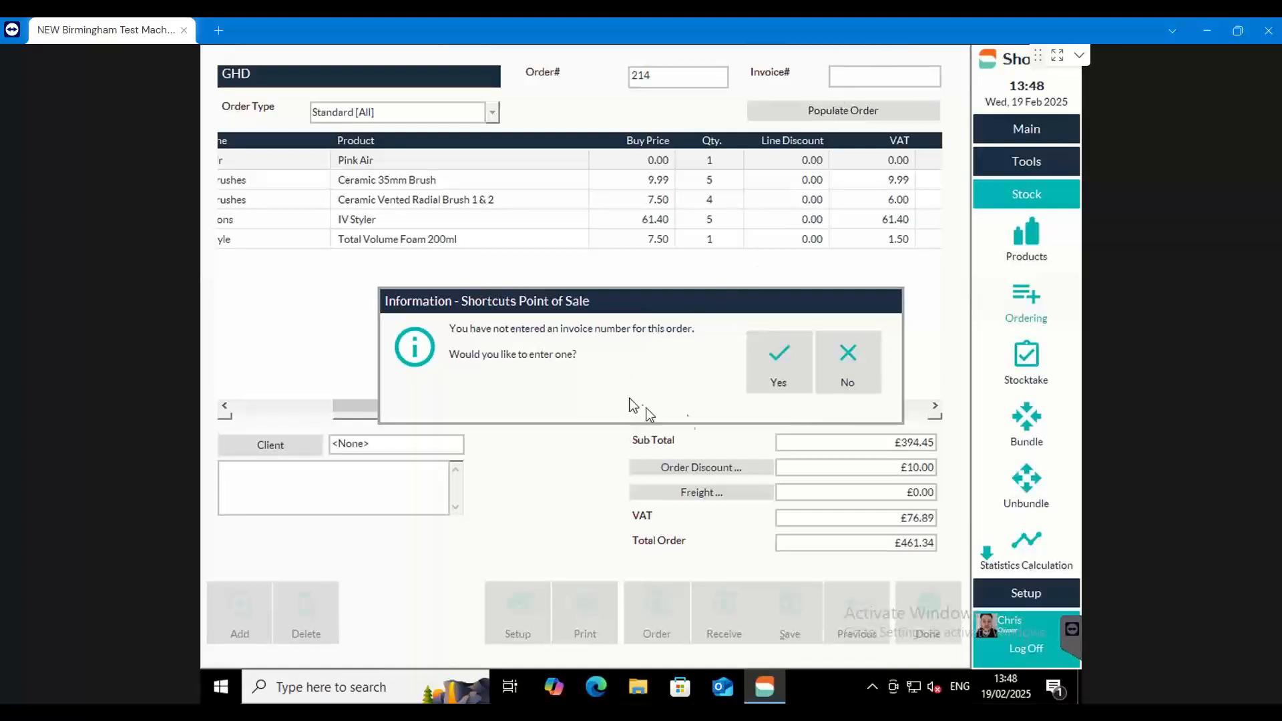
click(834, 362)
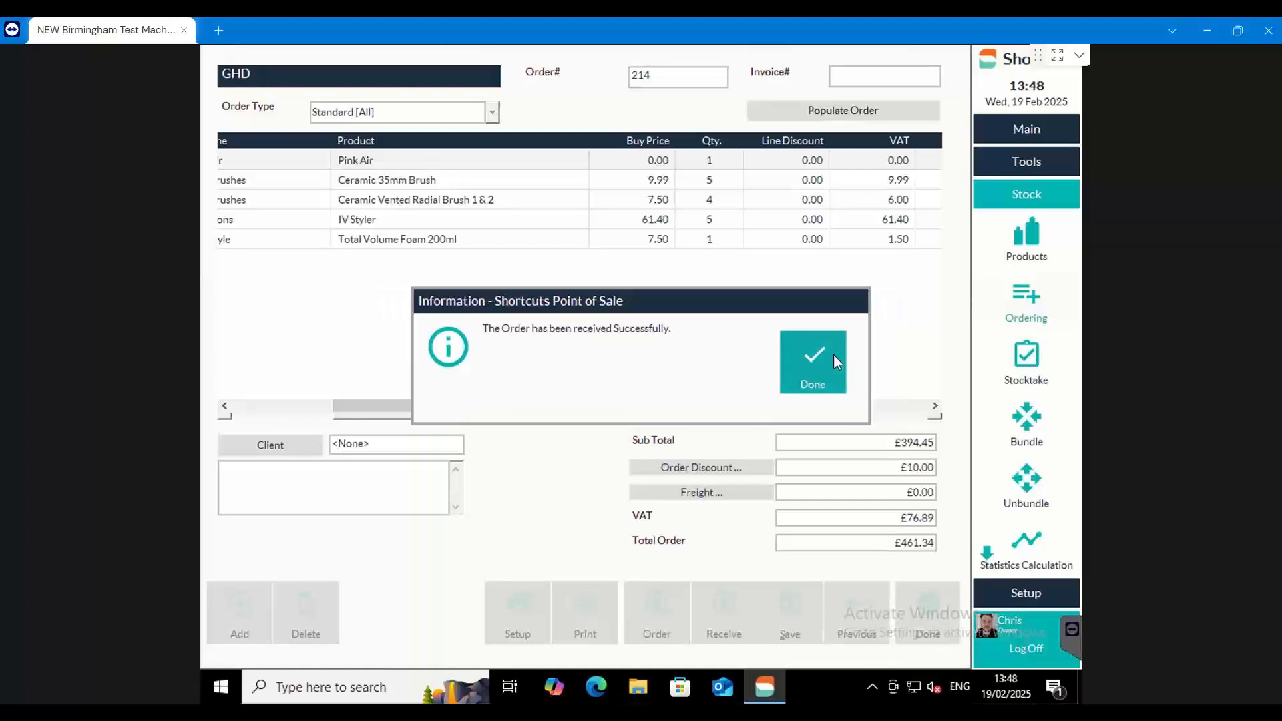
click(833, 355)
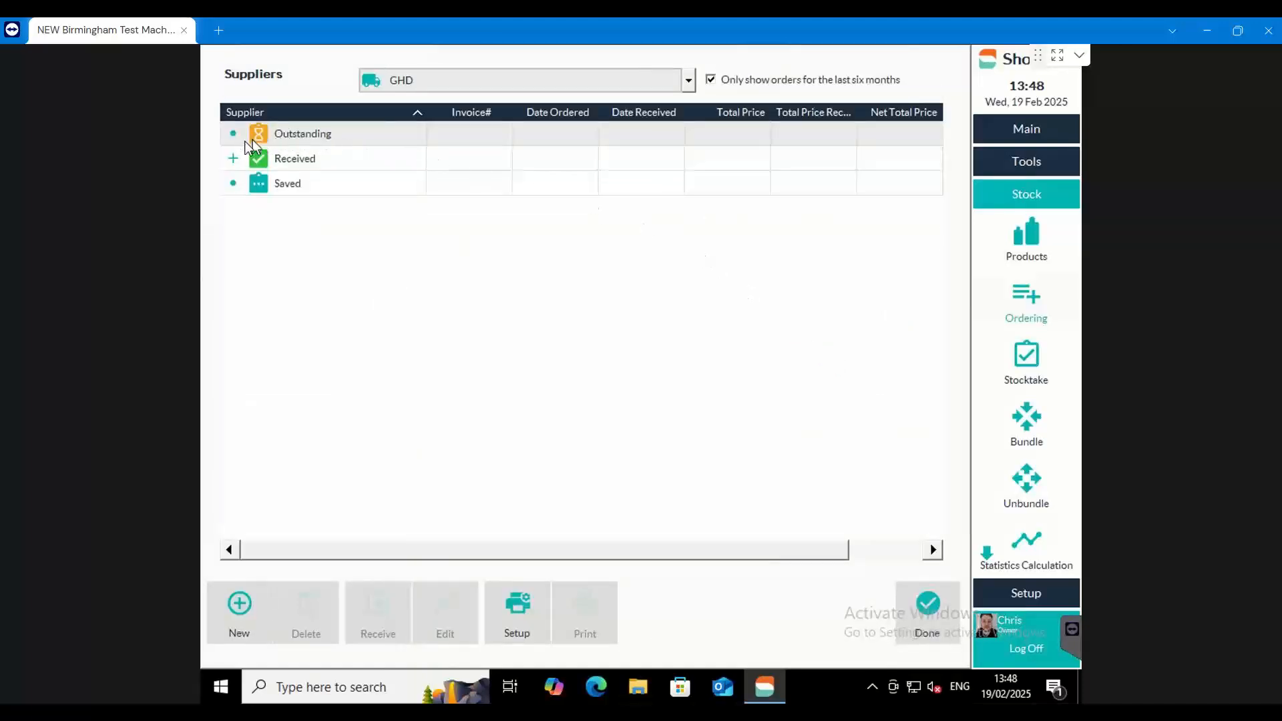
Edit the received GHD order to add its invoice number, save the modification and close the order
click(233, 158)
click(273, 184)
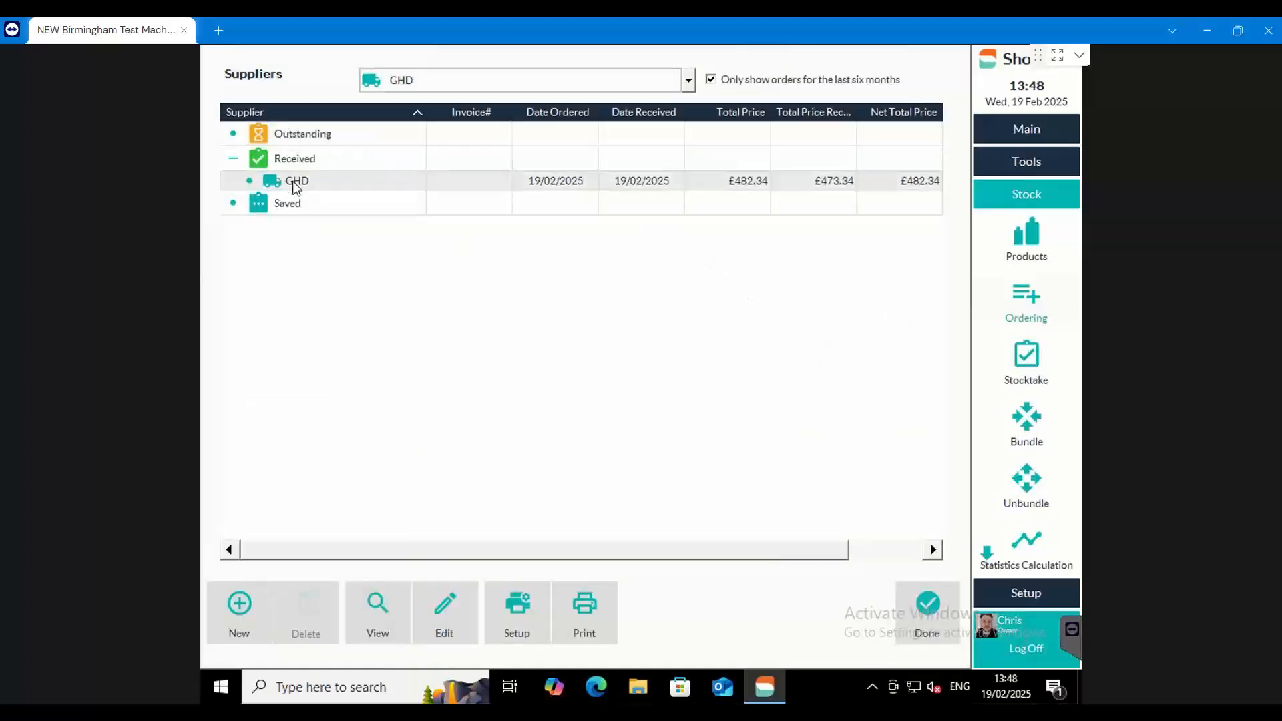
click(454, 617)
click(899, 76)
text(322566988)
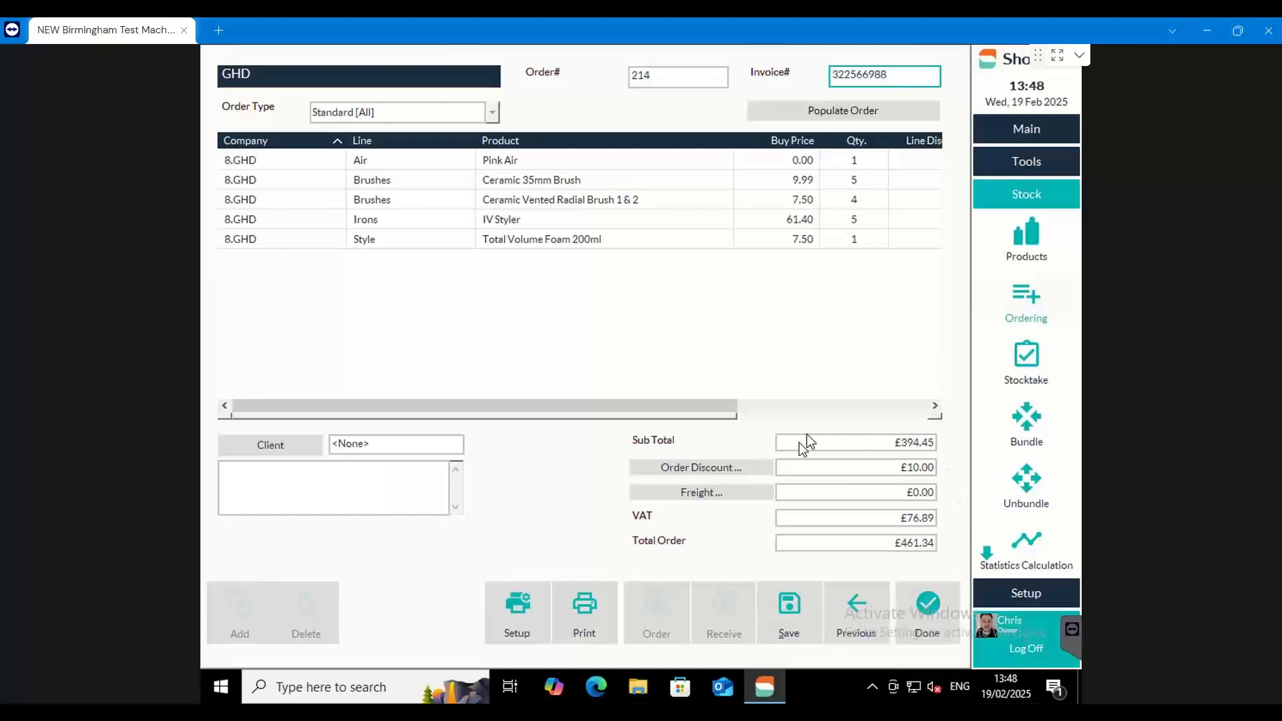
click(790, 611)
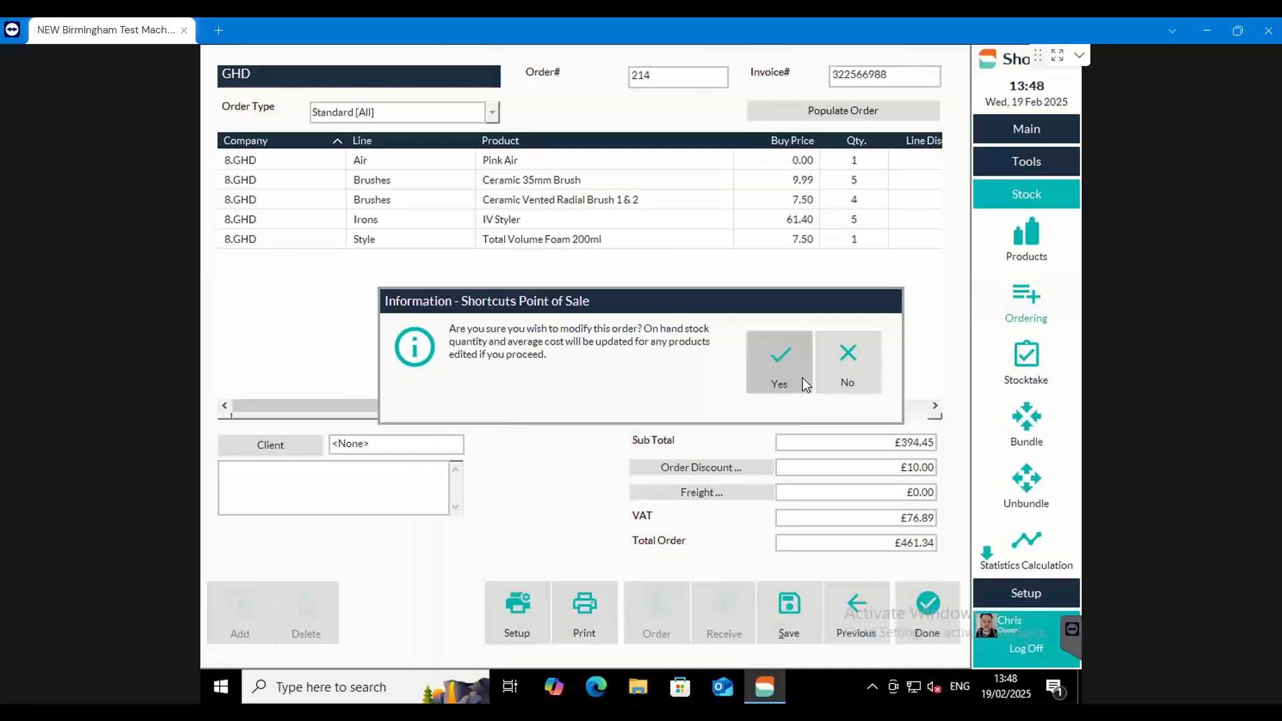
click(768, 368)
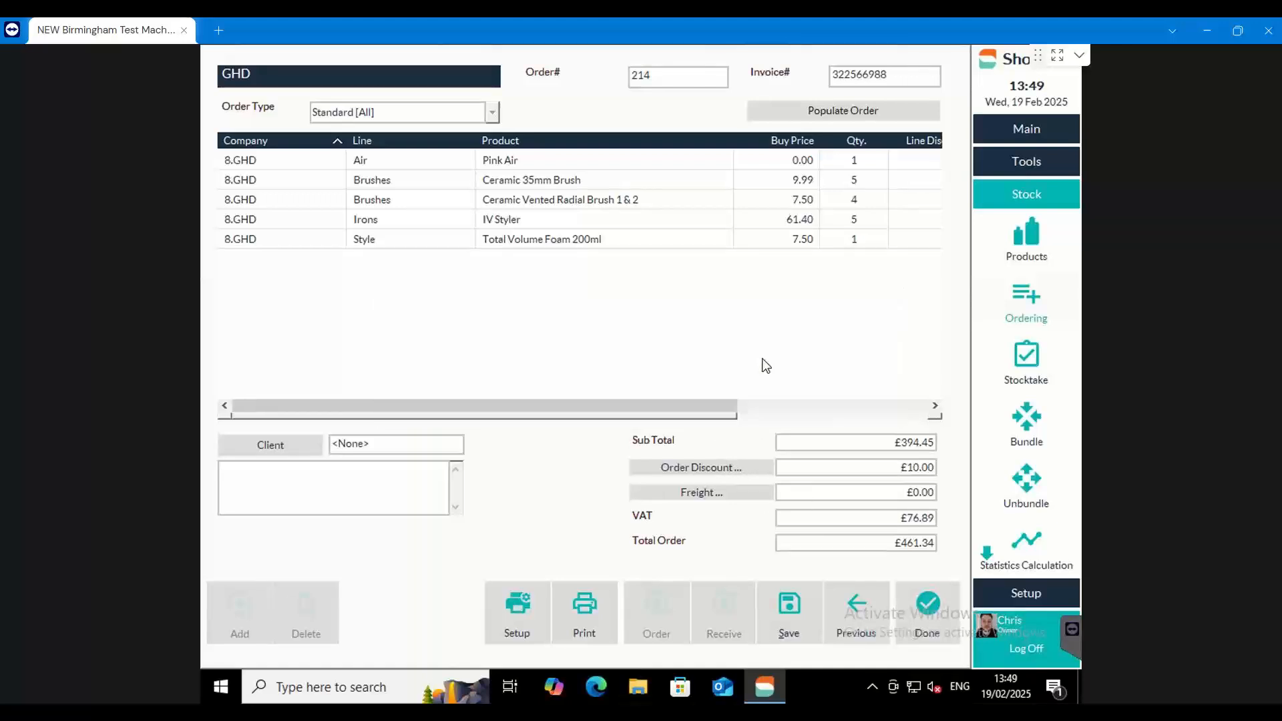
click(925, 604)
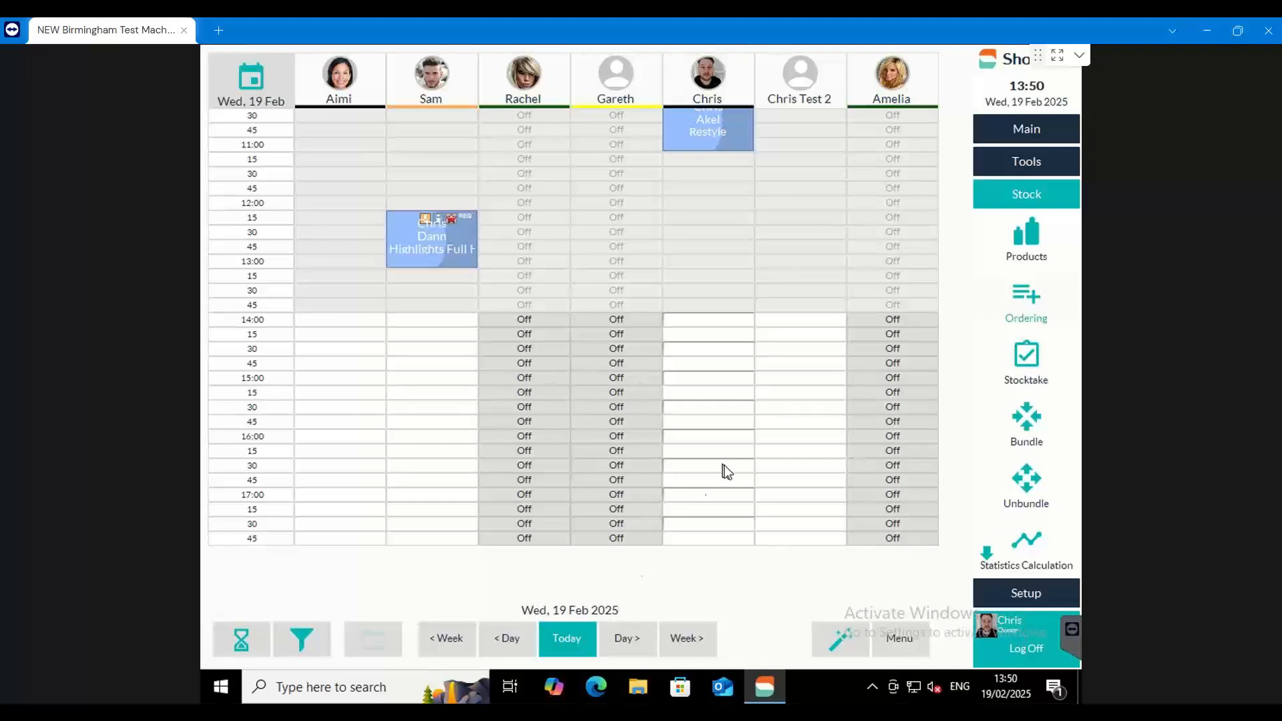
Start a #Business (track professional stock usage) sale at the Point of Sale with Business as the employee
click(1001, 129)
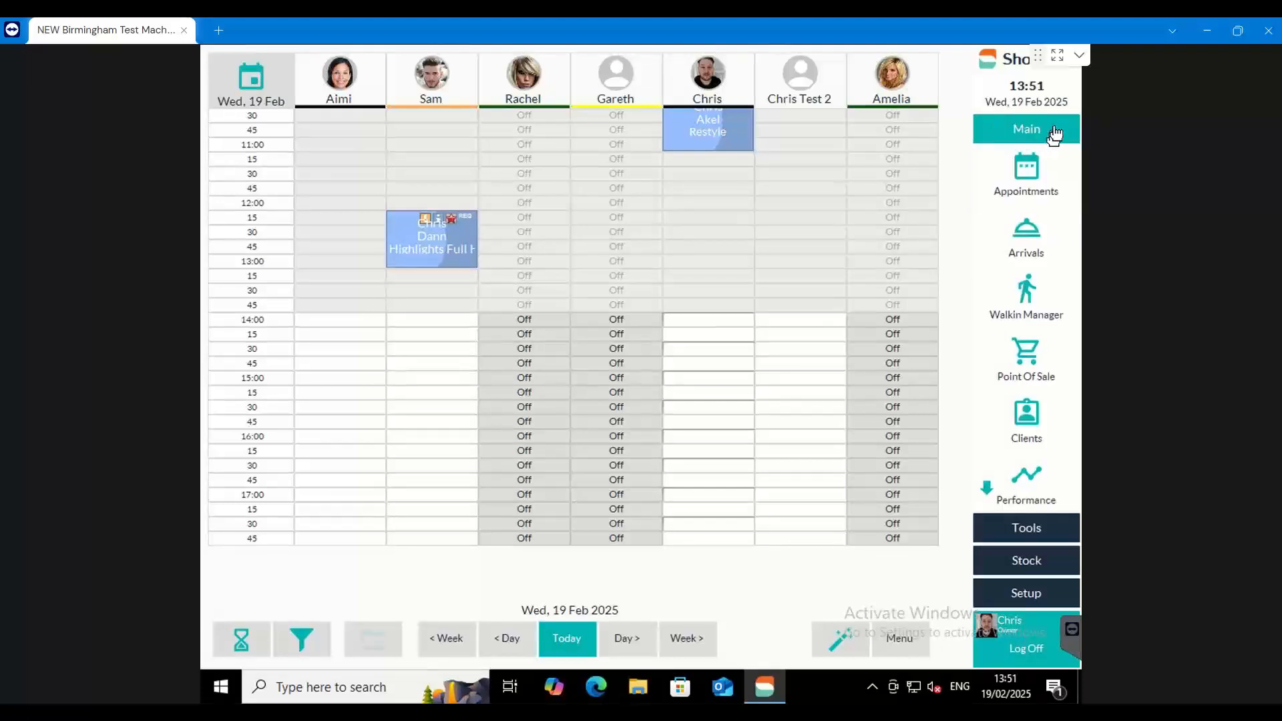
click(1023, 360)
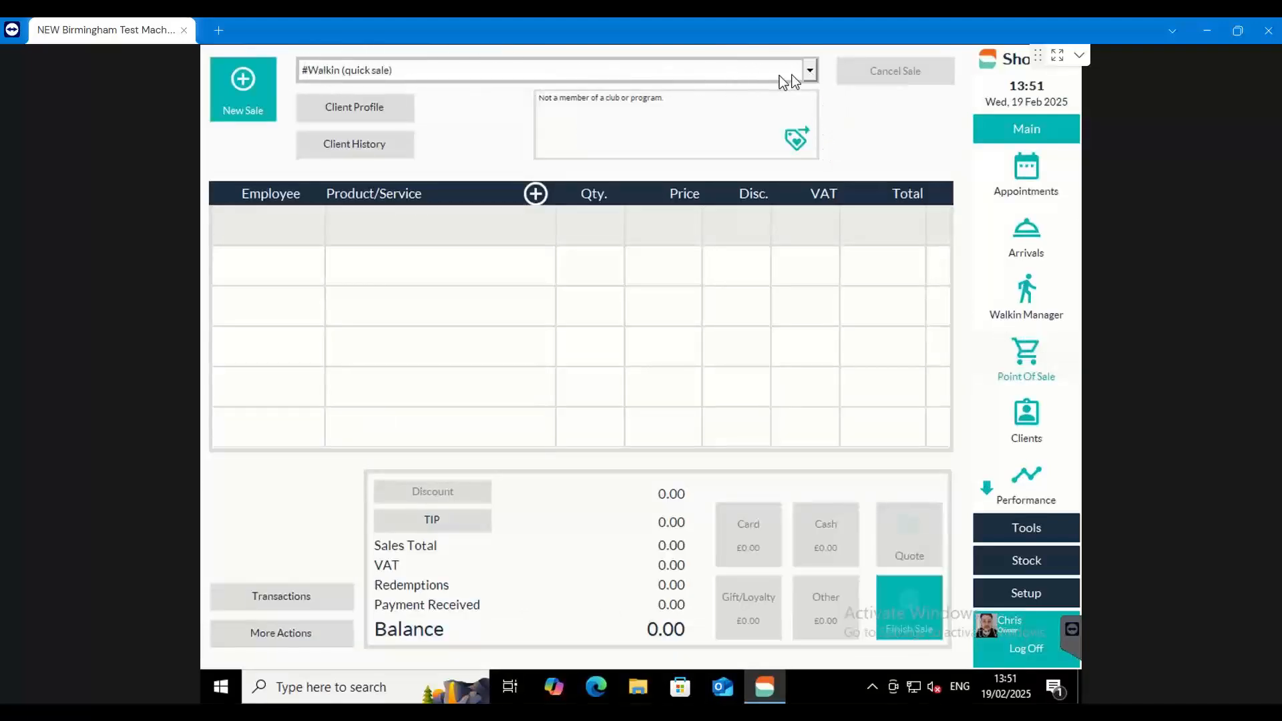
click(809, 70)
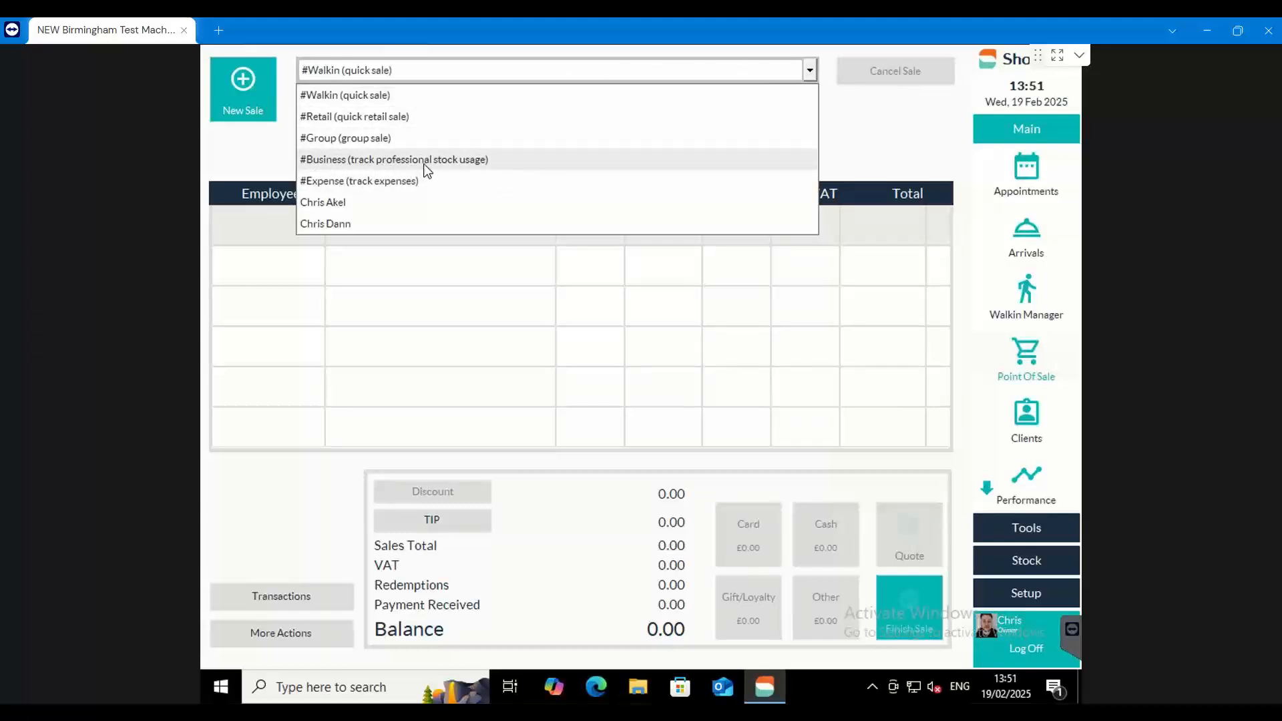
click(494, 164)
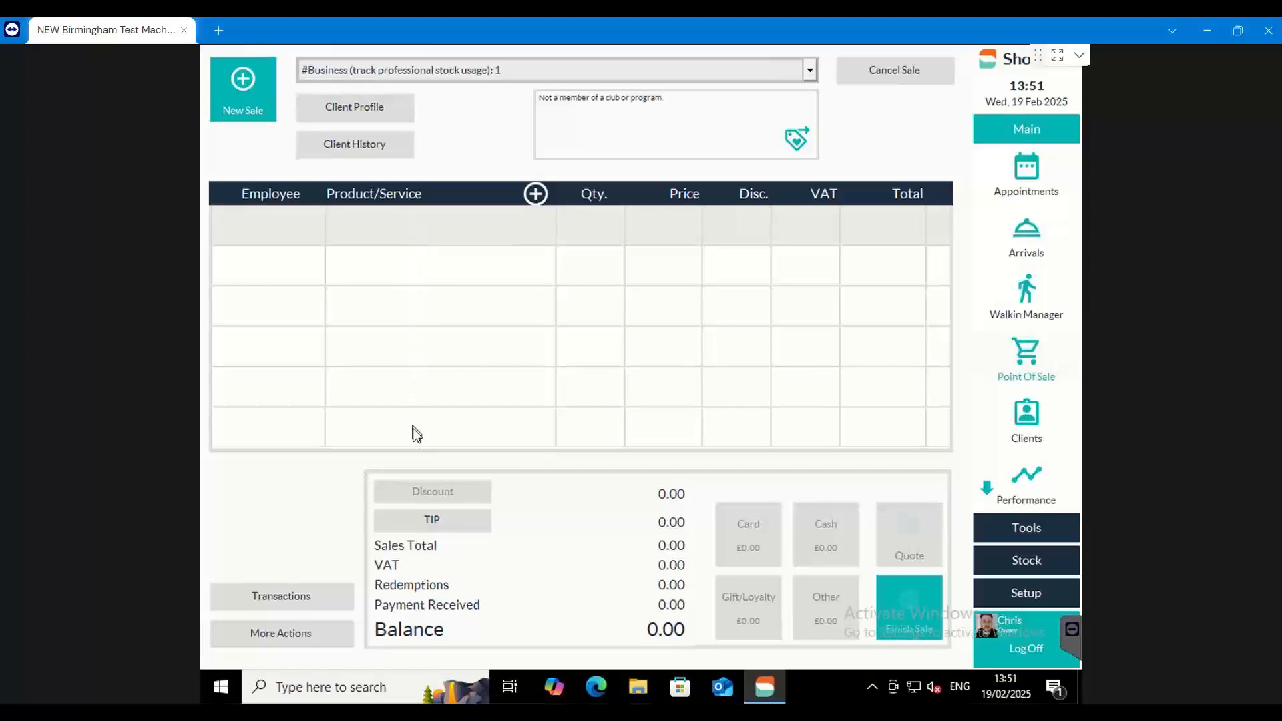
click(410, 235)
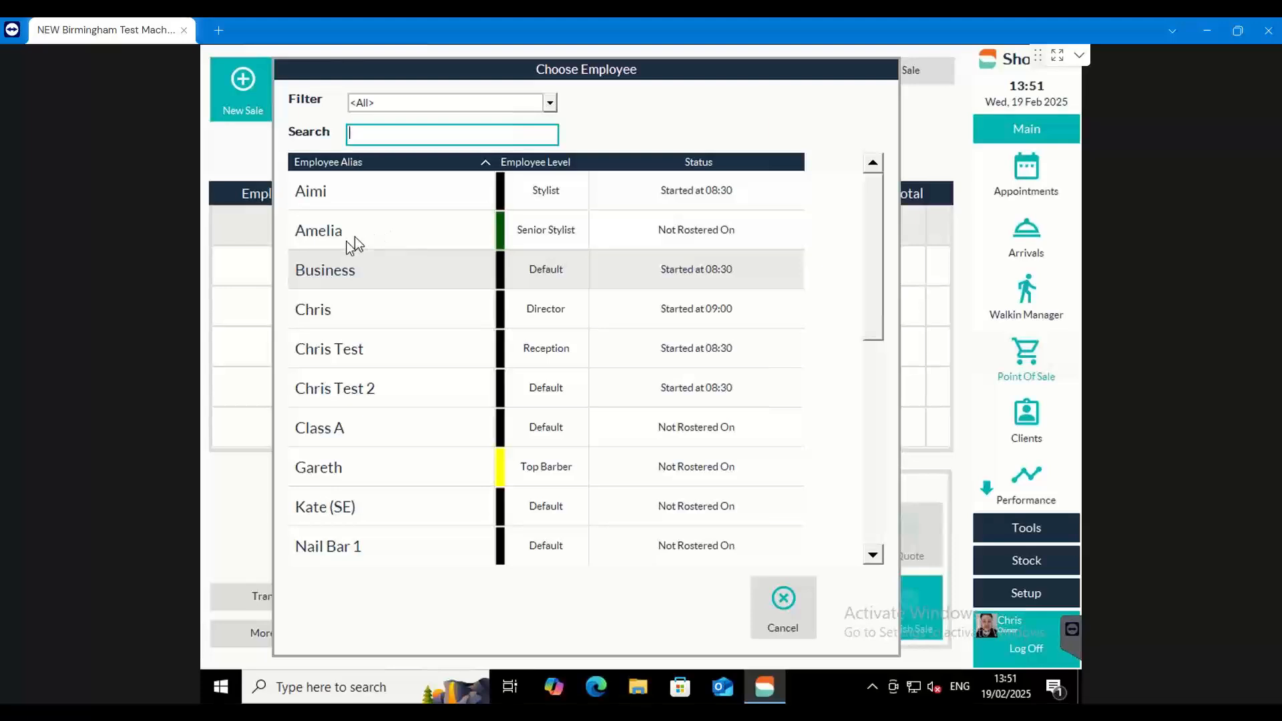
click(301, 269)
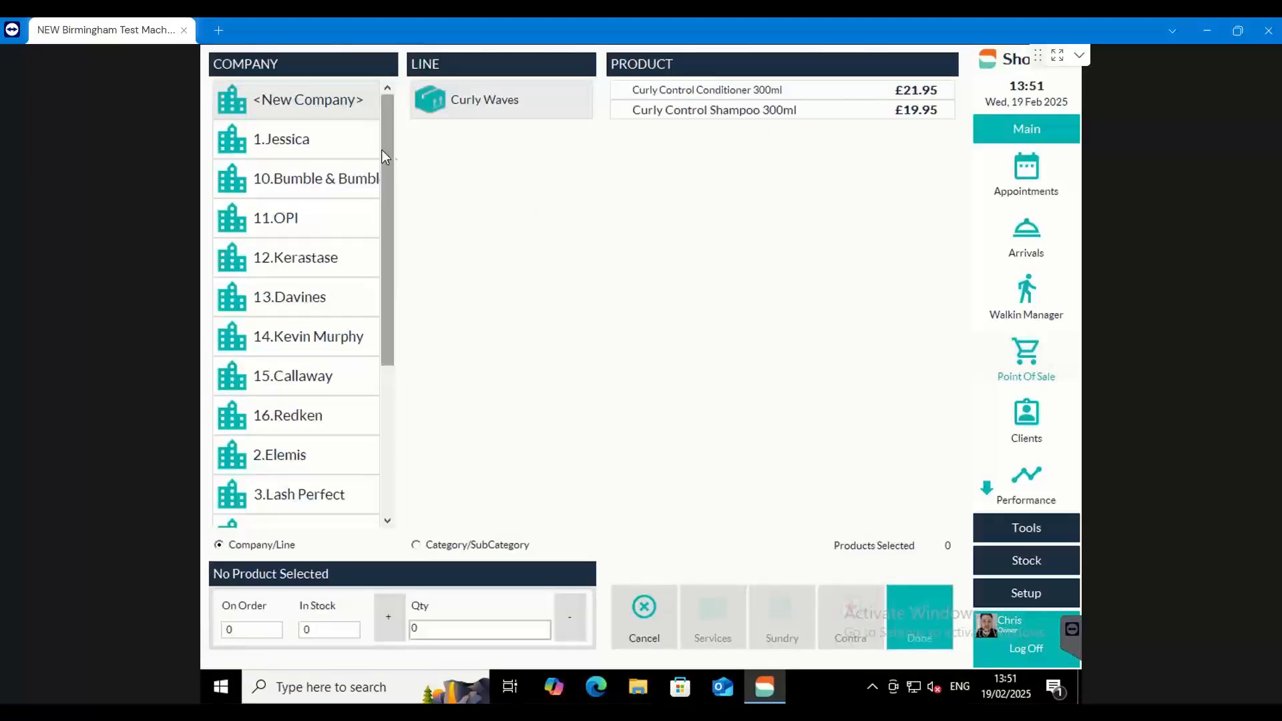
Select Efassor Powder Sachets (X12) from the L'Oreal Bleaches & Oxydants line for the business stock usage
drag(386, 152, 389, 229)
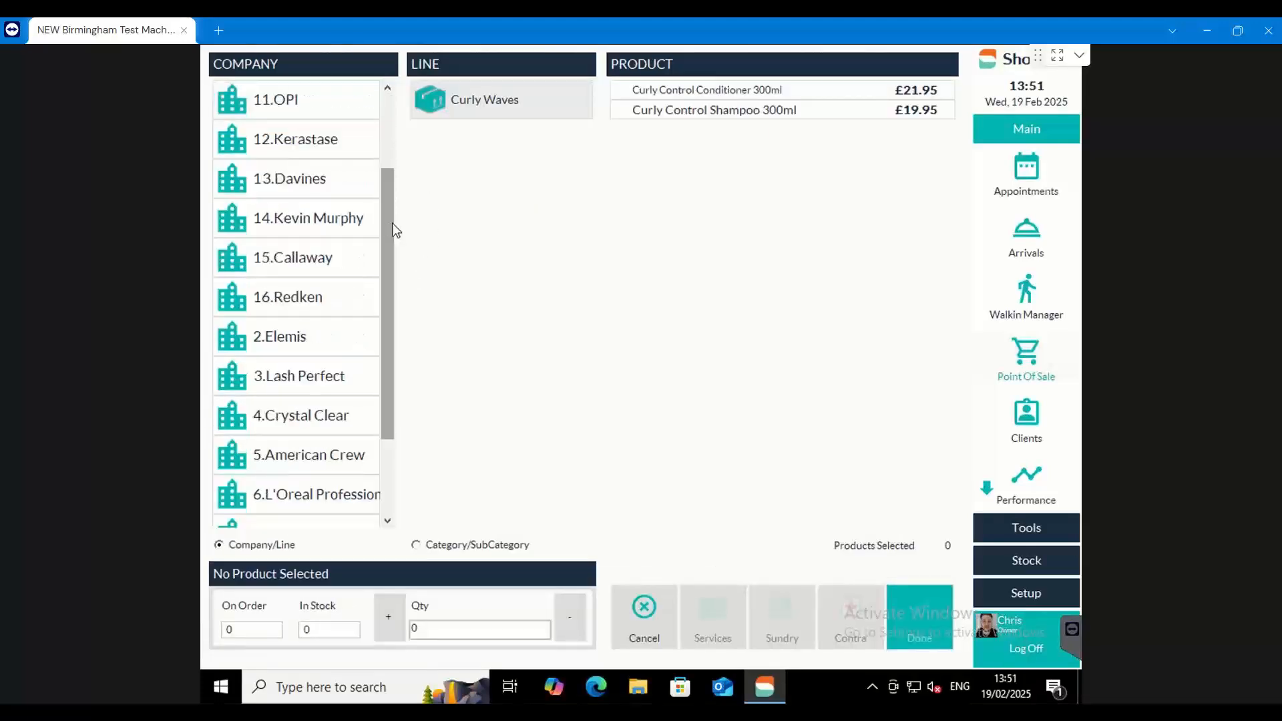
click(291, 491)
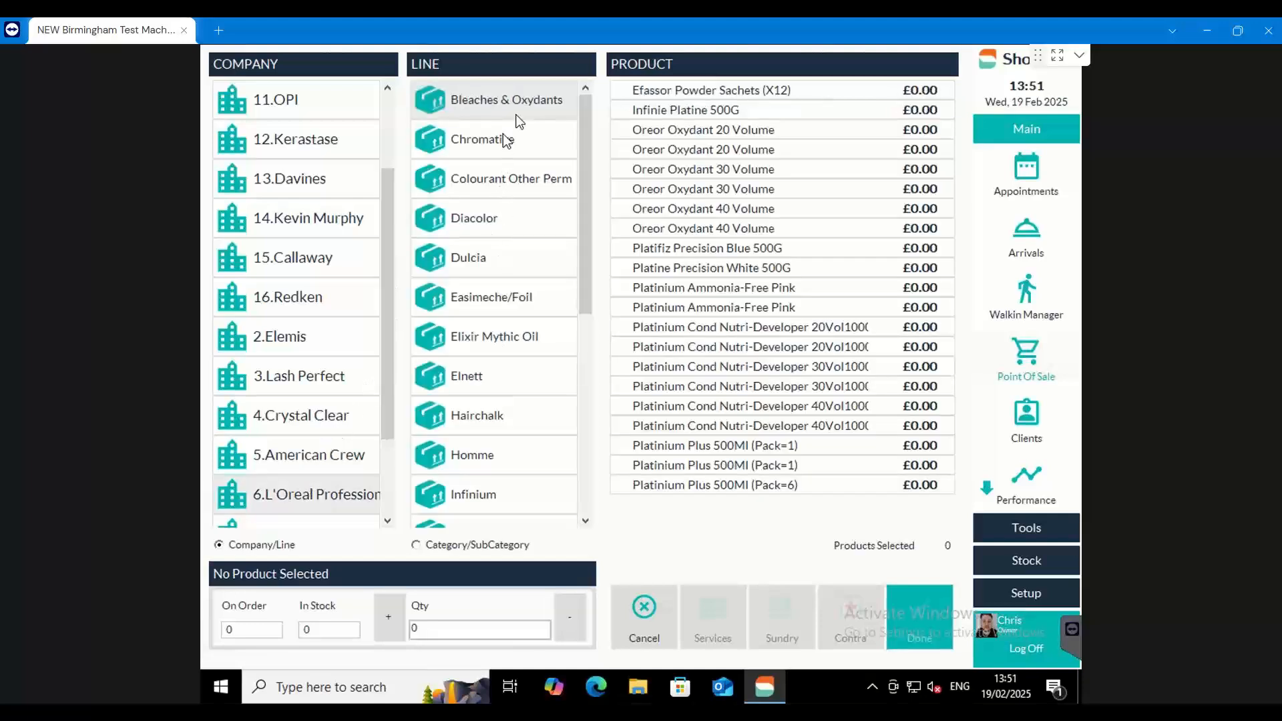
click(661, 91)
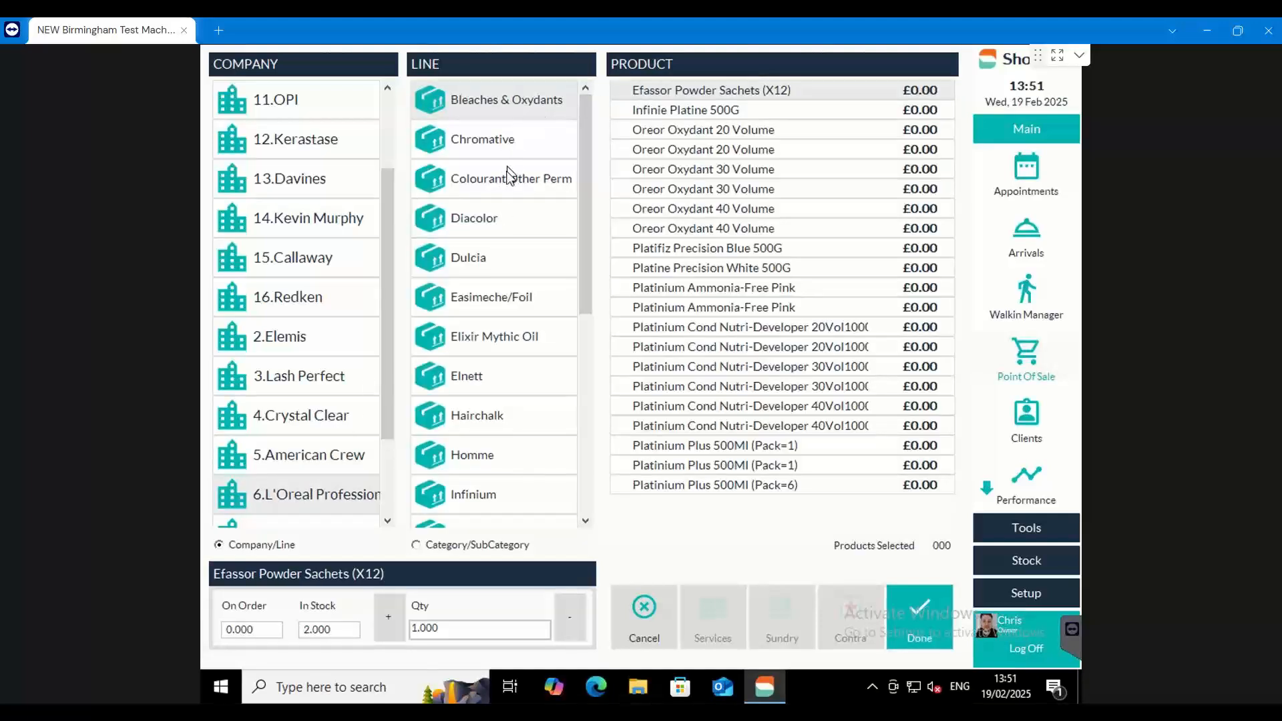
Select Diacolor products: Dia Activateur 9 Vol V034, Activateur Ii 15, 6 and 9 Vol, and Dia Light 10.32, 5.07, 5.1 and 6.45
click(494, 220)
click(727, 133)
click(726, 151)
click(725, 170)
click(723, 190)
click(707, 228)
click(705, 268)
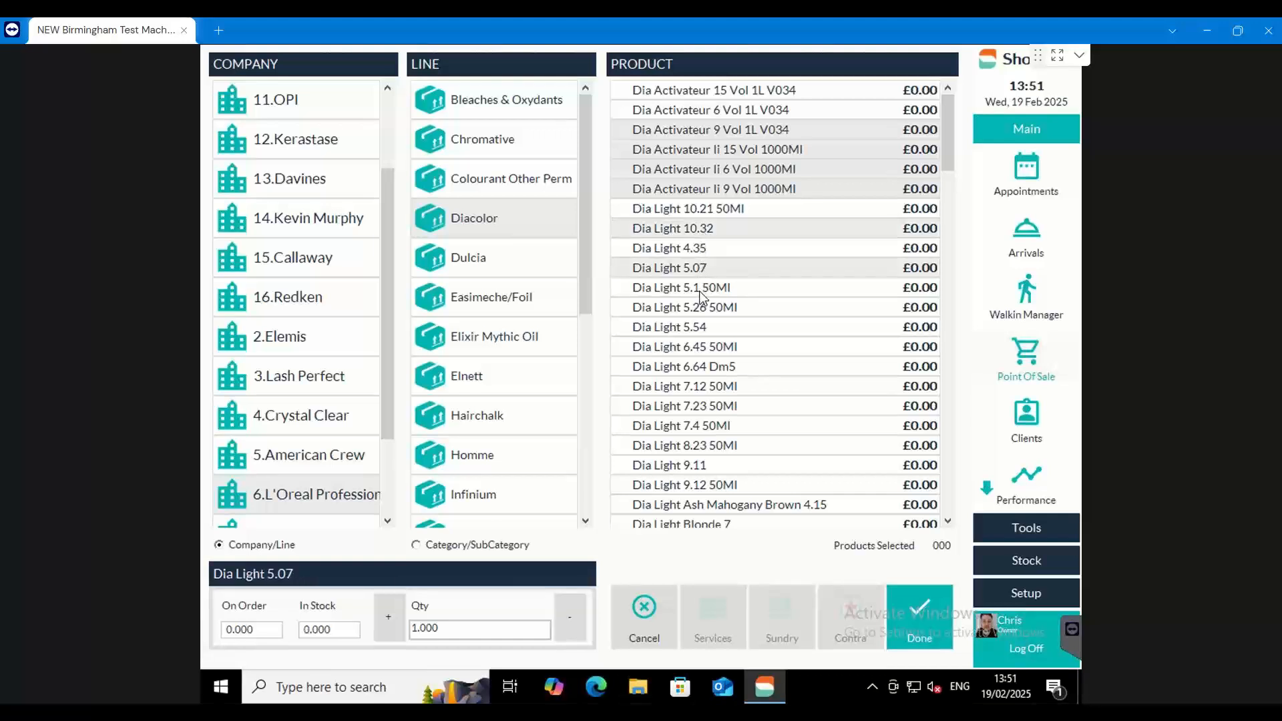
click(702, 287)
click(695, 350)
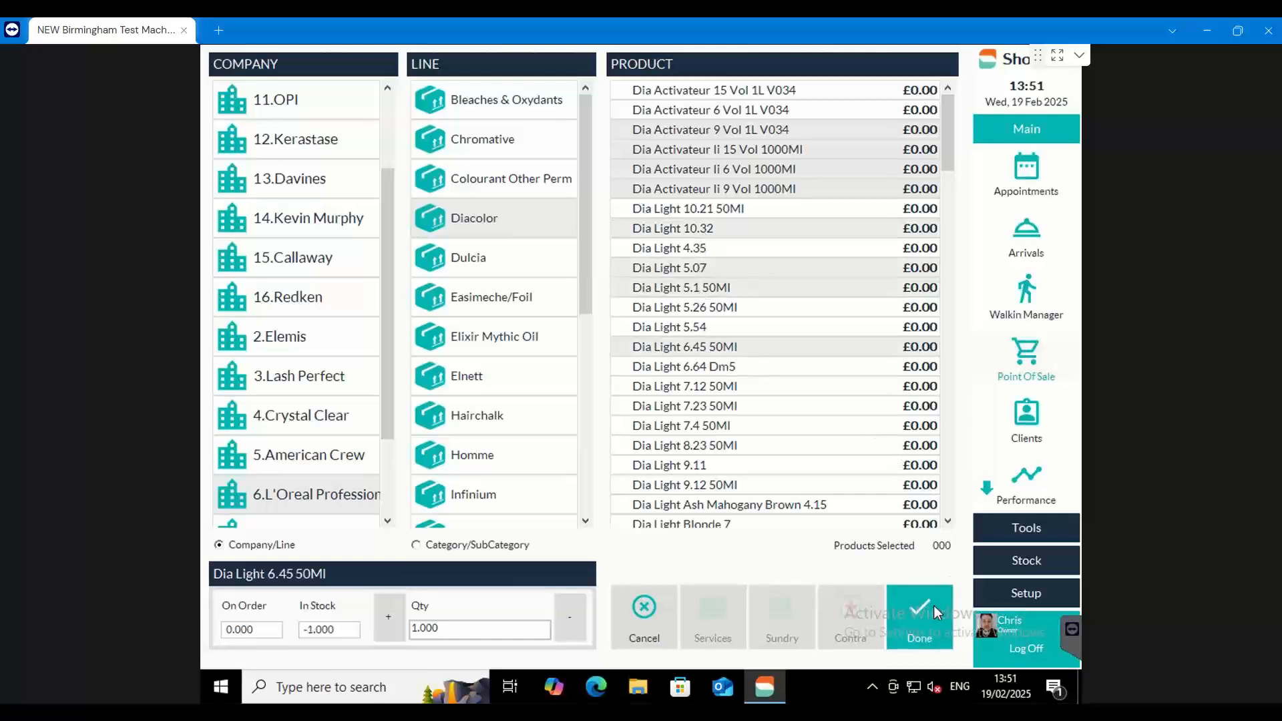
Add the selected L'Oreal products to the business sale, finish the sale and dismiss the stock level list
click(933, 606)
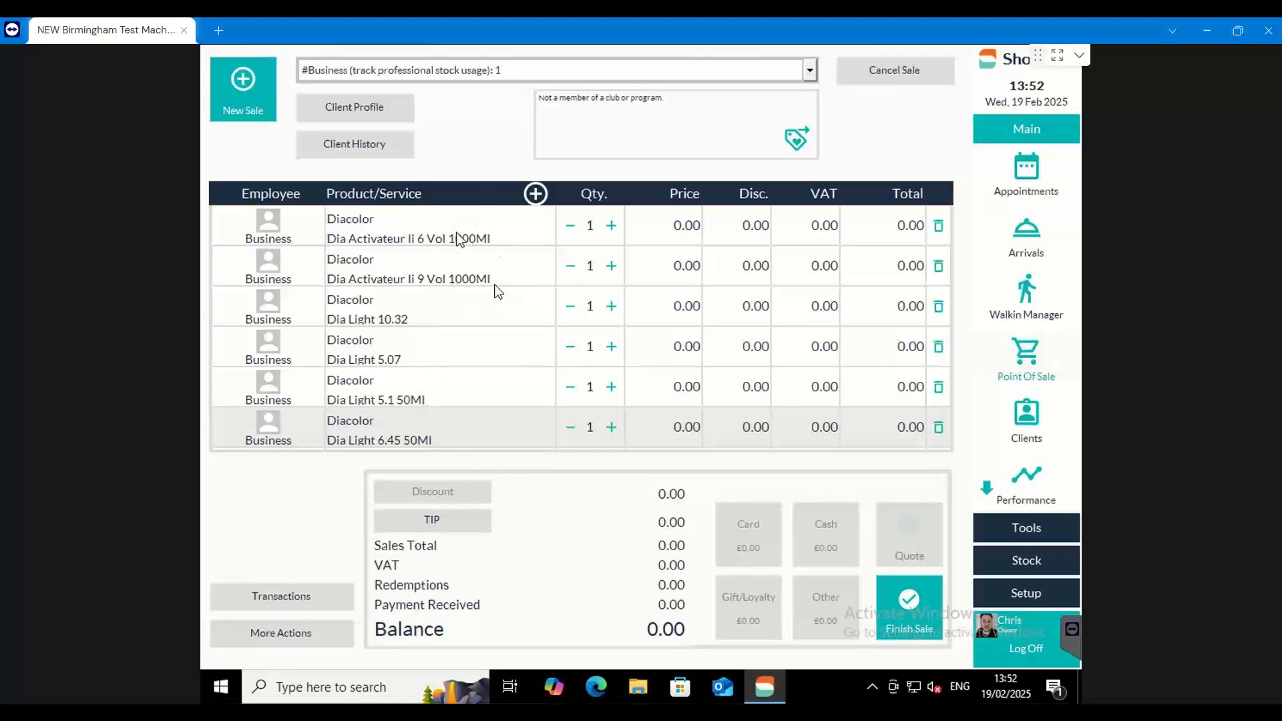
click(926, 586)
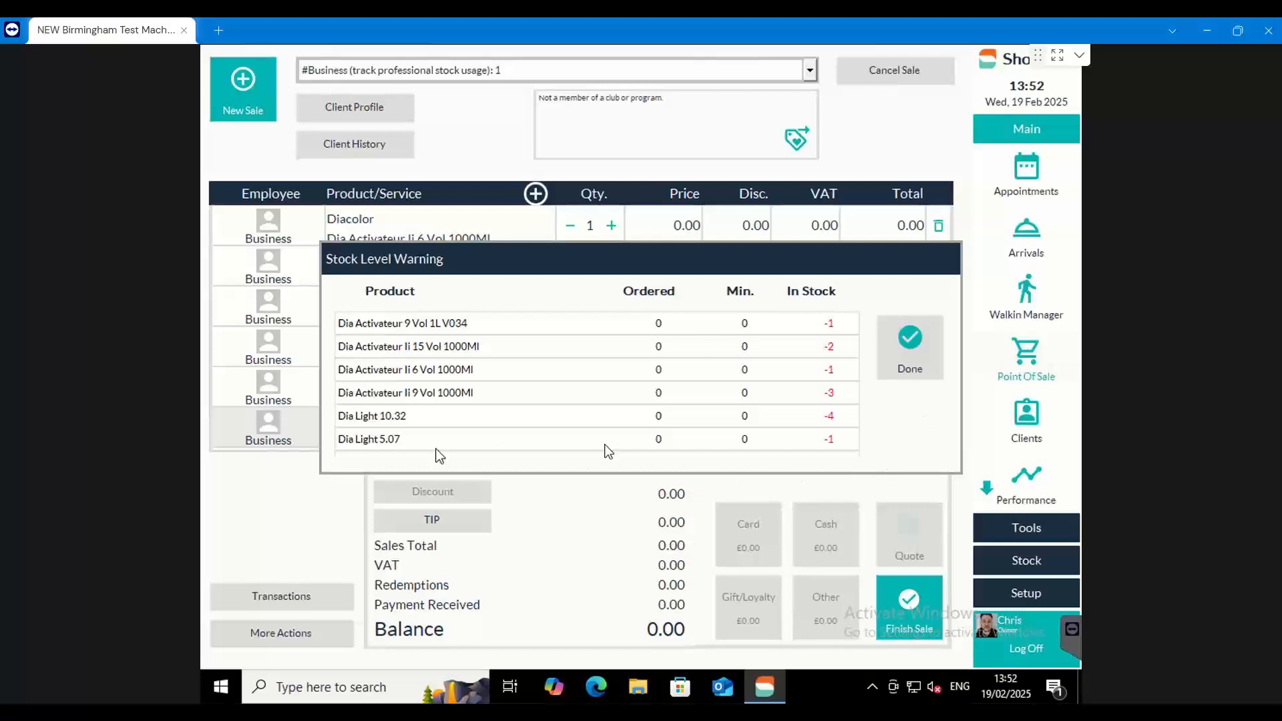
click(910, 347)
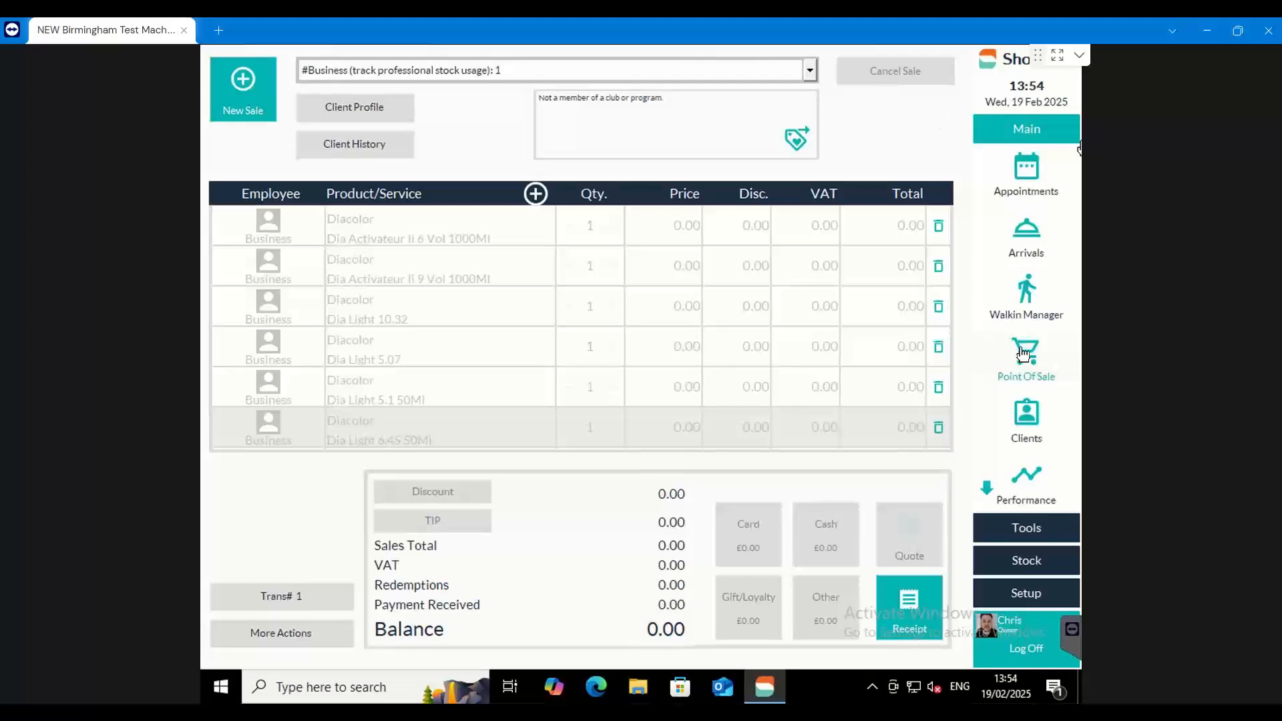
Start another #Business (track professional stock usage) sale with Business as the employee
click(810, 69)
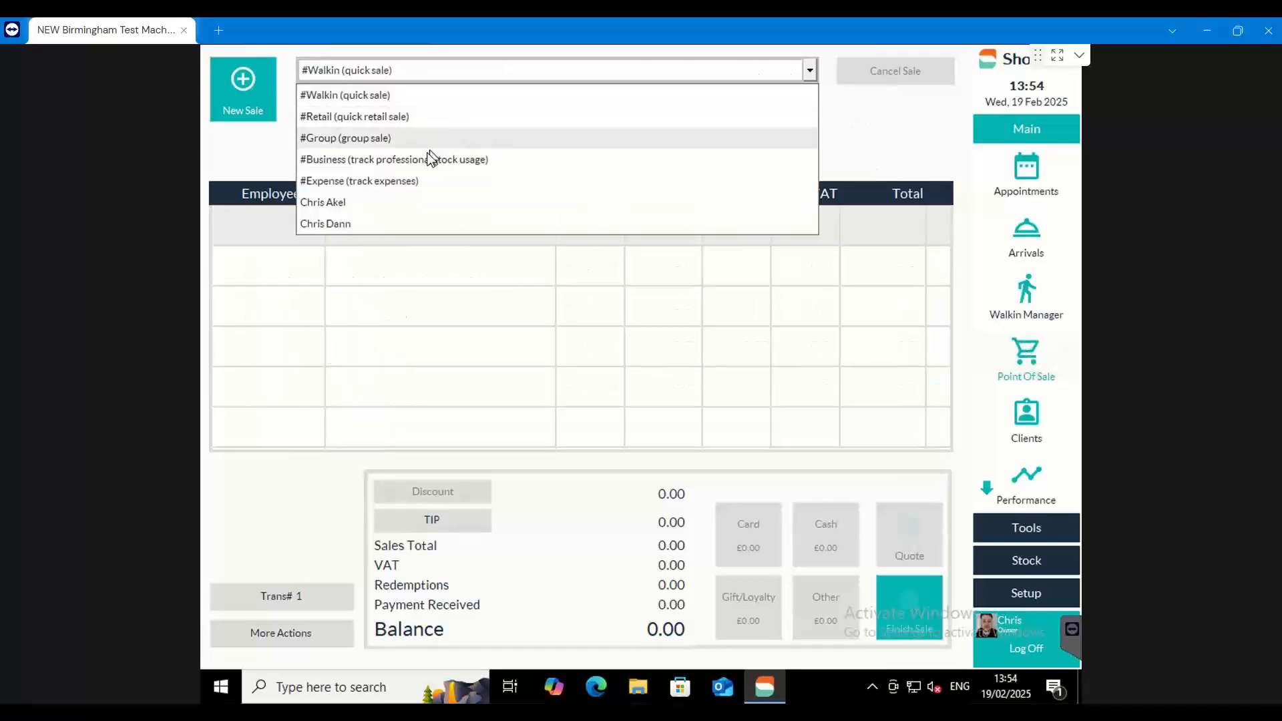
click(430, 159)
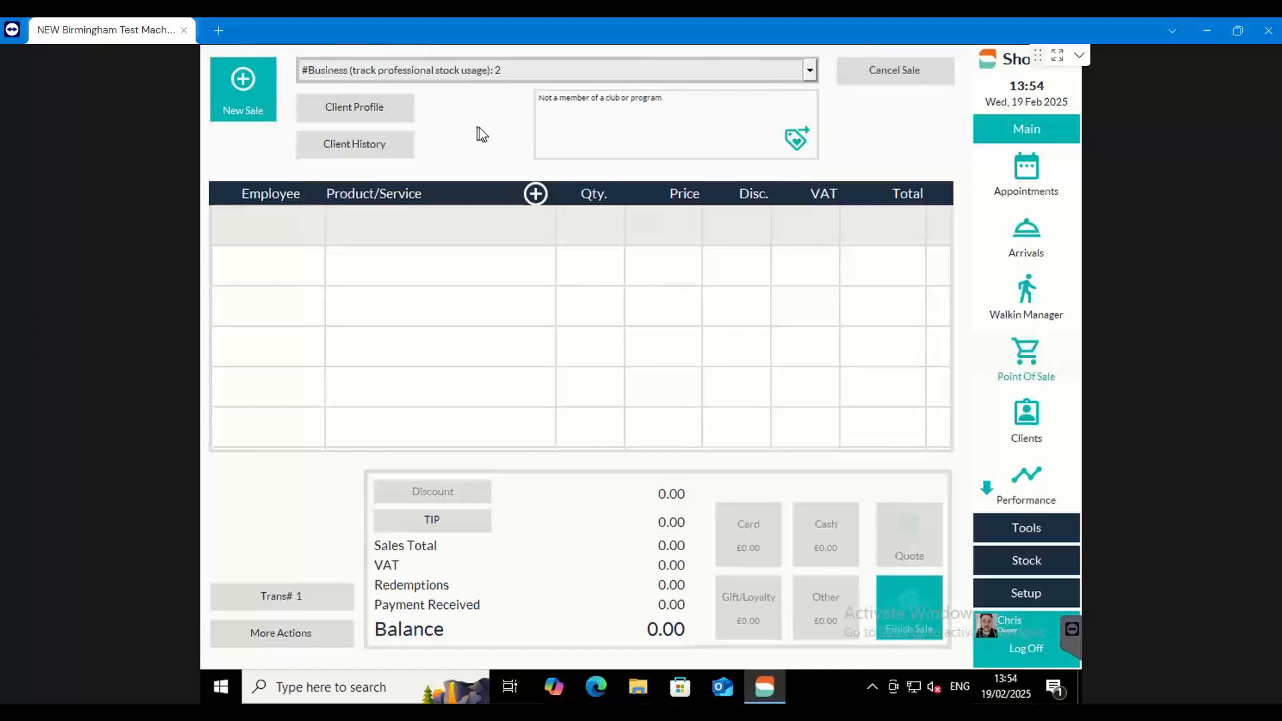
click(467, 220)
click(343, 267)
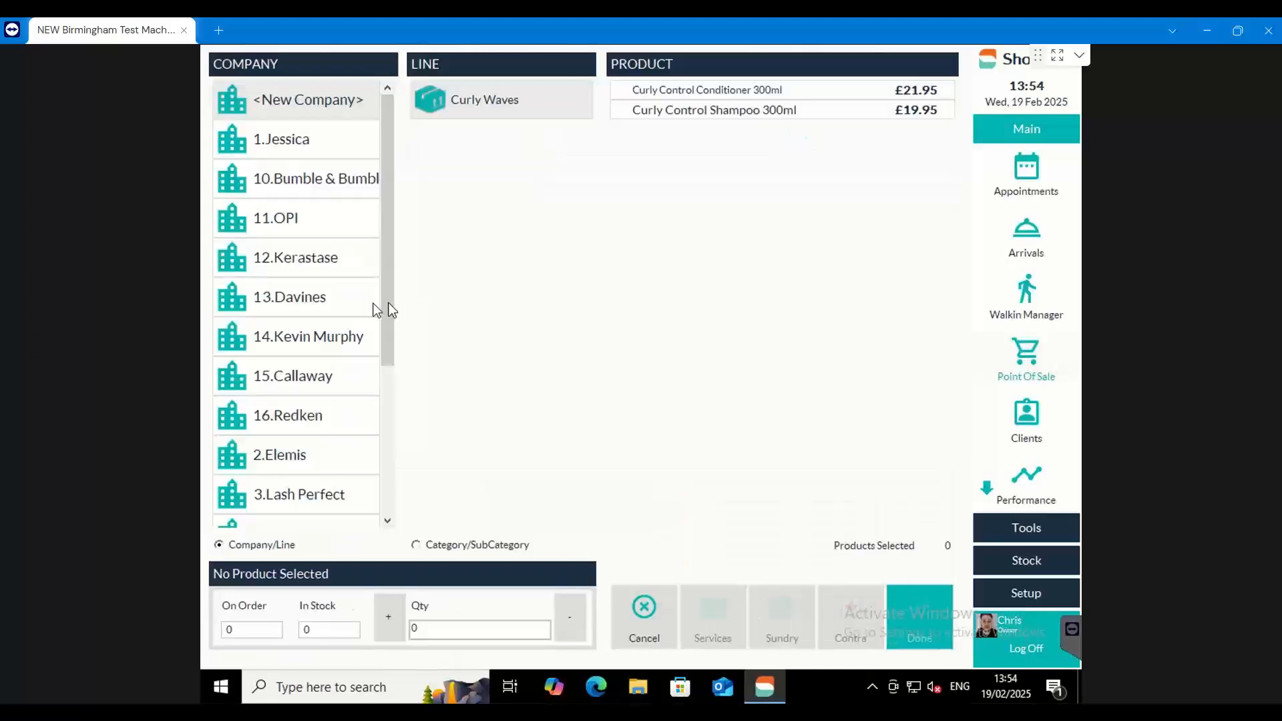
Add Elnett Supreme 500Ml from the L'Oreal Professional Elnett line to the business sale and finish the sale
scroll(372, 260, down, 5)
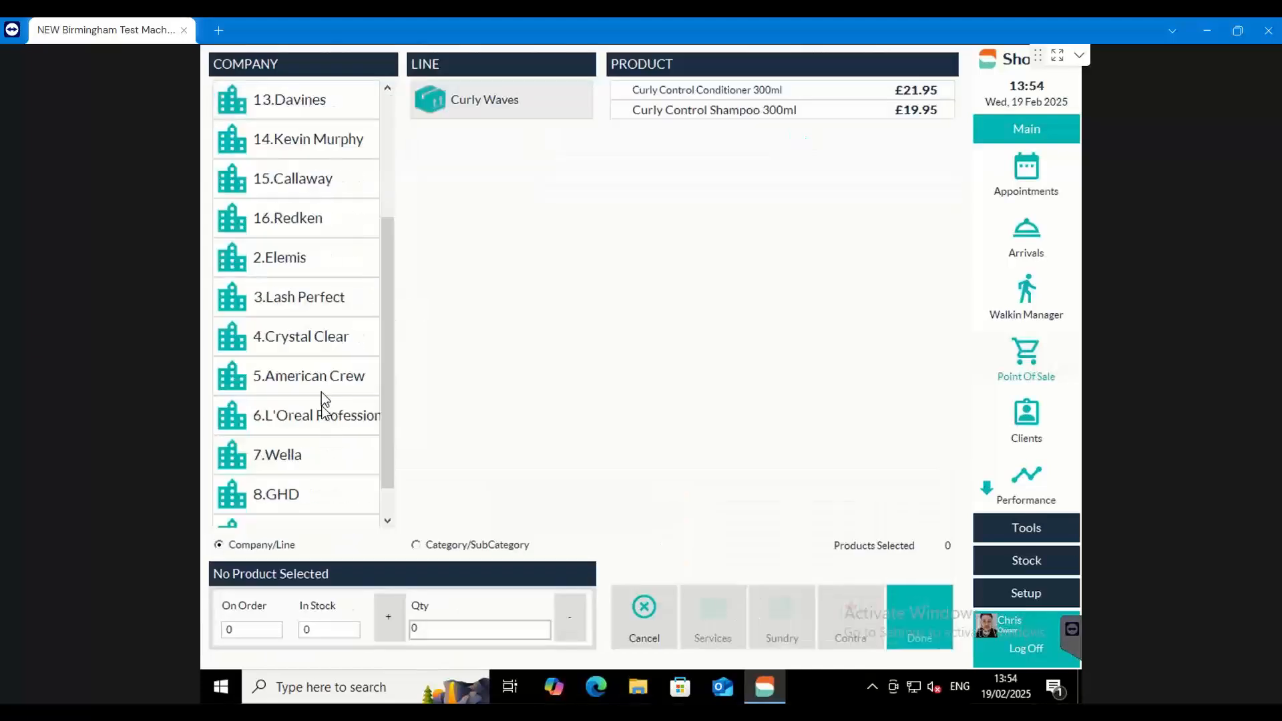
click(311, 422)
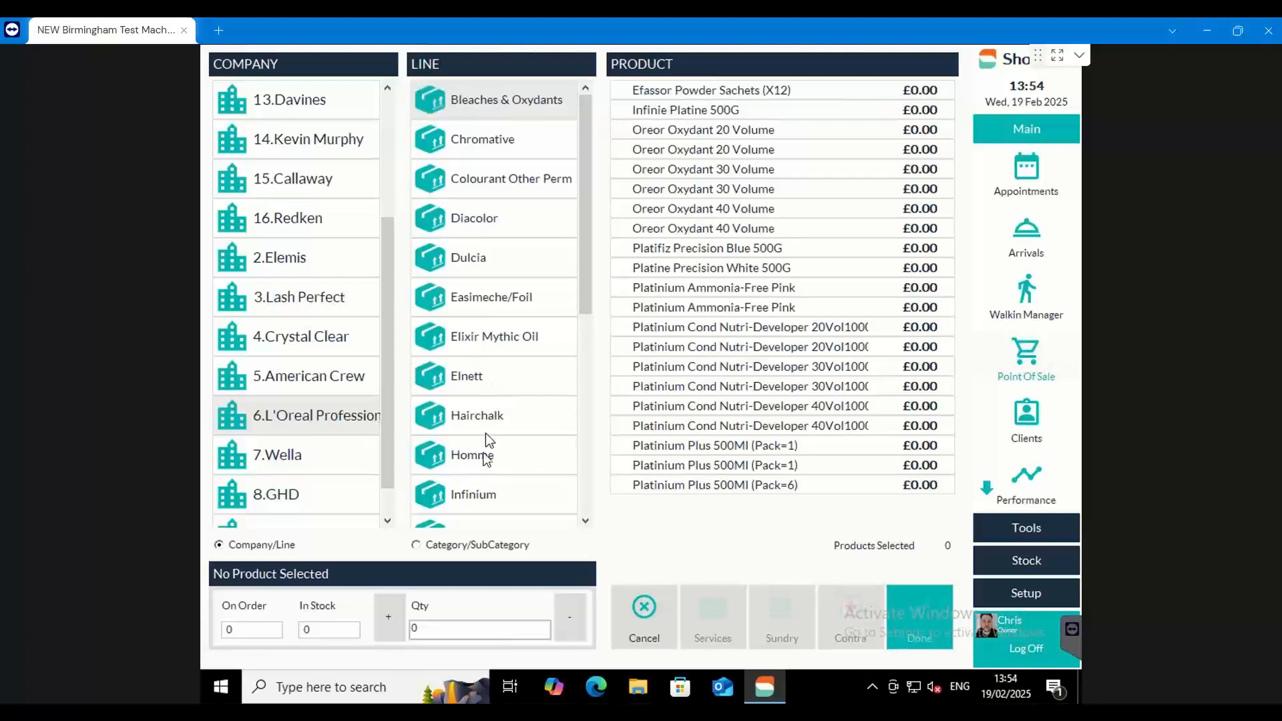
click(483, 379)
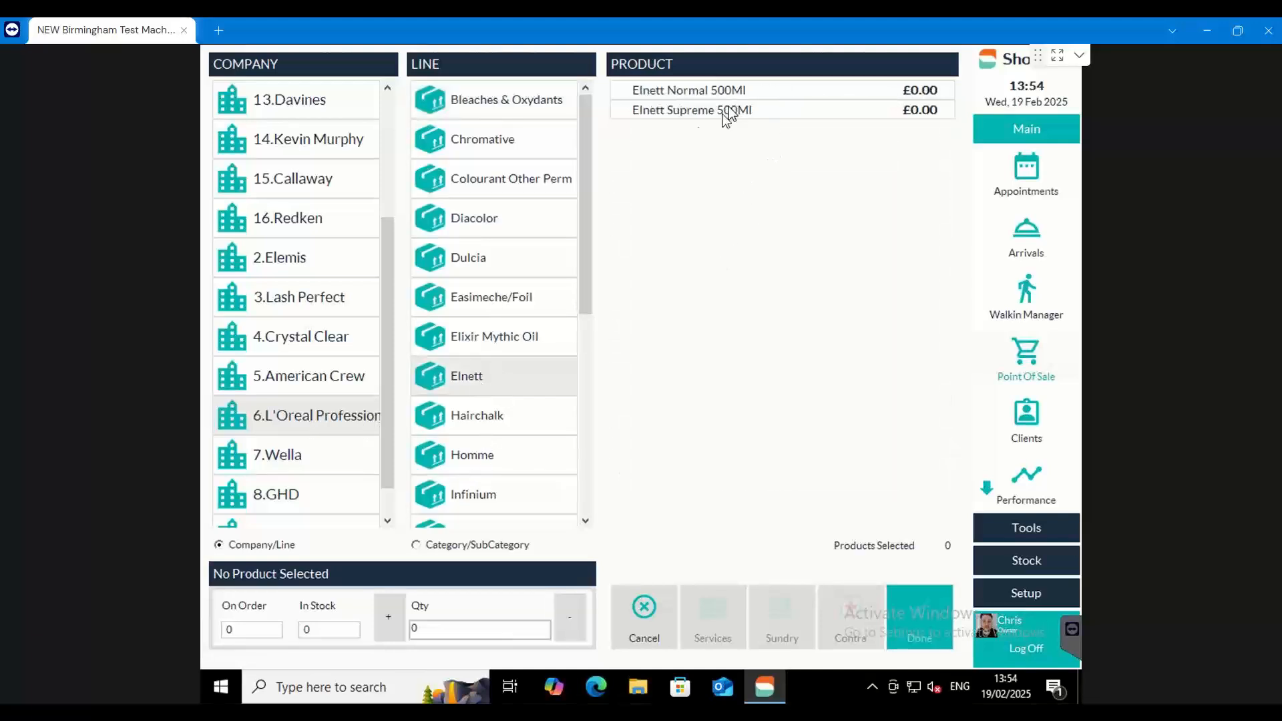
click(684, 115)
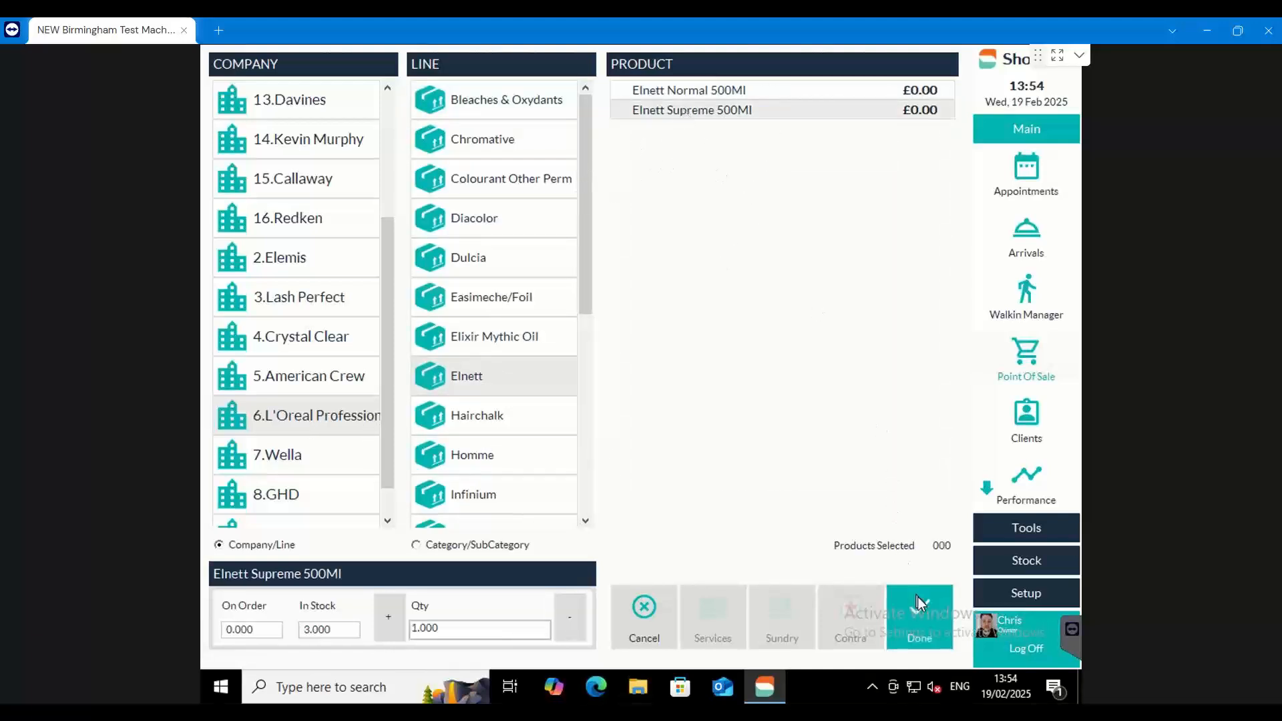
click(919, 614)
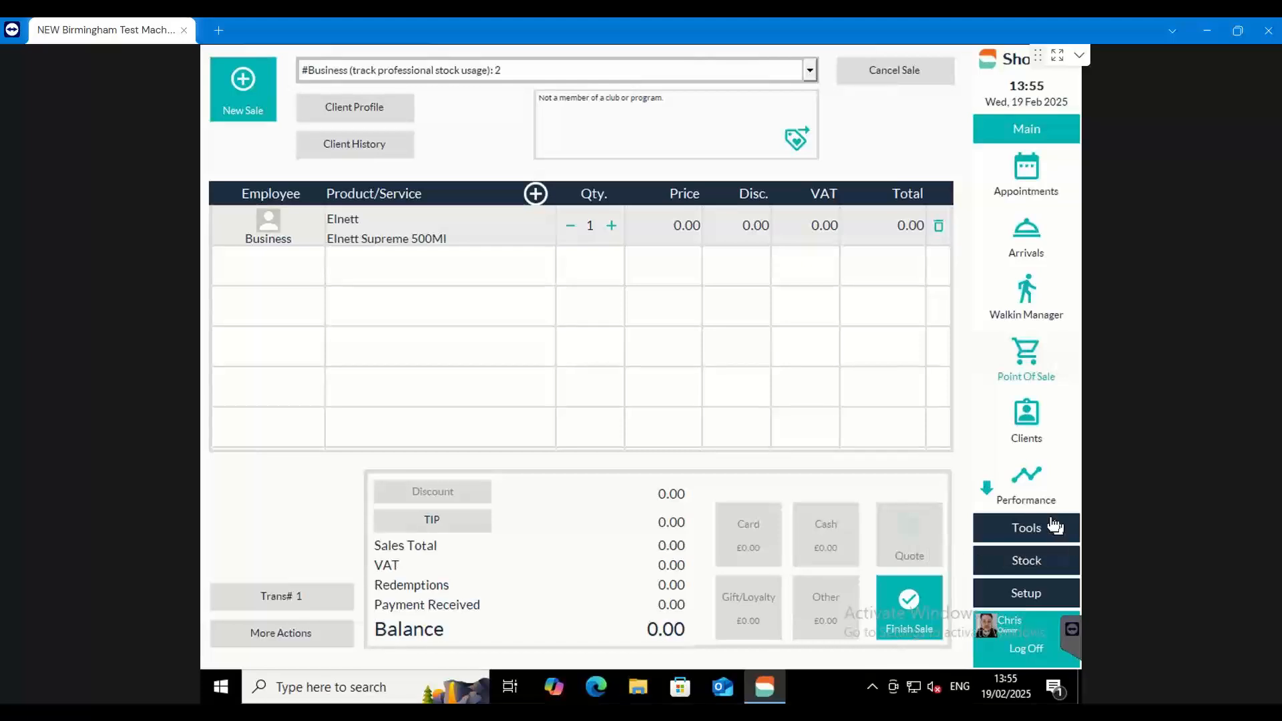
click(912, 600)
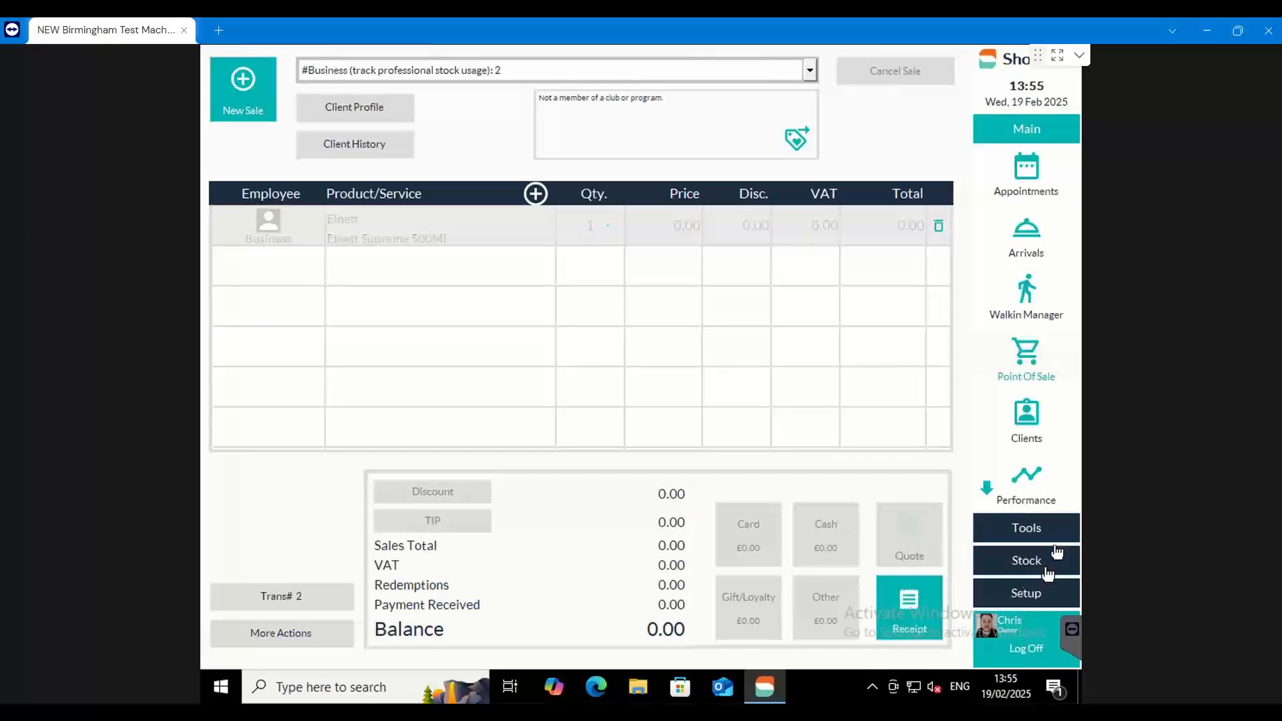
Run the Stock Control Report for 19 February 2025 from the stock reports
click(1010, 522)
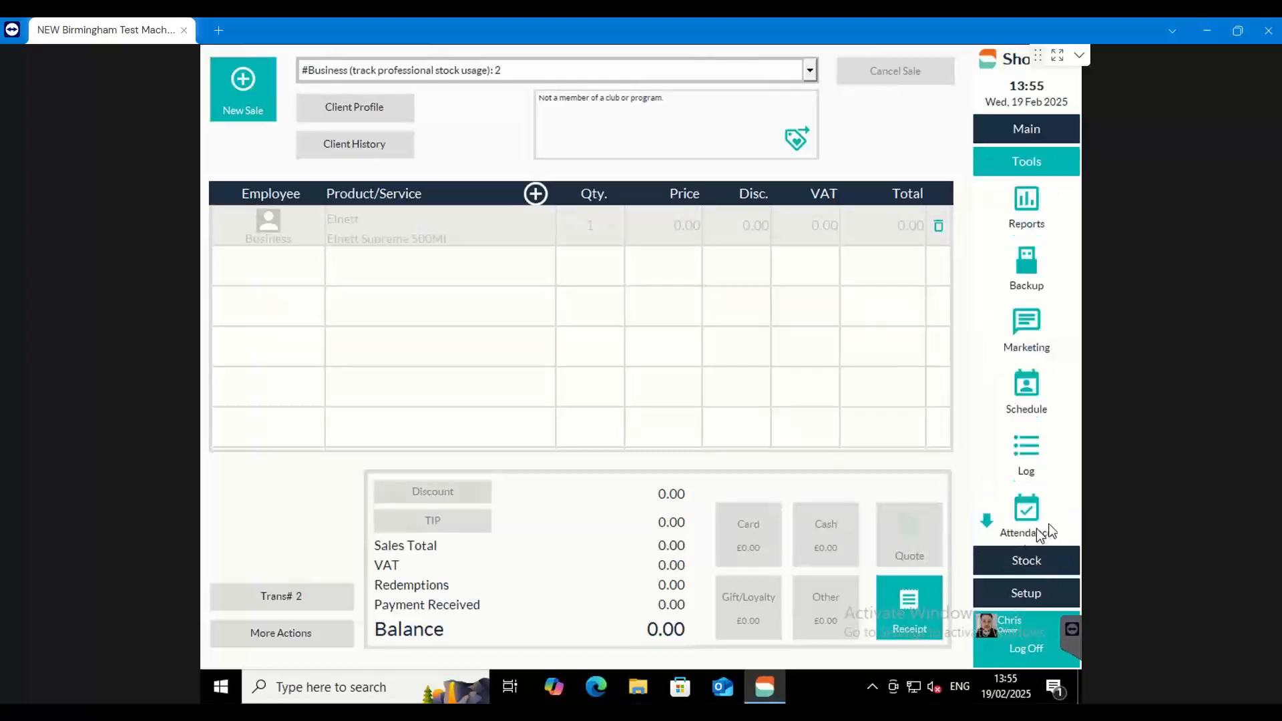
click(1028, 202)
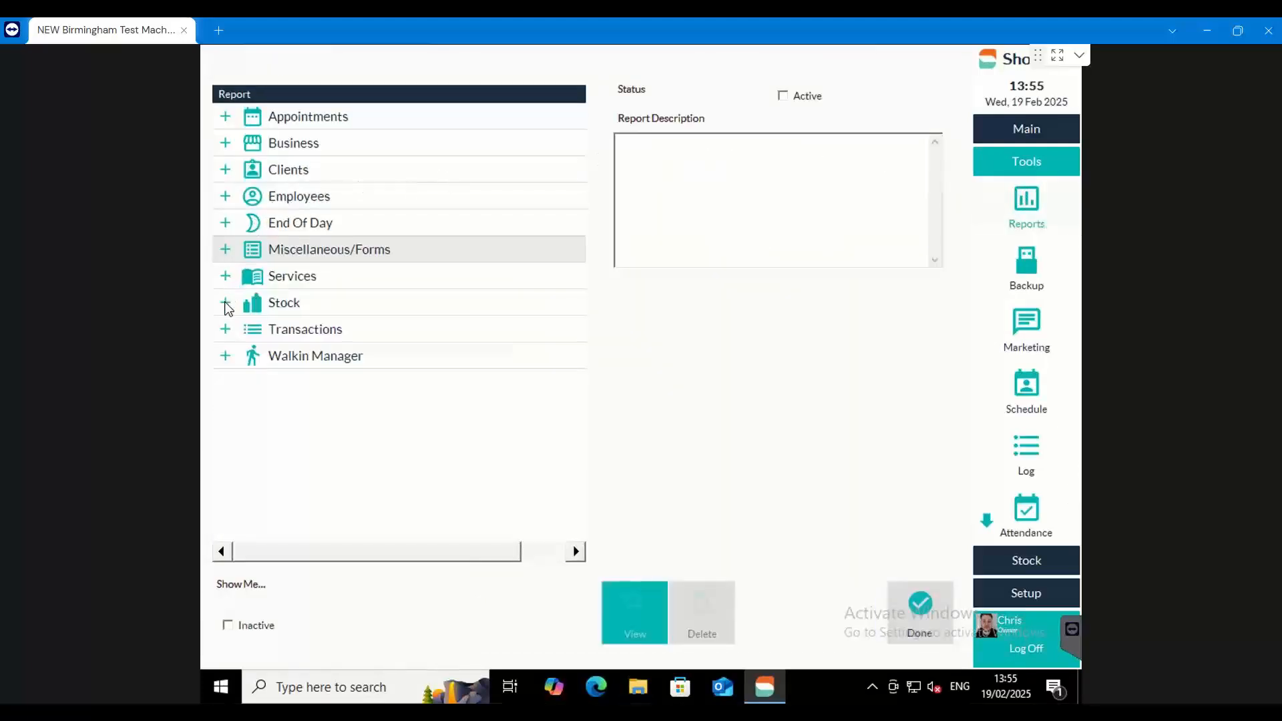
click(225, 304)
scroll(574, 231, down, 1)
drag(574, 230, 575, 295)
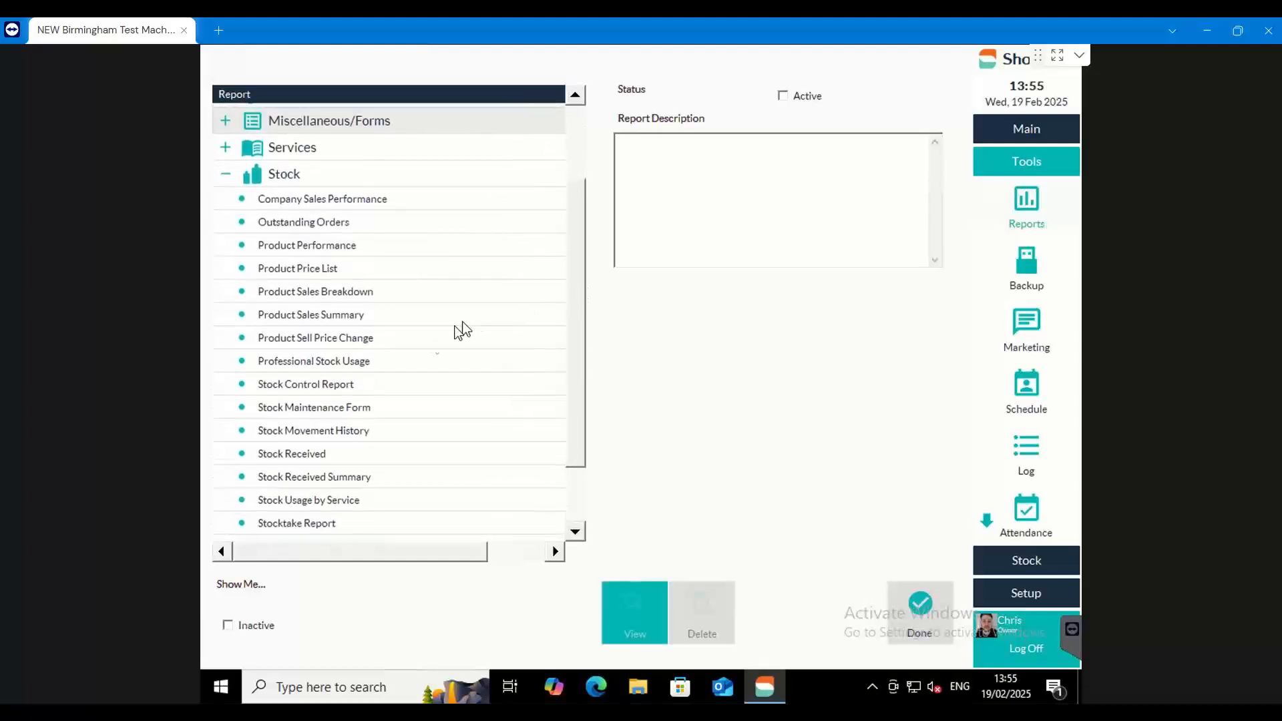
click(361, 390)
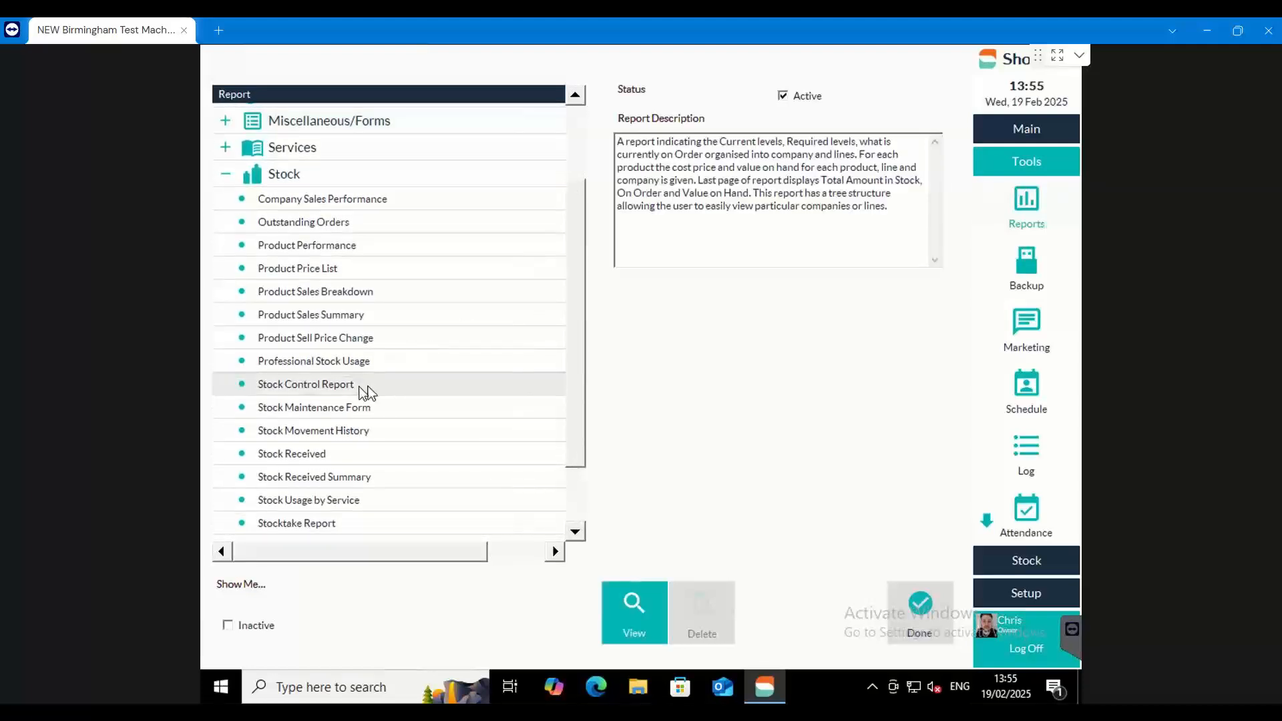
click(626, 613)
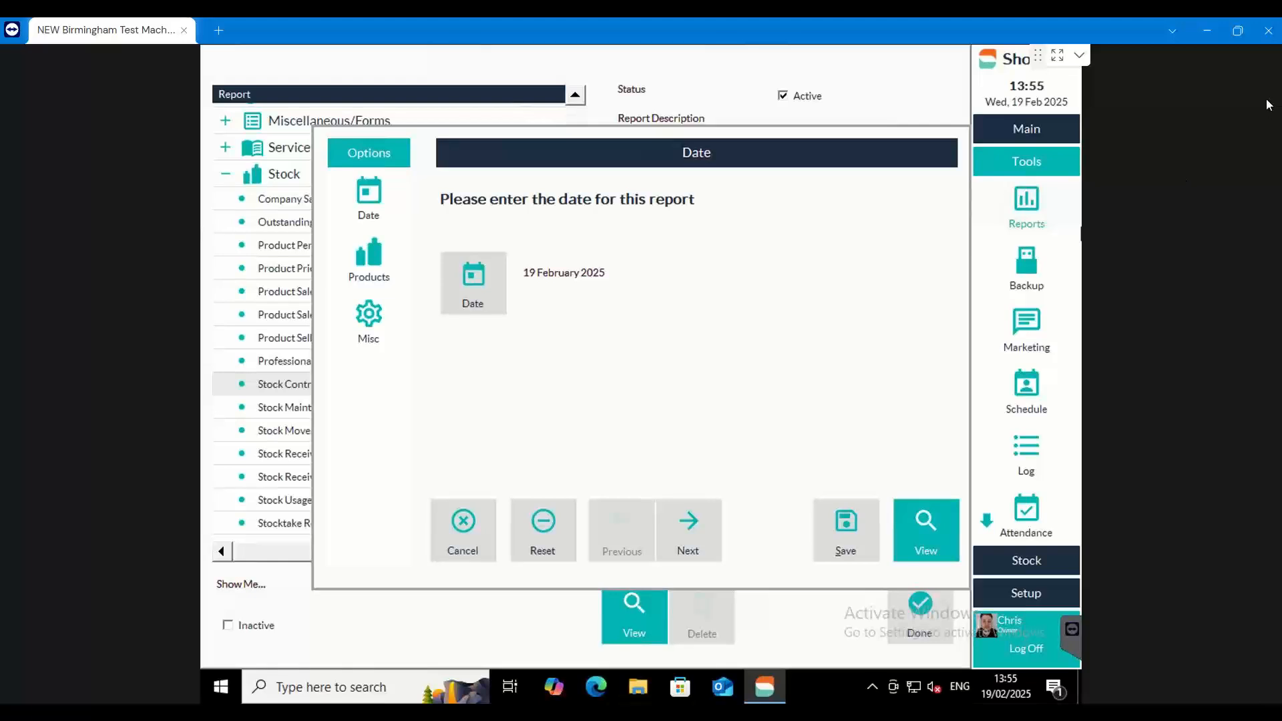
click(931, 524)
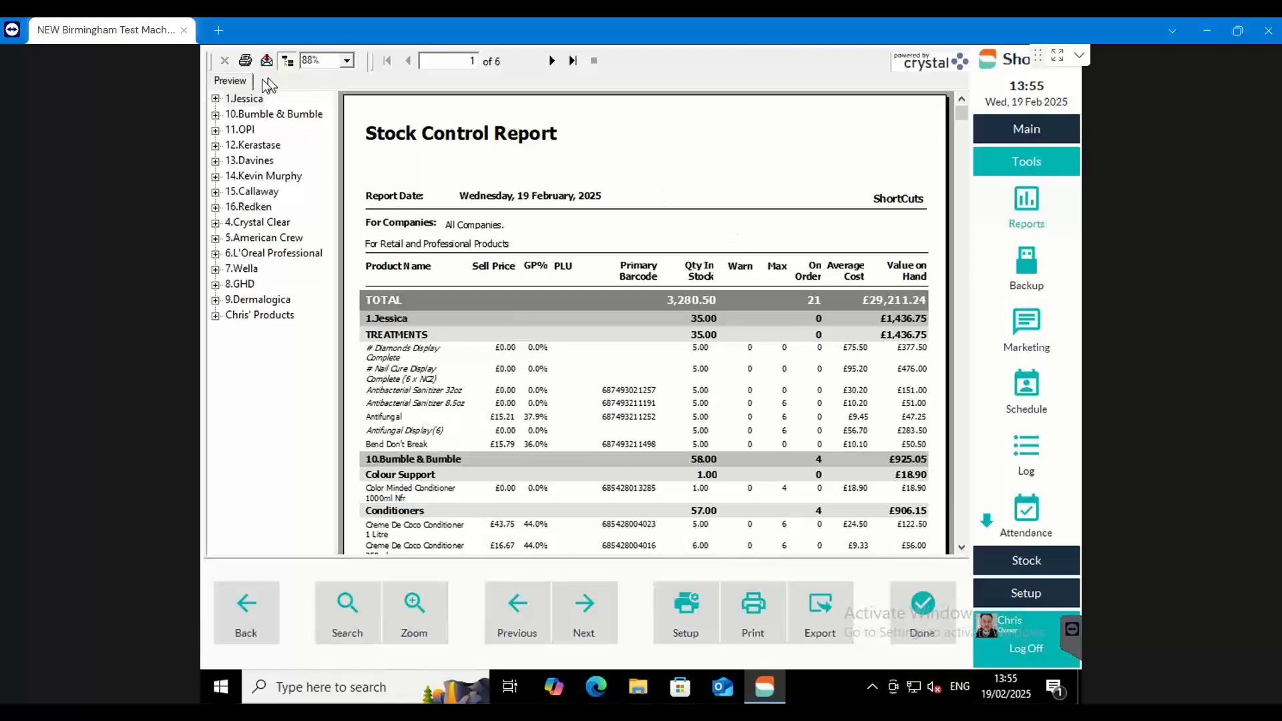
Browse the Stock Control Report by company, from Bumble & Bumble through Callaway, and return to the Jessica section
click(257, 116)
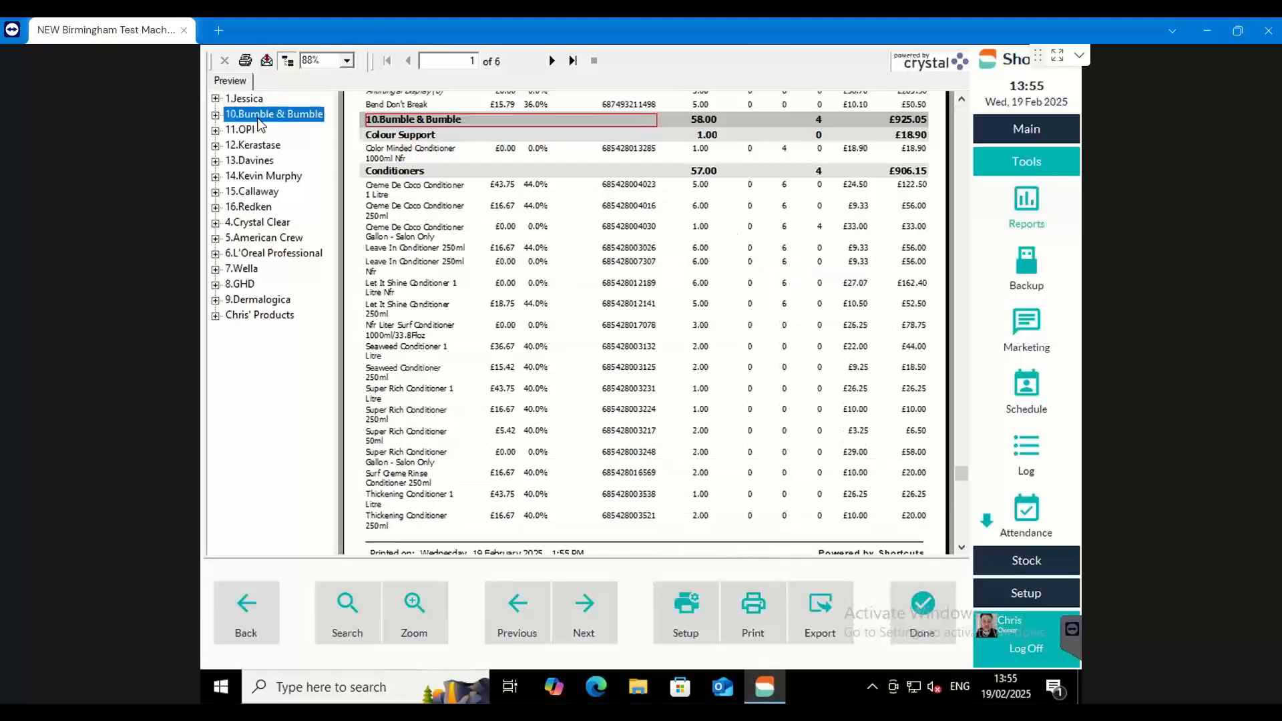
click(251, 130)
click(257, 145)
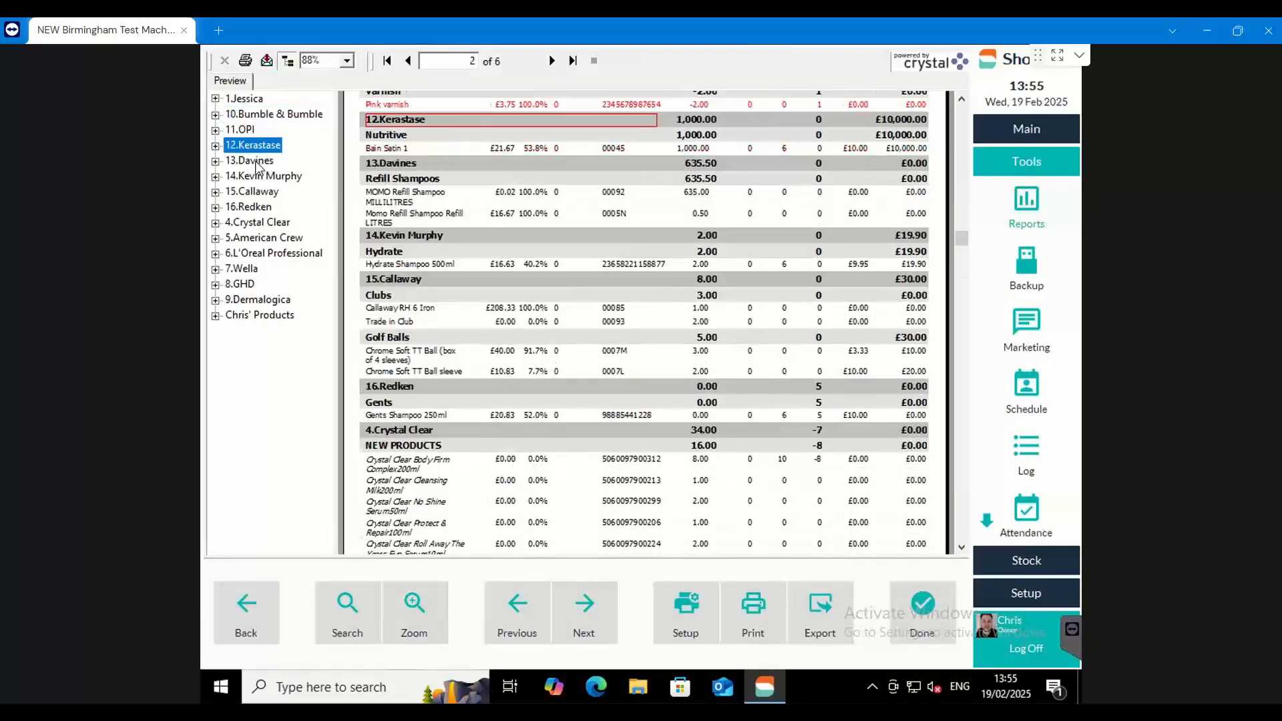
click(259, 160)
click(264, 177)
click(265, 192)
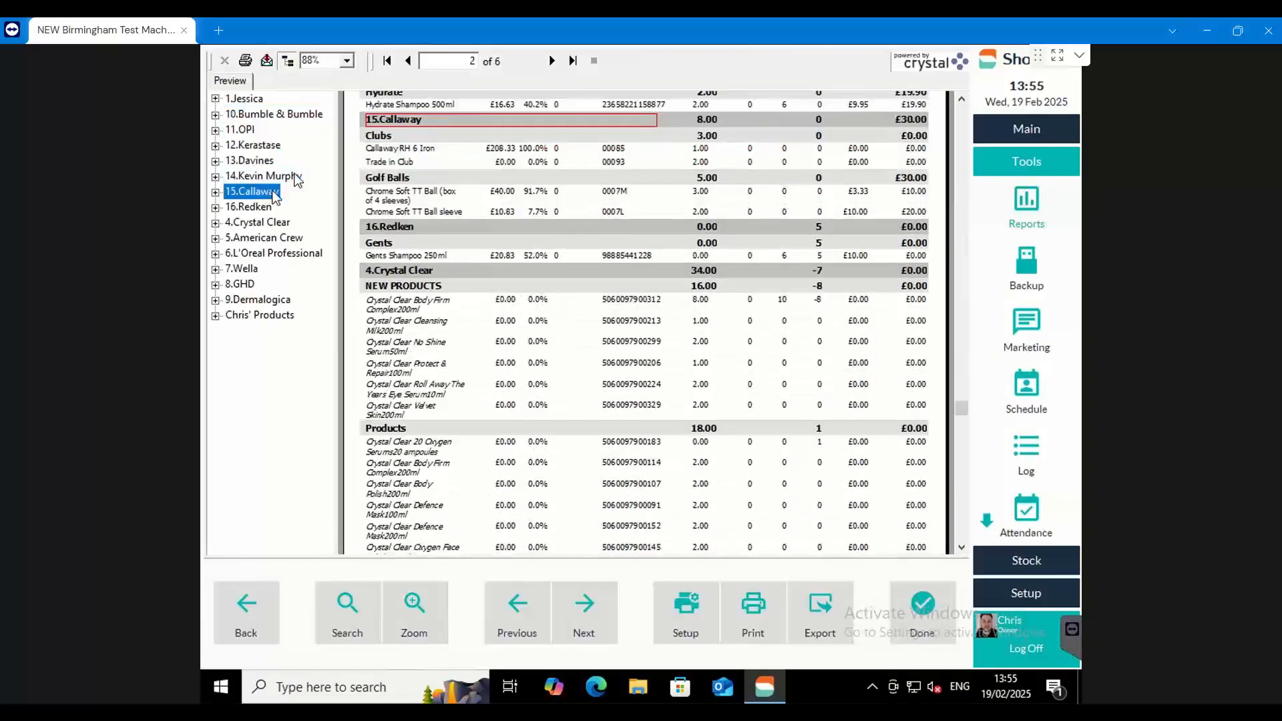
click(252, 100)
click(262, 115)
click(253, 100)
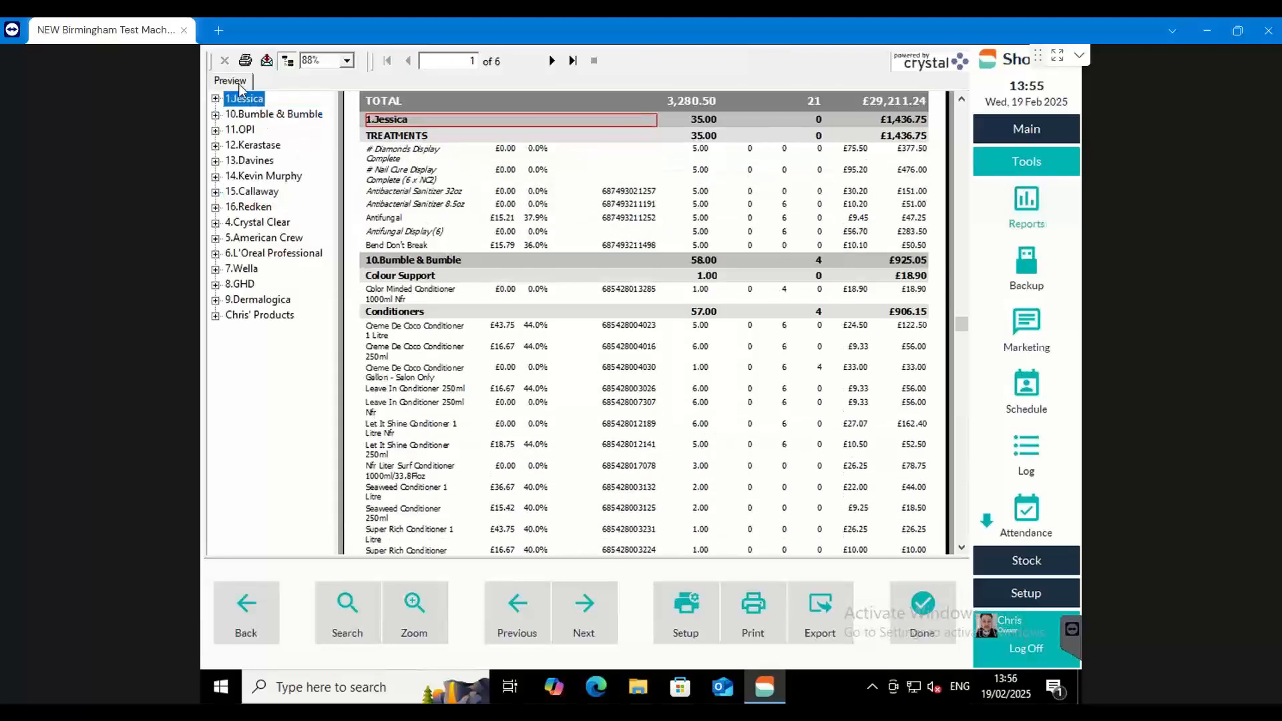
scroll(464, 205, up, 3)
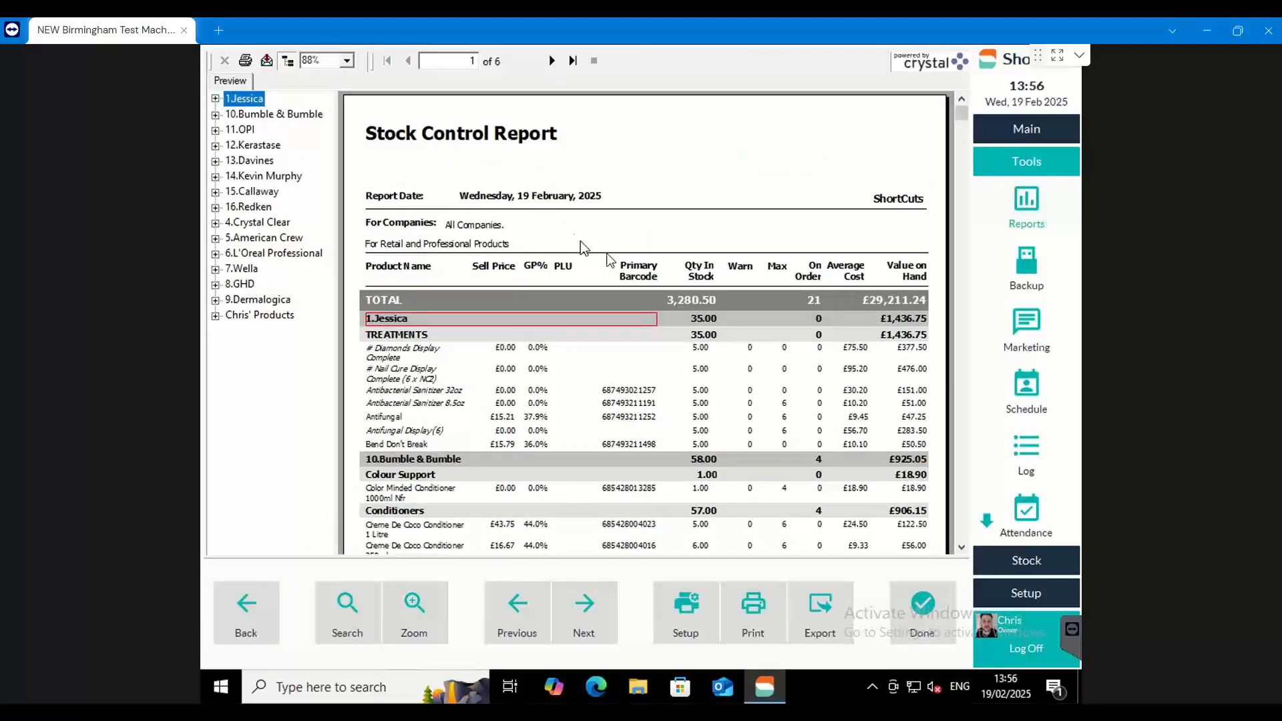
Examine the report's overall on-order and value-on-hand totals, the Jessica company value and its Treatments line products
click(387, 302)
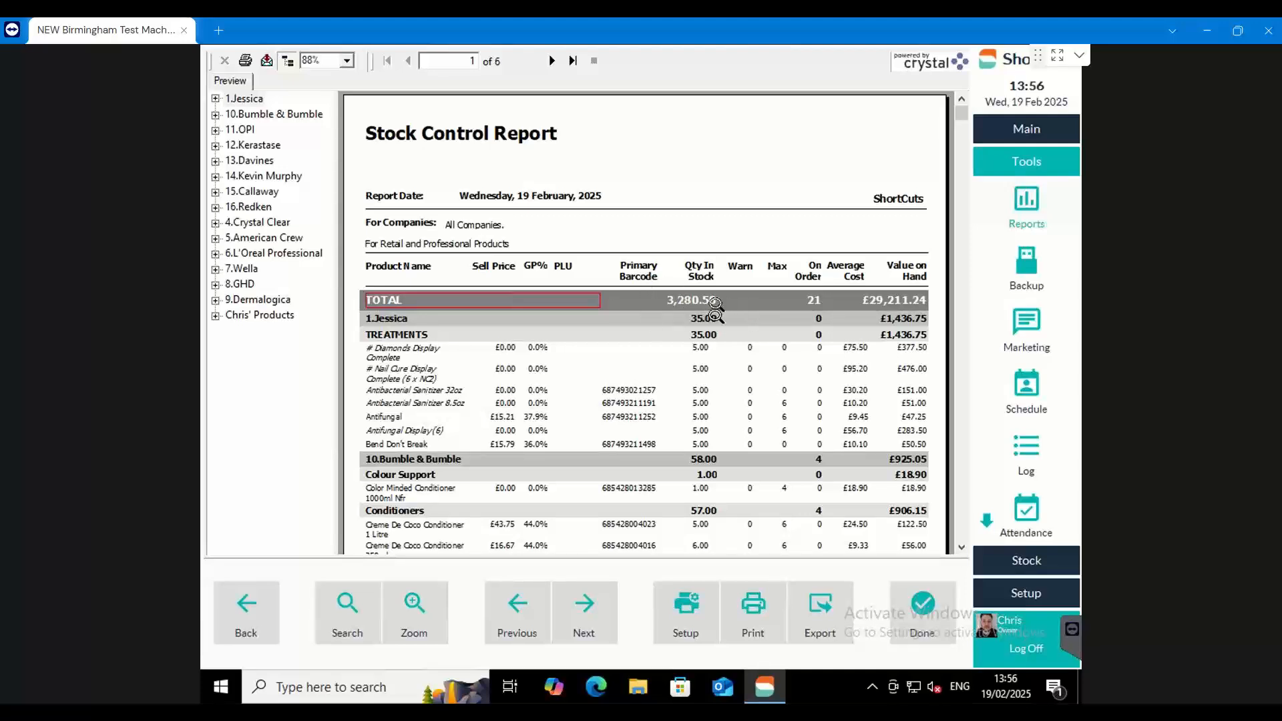
click(816, 301)
click(894, 299)
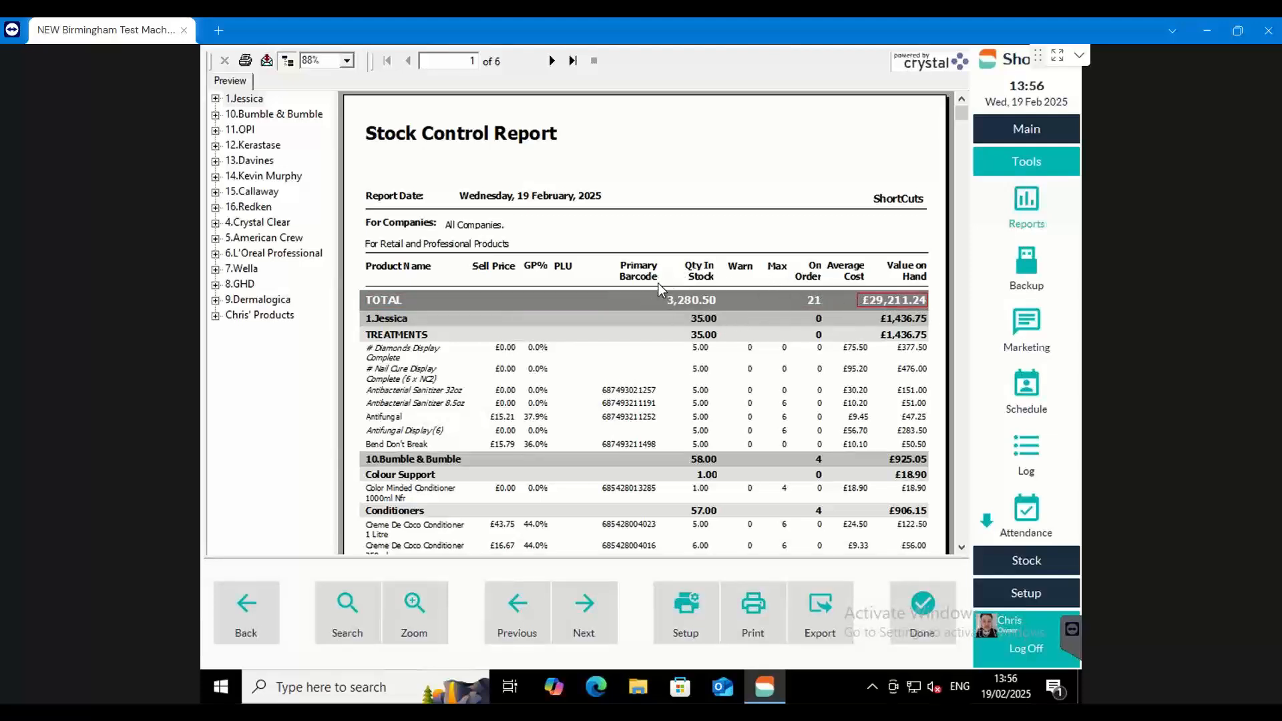
click(398, 318)
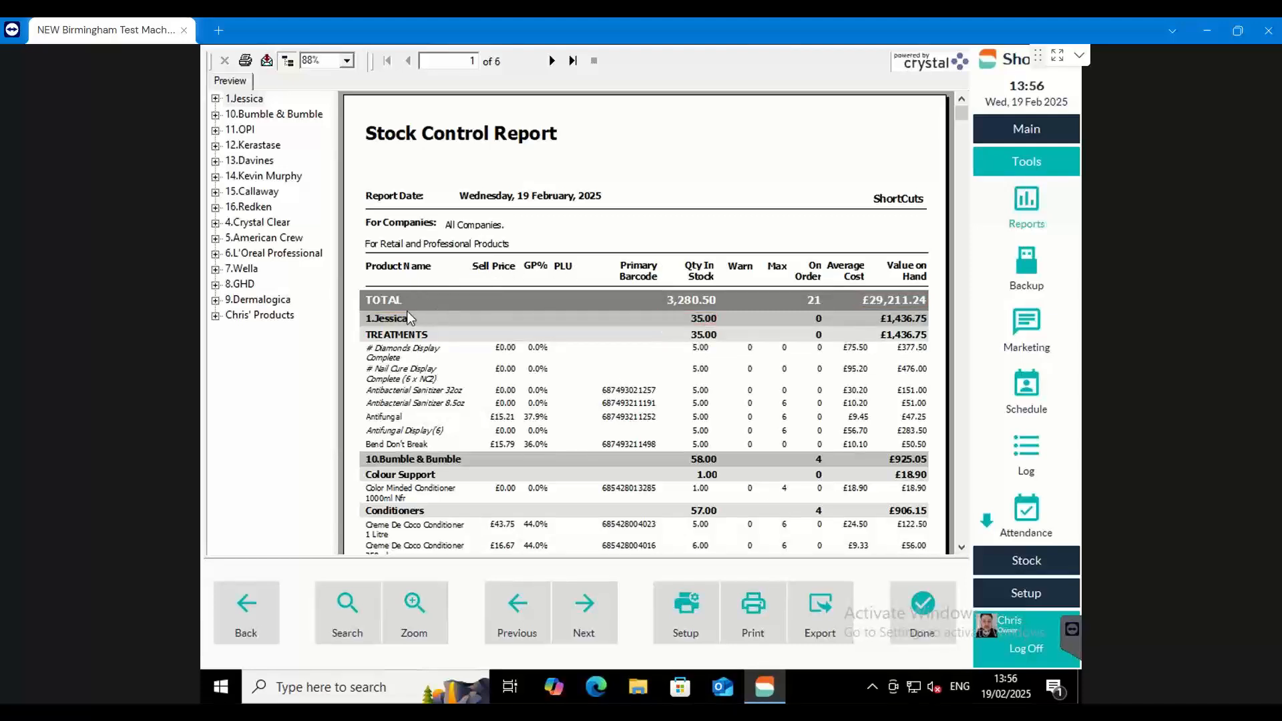
click(900, 318)
click(431, 335)
click(423, 352)
click(421, 376)
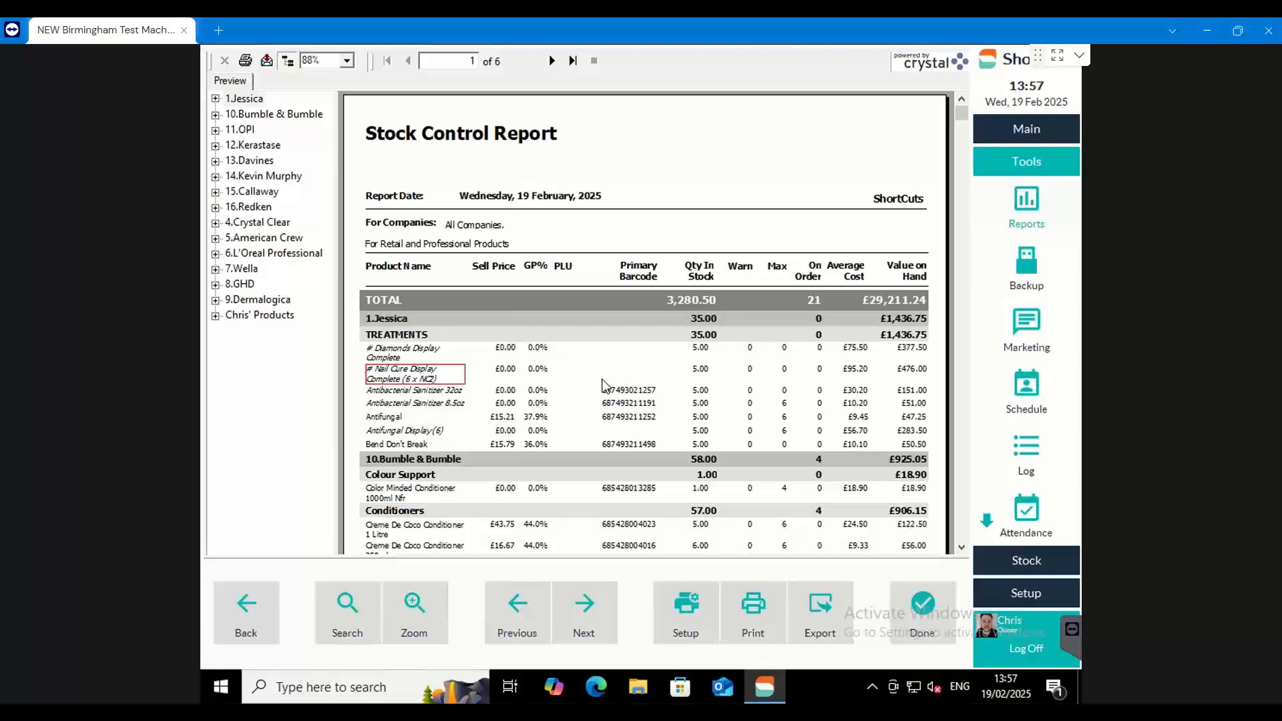
Close the Stock Control Report and read the description of the Professional Stock Usage report
click(246, 611)
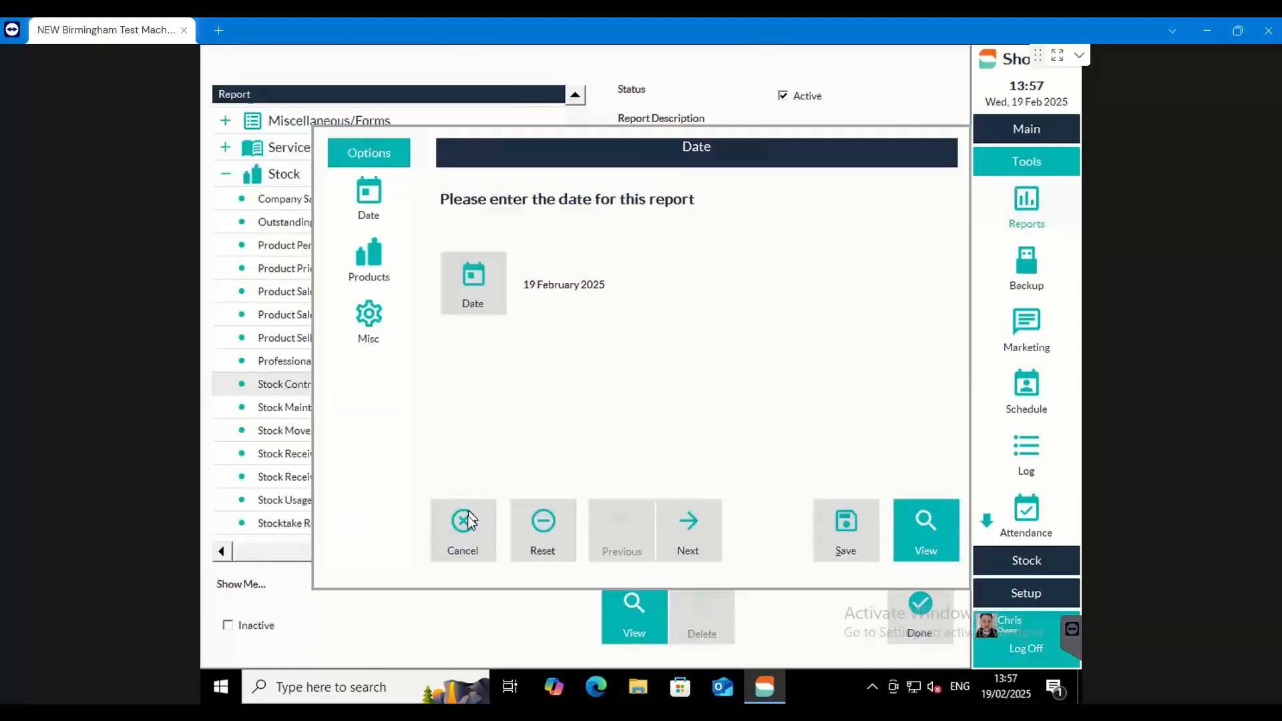
click(467, 519)
click(390, 363)
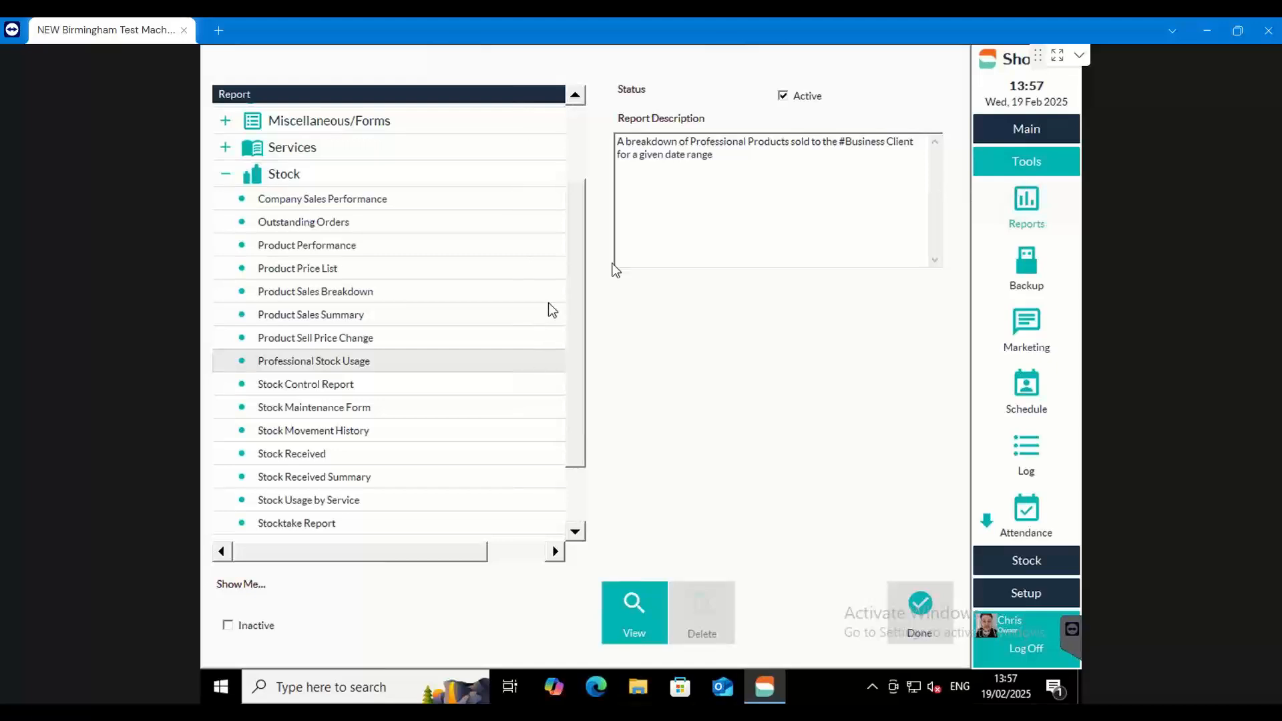
drag(625, 141, 916, 144)
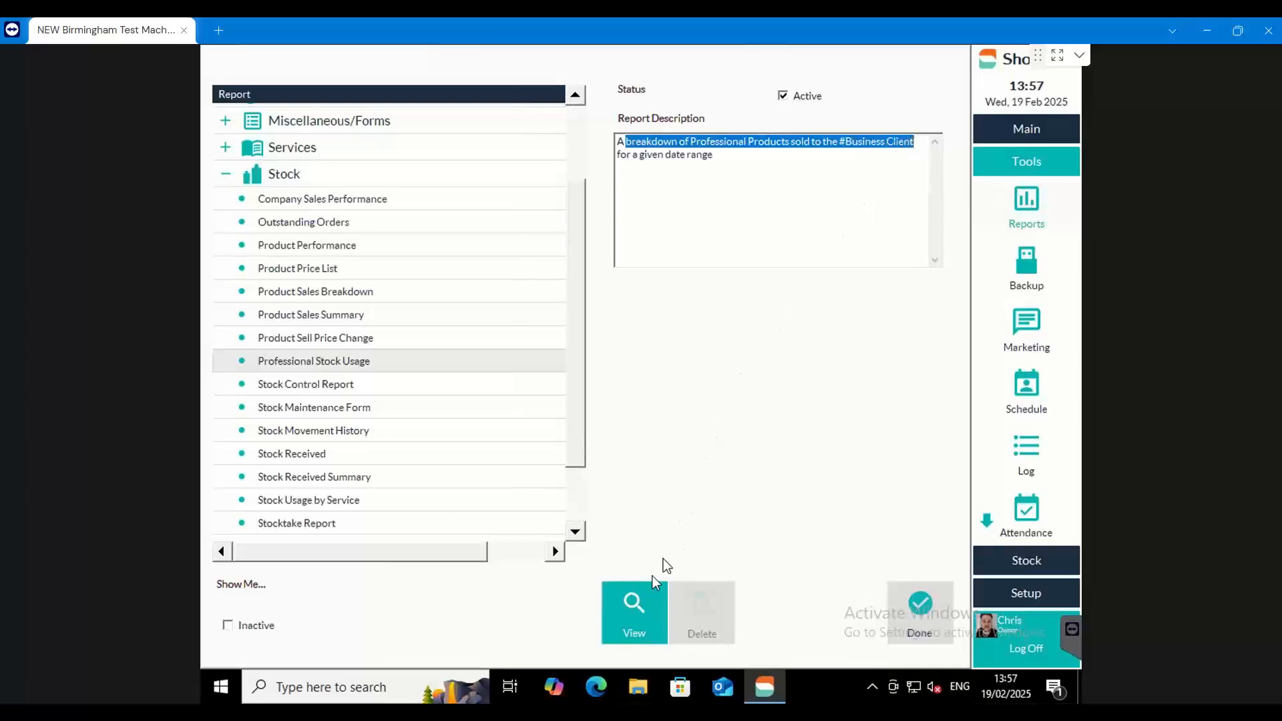
Run the Professional Stock Usage report for the current day and examine its product quantities and costs
click(633, 603)
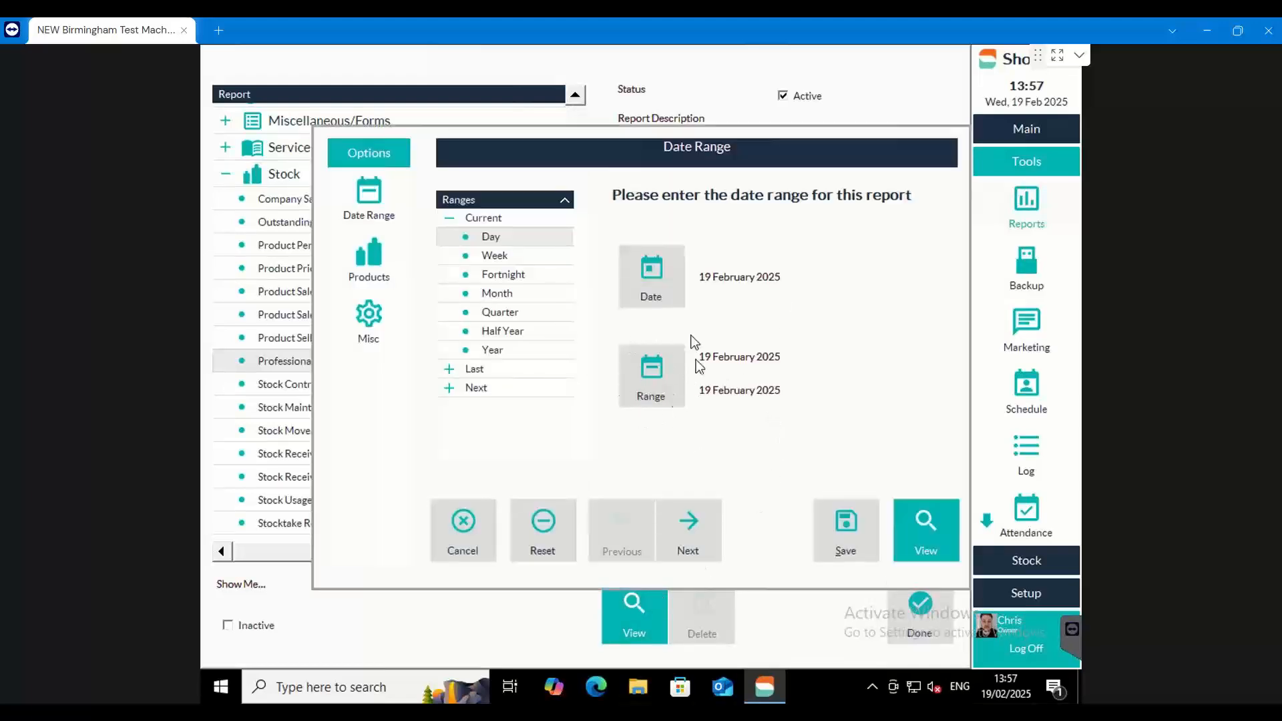
click(920, 529)
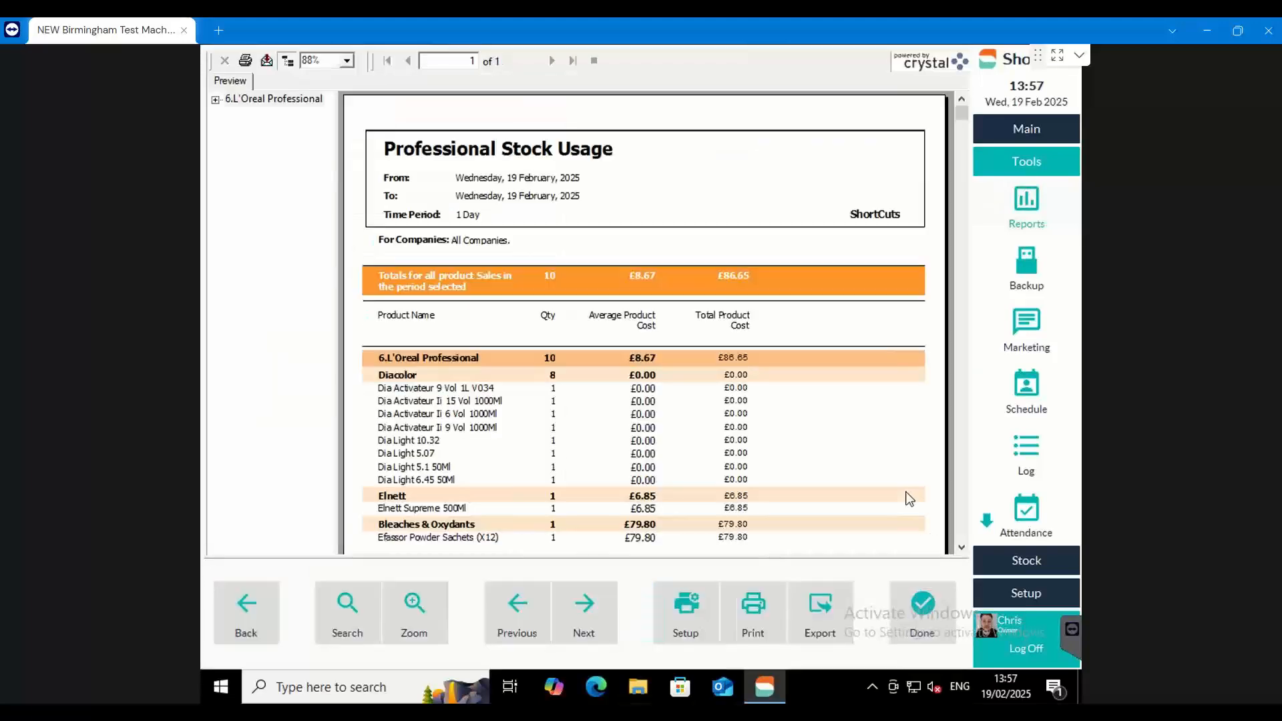
scroll(767, 331, down, 3)
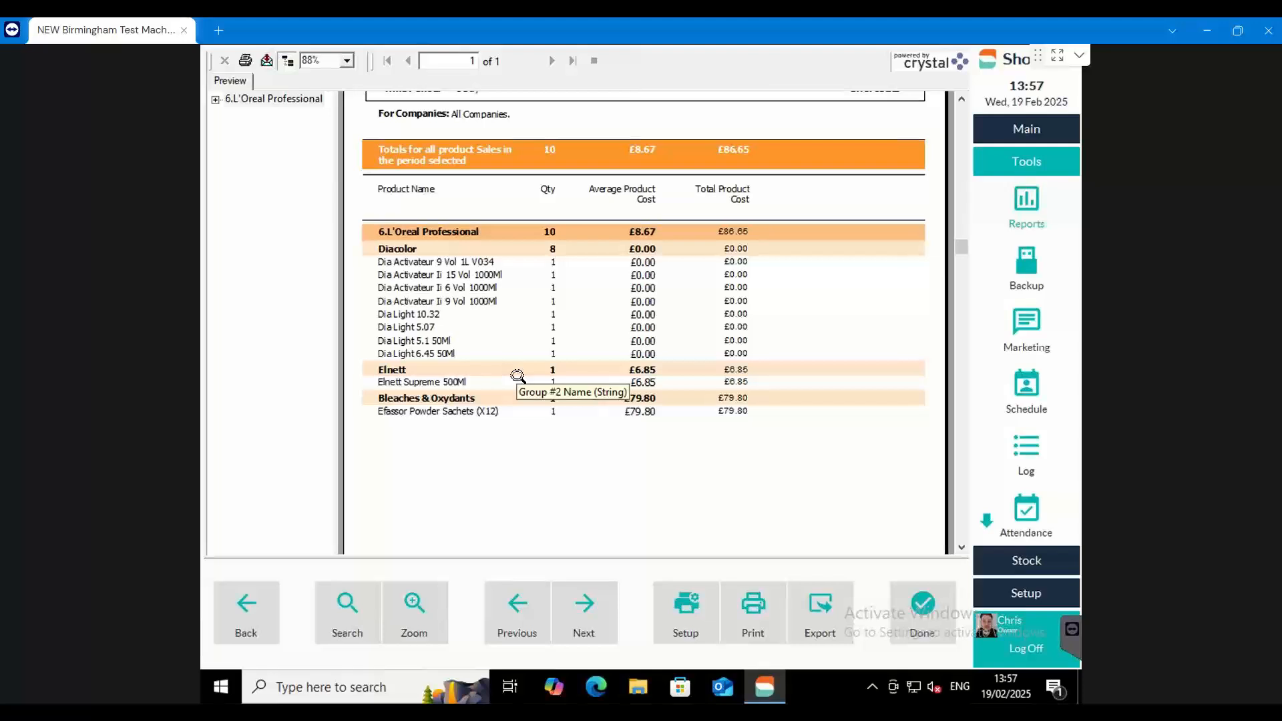
Examine the average product cost of Elnett Supreme 500Ml in the Professional Stock Usage report
click(633, 385)
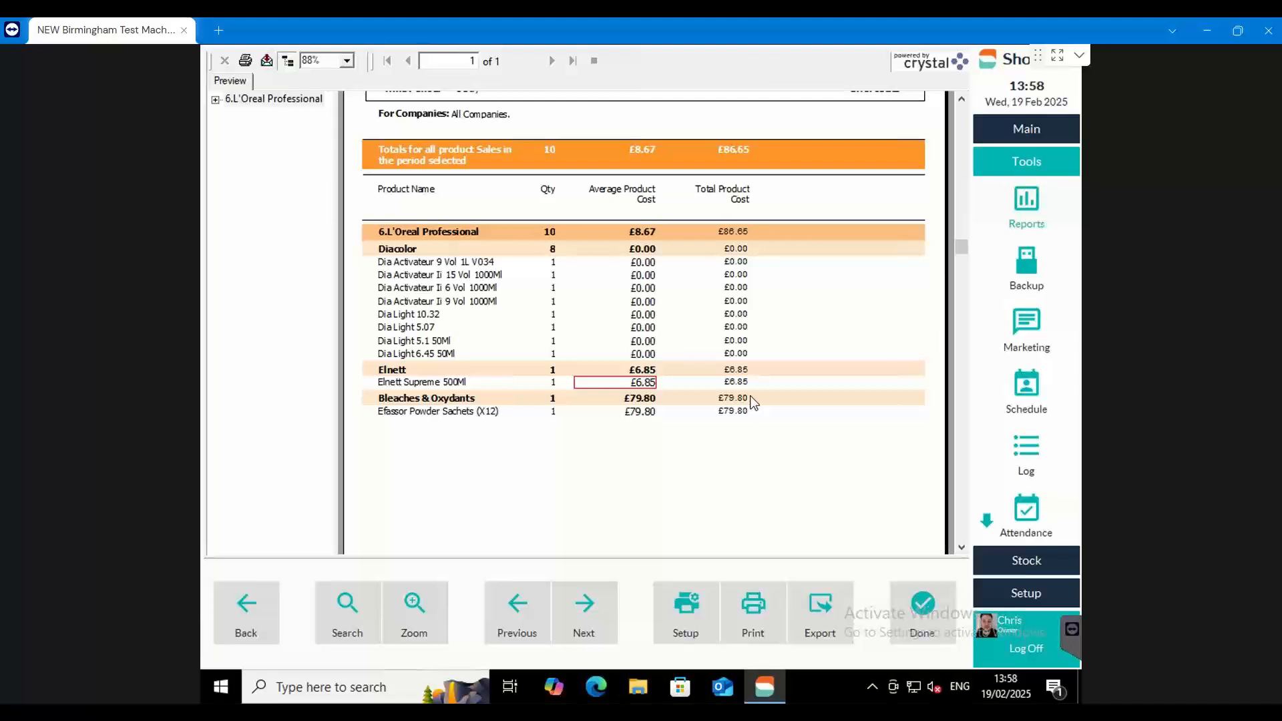
click(642, 373)
click(641, 381)
Close the Professional Stock Usage report and return to the appointment book
click(908, 610)
click(921, 610)
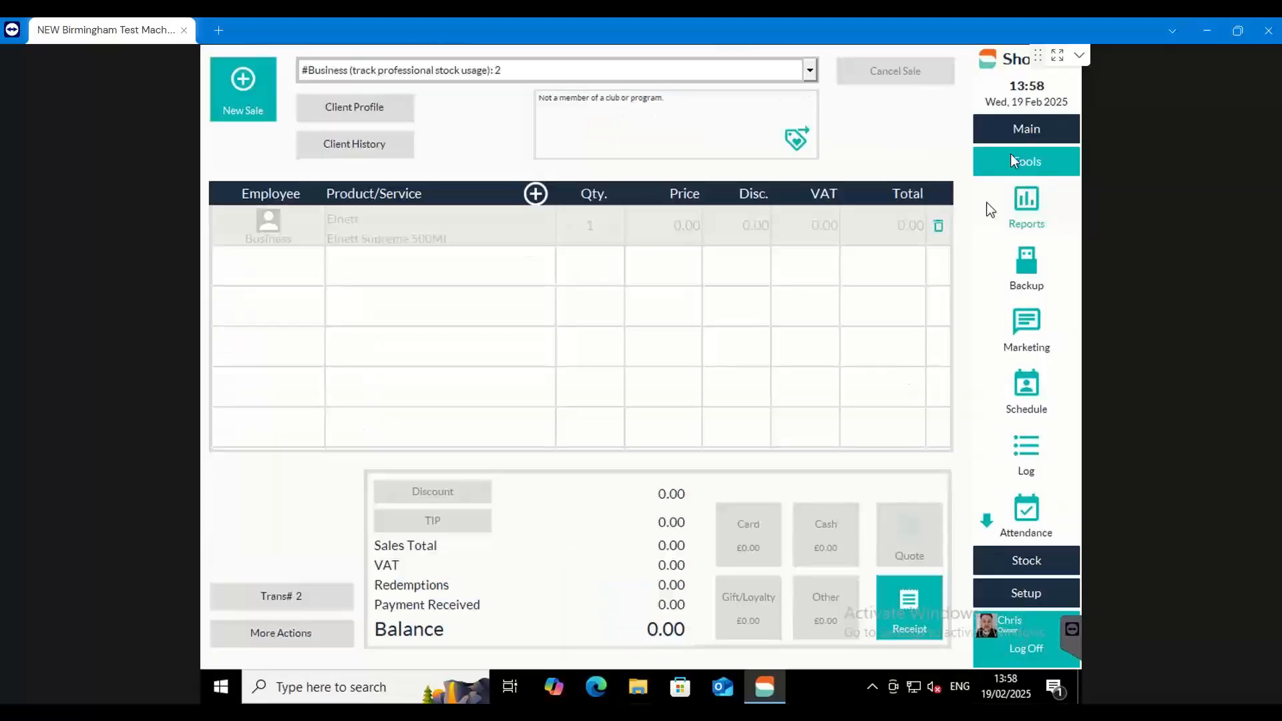
click(1025, 129)
click(1028, 168)
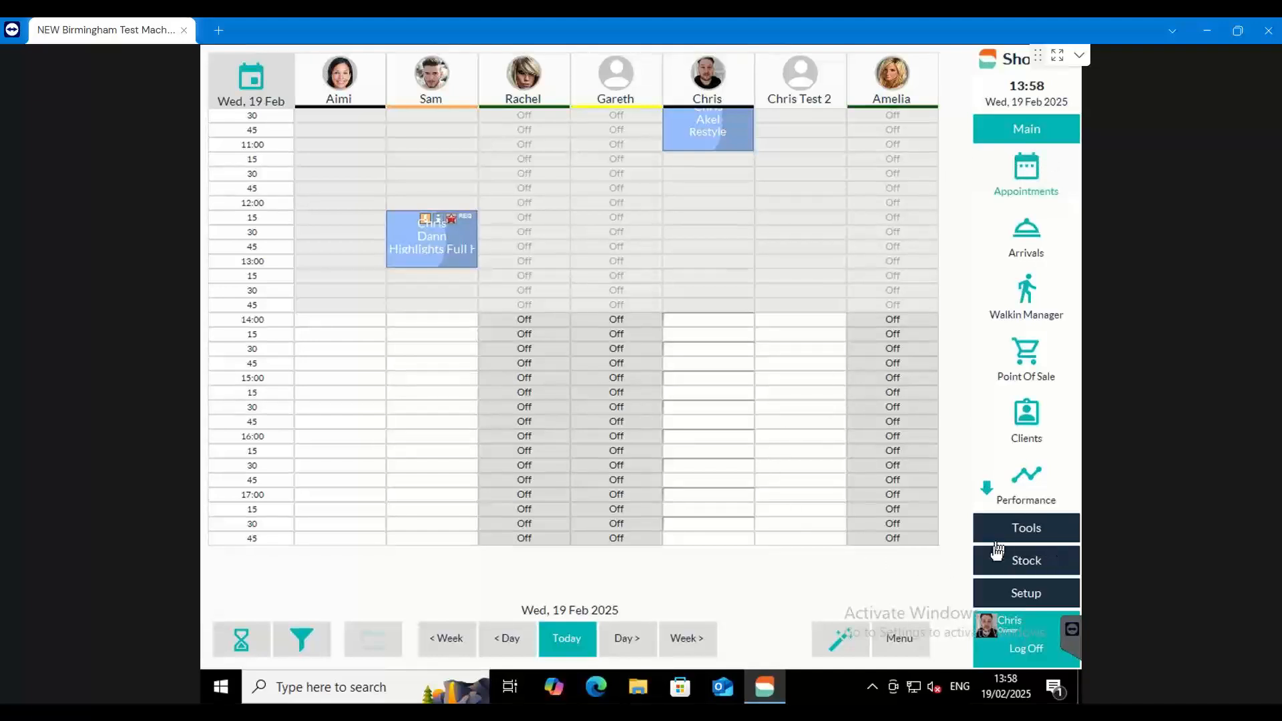
Open the stock product list and check under the Properties column options that Purchase Units is shown
click(1034, 562)
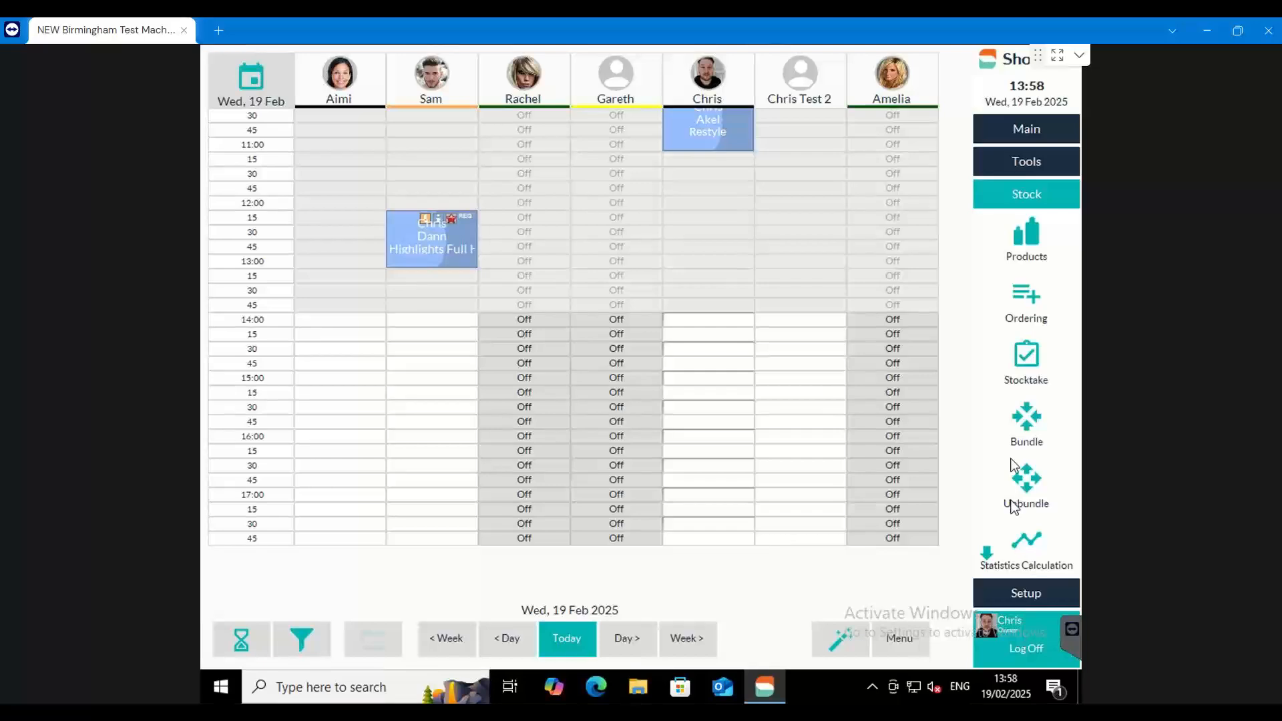
click(1027, 239)
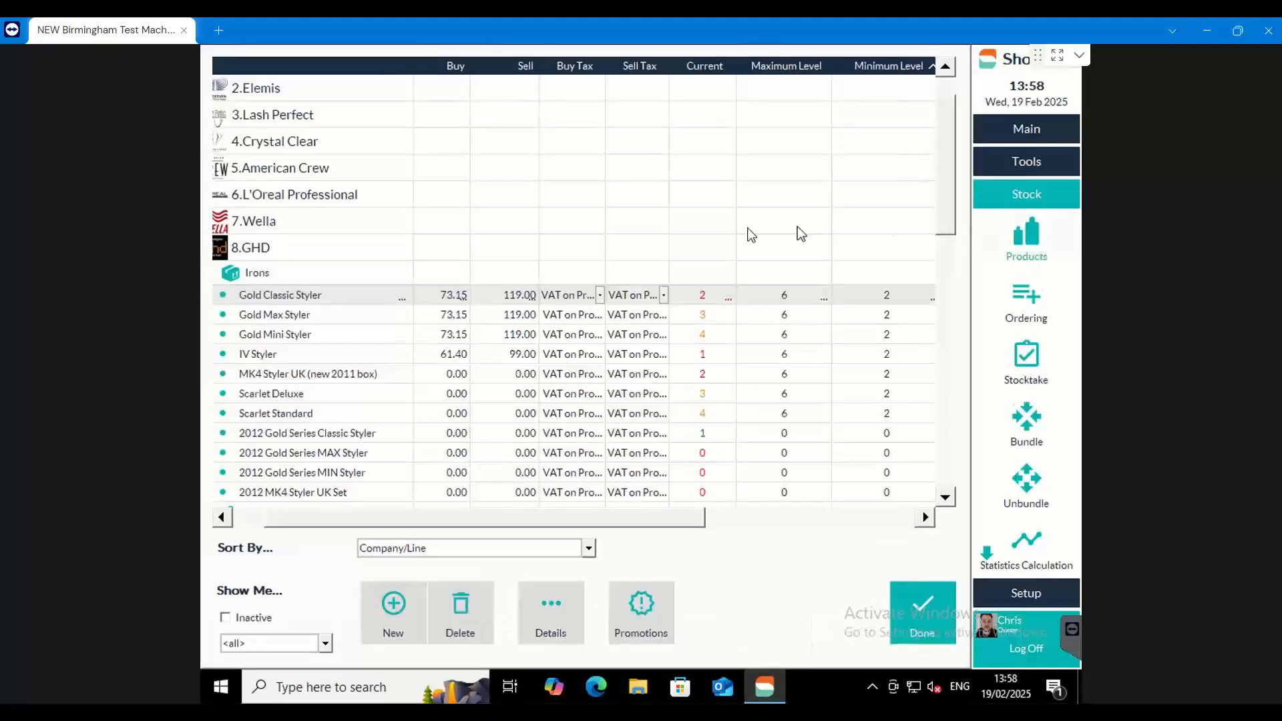
drag(438, 519, 659, 524)
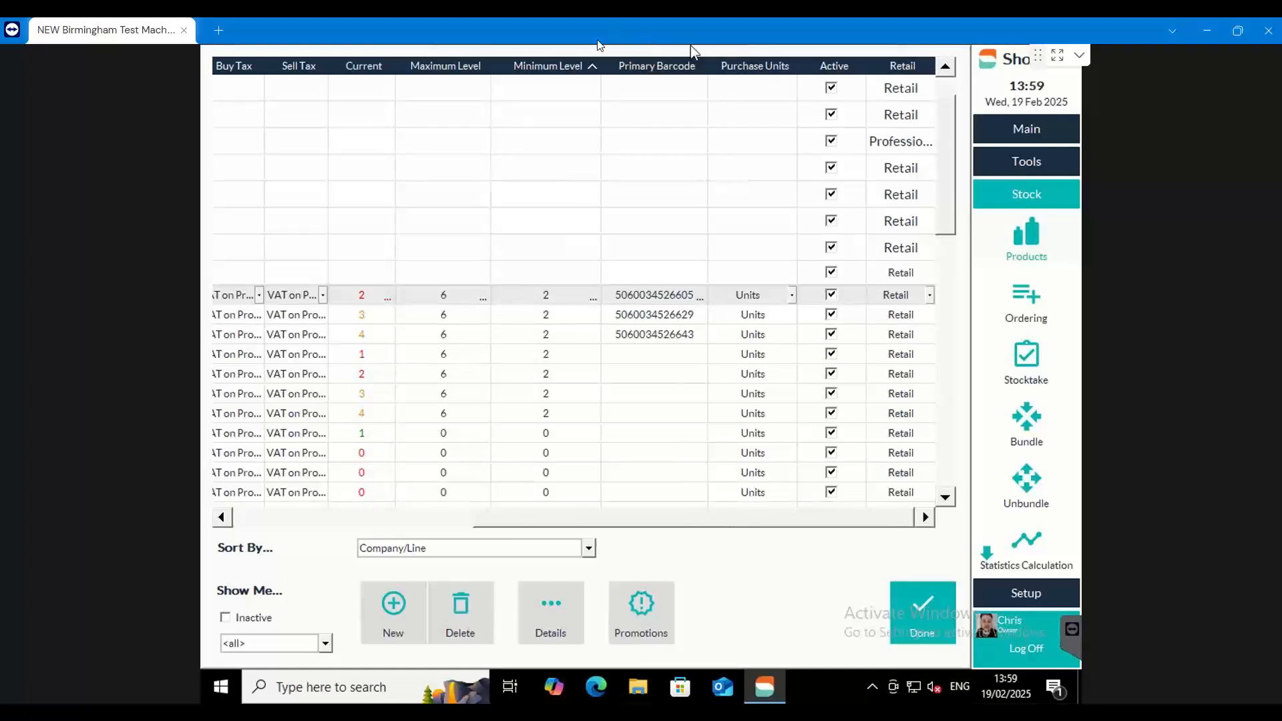
right_click(739, 67)
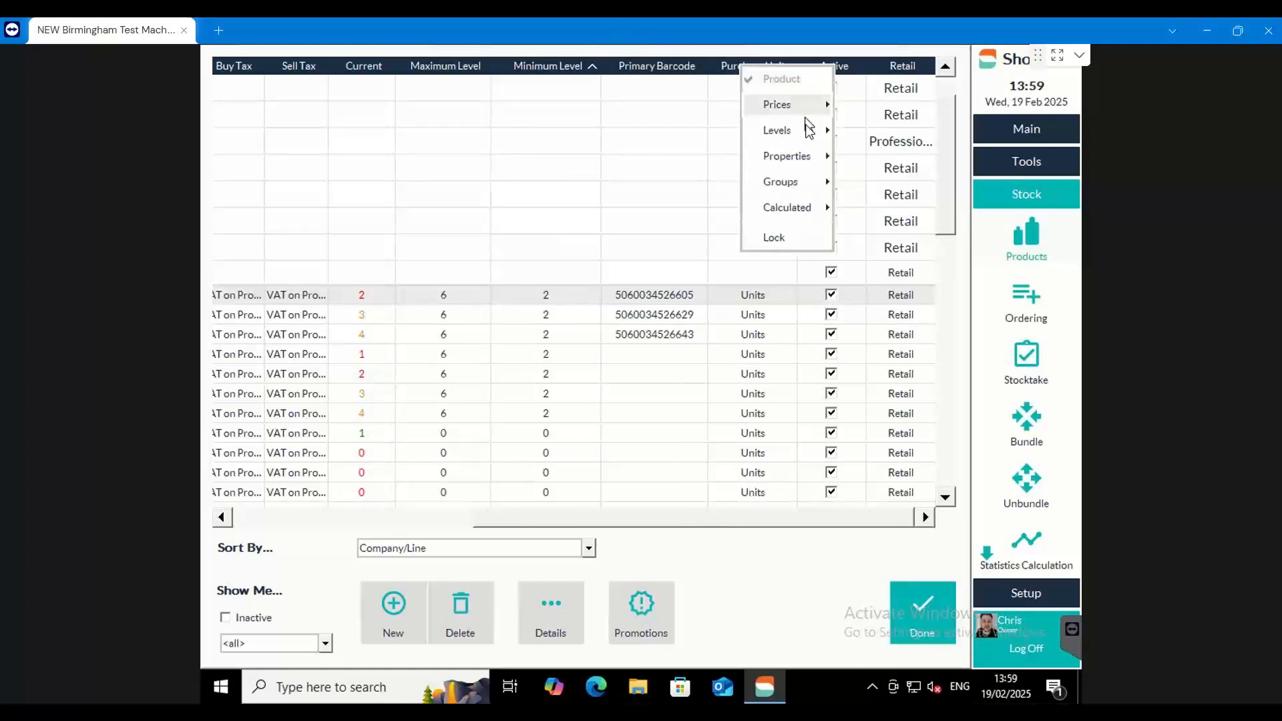
mouse_move(817, 160)
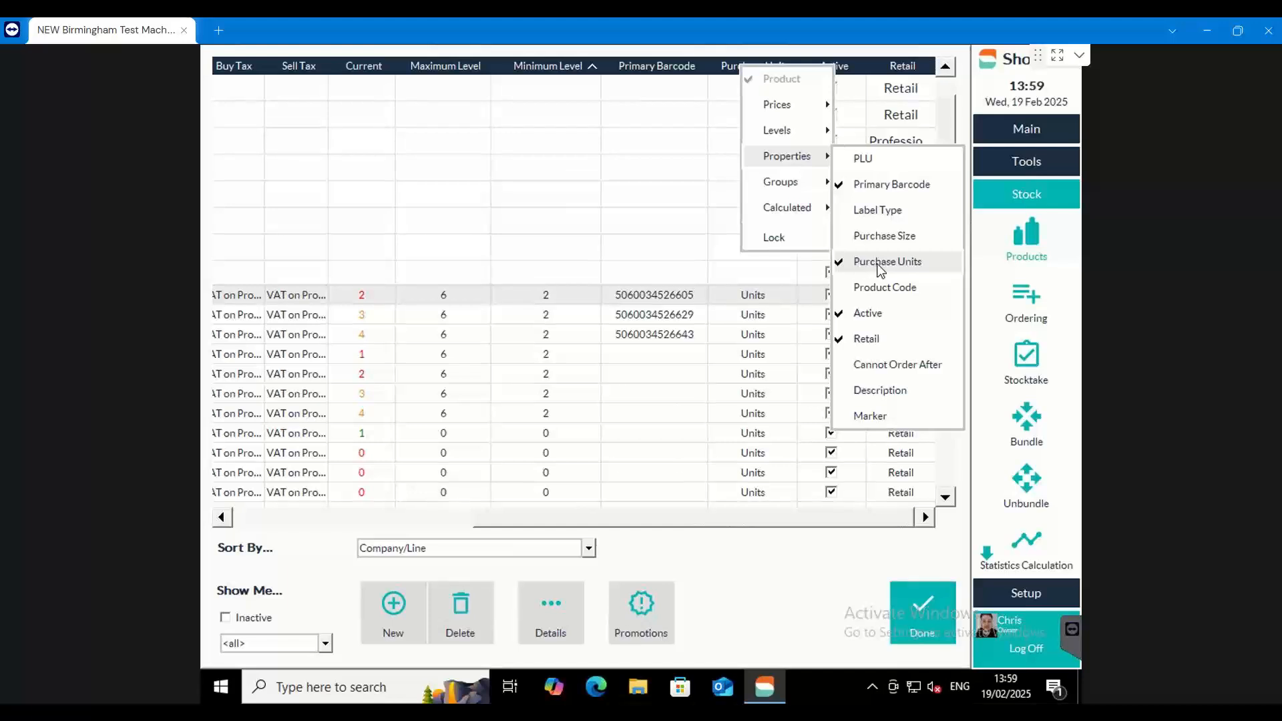
click(768, 494)
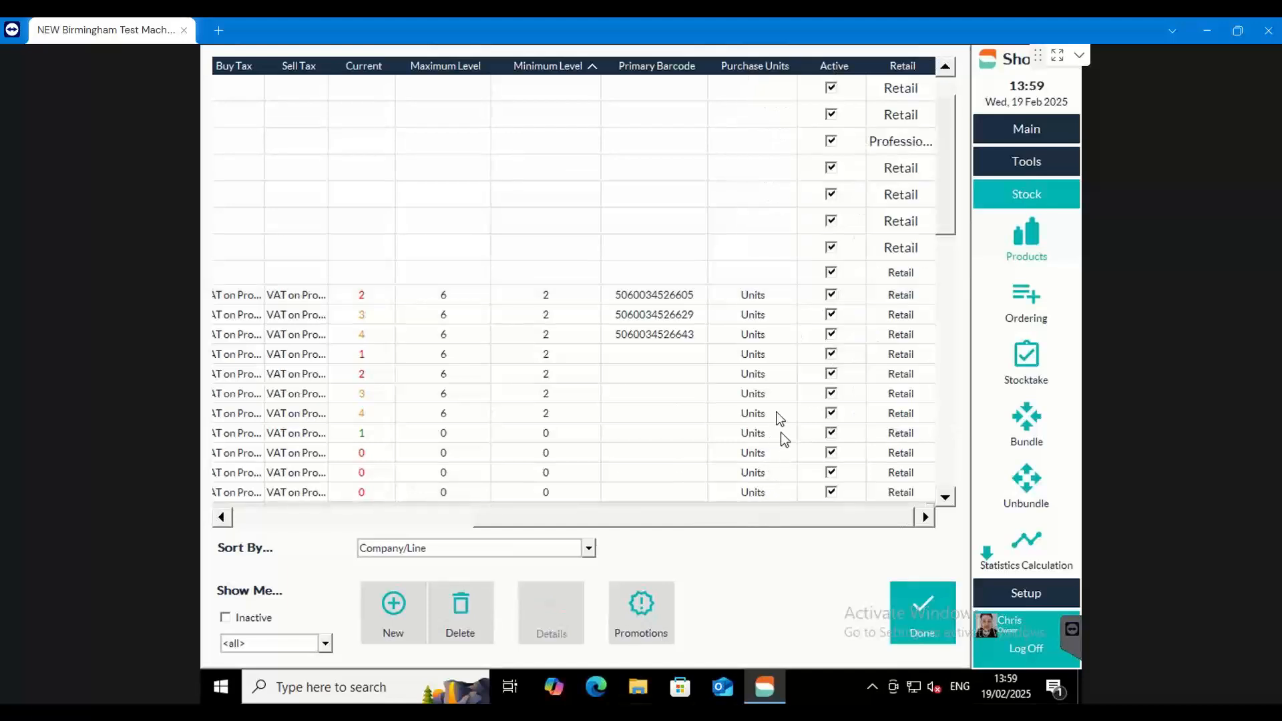
Review the available purchase unit options for the Gold Classic Styler without changing its unit
click(759, 294)
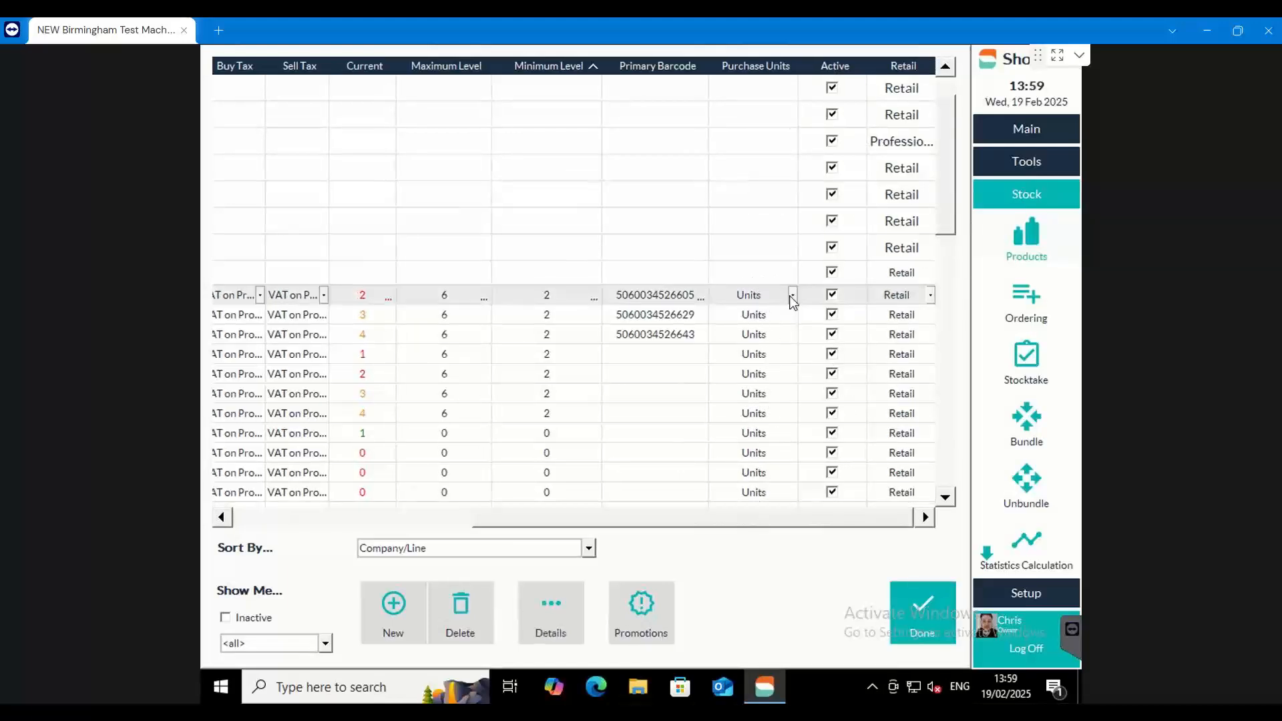
click(792, 294)
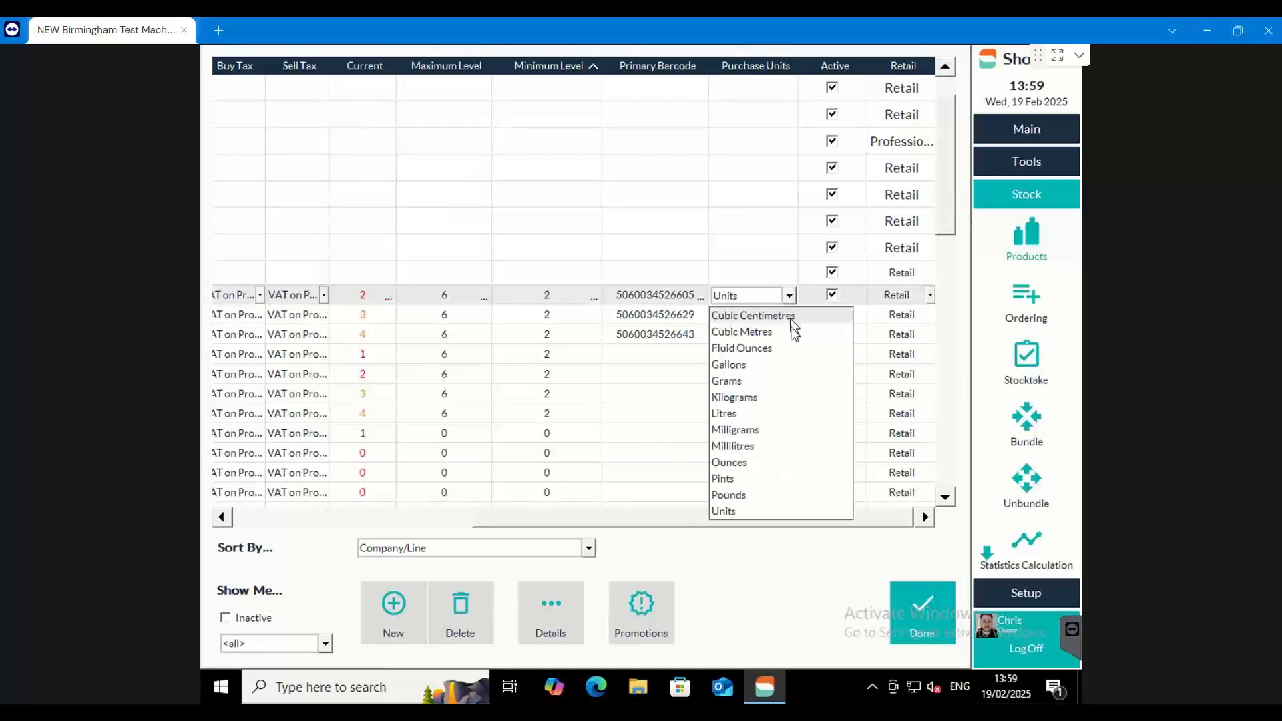
click(855, 552)
In L'Oreal Professional's Bleaches & Oxydants line, set the purchase units of the first Oreor Oxydant 30 Volume to Millilitres
drag(796, 528, 743, 528)
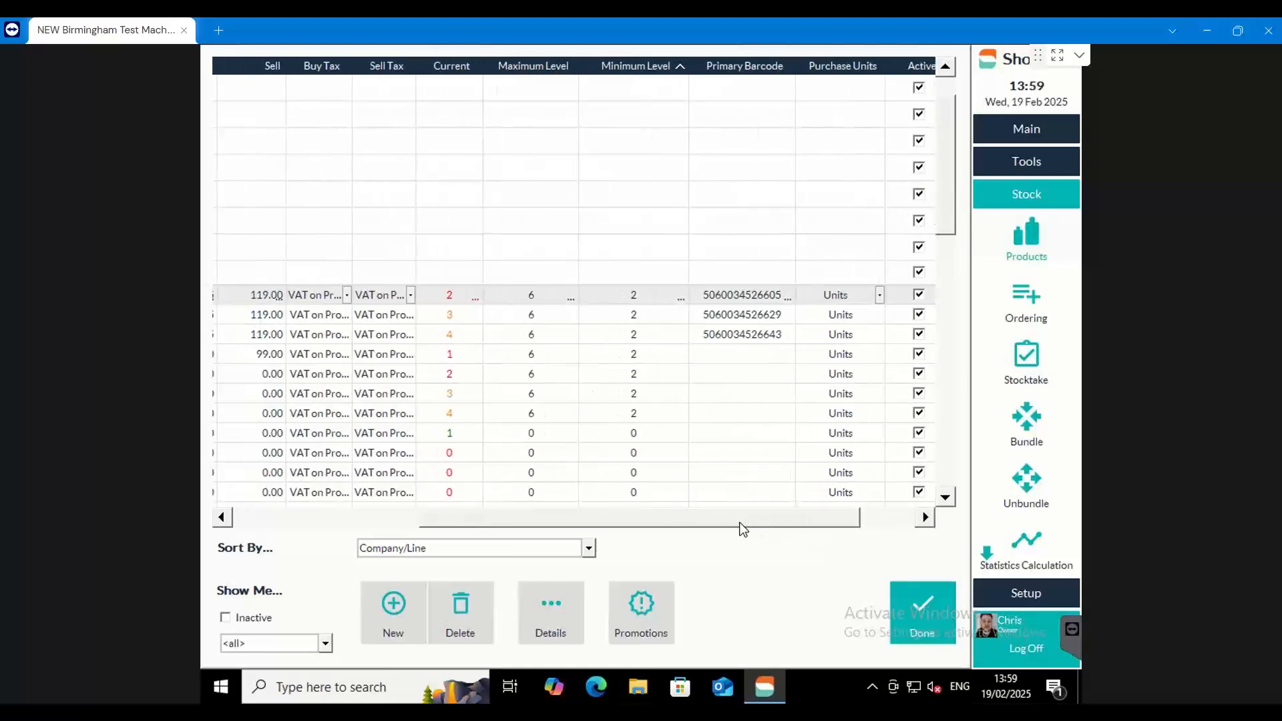
drag(743, 529, 534, 520)
scroll(384, 473, up, 2)
click(241, 250)
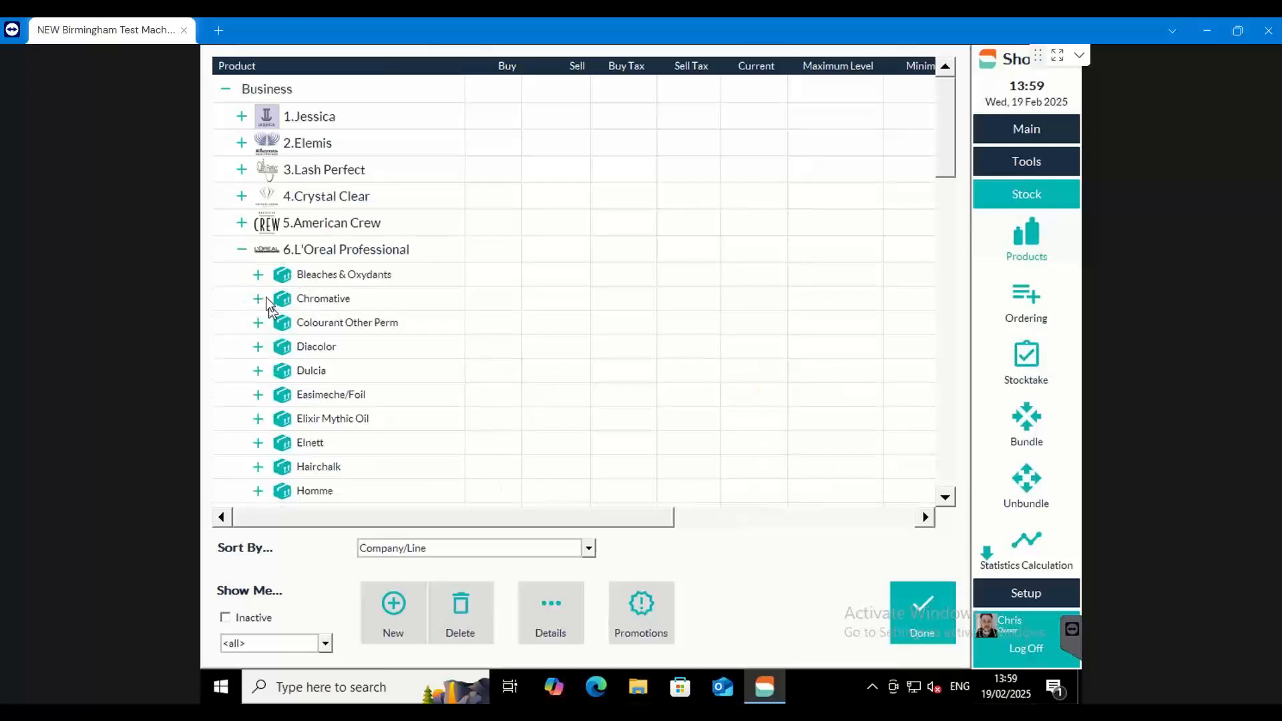
click(257, 276)
drag(403, 518, 648, 521)
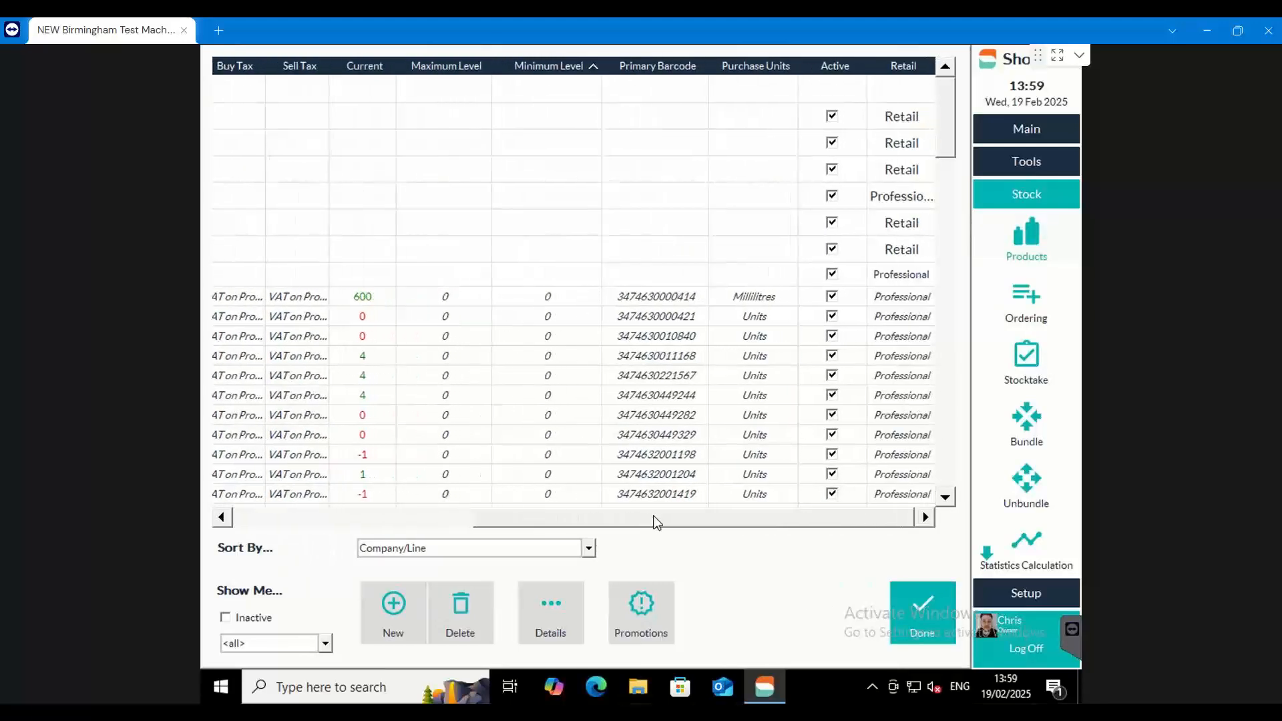
click(781, 301)
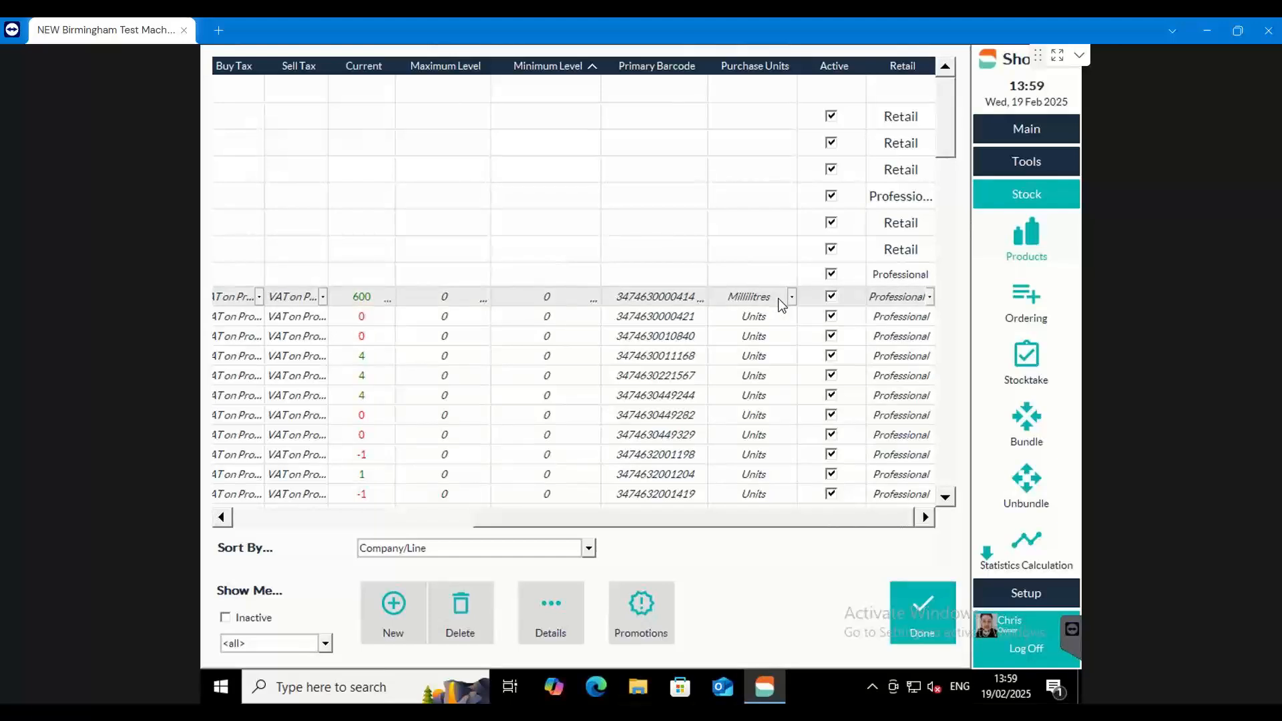
click(789, 297)
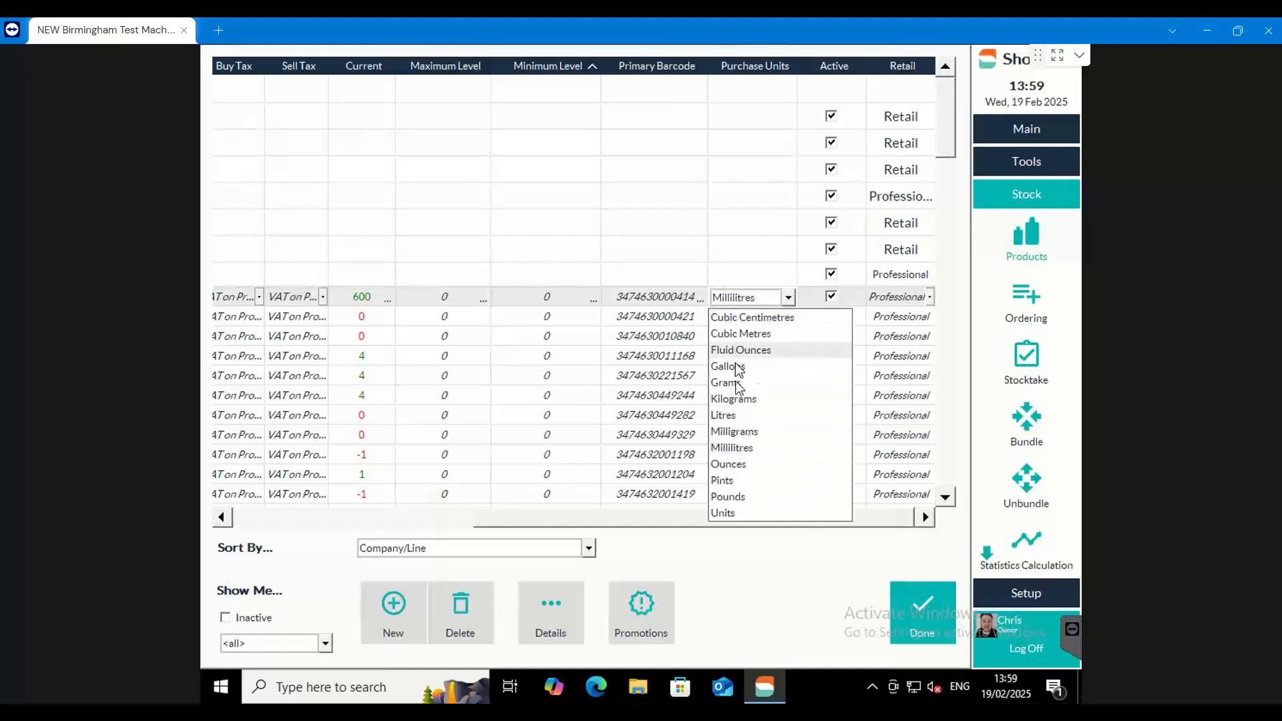
click(739, 449)
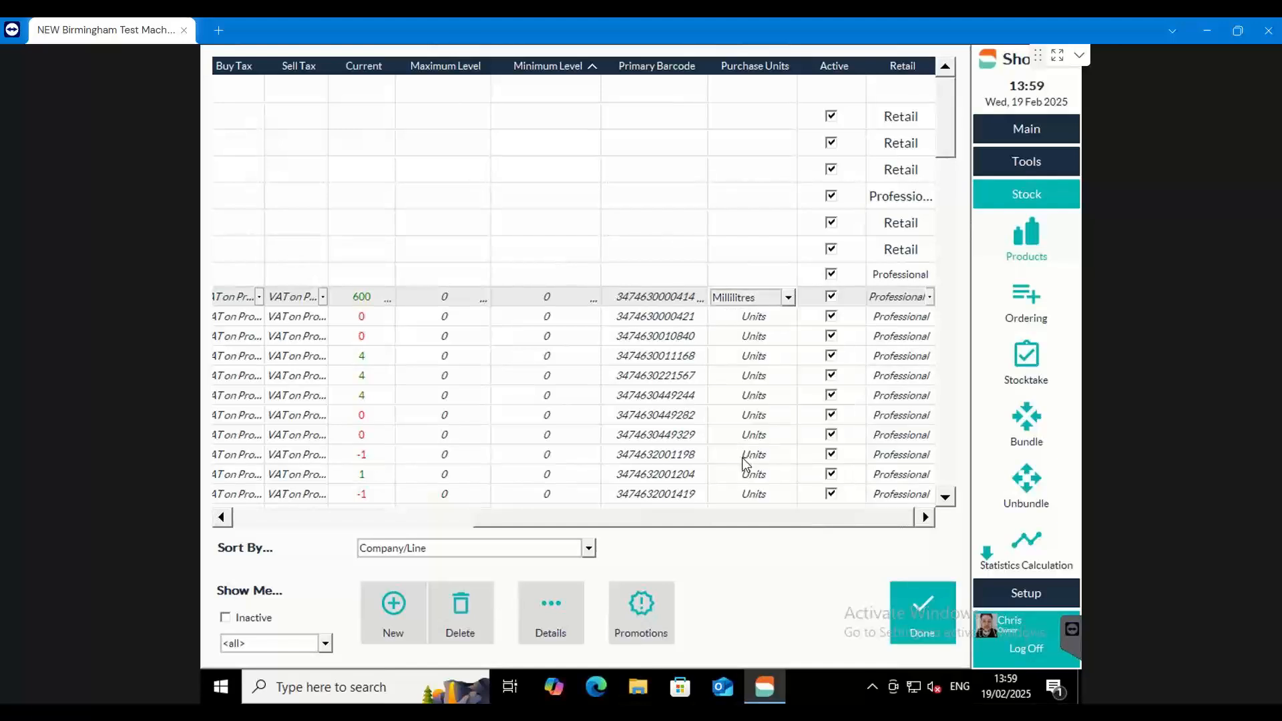
Check the current stock level of the first Oreor Oxydant 30 Volume and close the product list
drag(697, 523, 598, 522)
click(538, 301)
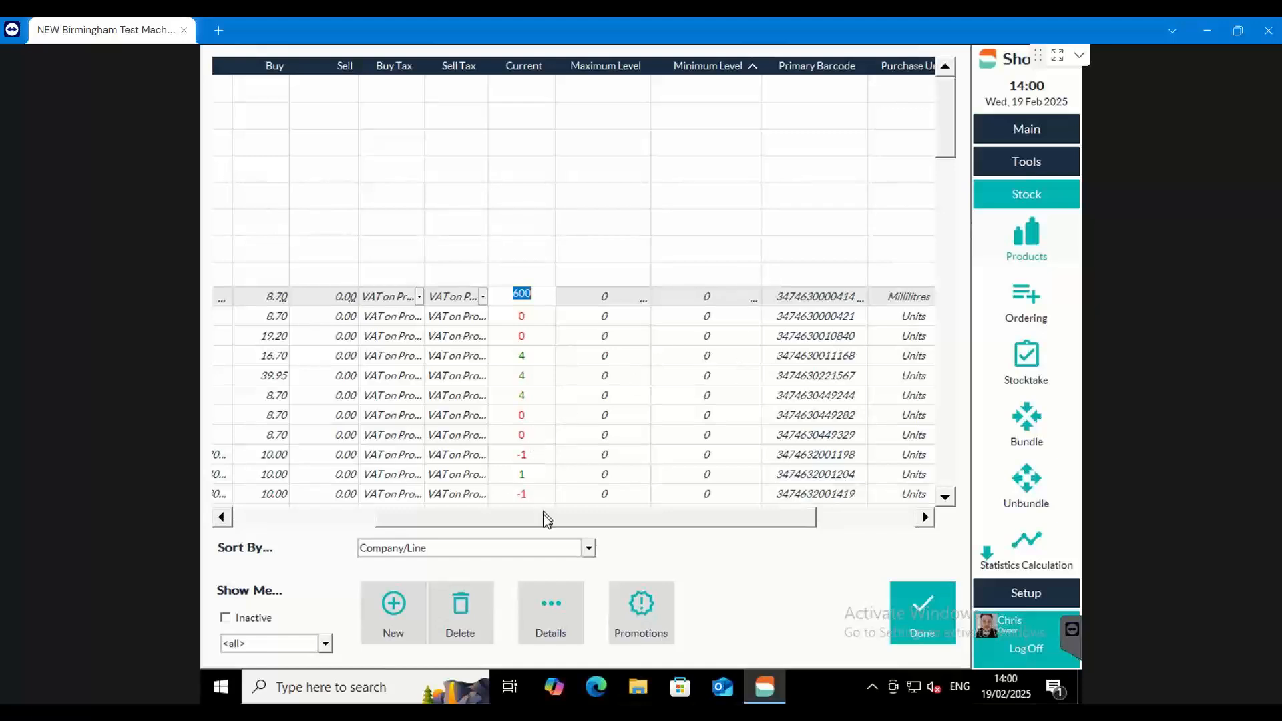
click(898, 596)
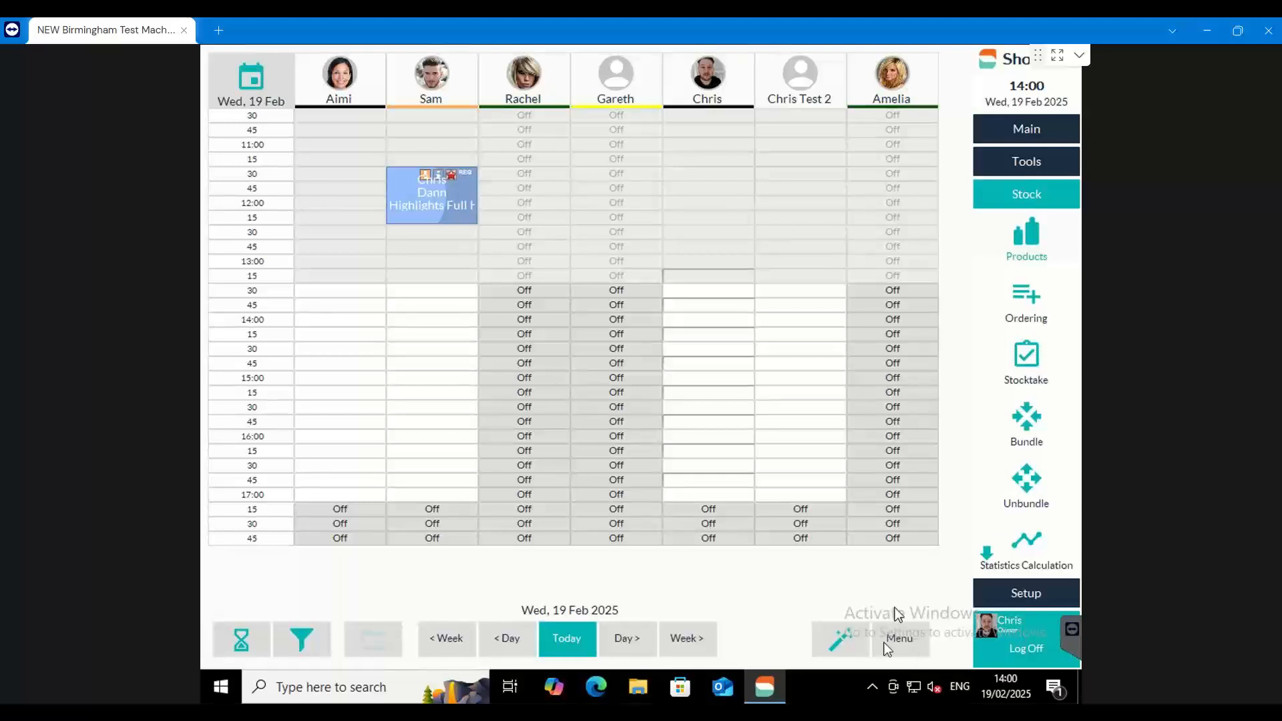
Open the day's visit details, select the 12:15 Highlights Full Head service and widen the Units column
click(906, 650)
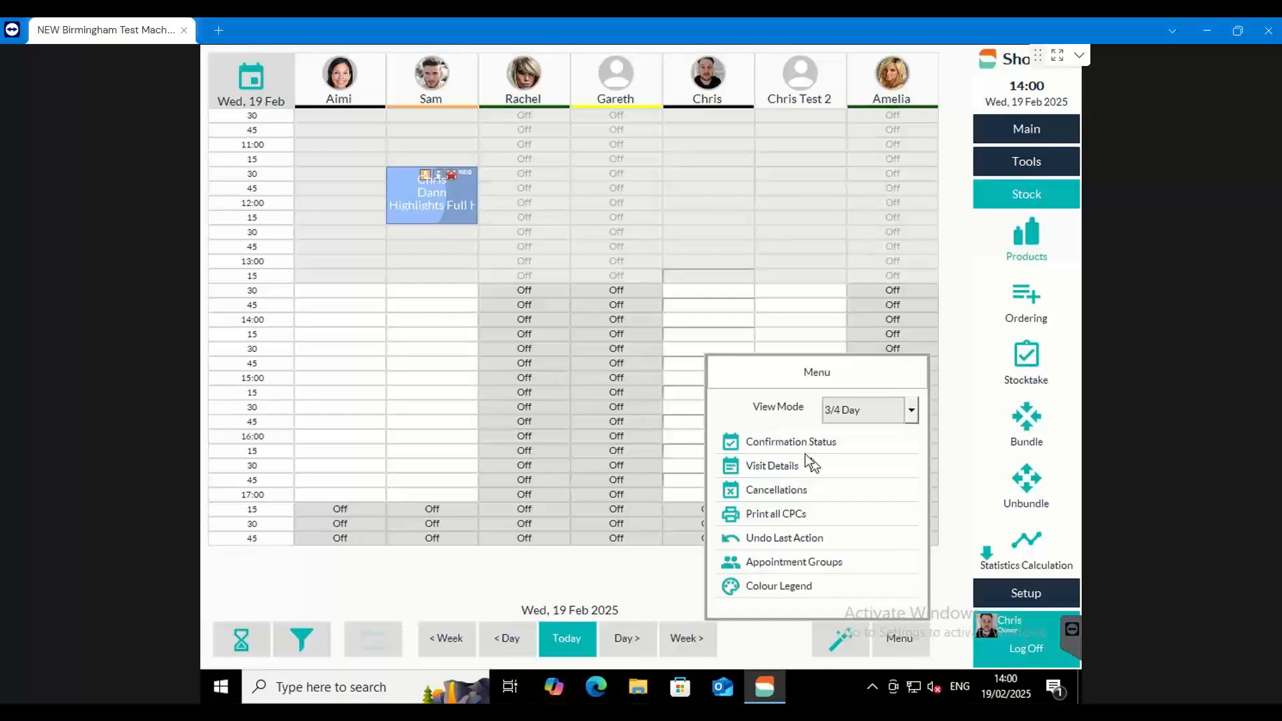
click(763, 464)
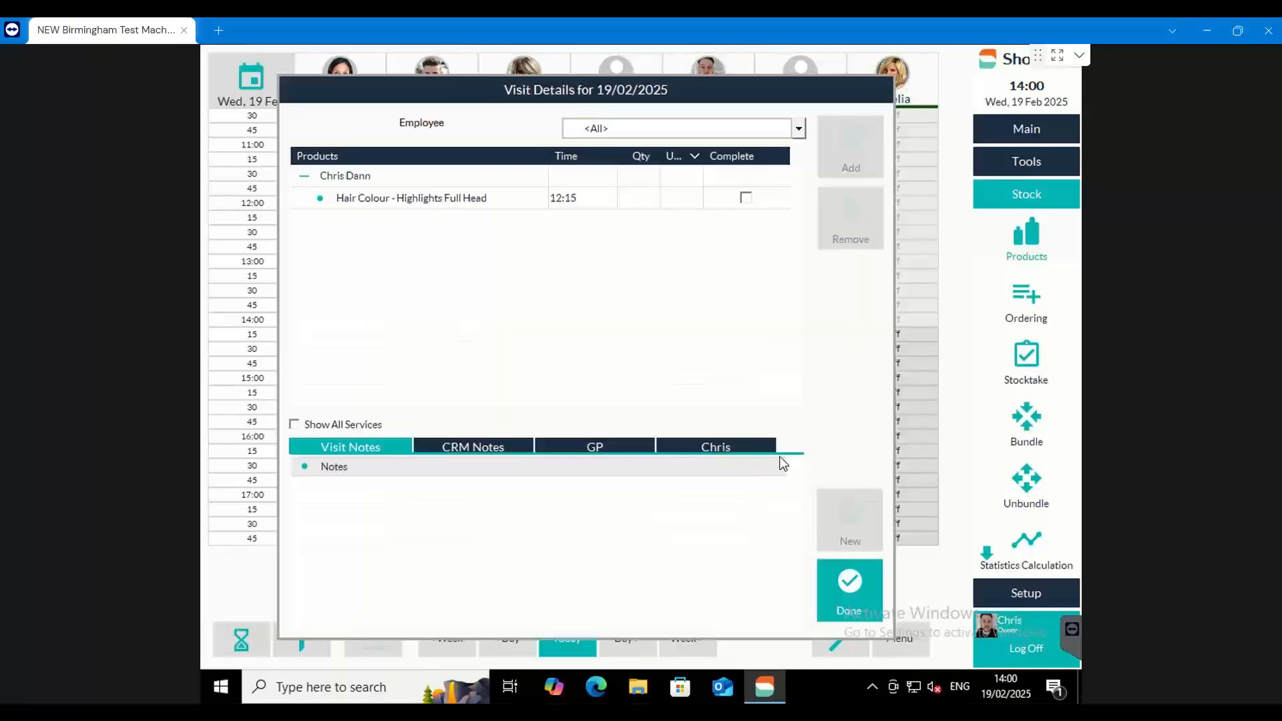
click(394, 201)
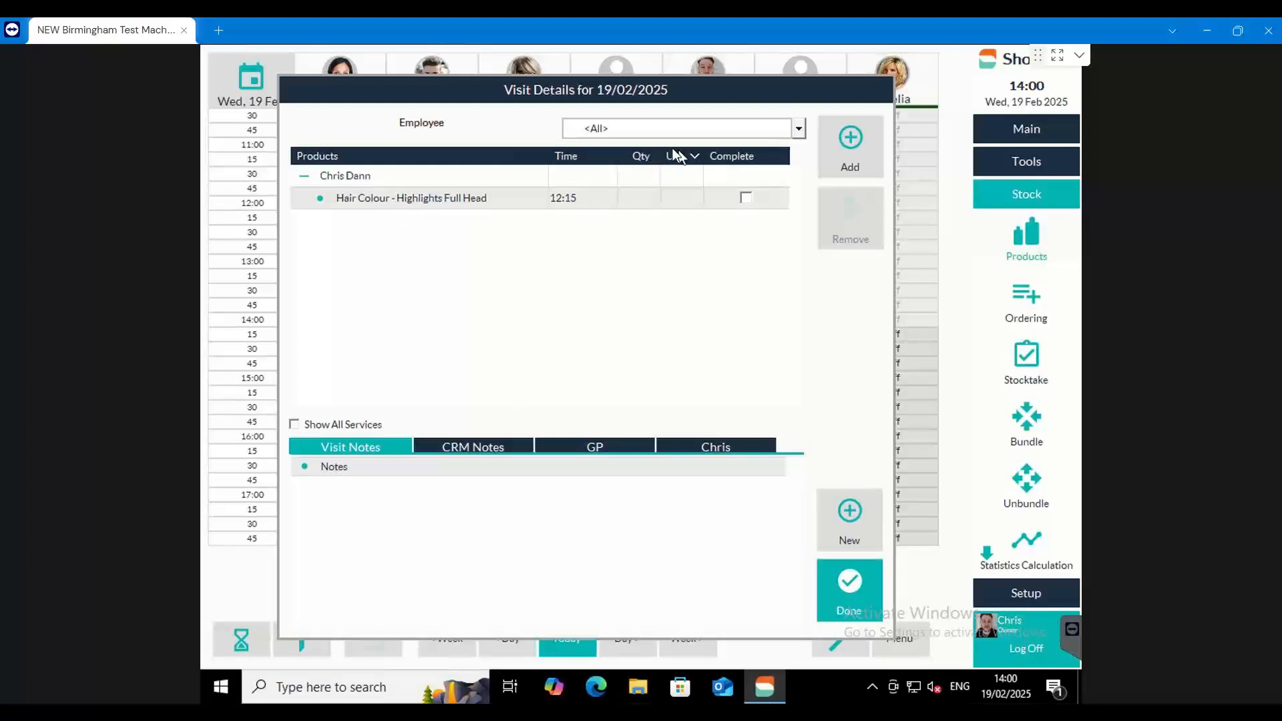
drag(666, 154, 725, 156)
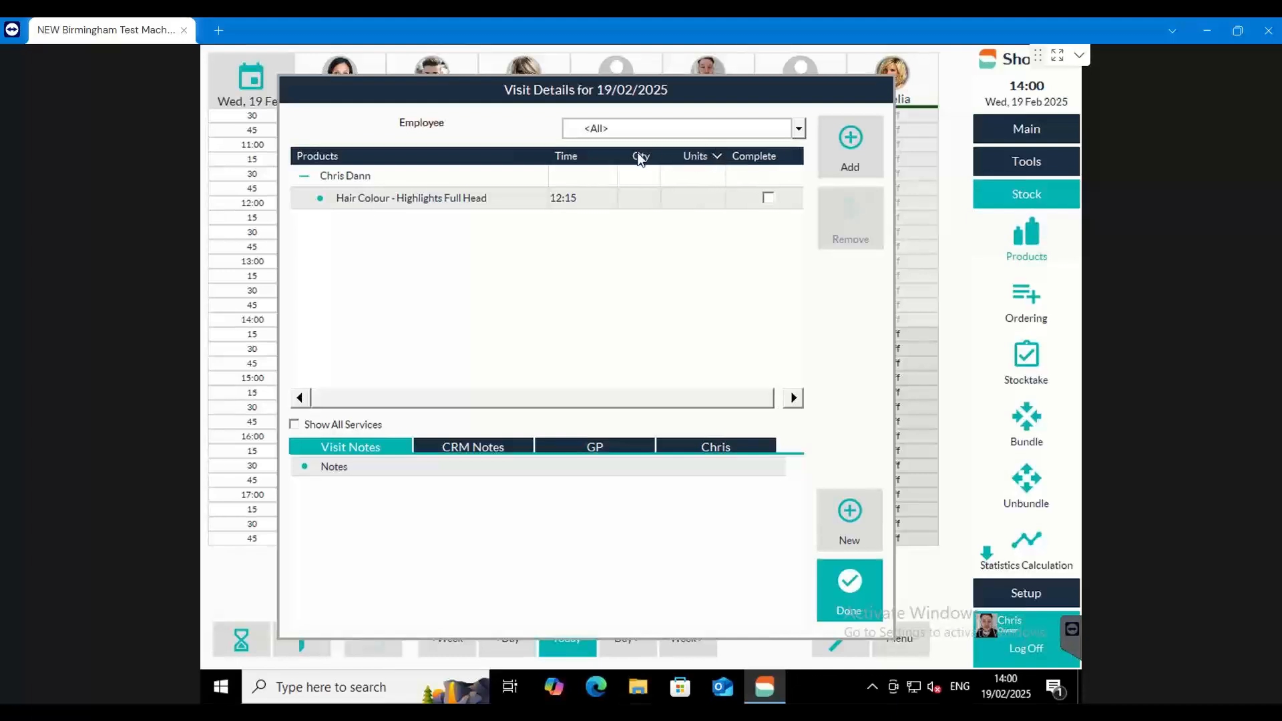
Add Oreor Oxydant 30 Volume from L'Oreal Professional's Bleaches & Oxydants line to the Highlights Full Head service
click(849, 154)
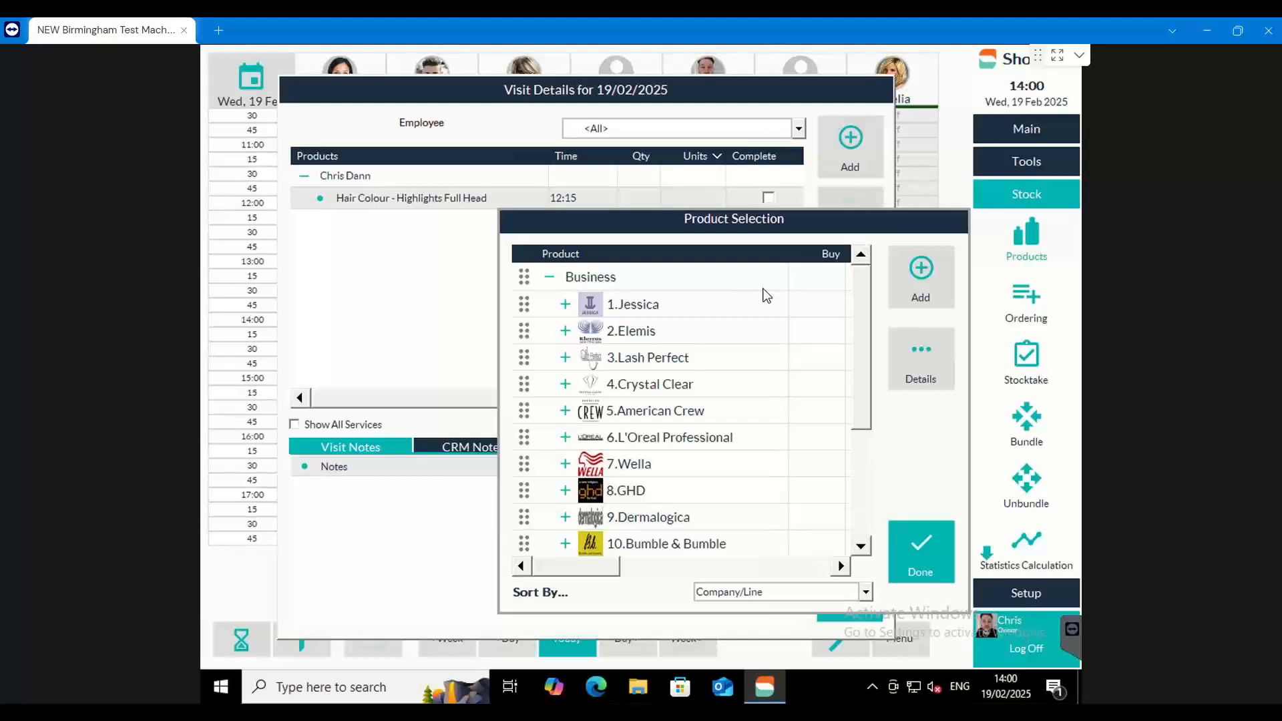
click(565, 437)
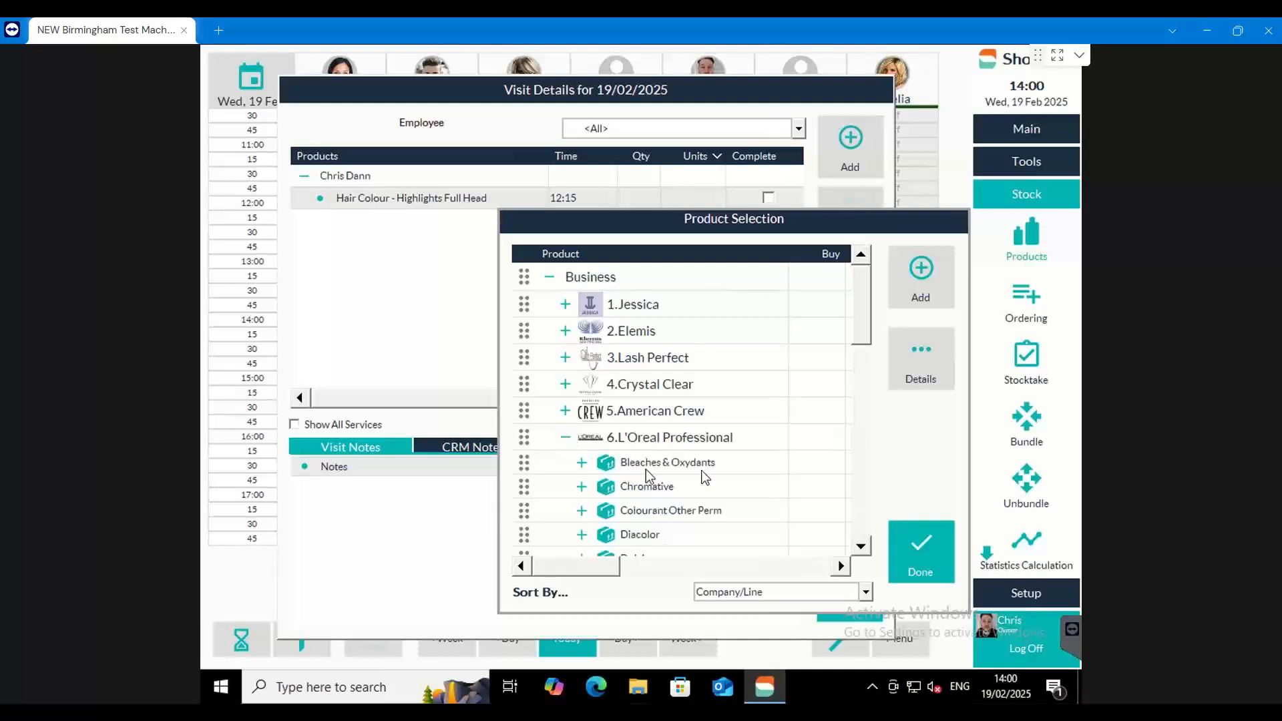
scroll(866, 353, down, 3)
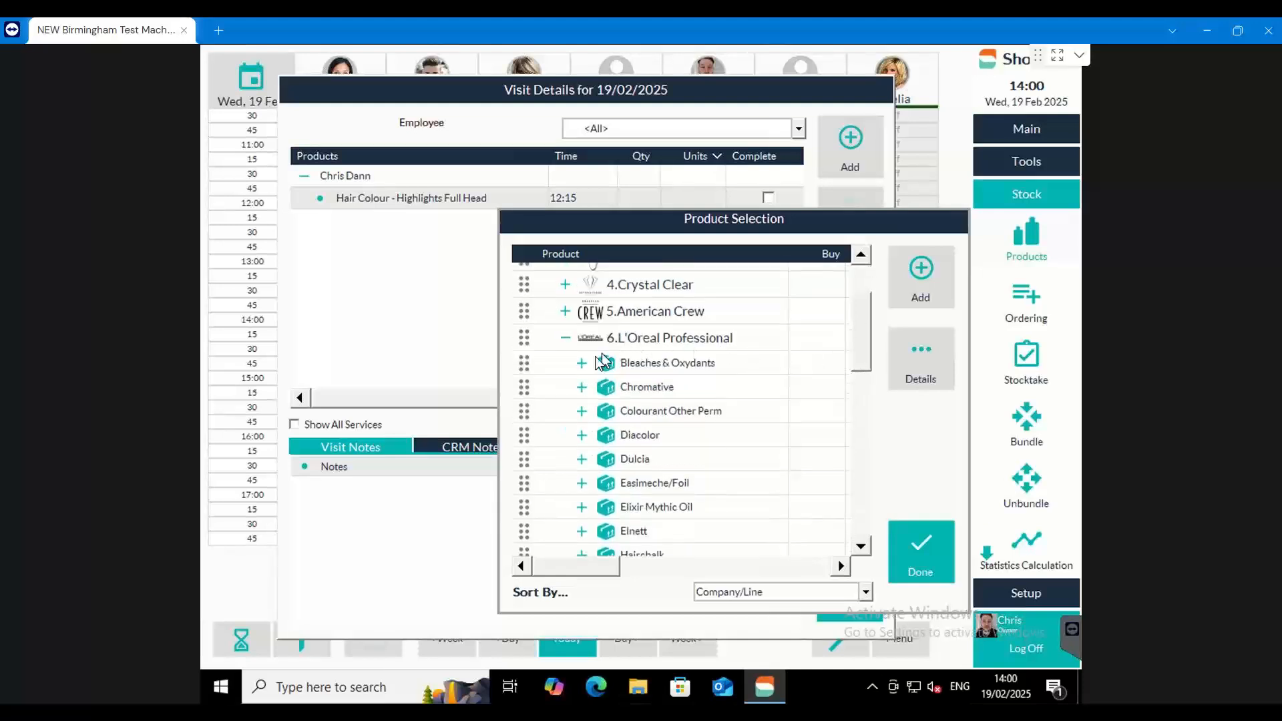
click(581, 363)
mouse_move(591, 566)
mouse_down()
mouse_move(787, 567)
mouse_move(610, 577)
mouse_move(569, 564)
mouse_up()
click(790, 386)
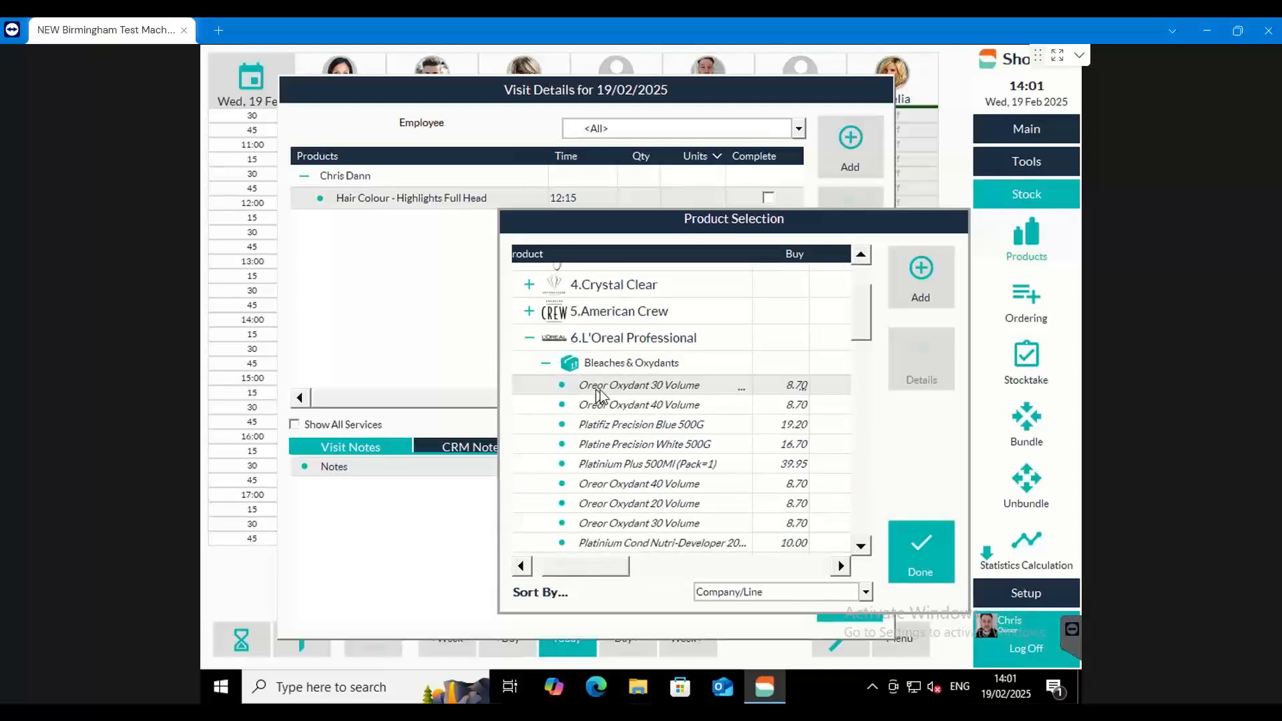
click(919, 277)
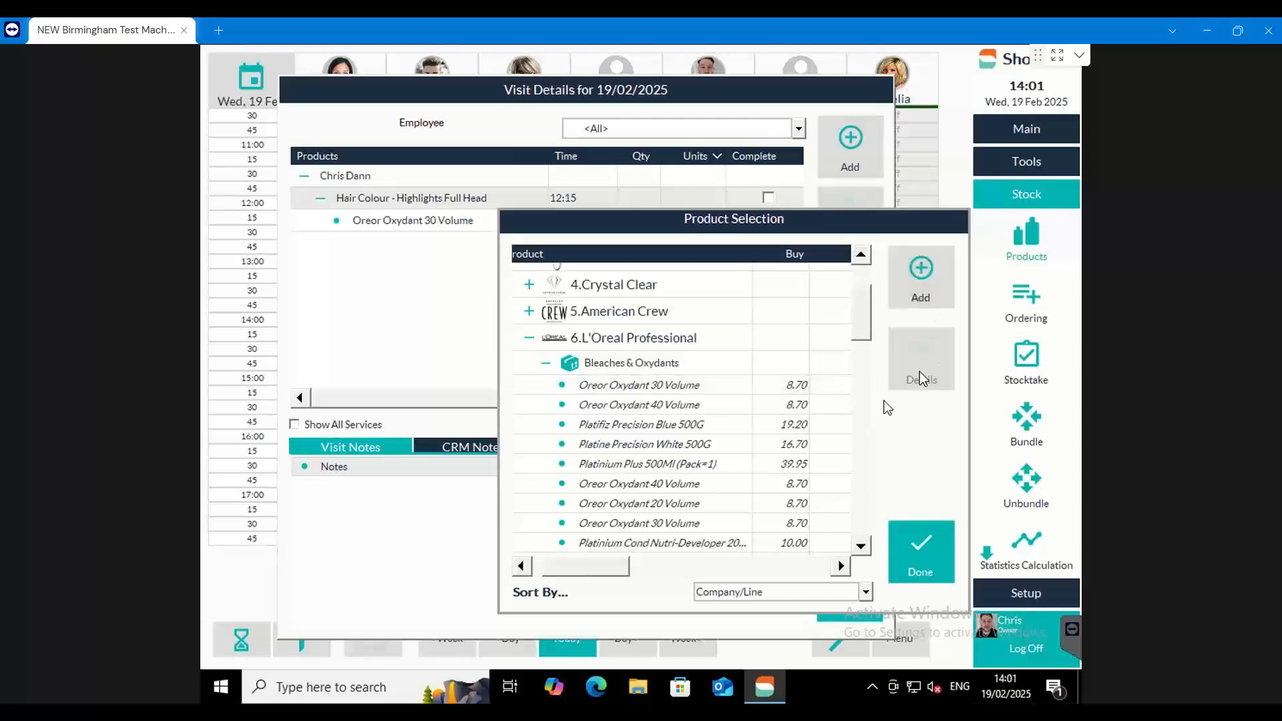
click(929, 551)
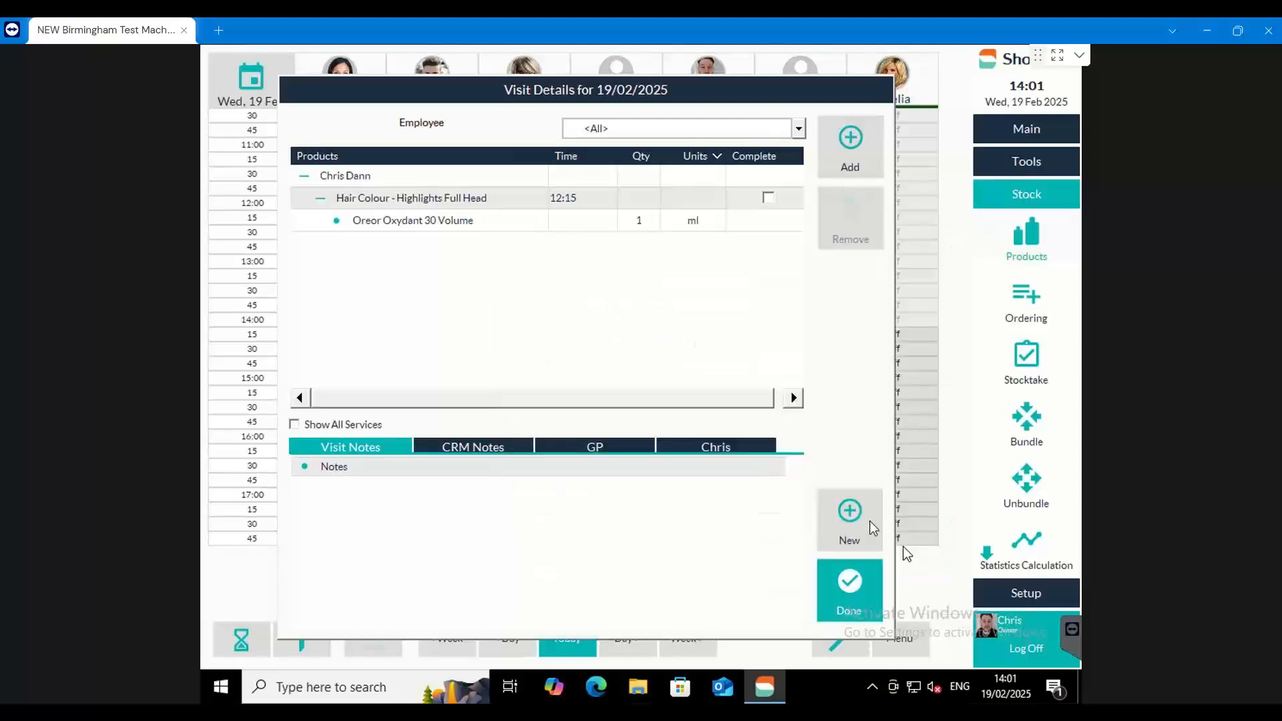
Set the Oreor Oxydant 30 Volume quantity to 25 ml on the service and close the visit details
click(641, 224)
click(641, 224)
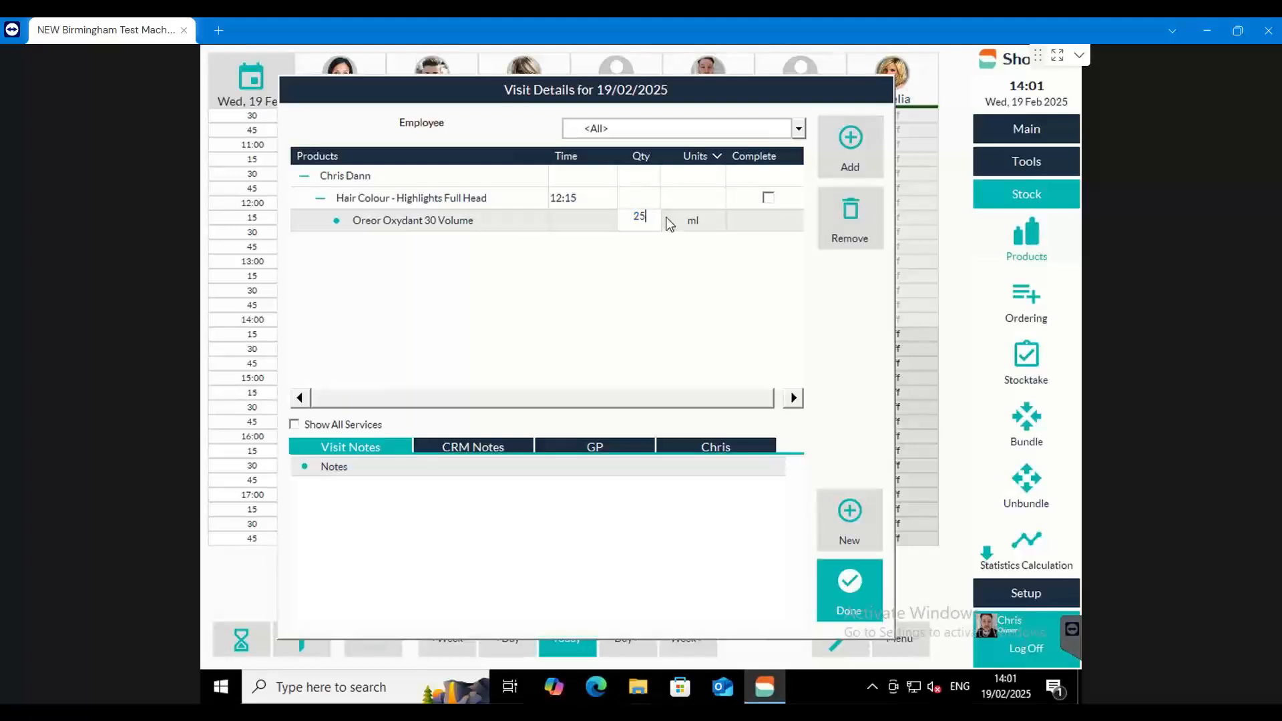
click(647, 265)
click(843, 158)
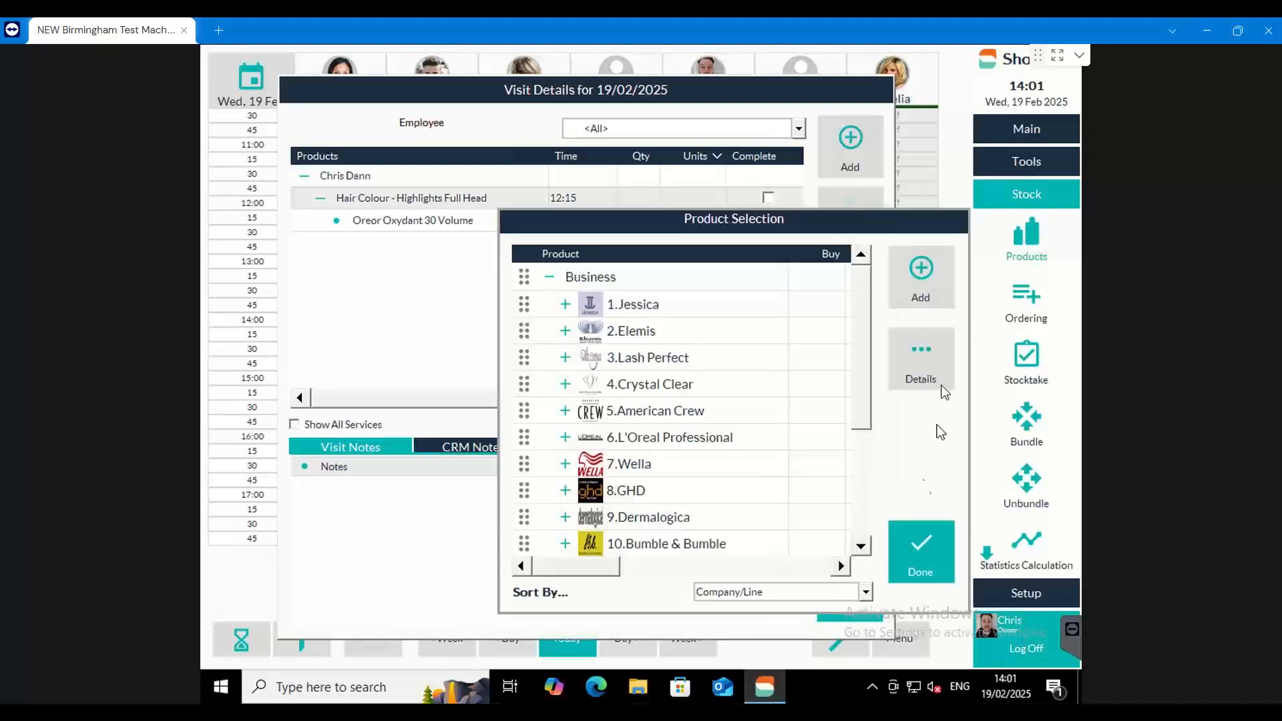
click(941, 548)
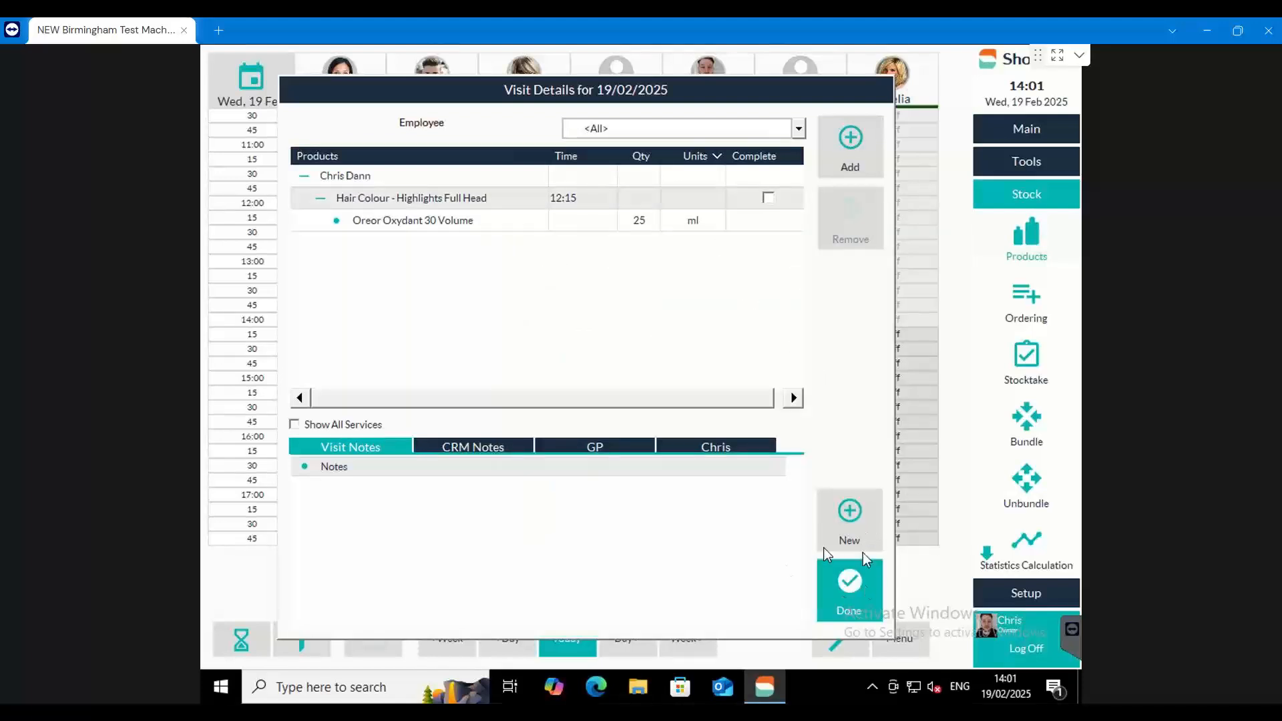
click(856, 575)
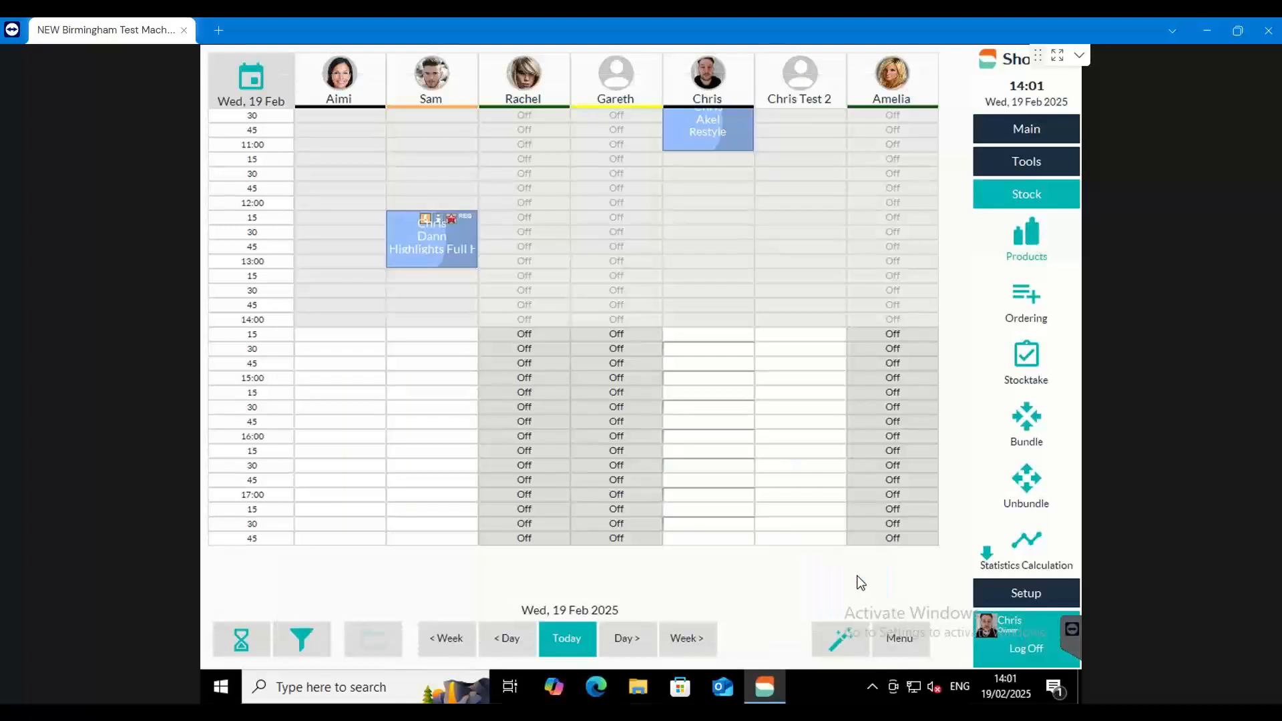
Check the first Oreor Oxydant 30 Volume's current stock in L'Oreal Professional's Bleaches & Oxydants line, then close the product list
click(1038, 241)
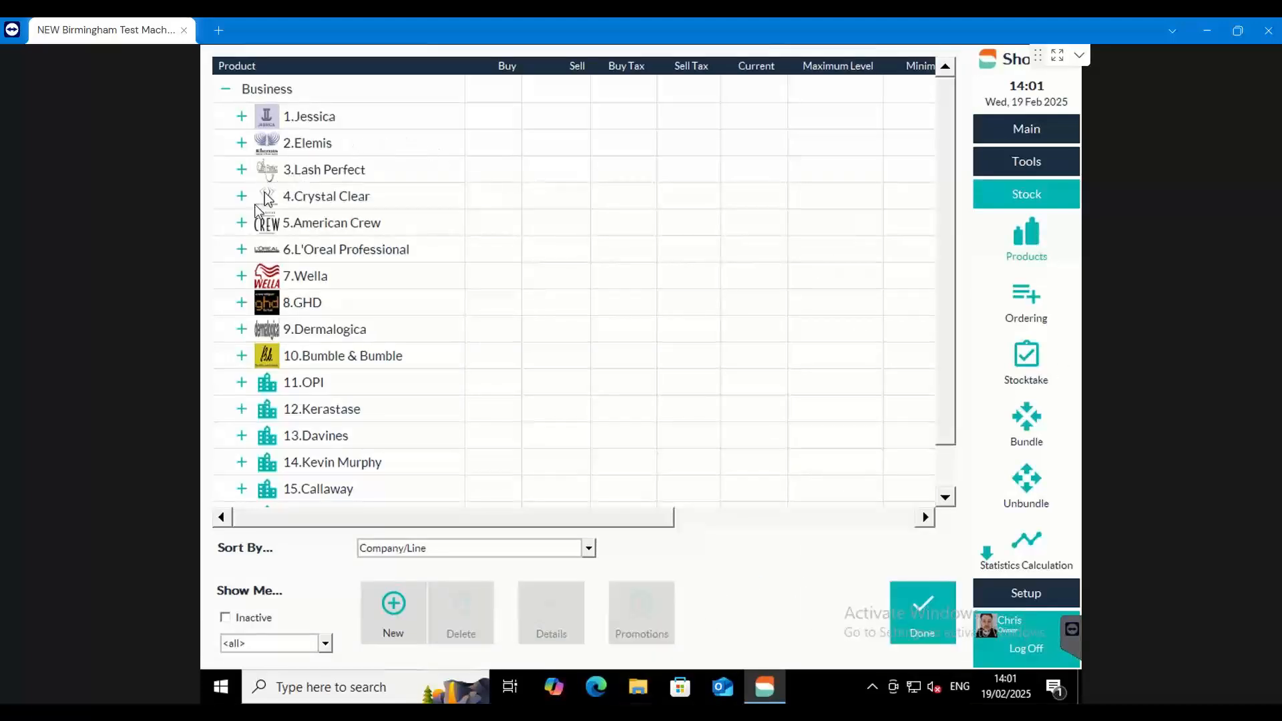
click(242, 249)
click(258, 274)
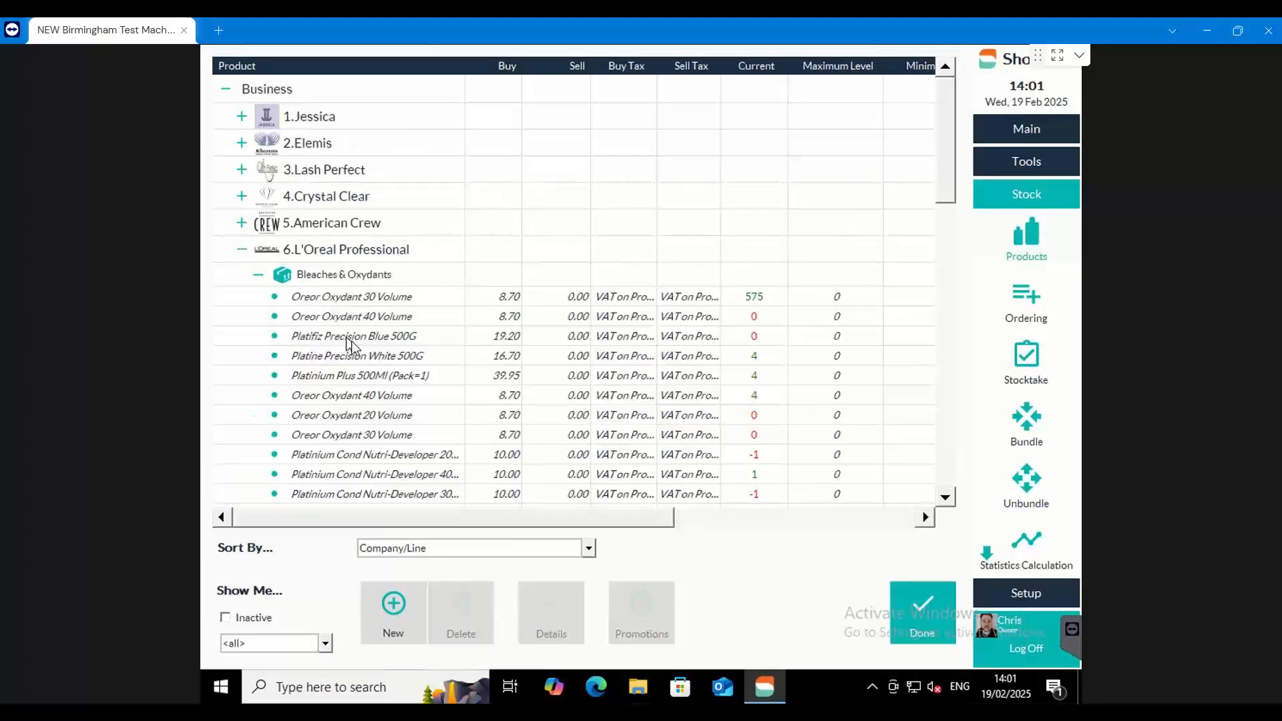
click(767, 304)
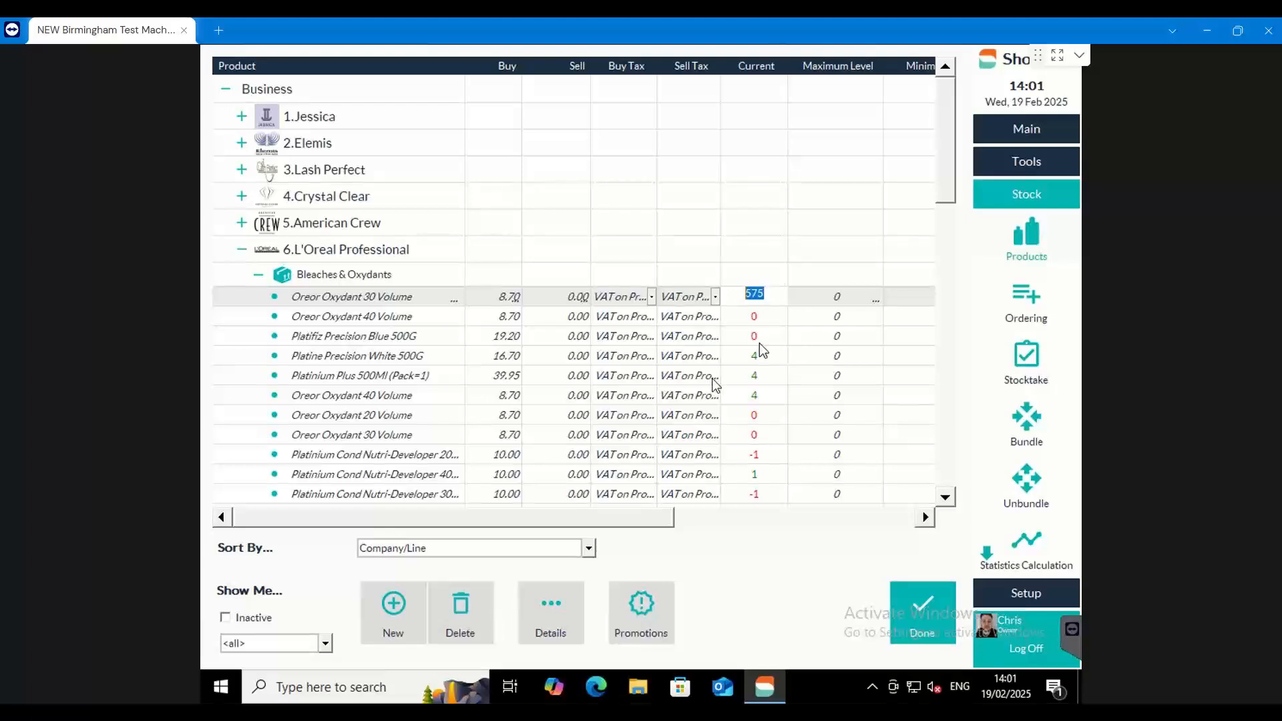
drag(645, 521, 551, 507)
click(244, 251)
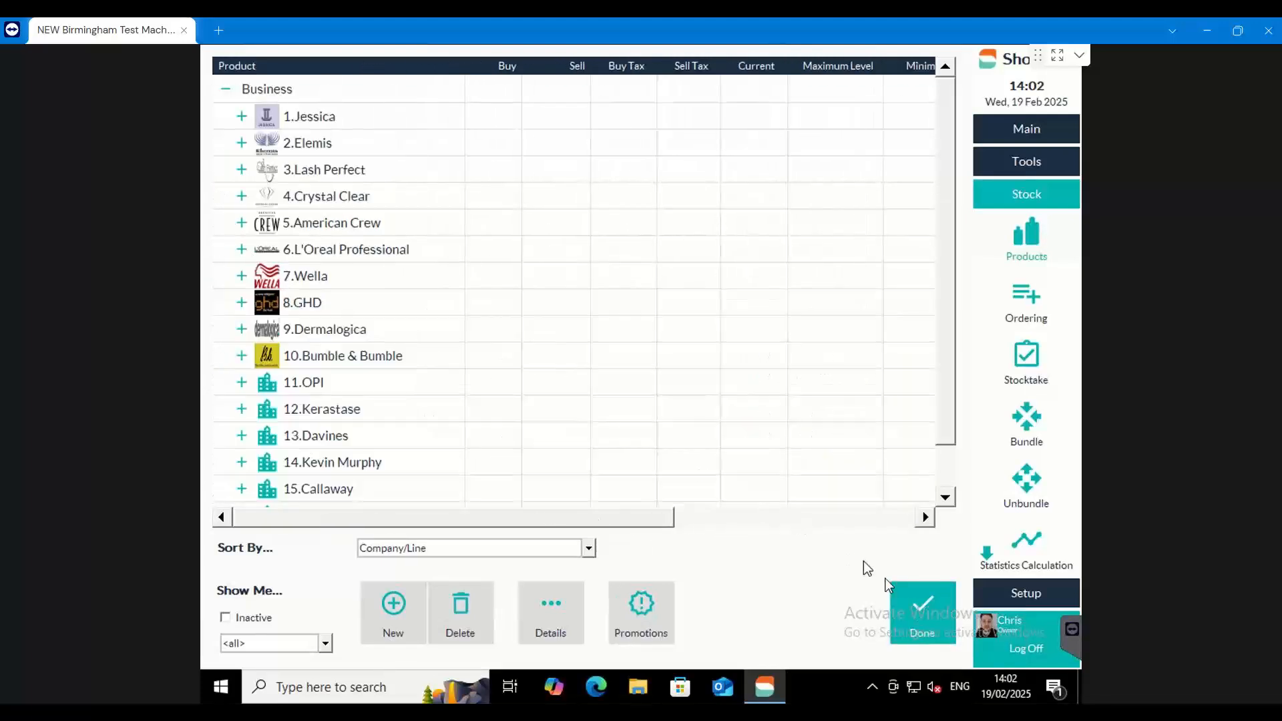
click(920, 610)
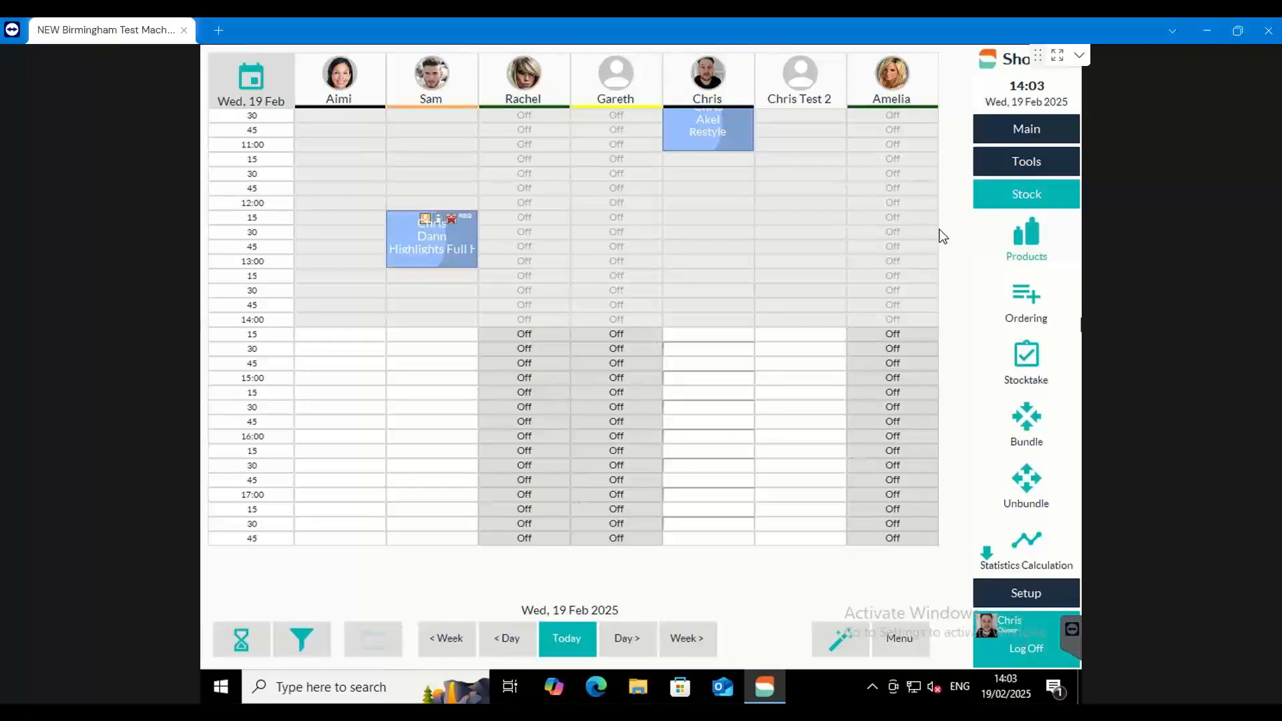
Open the product list at Jessica's TREATMENTS line and open the Bend Don't Break sell price for editing
click(1031, 234)
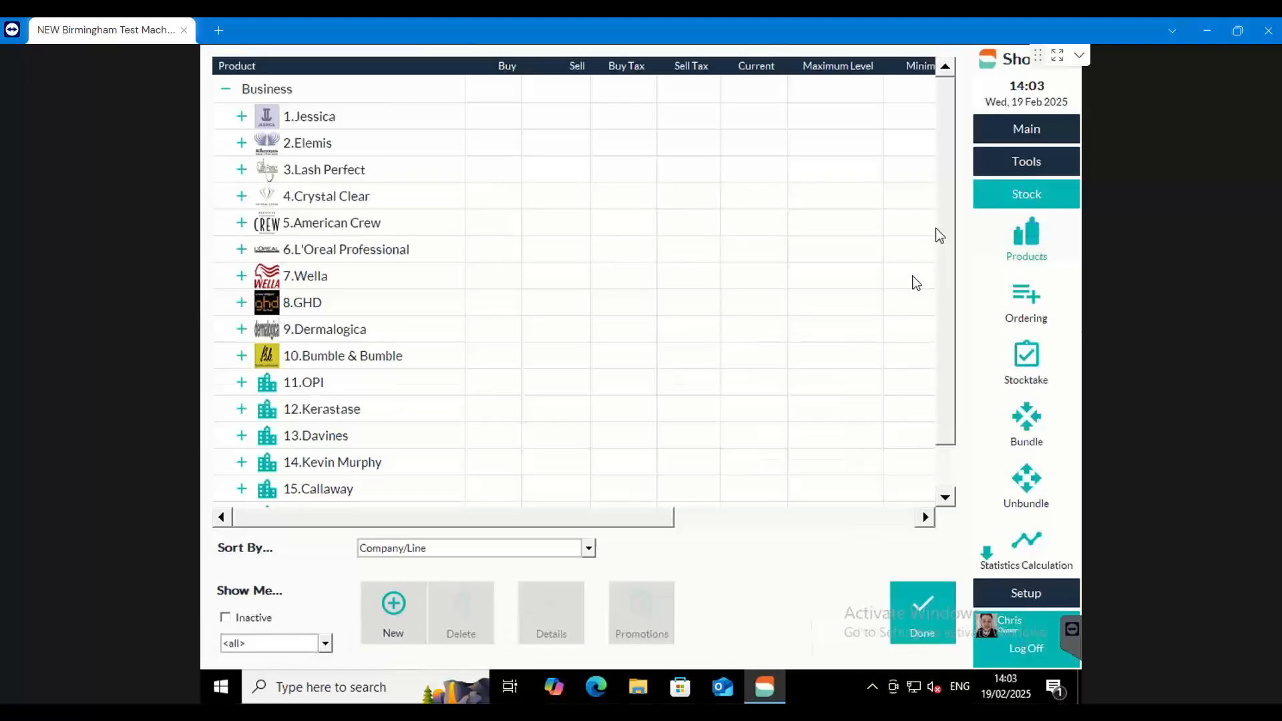
click(242, 117)
click(257, 141)
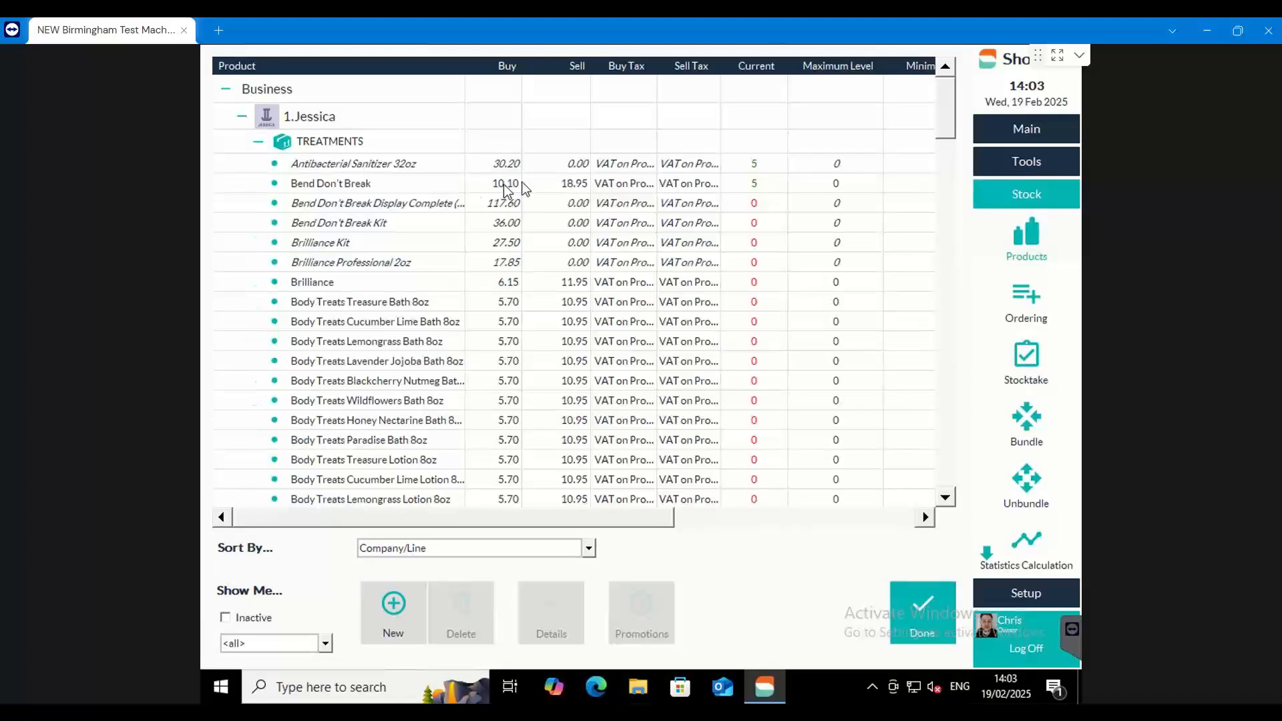
click(559, 179)
click(560, 180)
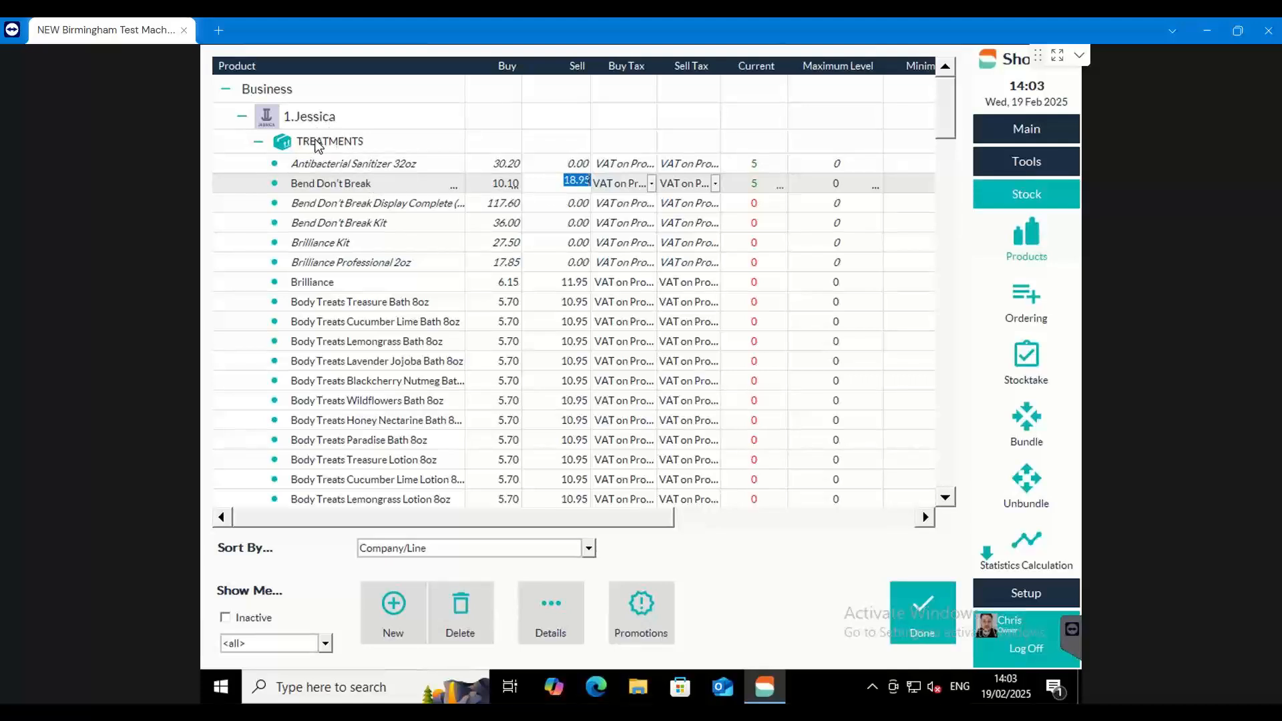
Review the available price change methods for the buy prices of Jessica's TREATMENTS line and cancel without changing them
right_click(317, 144)
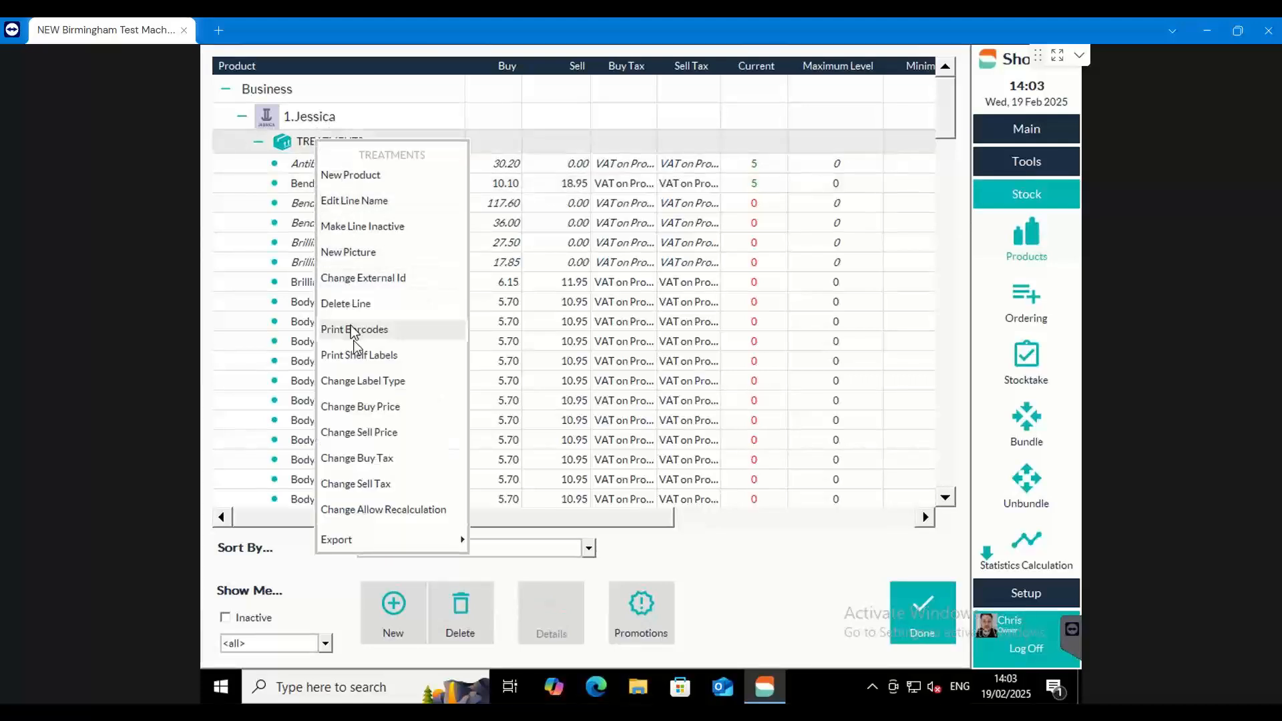
click(361, 410)
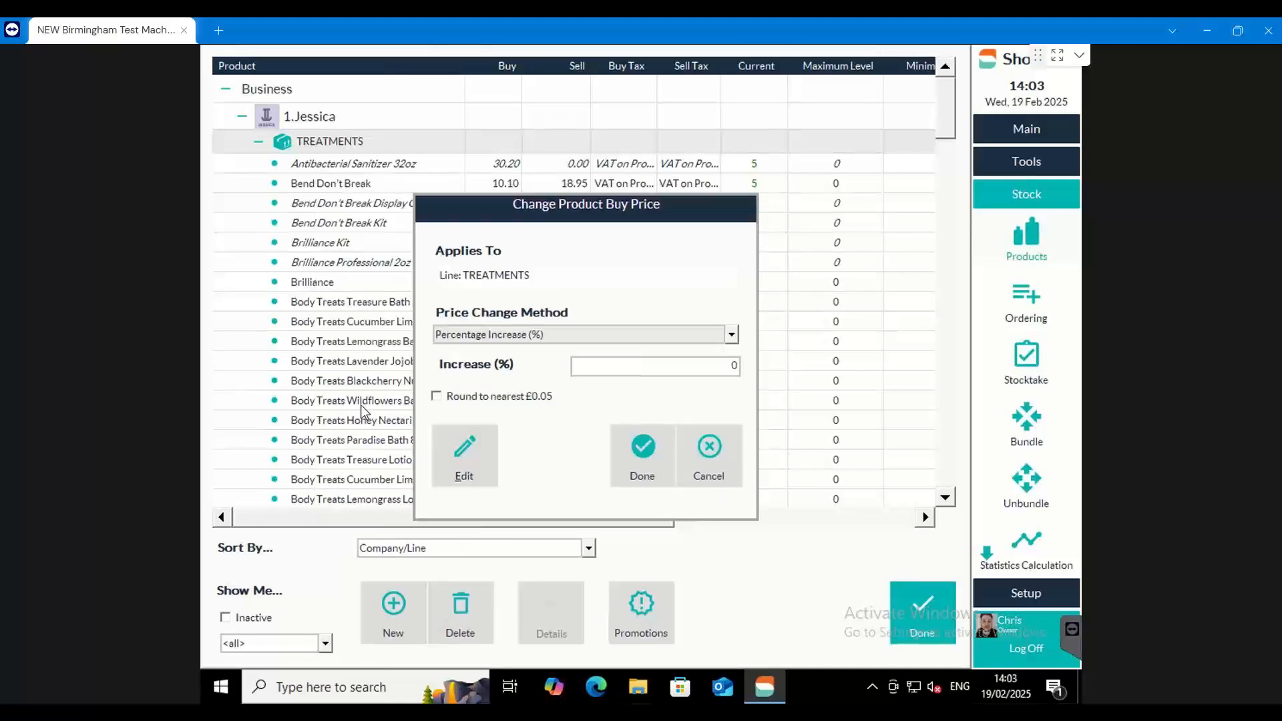
click(732, 336)
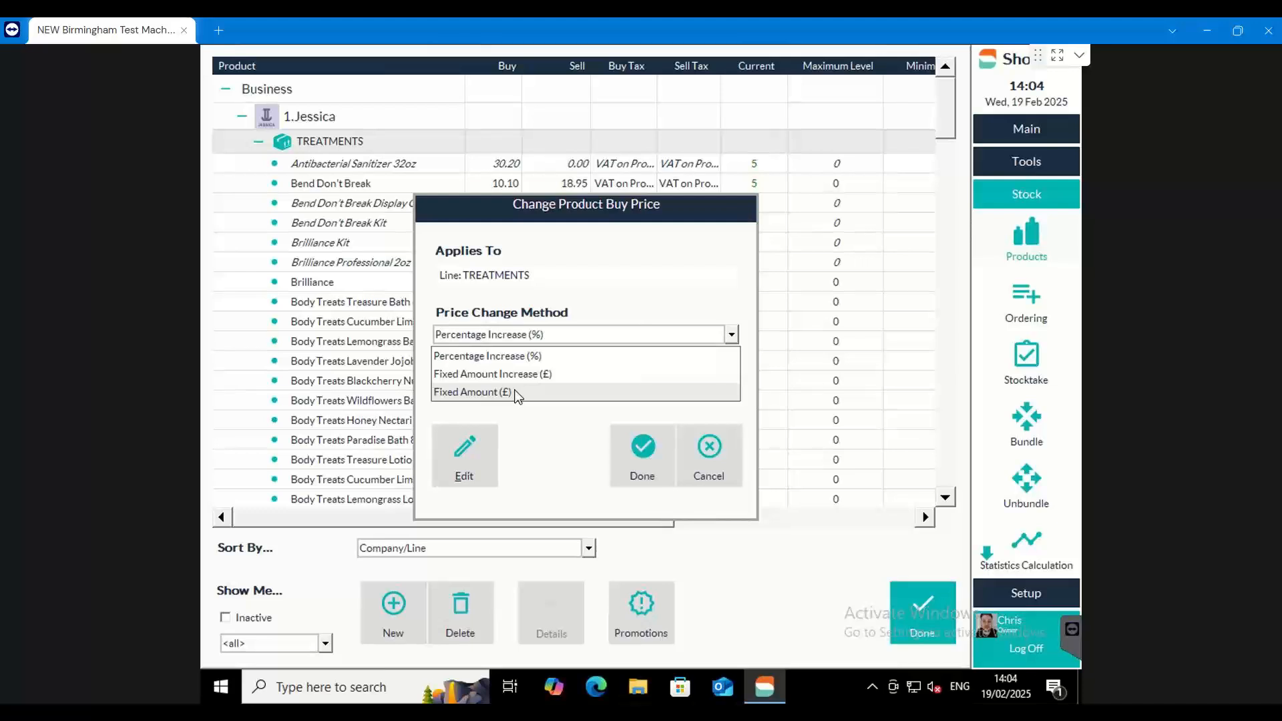
click(590, 319)
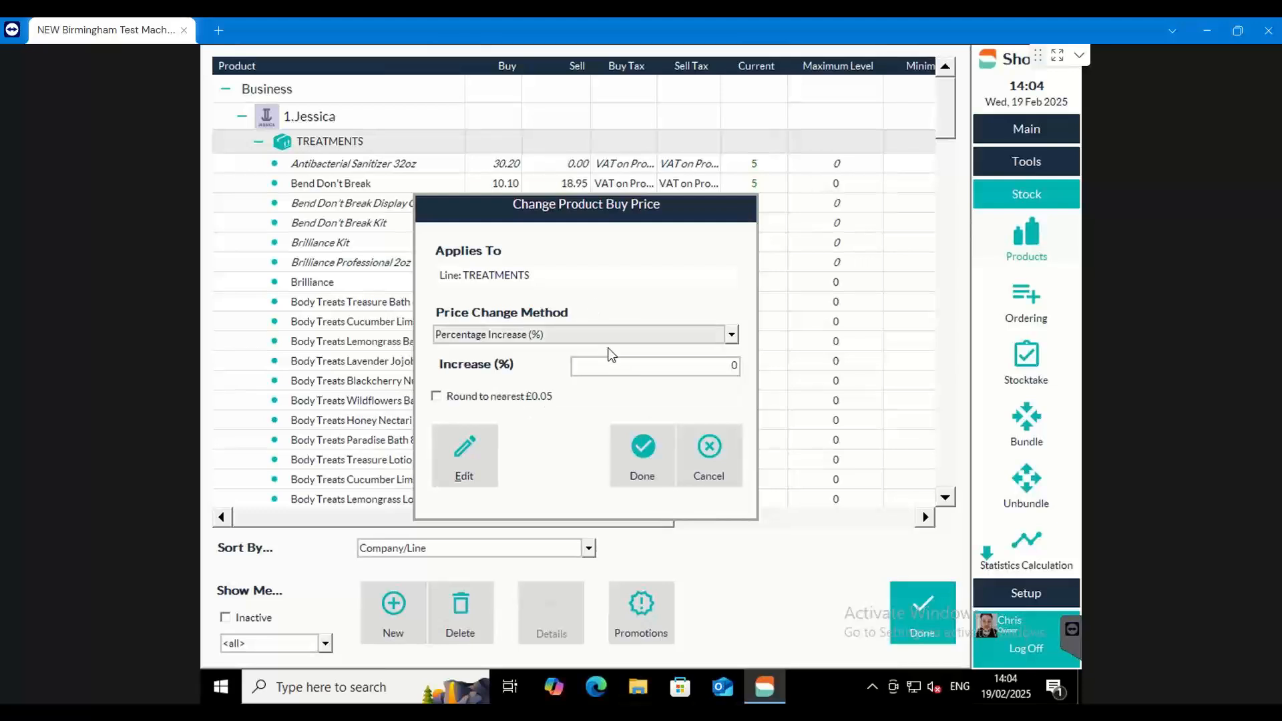
click(719, 466)
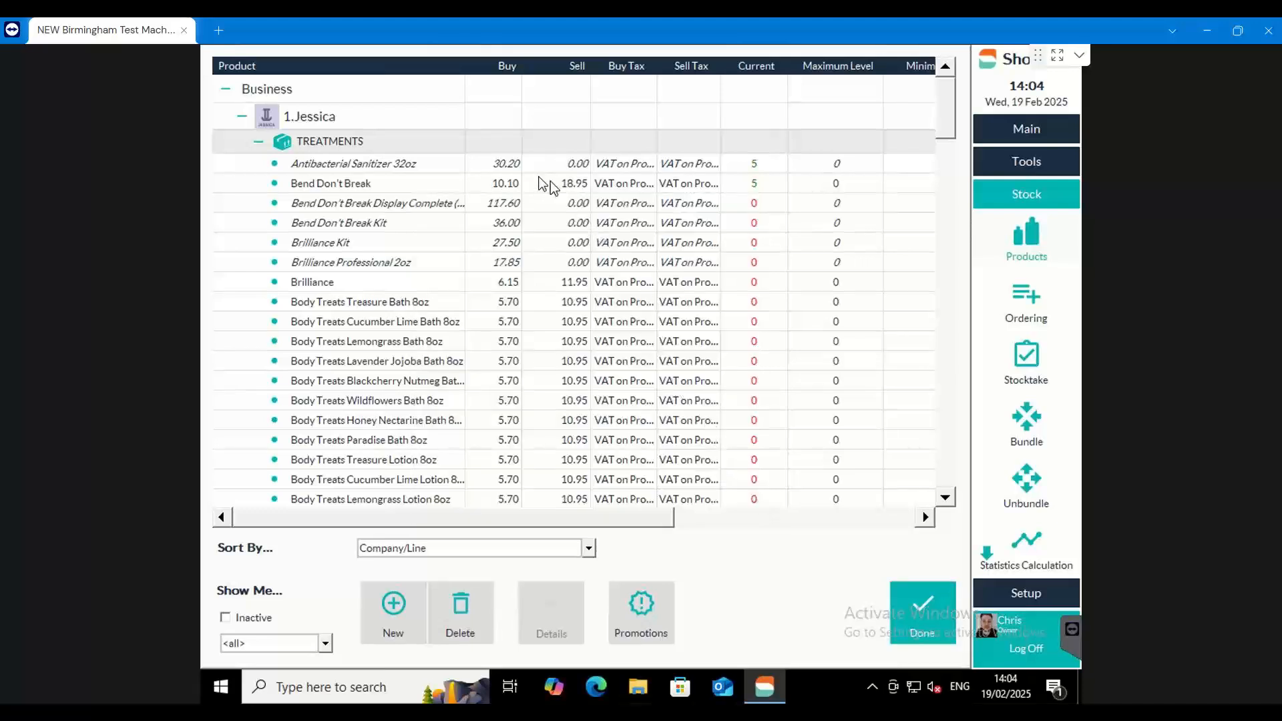
Set the buy price of Bend Don't Break in Jessica's TREATMENTS line to 11.10
click(518, 167)
click(514, 164)
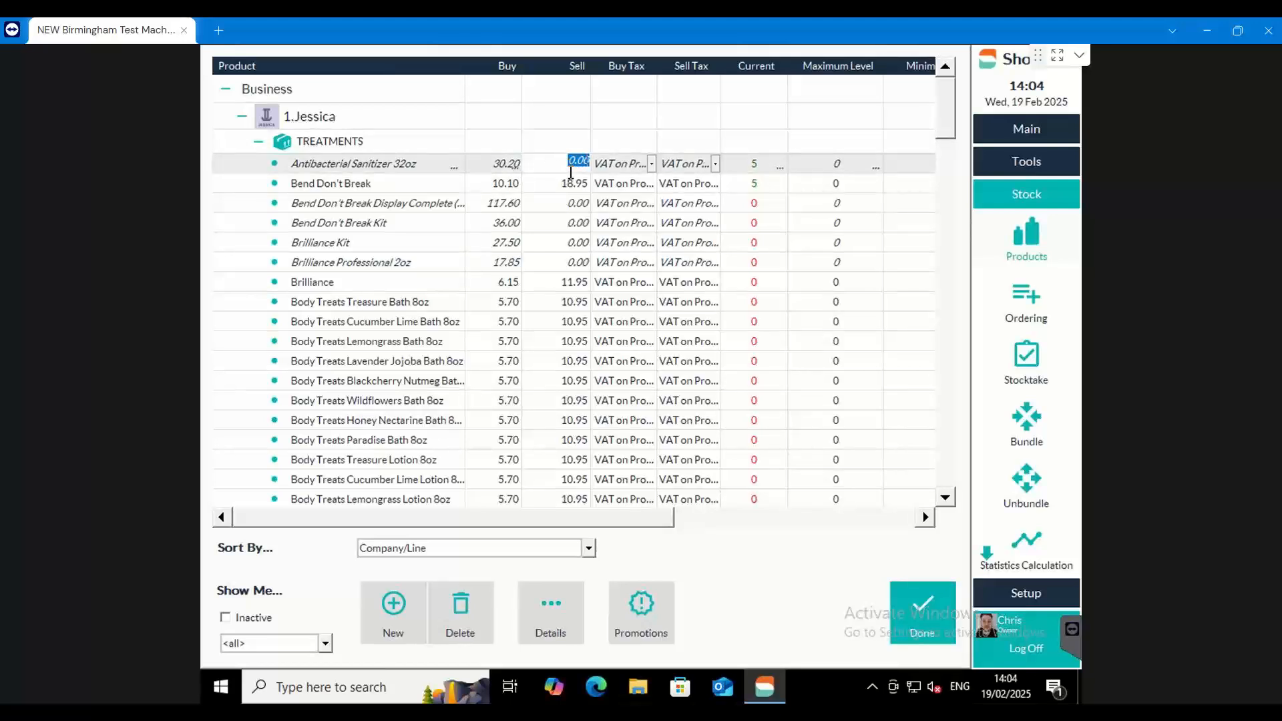
click(497, 188)
click(497, 186)
text(11.10)
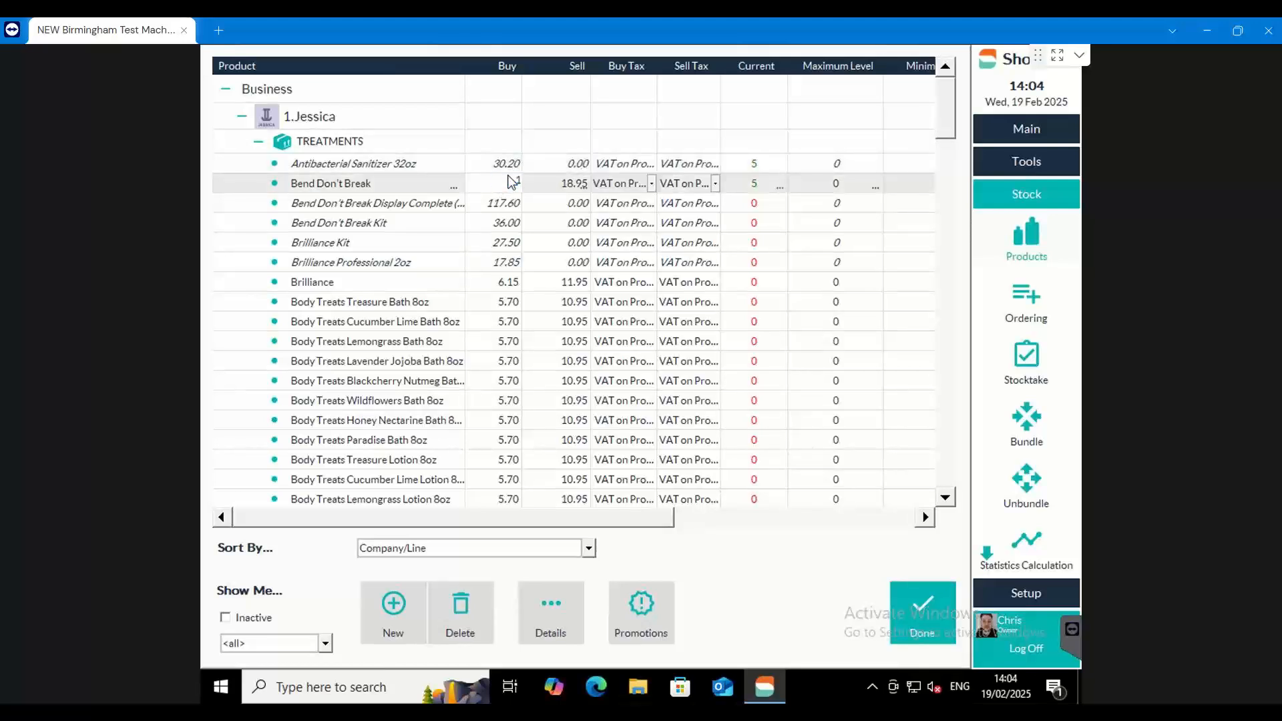
click(521, 209)
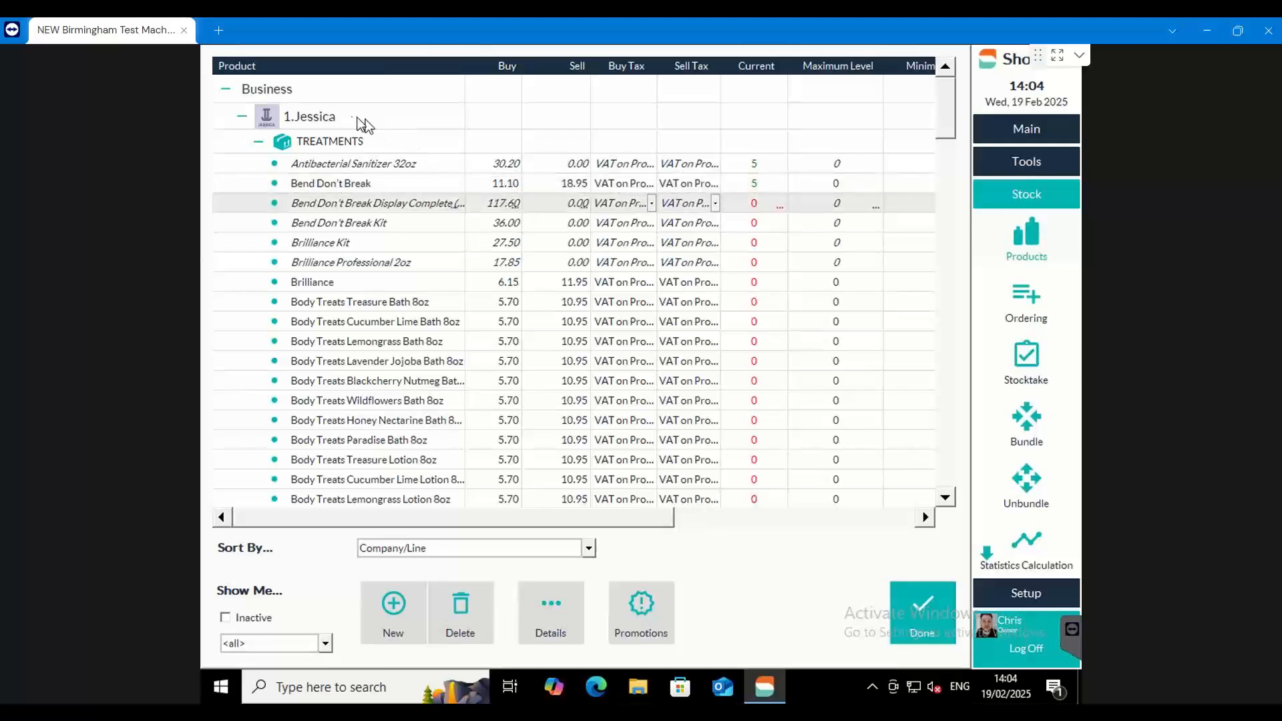
Review the company-wide price change options for Jessica and collapse its product lines
right_click(304, 120)
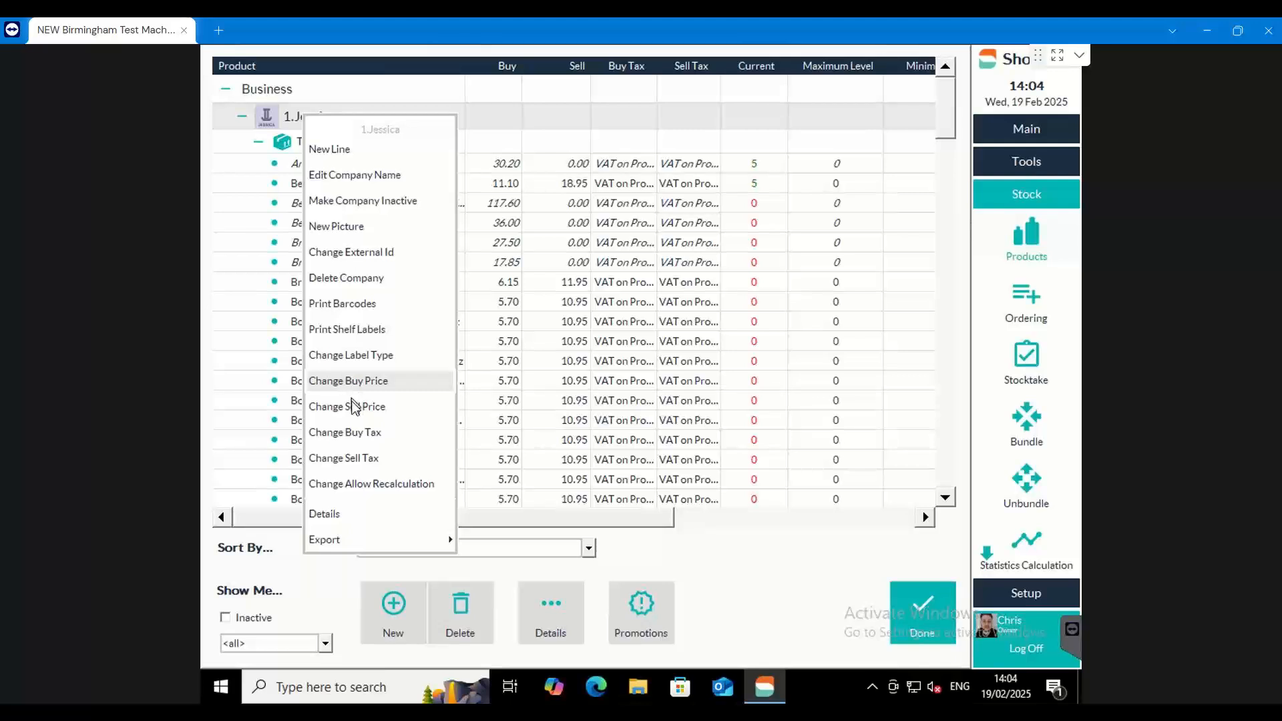
click(728, 547)
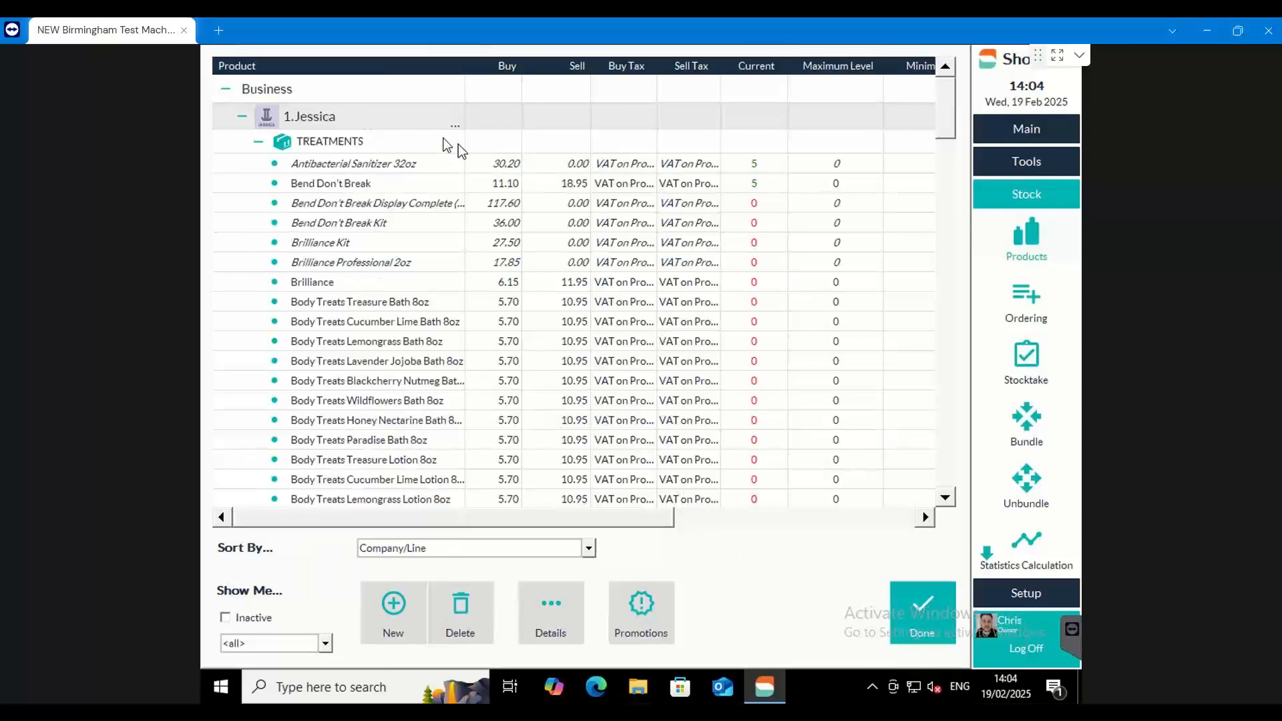
click(258, 141)
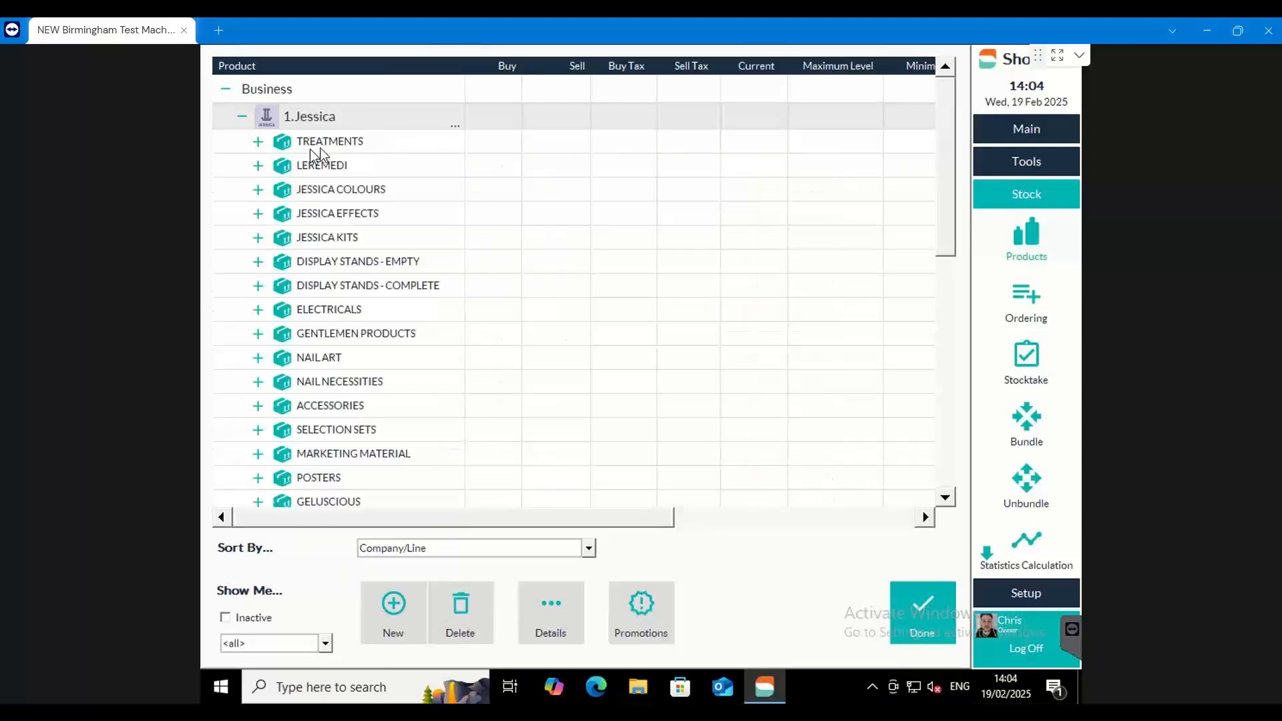
click(242, 116)
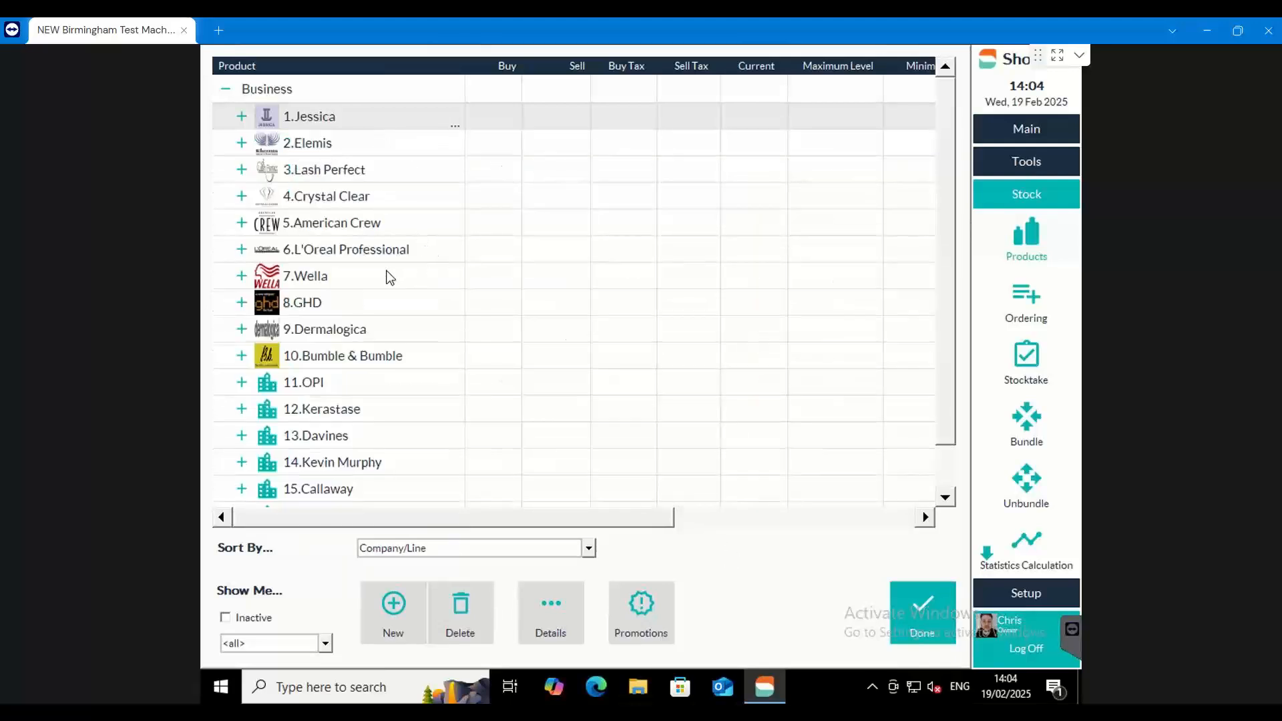
Review the company-level options available for OPI and close the product list
scroll(386, 276, down, 1)
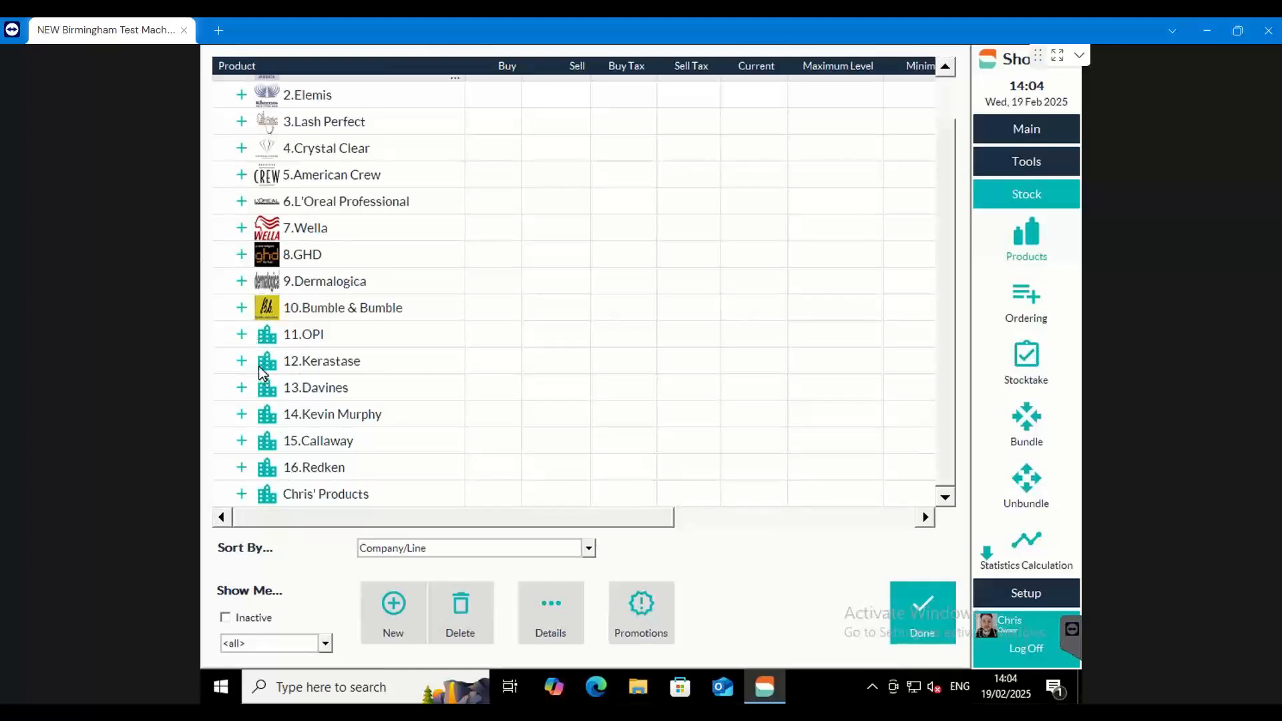
right_click(267, 337)
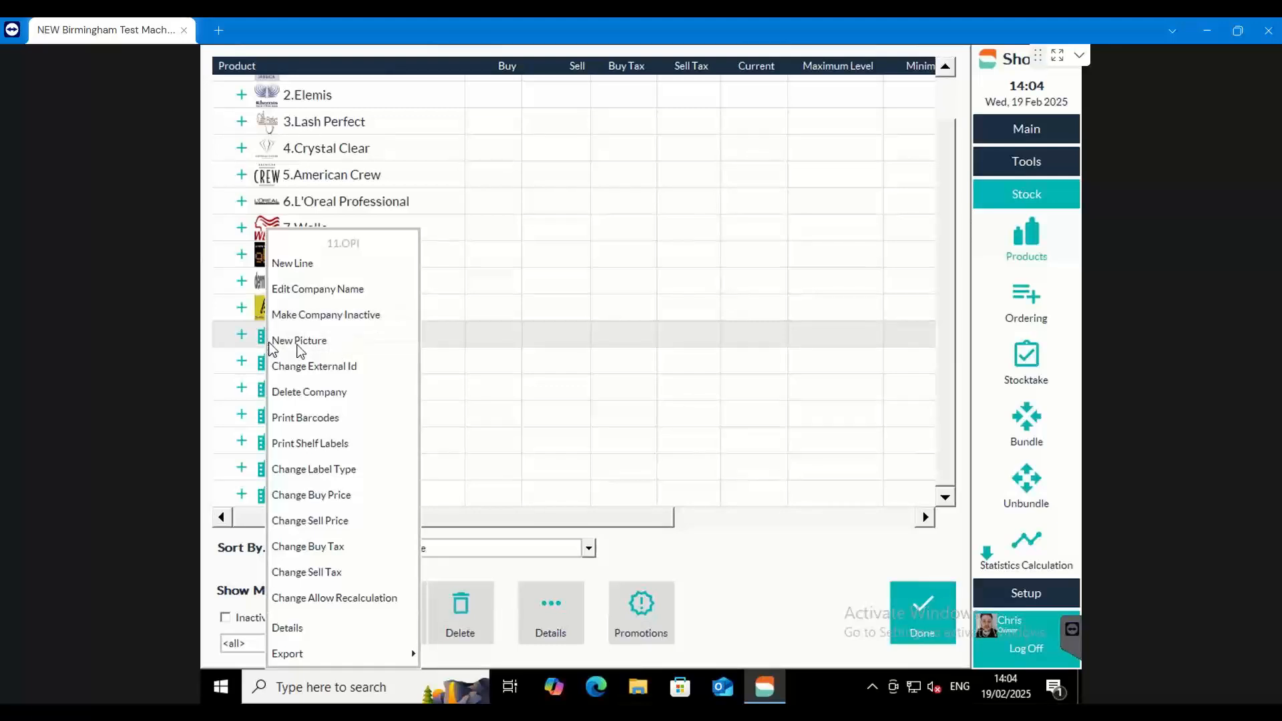
click(708, 550)
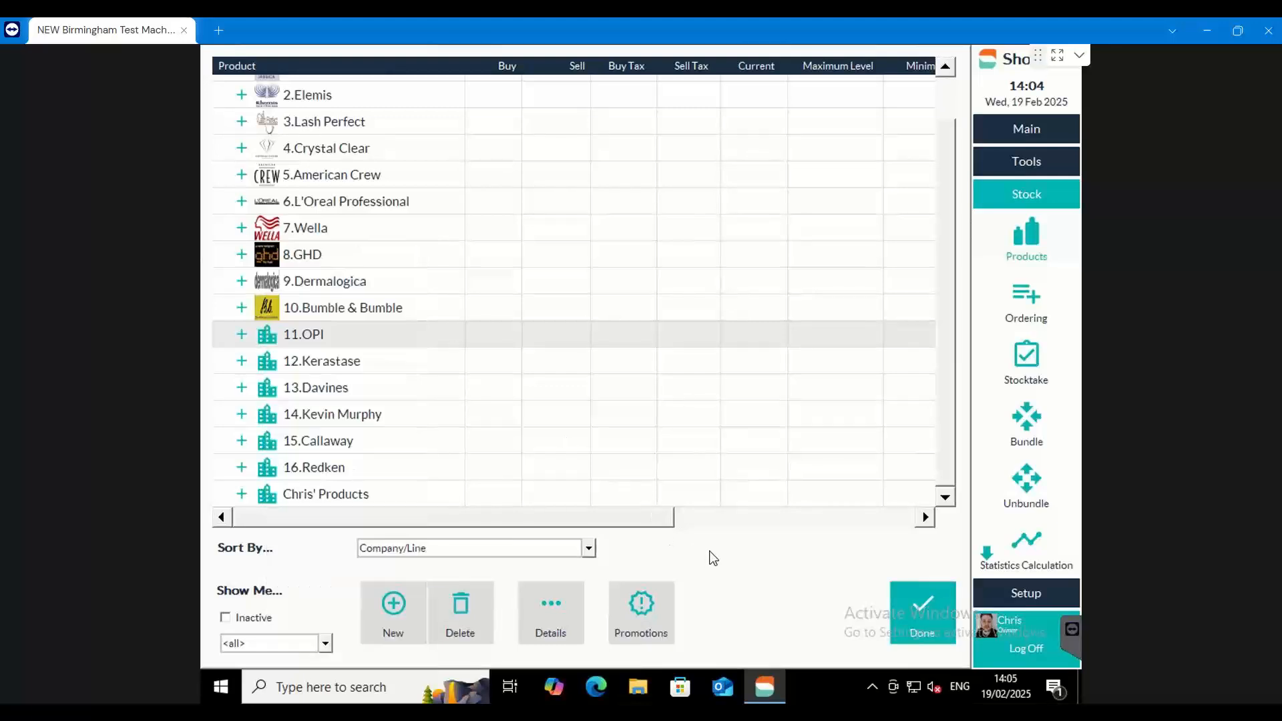
click(920, 598)
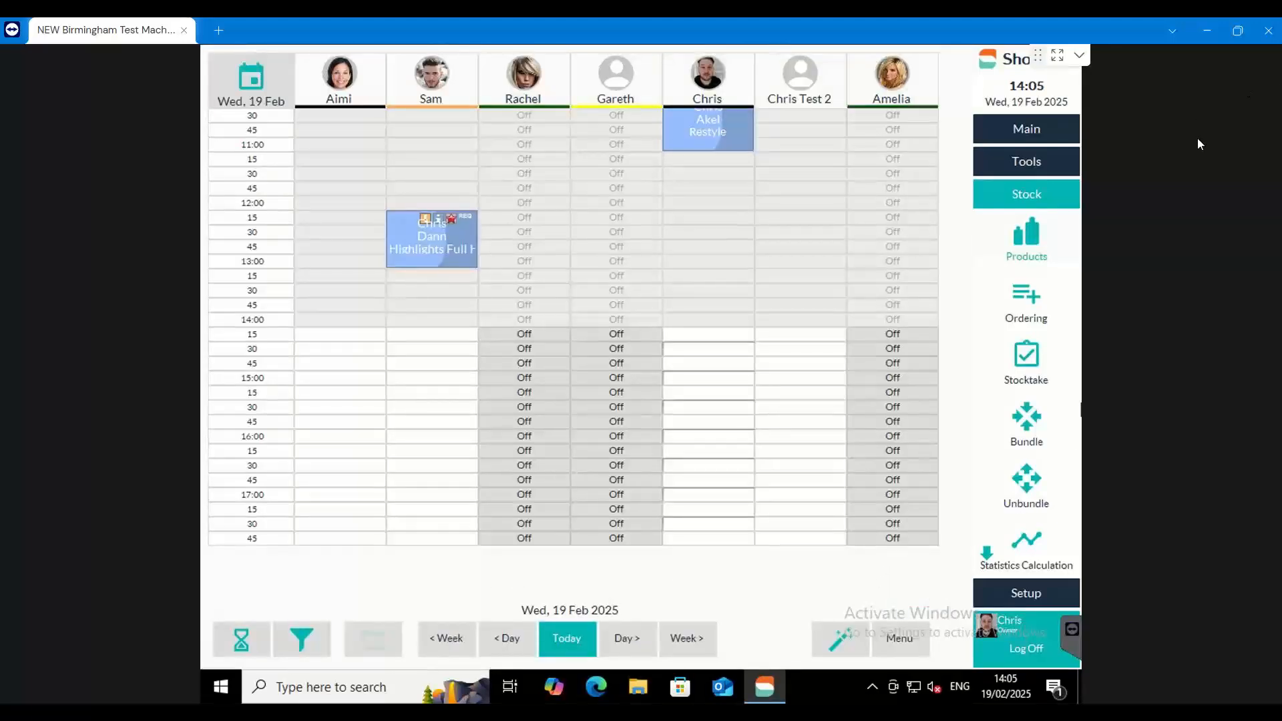